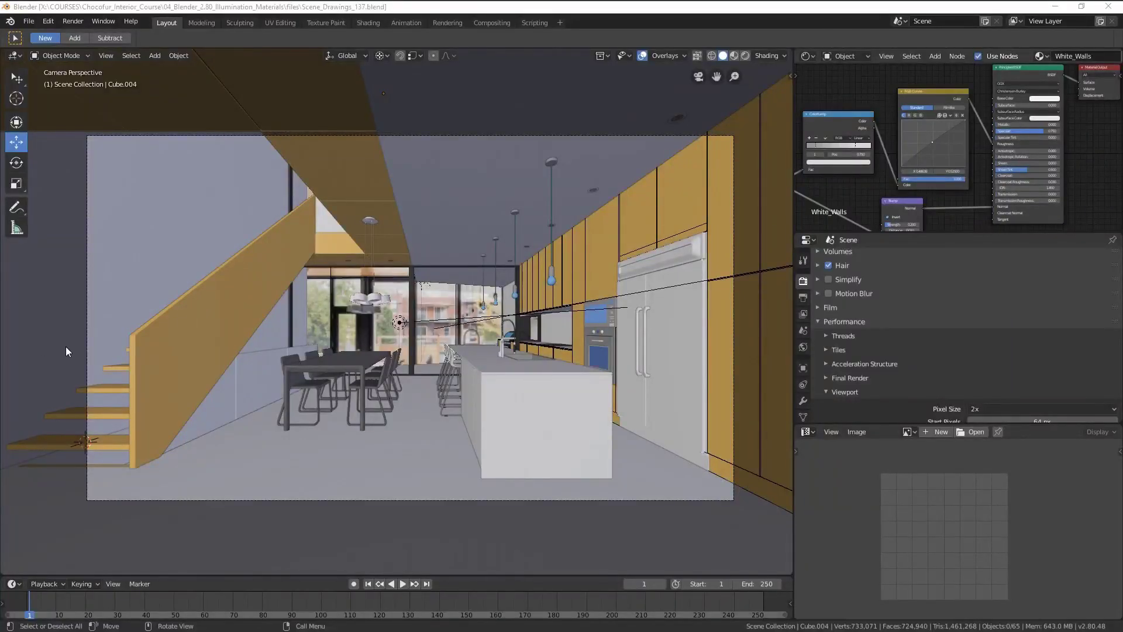
Switch the shader node area to the Outliner editor.
left_click(928, 518)
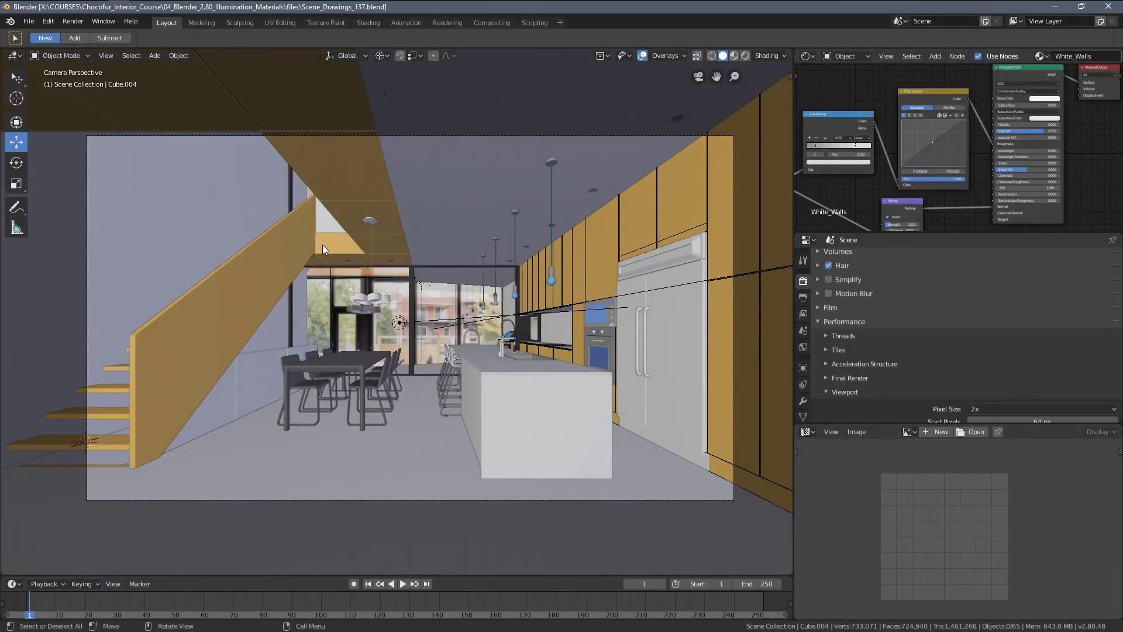
scroll(419, 315, "up", 3)
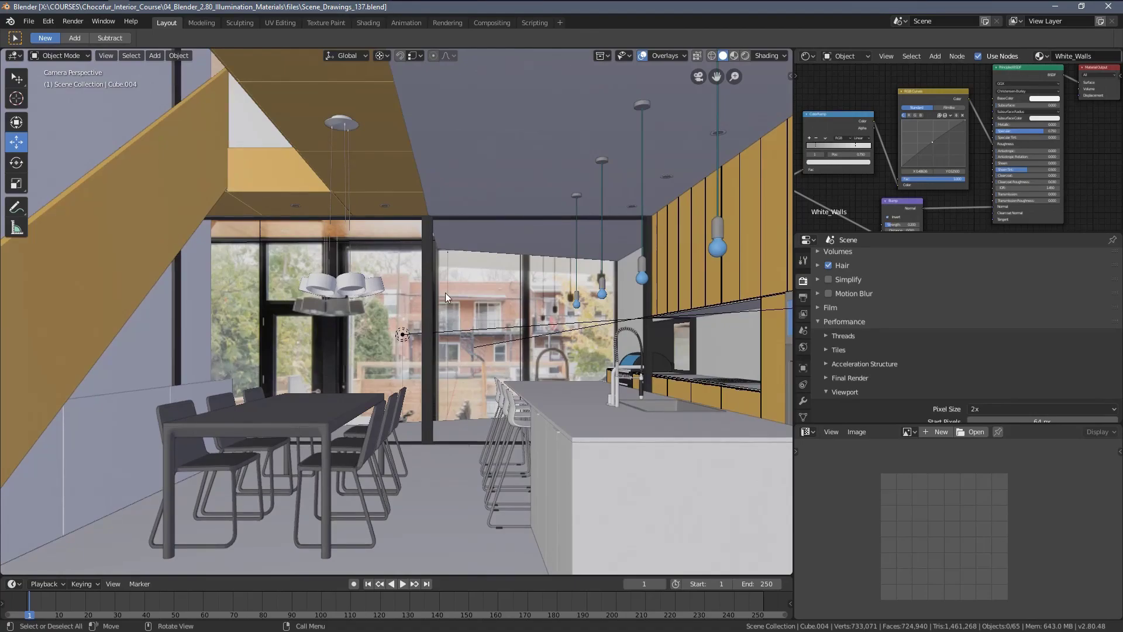
scroll(446, 294, "down", 4)
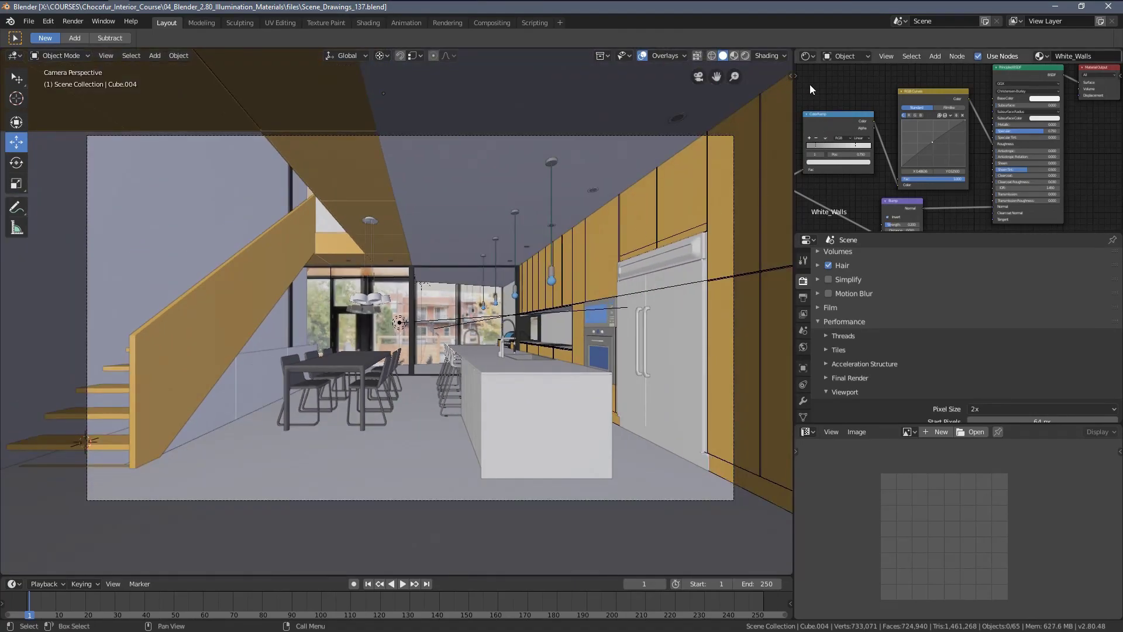
left_click(808, 55)
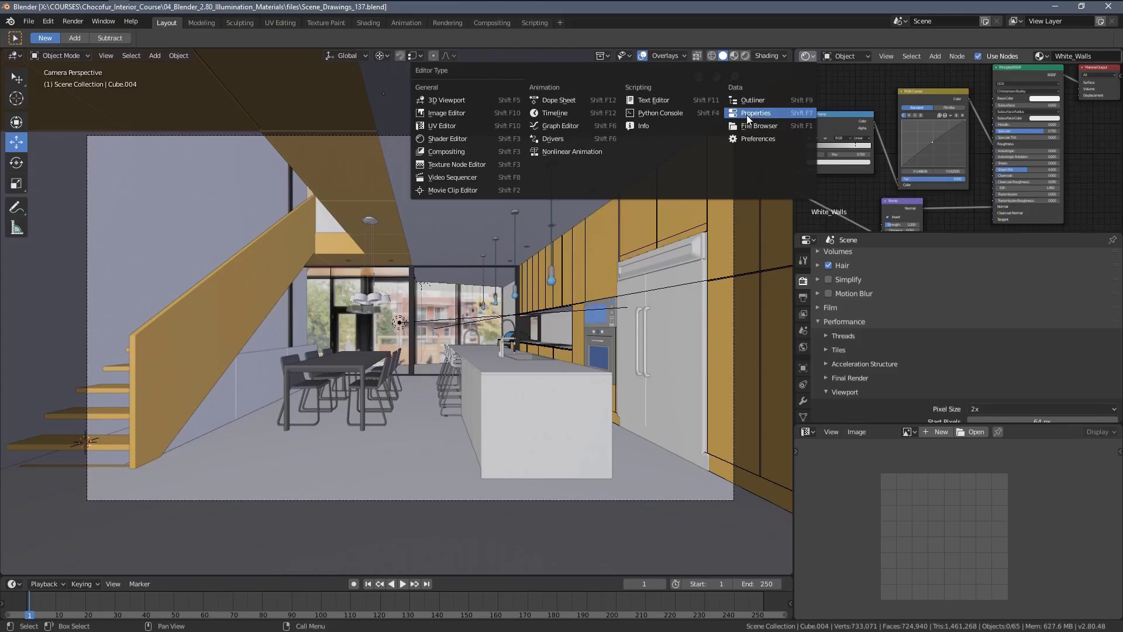
left_click(753, 100)
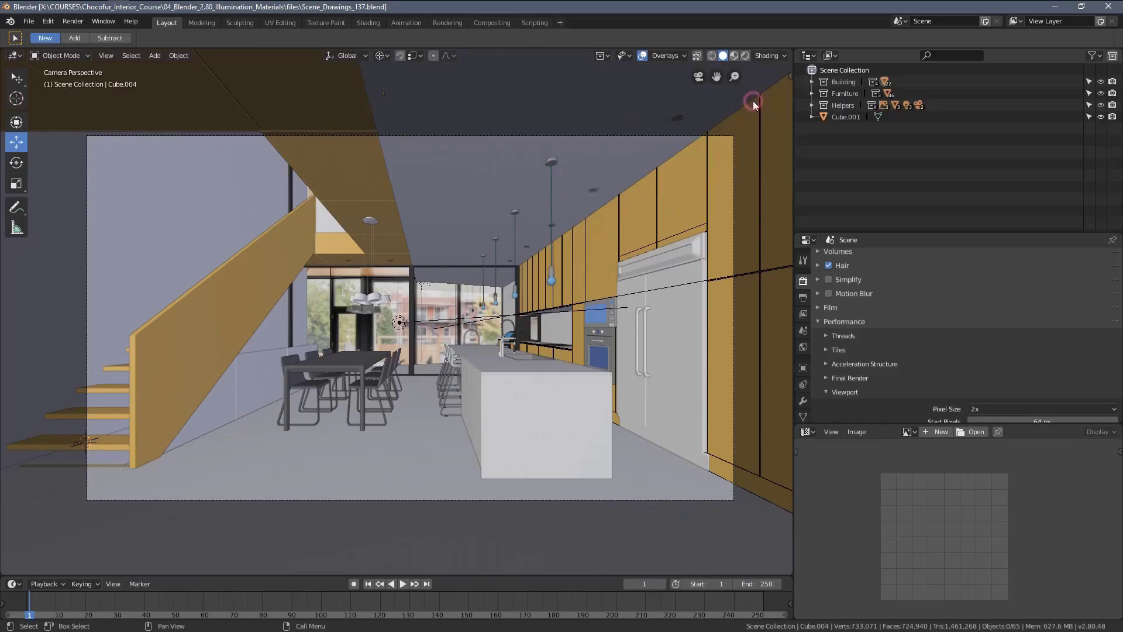
Expand Building and make the Windows collection visible so the blue windows appear.
left_click(811, 82)
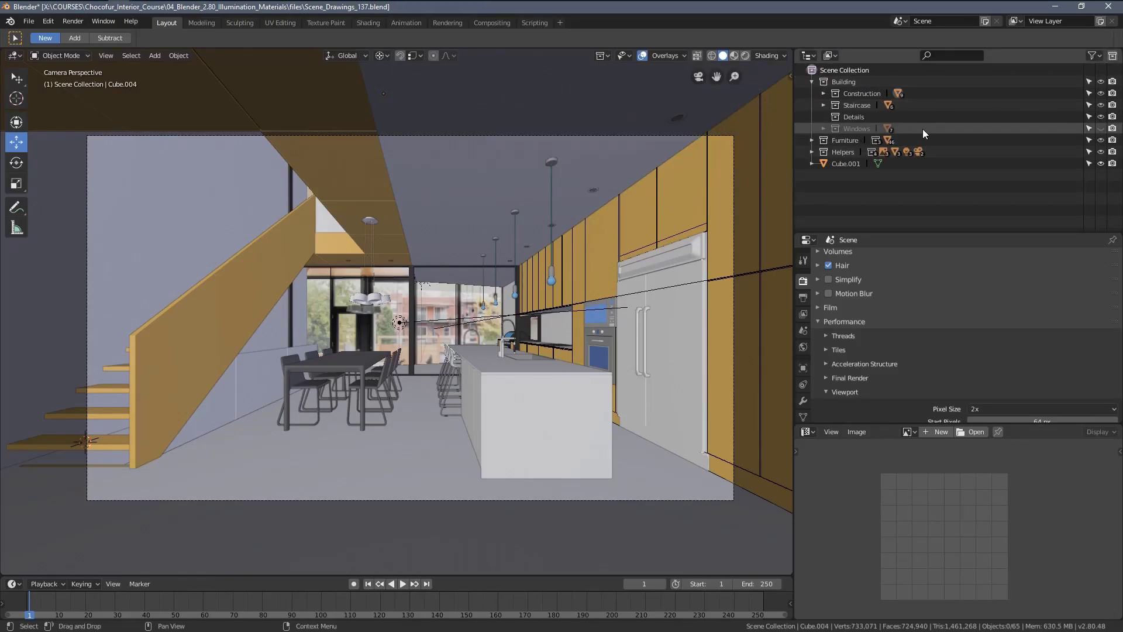
left_click(1100, 128)
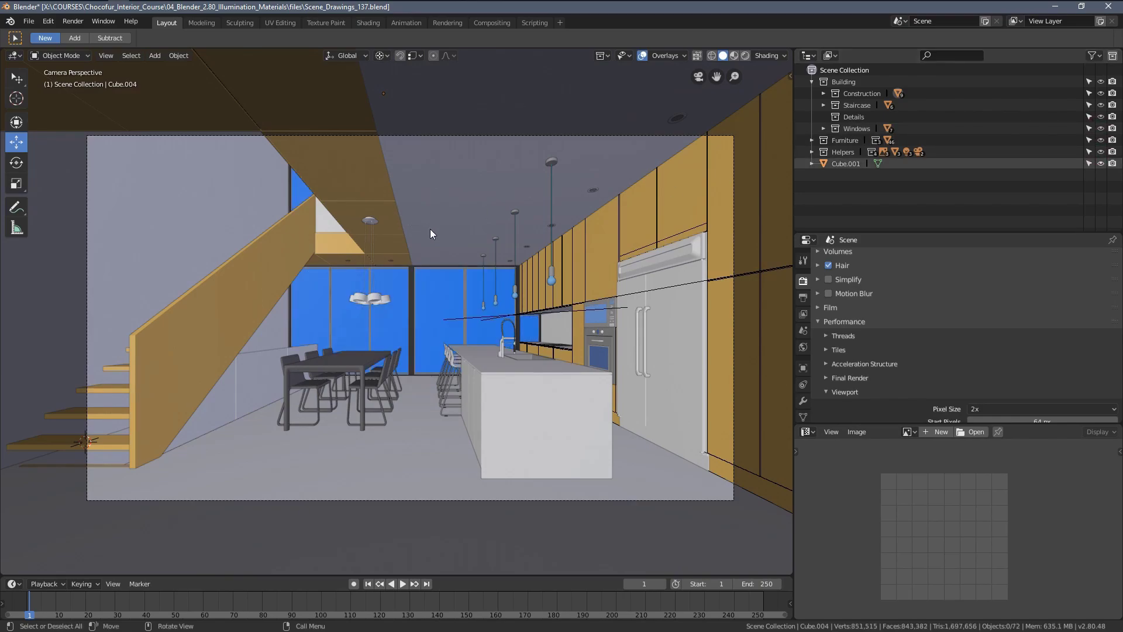
scroll(451, 225, "up", 1)
Select all objects in the Windows collection and switch the viewport to wireframe.
right_click(929, 128)
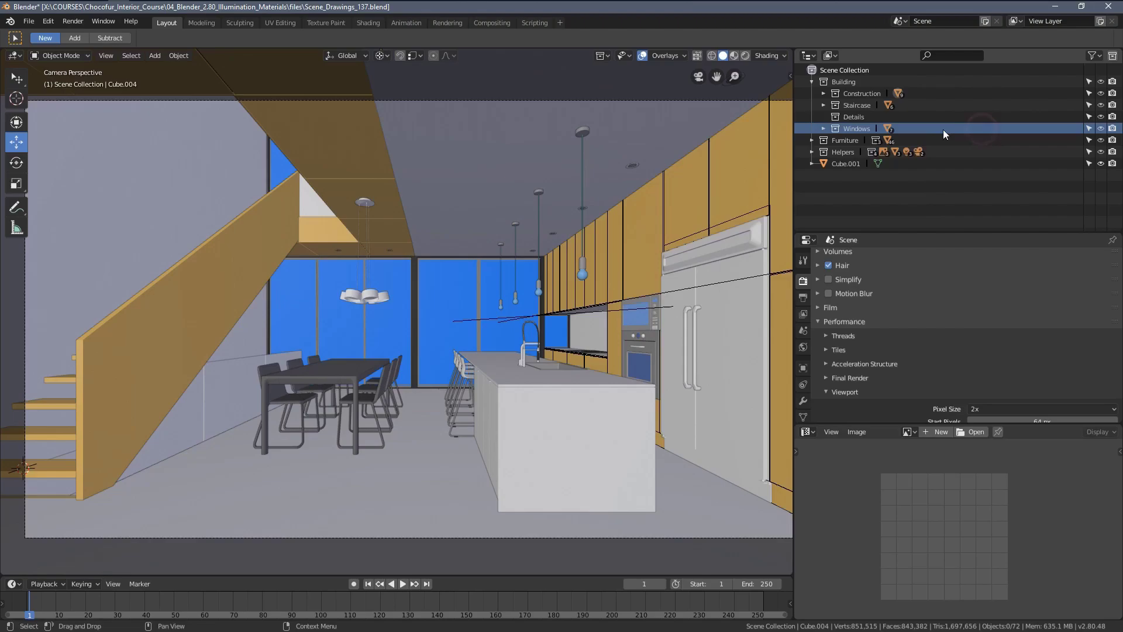
right_click(945, 127)
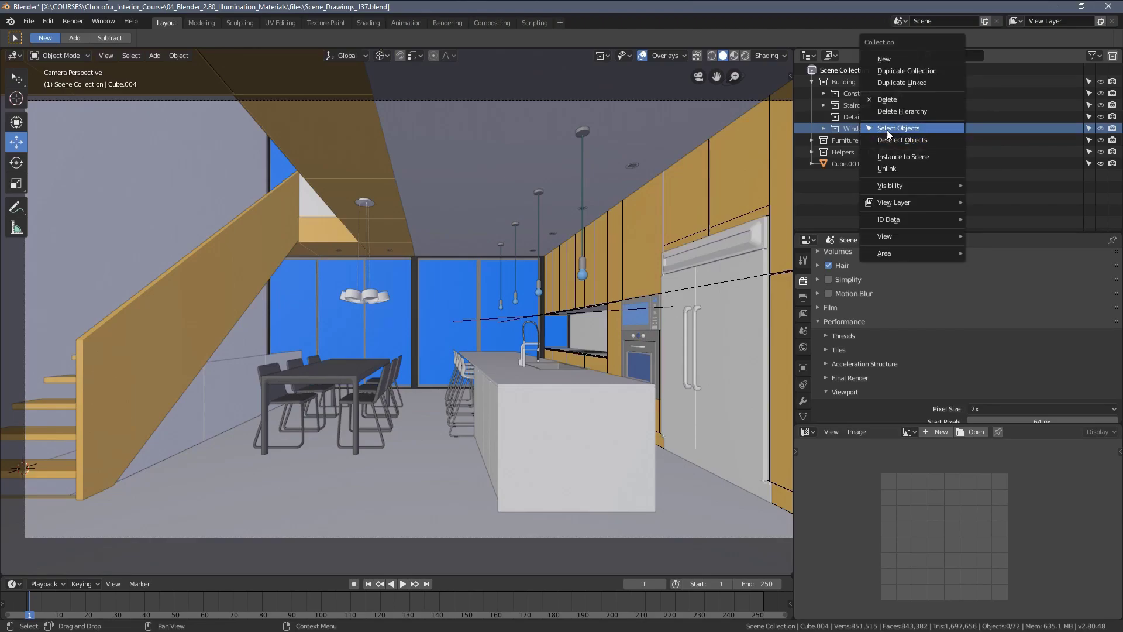
left_click(889, 130)
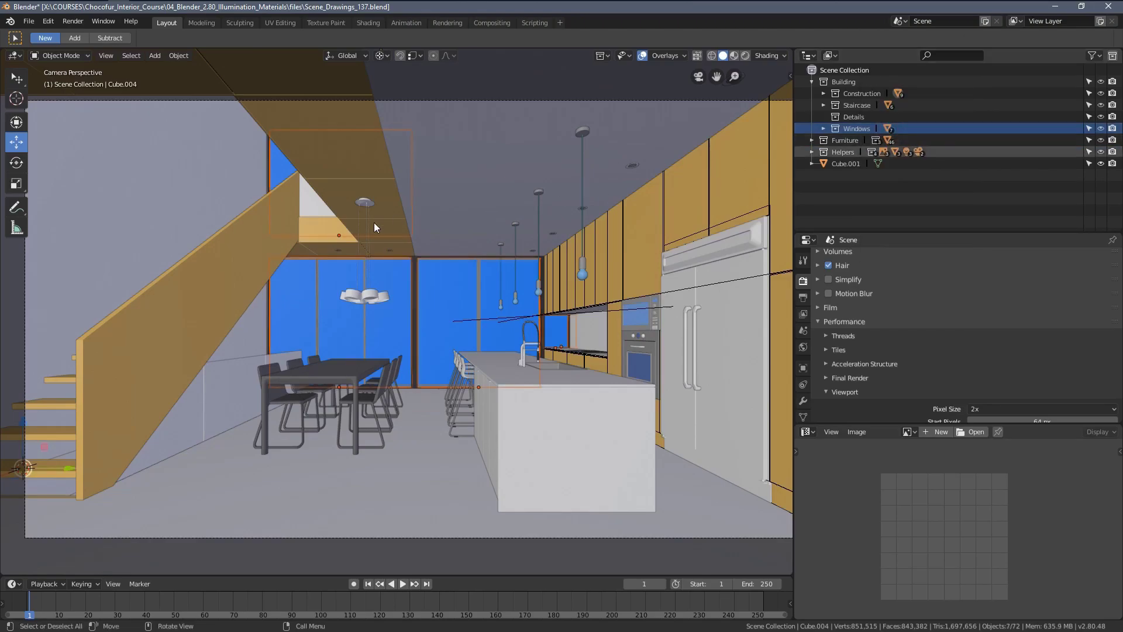
scroll(380, 228, "down", 3)
key("z")
left_click(343, 232)
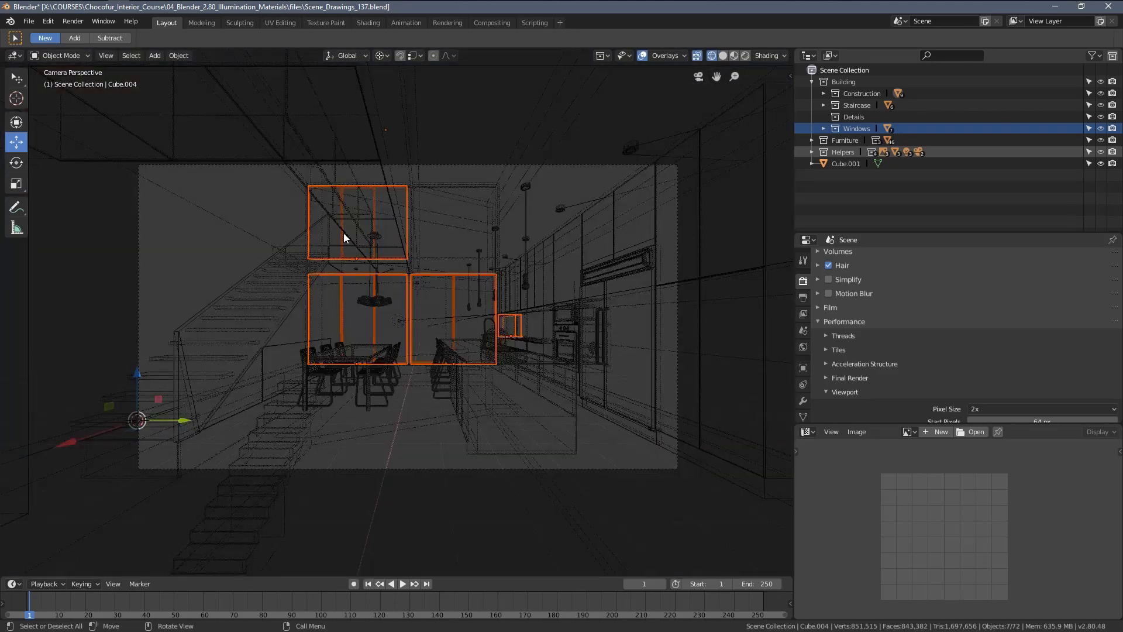
Hide everything except the selected Windows collection objects.
scroll(350, 231, "down", 3)
middle_click_drag(356, 233, 466, 273)
scroll(534, 263, "down", 6)
scroll(540, 278, "up", 4)
scroll(467, 272, "down", 1)
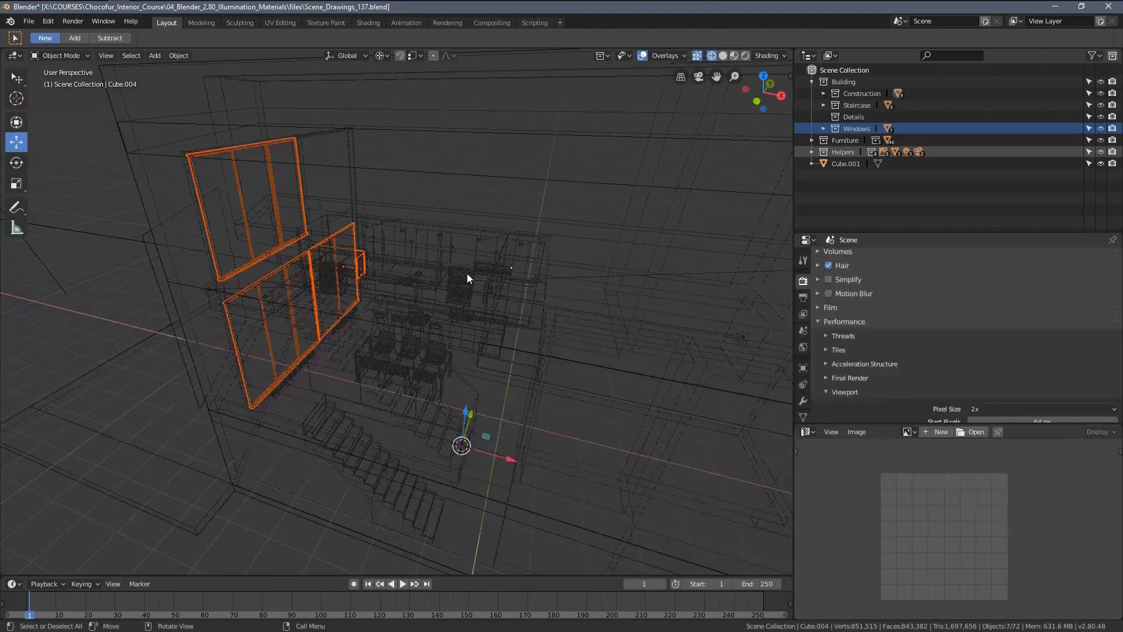
key("shift")
key("shift+h")
Return to solid shading and select the Chocofur_Window_08 window.
mouse_move(501, 268)
middle_mouse_down()
mouse_move(448, 268)
mouse_move(486, 269)
middle_mouse_up()
key("z")
left_click(435, 268)
scroll(445, 257, "up", 2)
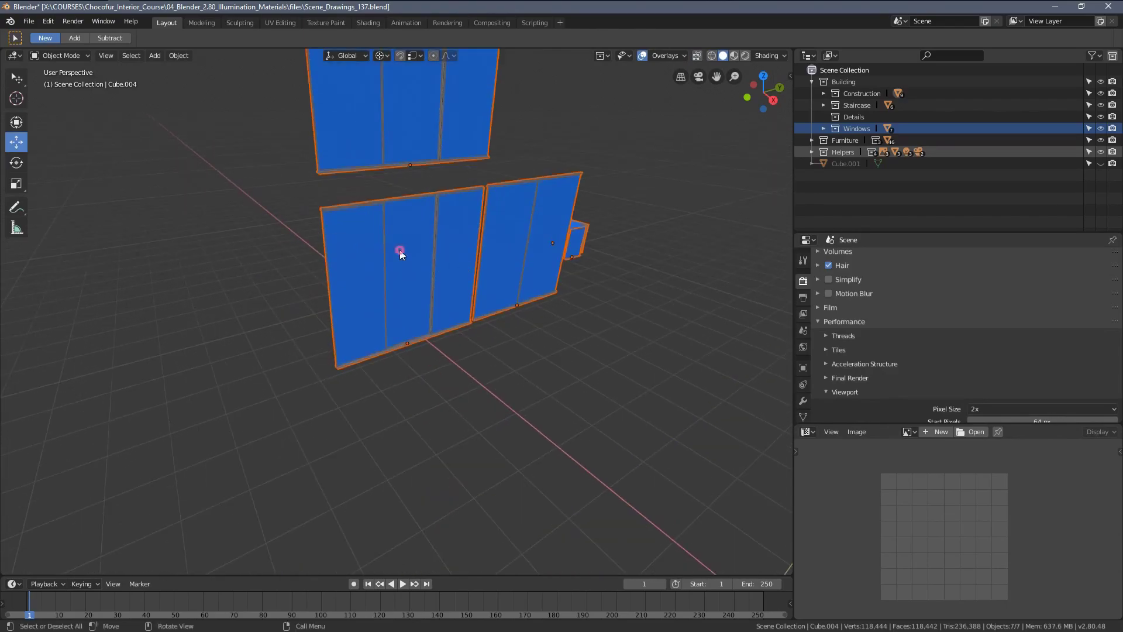
left_click(377, 251)
middle_click_drag(377, 250, 407, 236)
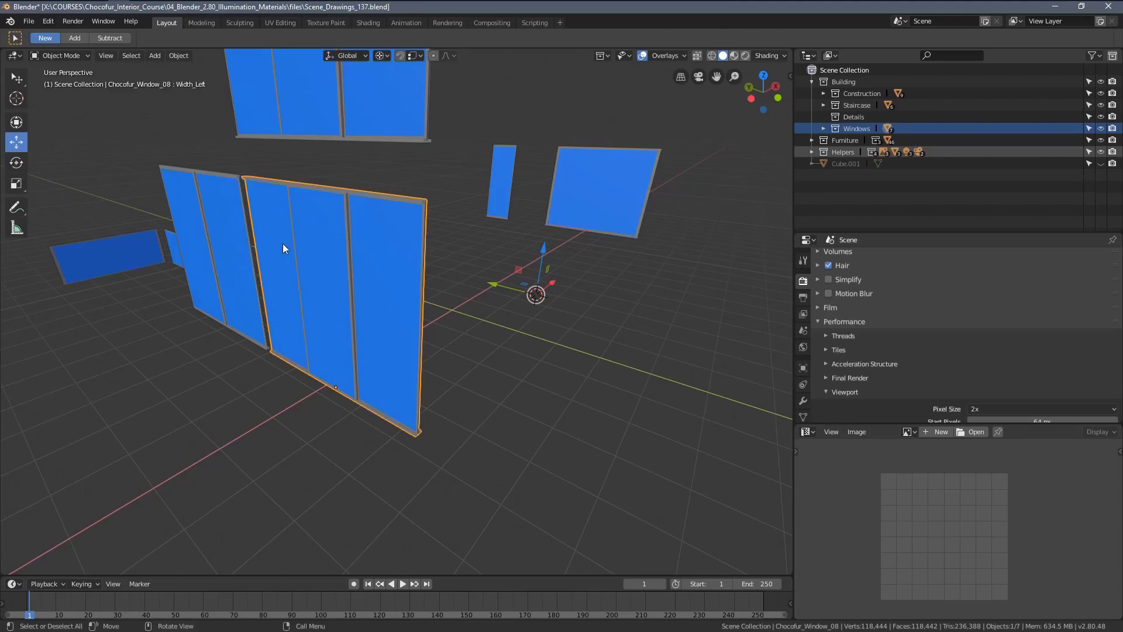
middle_click_drag(283, 271, 396, 258)
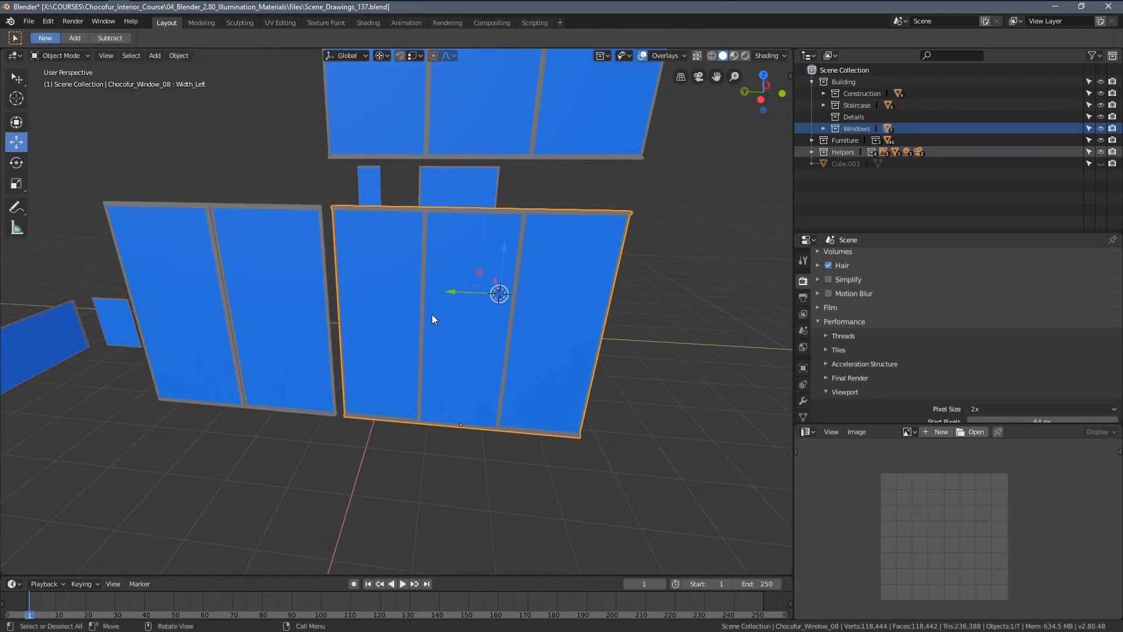
left_click(239, 237)
left_click(370, 262)
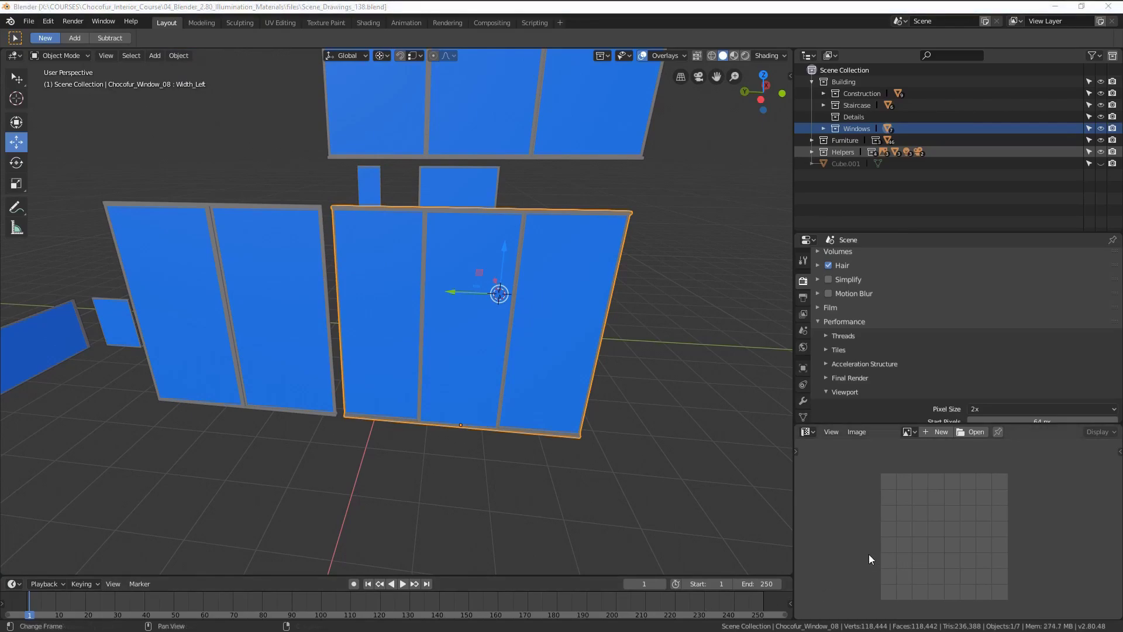
Enter Edit Mode on Chocofur_Window_08 and show its Object Data properties.
left_click(868, 553)
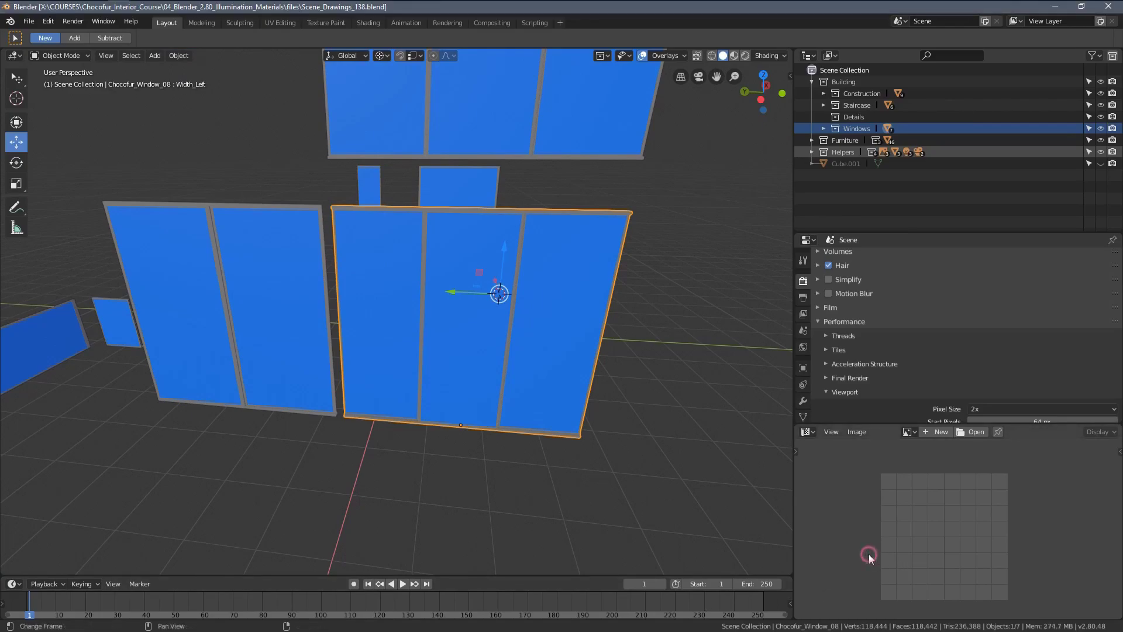
middle_click_drag(578, 396, 563, 374)
key("Tab")
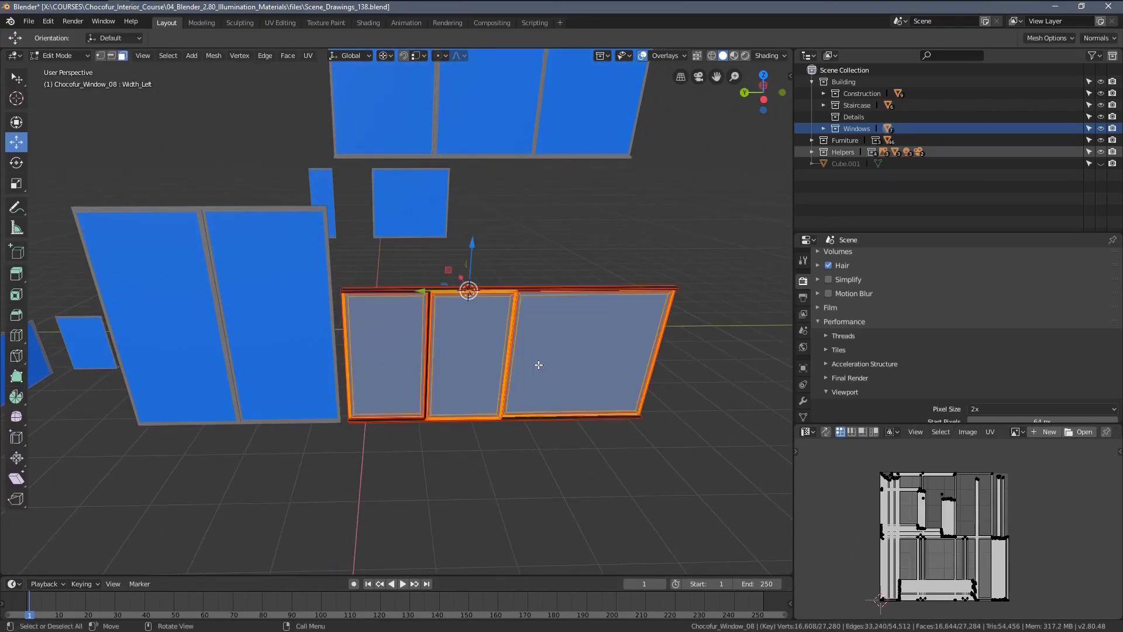
middle_click_drag(488, 339, 507, 308)
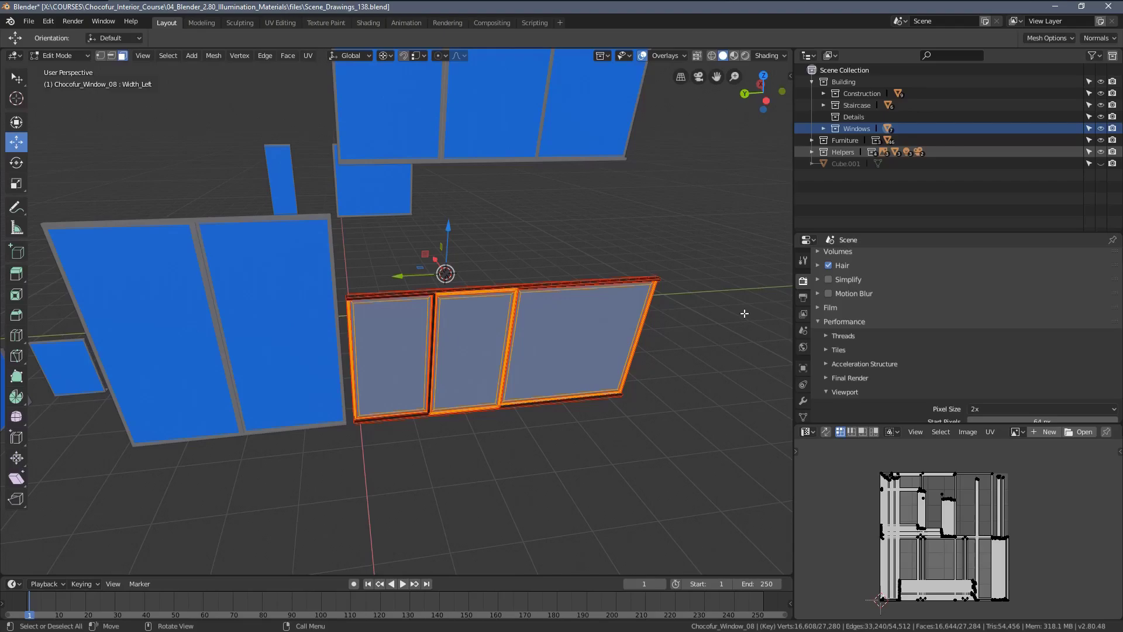
scroll(803, 328, "down", 3)
left_click(802, 343)
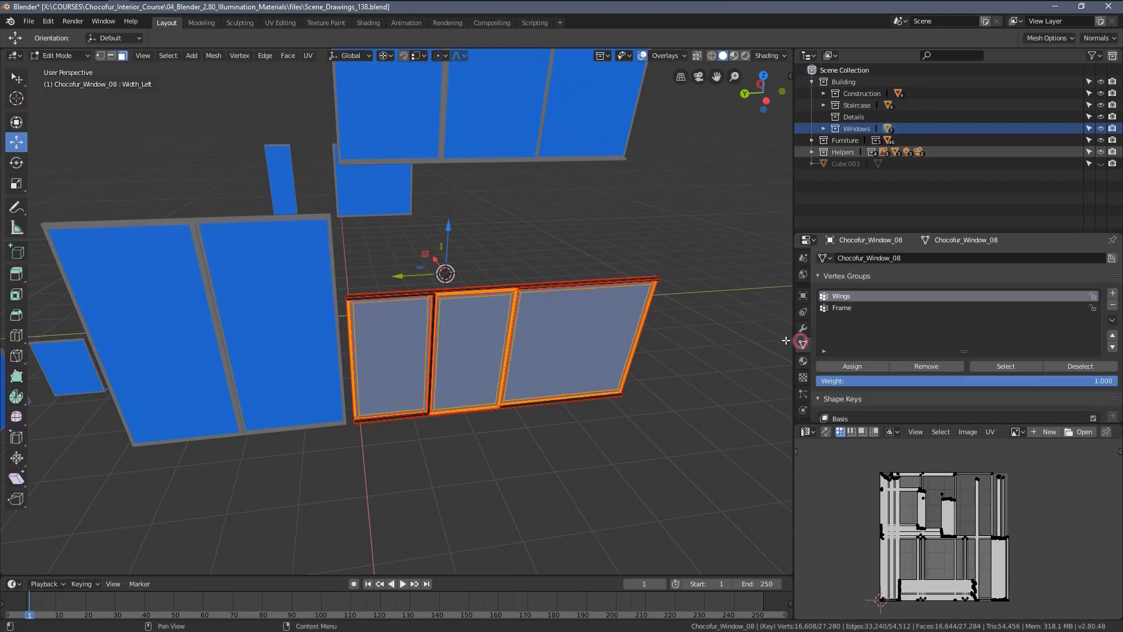
scroll(870, 378, "down", 5)
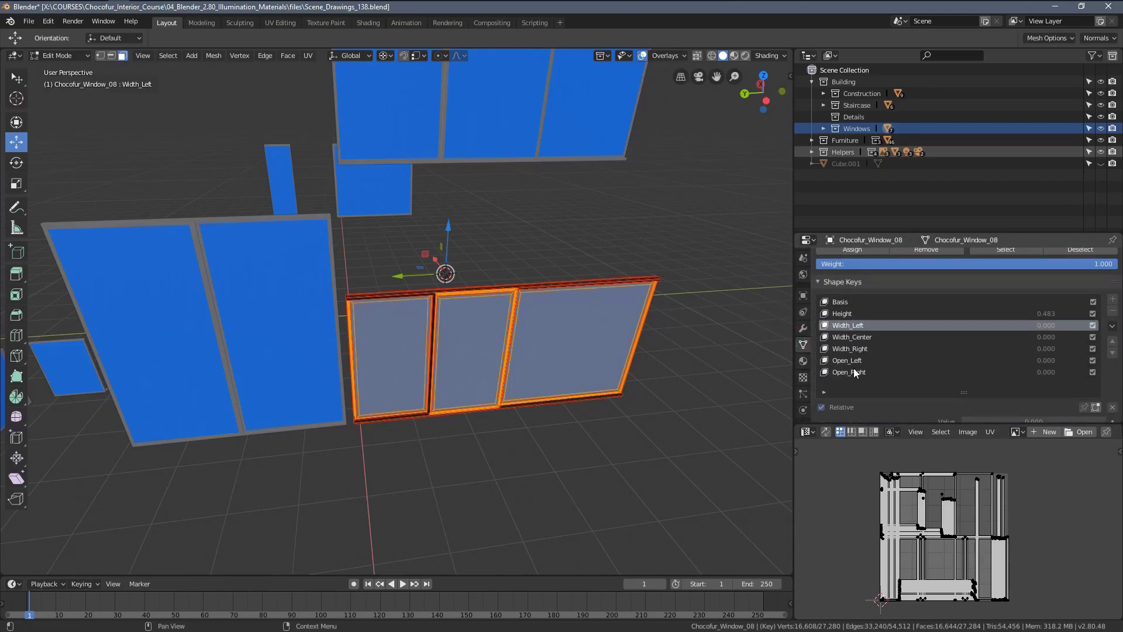
Make Basis the active shape key, then return to Object Mode.
left_click(844, 302)
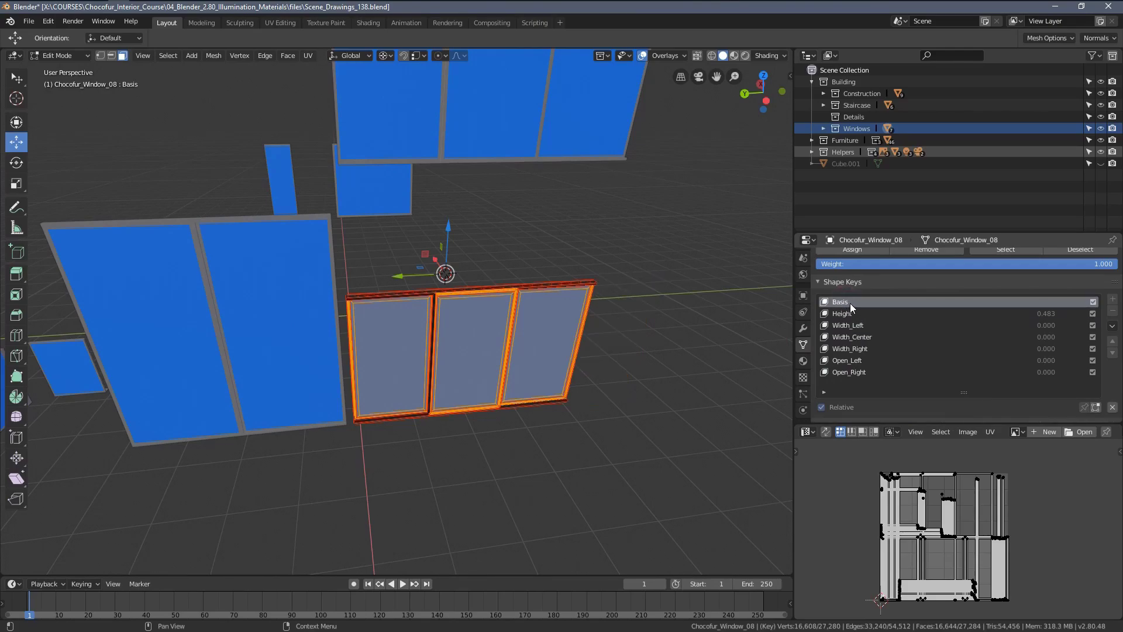
left_click(822, 282)
scroll(821, 322, "up", 3)
left_click(823, 276)
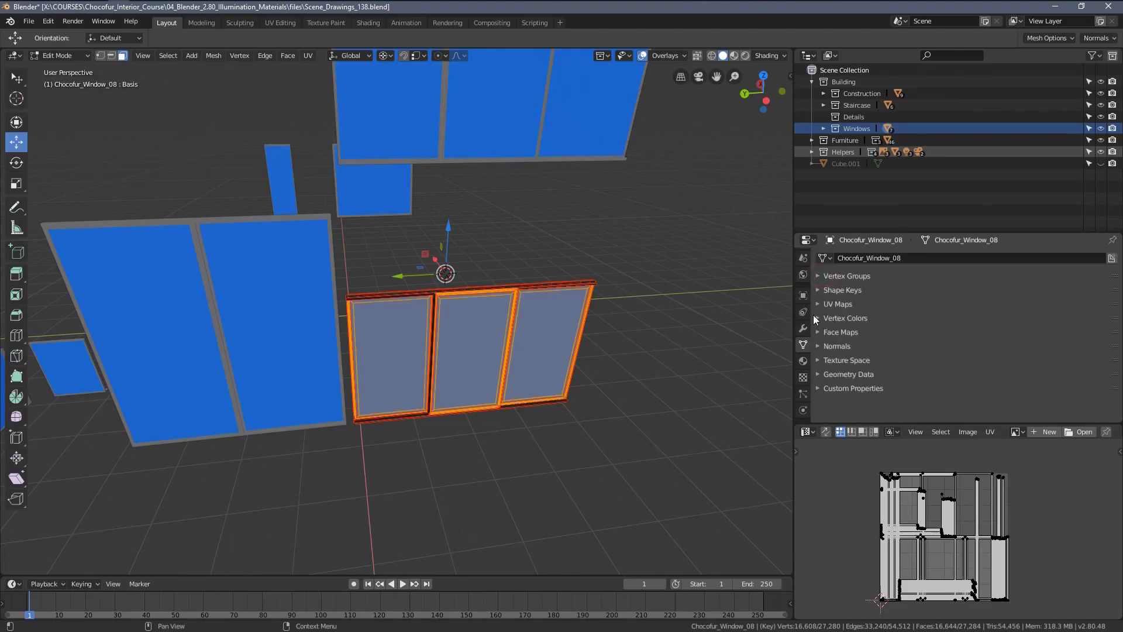
left_click(821, 290)
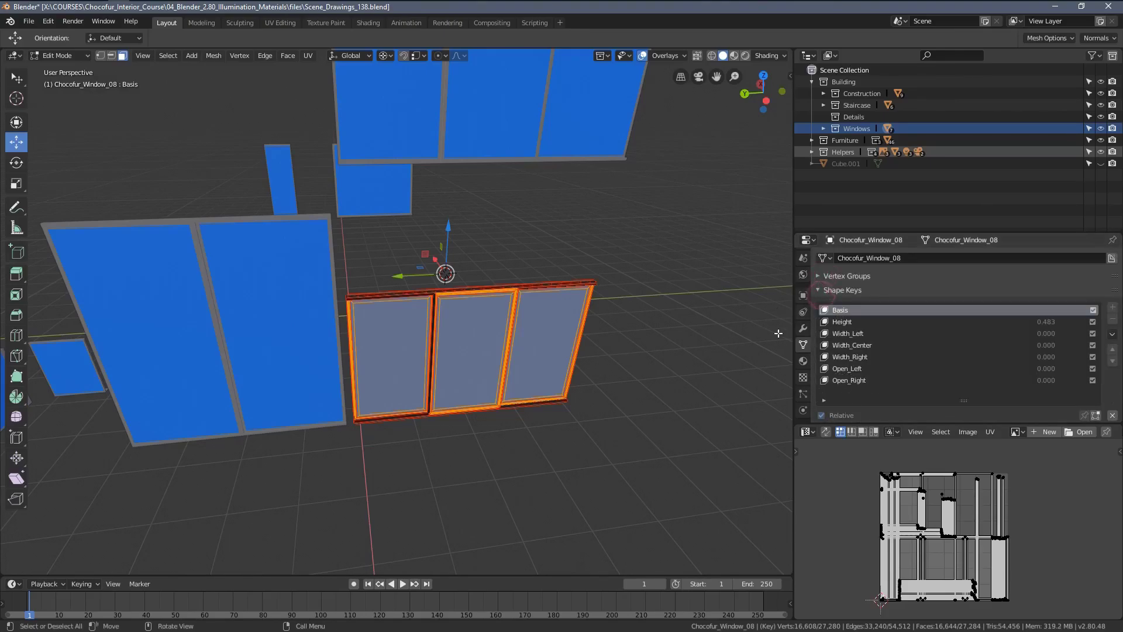
middle_click_drag(526, 324, 500, 316)
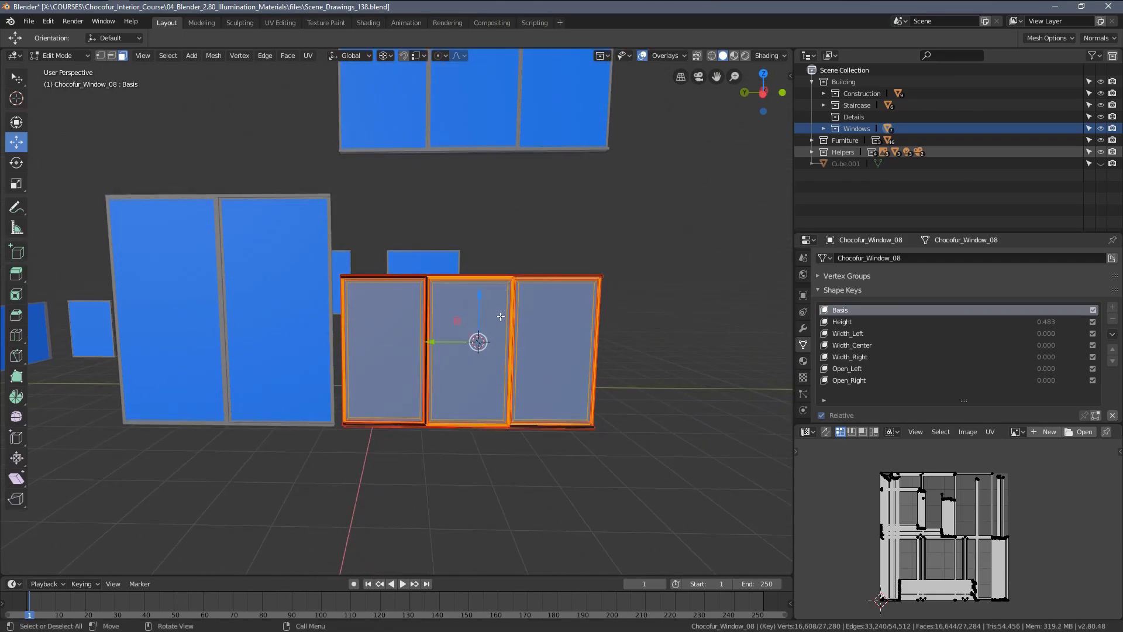
key("Tab")
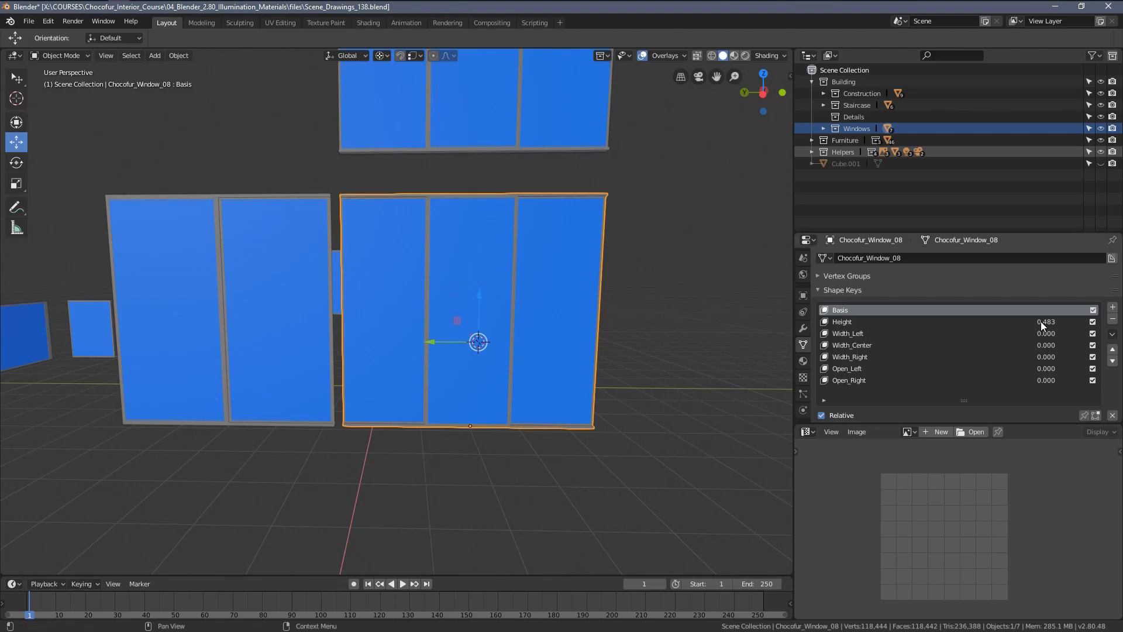
middle_click_drag(619, 333, 503, 303)
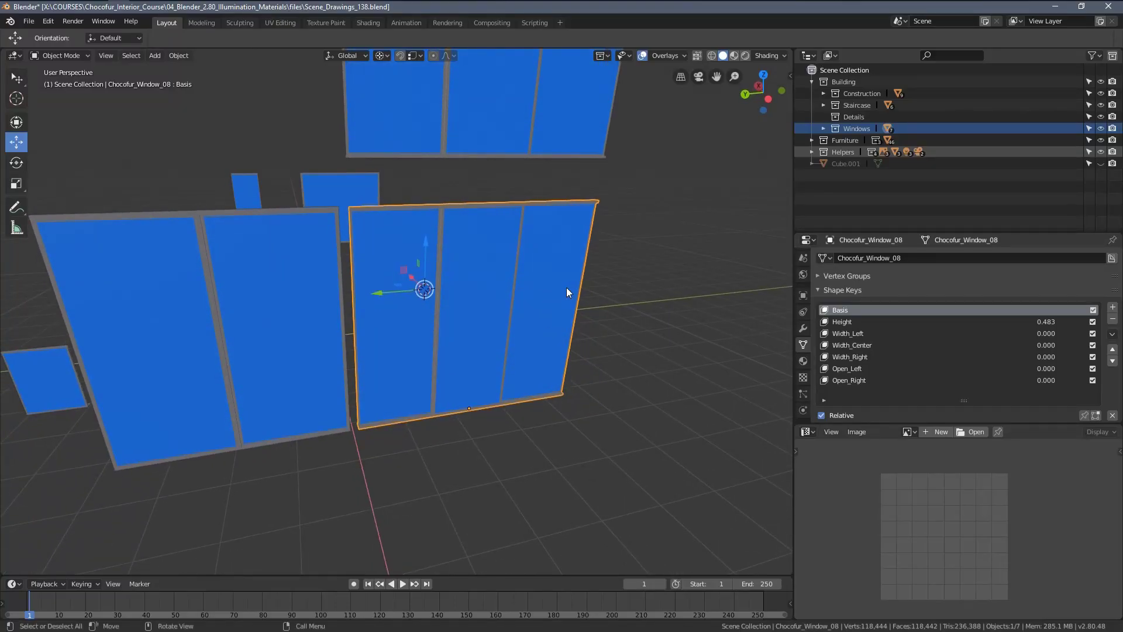
Enter Edit Mode with nothing selected and show an enlarged list of the window's material slots.
key("Tab")
scroll(513, 304, "up", 3)
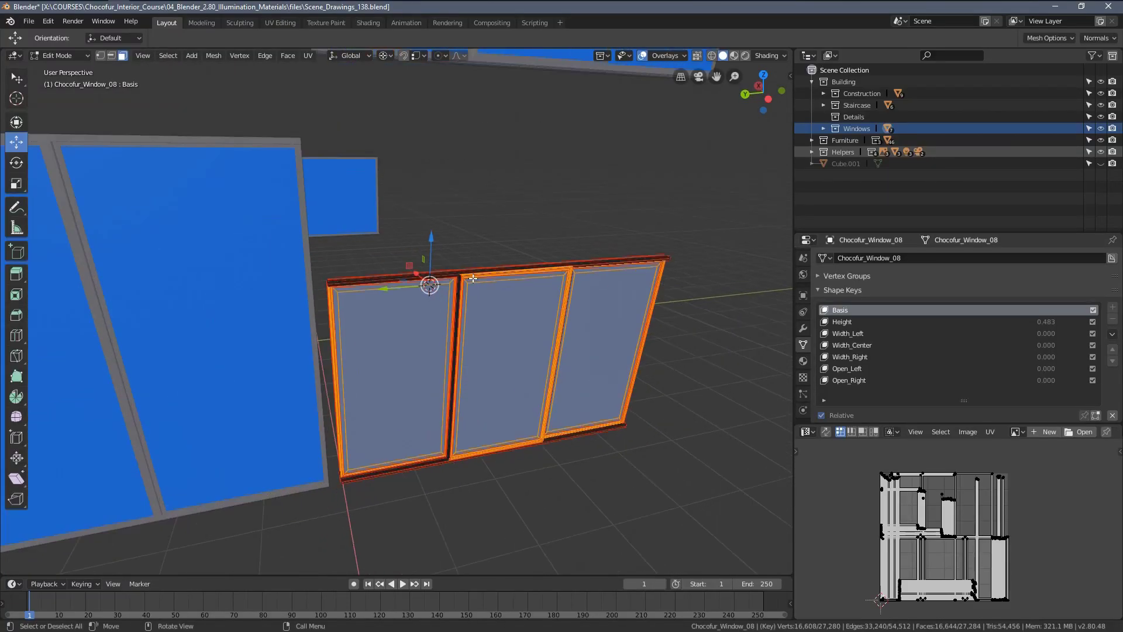
key("alt+a")
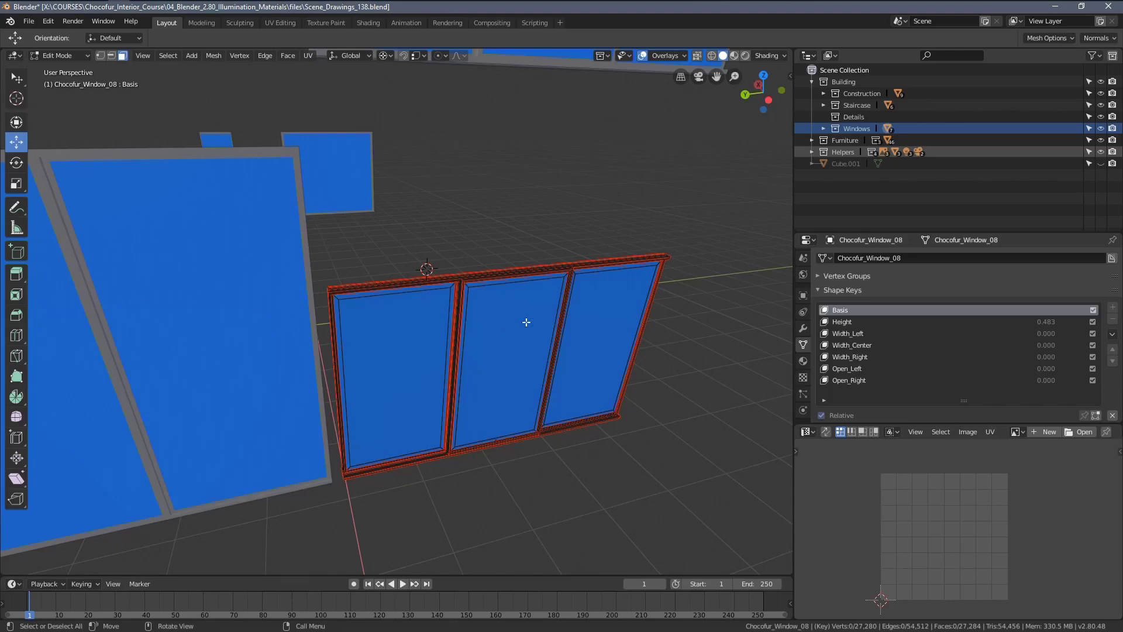
left_click(804, 361)
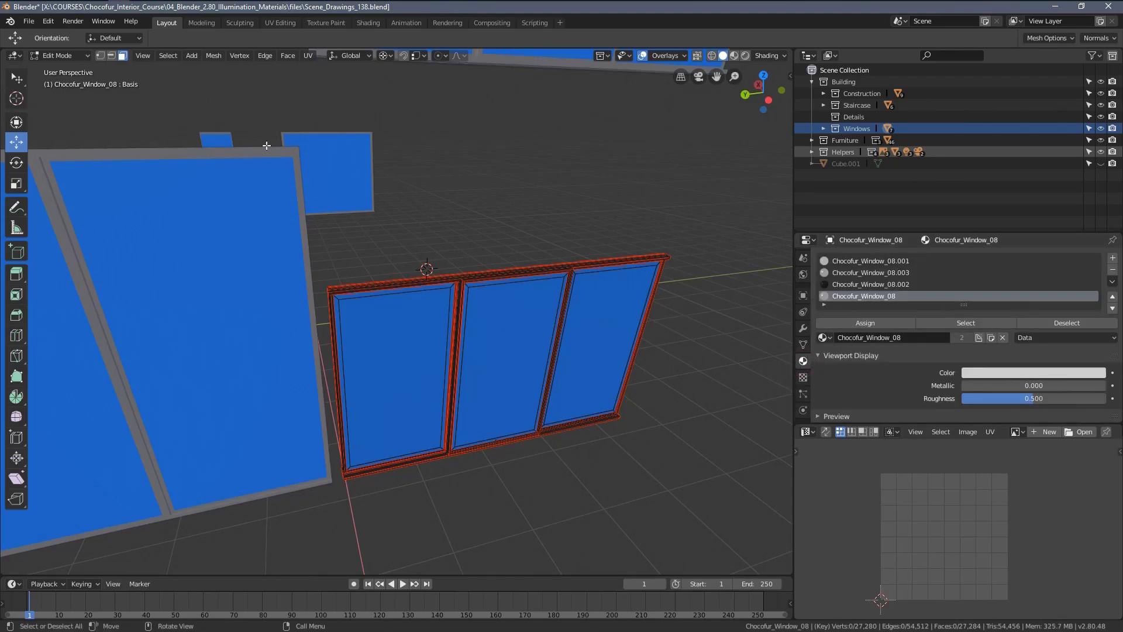
left_click(506, 330)
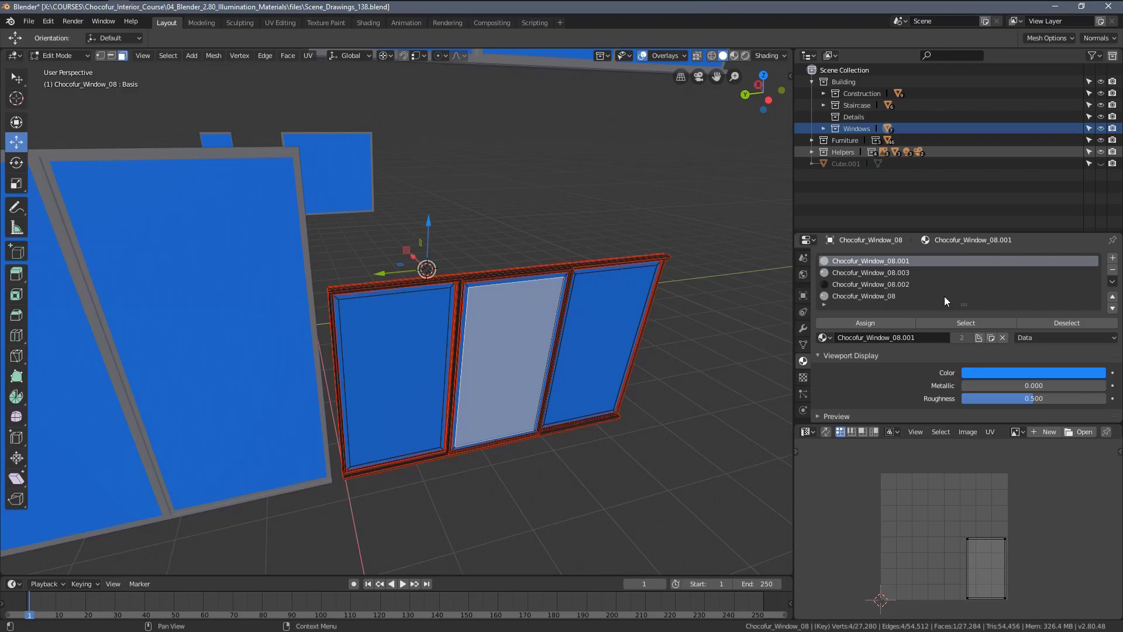
left_click_drag(964, 305, 963, 313)
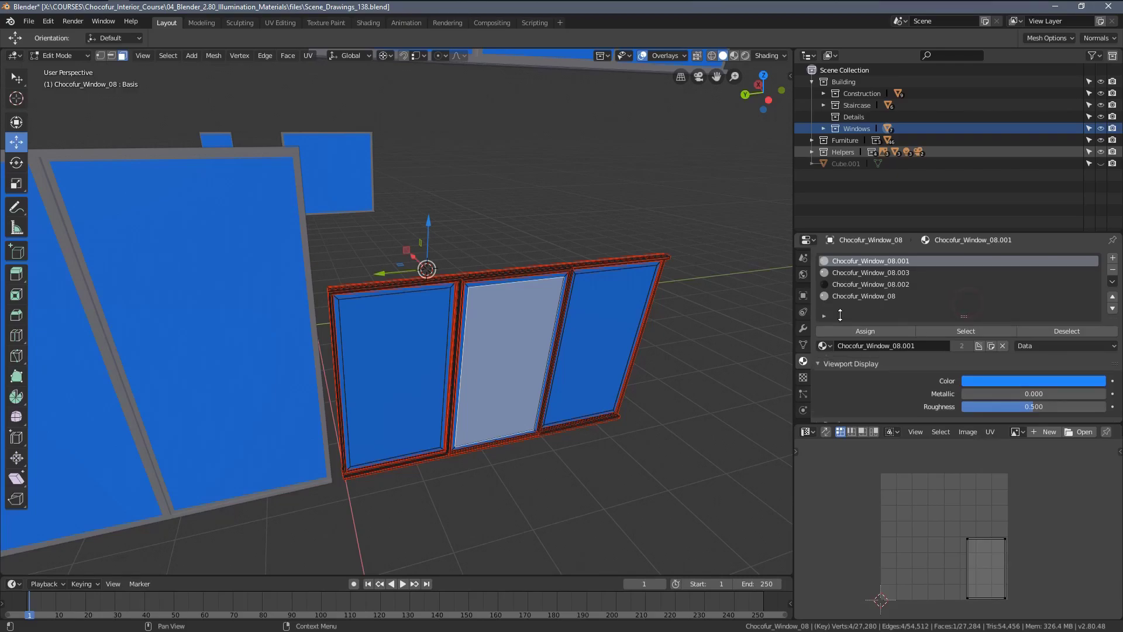
Check each pane's material, then select all faces using Chocofur_Window_08.001.
left_click(572, 264)
left_click(660, 270)
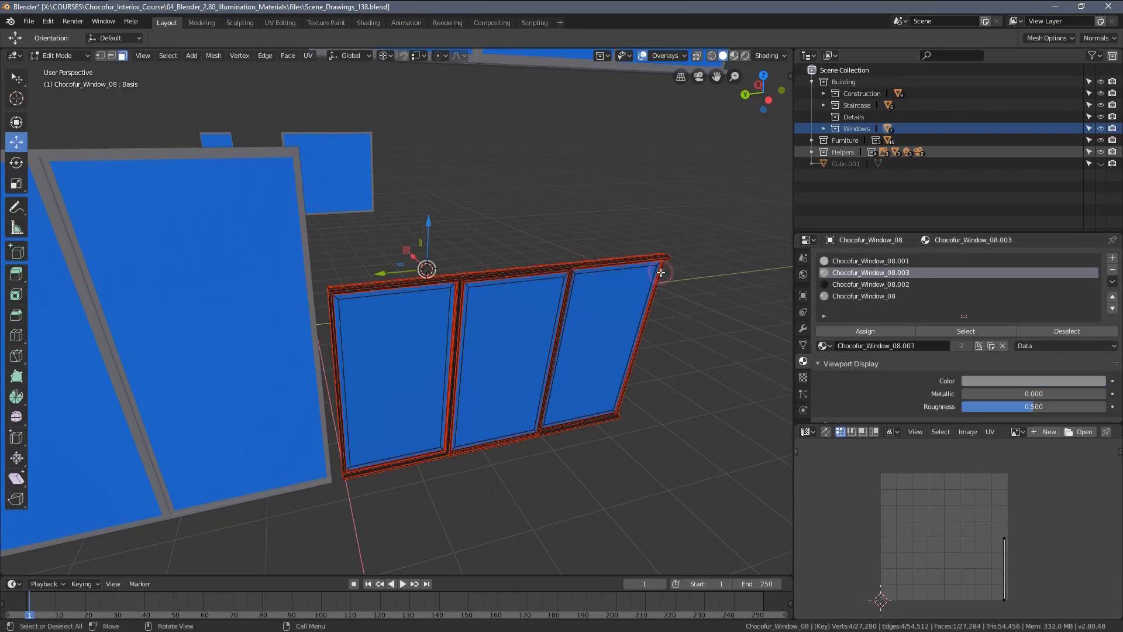
left_click(633, 286)
left_click(514, 346)
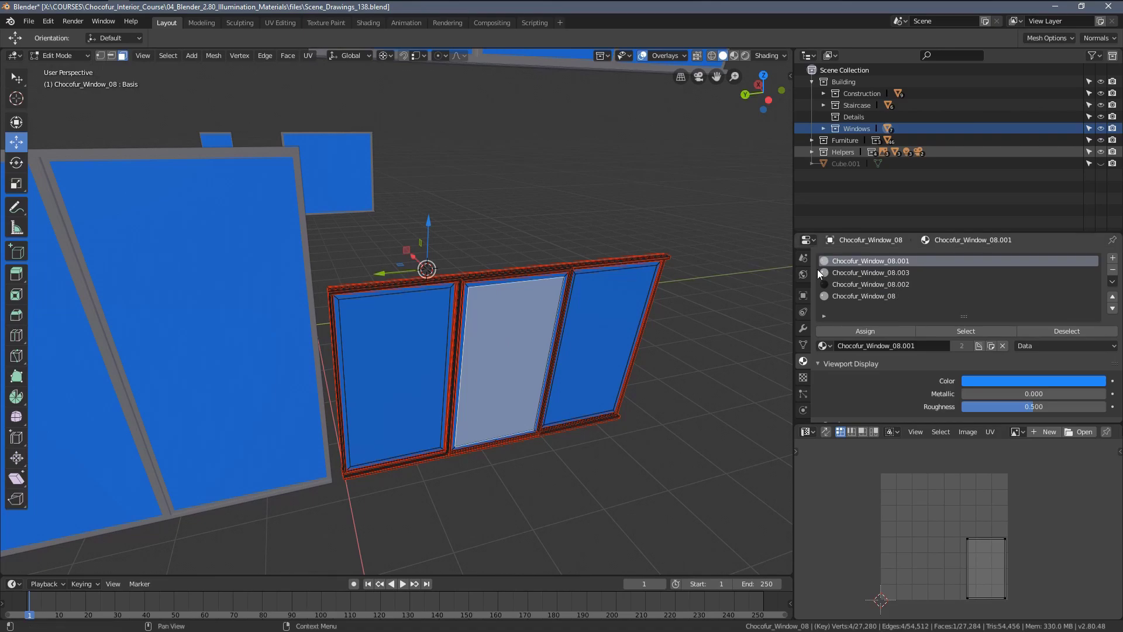
left_click(555, 270)
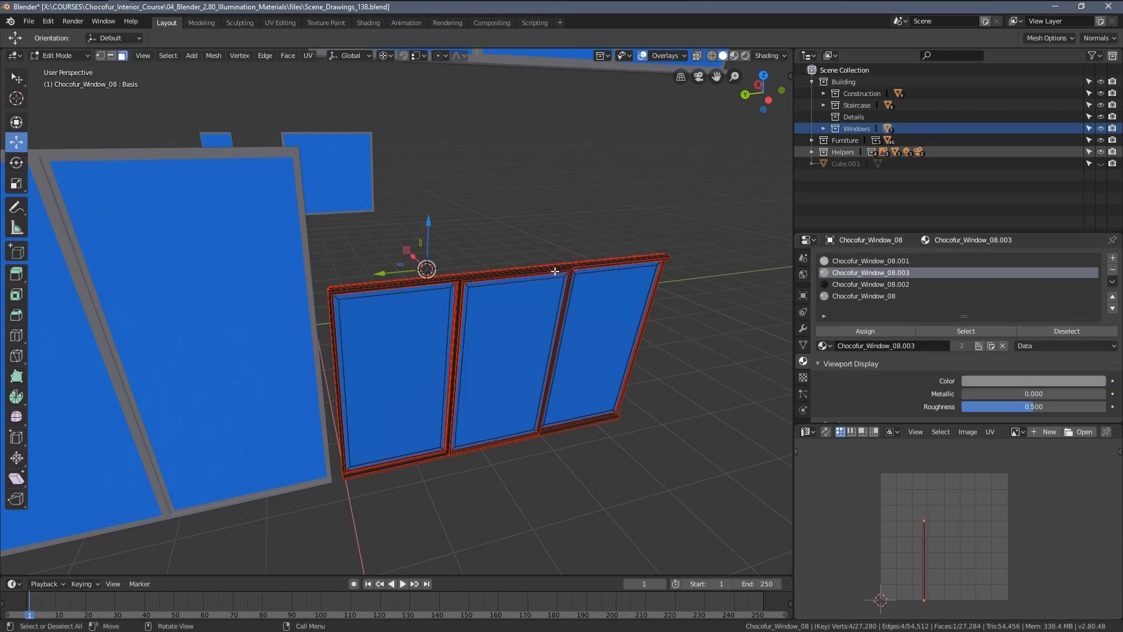
left_click(595, 309)
left_click(486, 309)
left_click(431, 326)
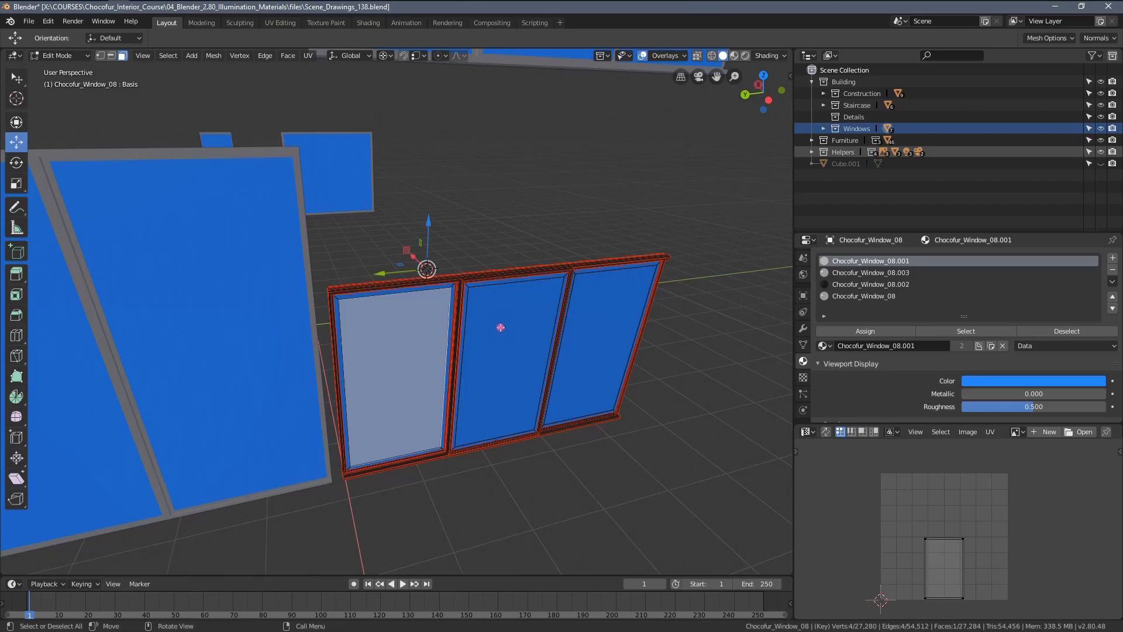
left_click(500, 328)
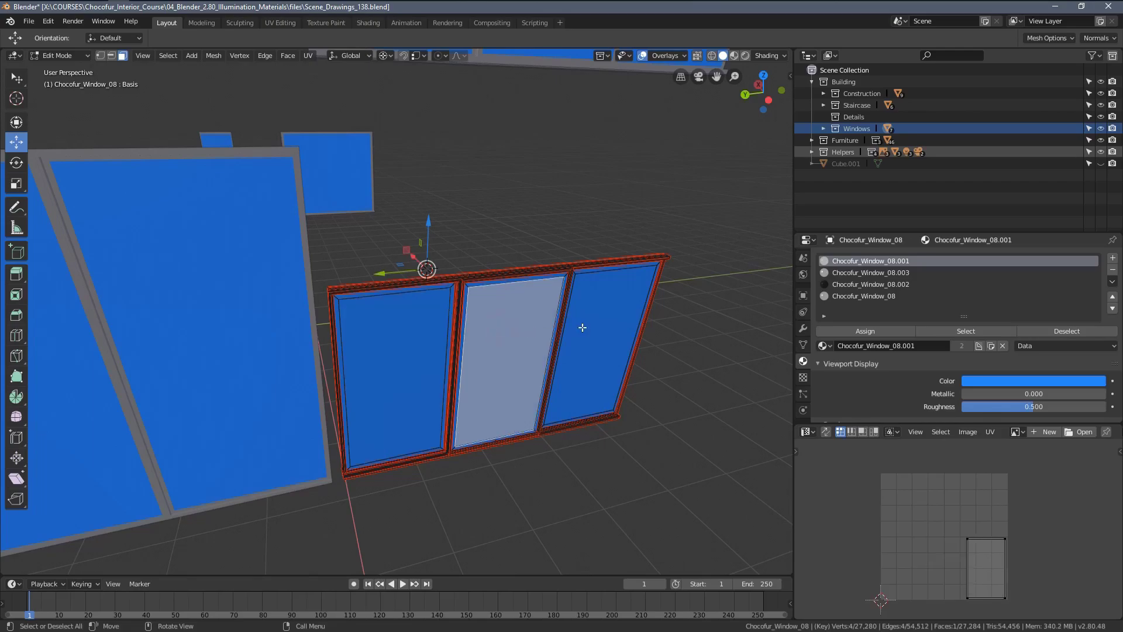
left_click(960, 332)
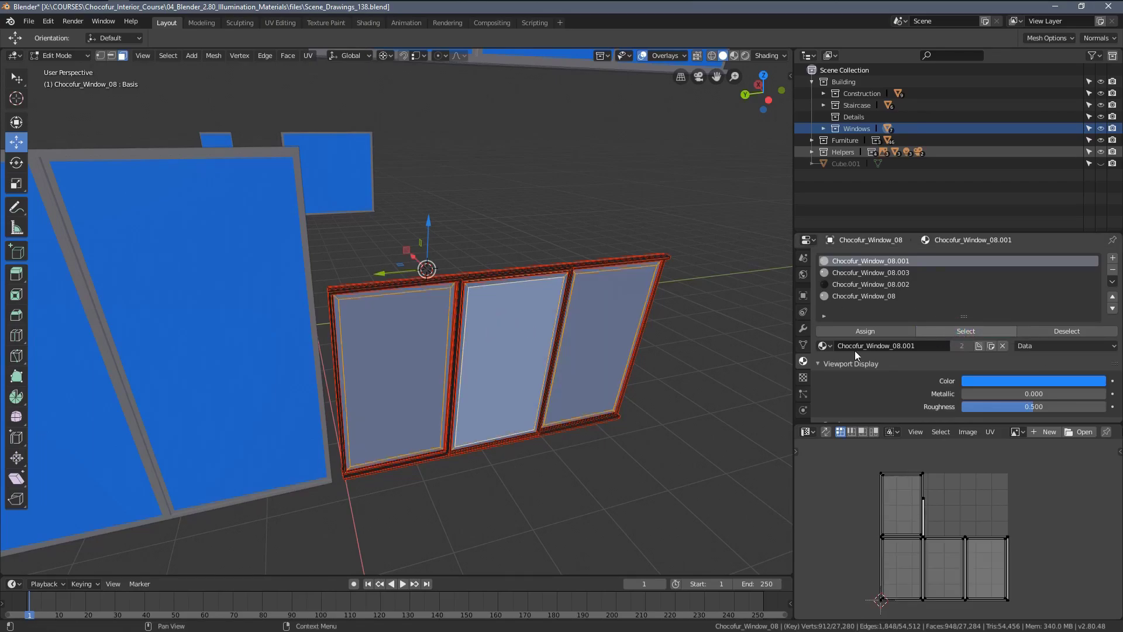
mouse_move(508, 346)
middle_mouse_down()
mouse_move(519, 353)
mouse_move(507, 319)
middle_mouse_up()
Separate Chocofur_Window_08's selected glass panes into a new object, then return to solid Object Mode.
key("z")
left_click(429, 350)
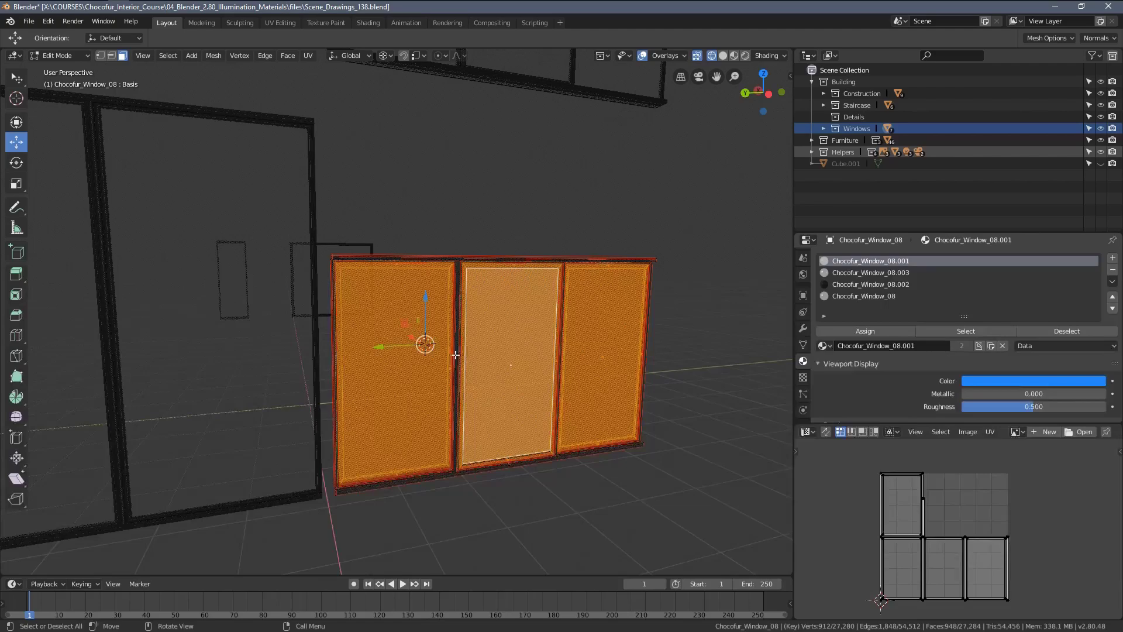
key("p")
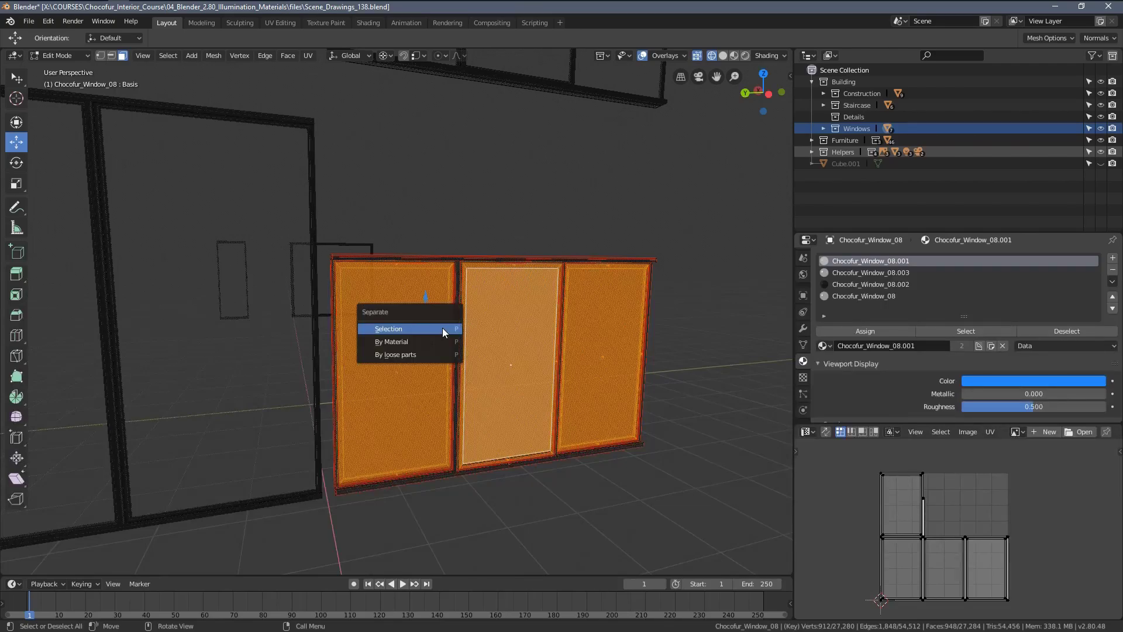
left_click(412, 327)
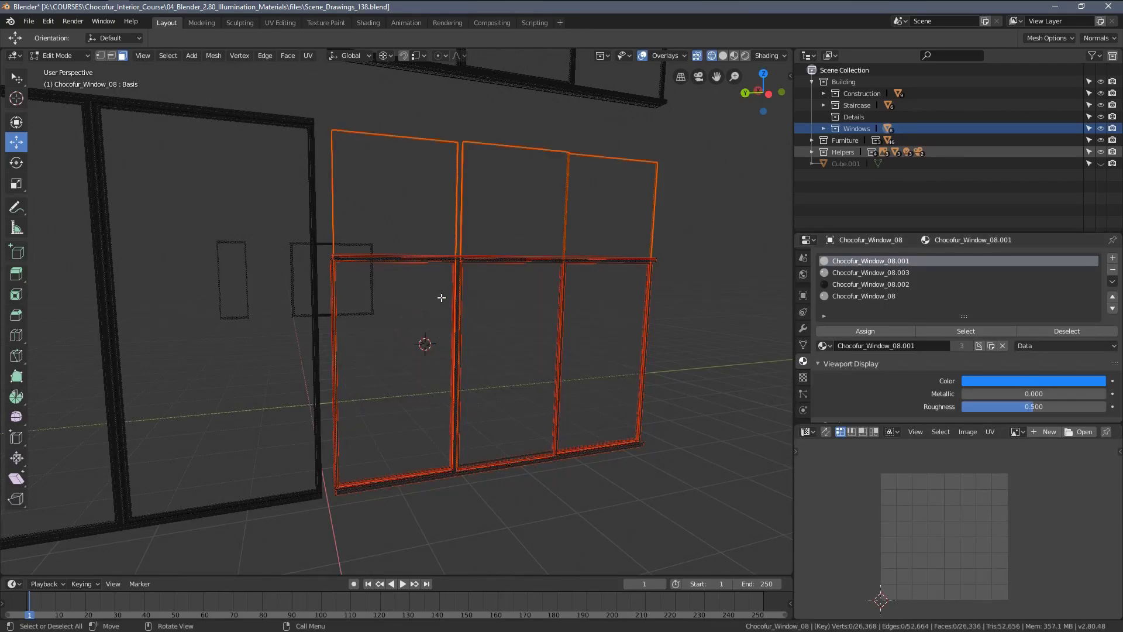
middle_click_drag(438, 295, 482, 333)
key("Tab")
key("z")
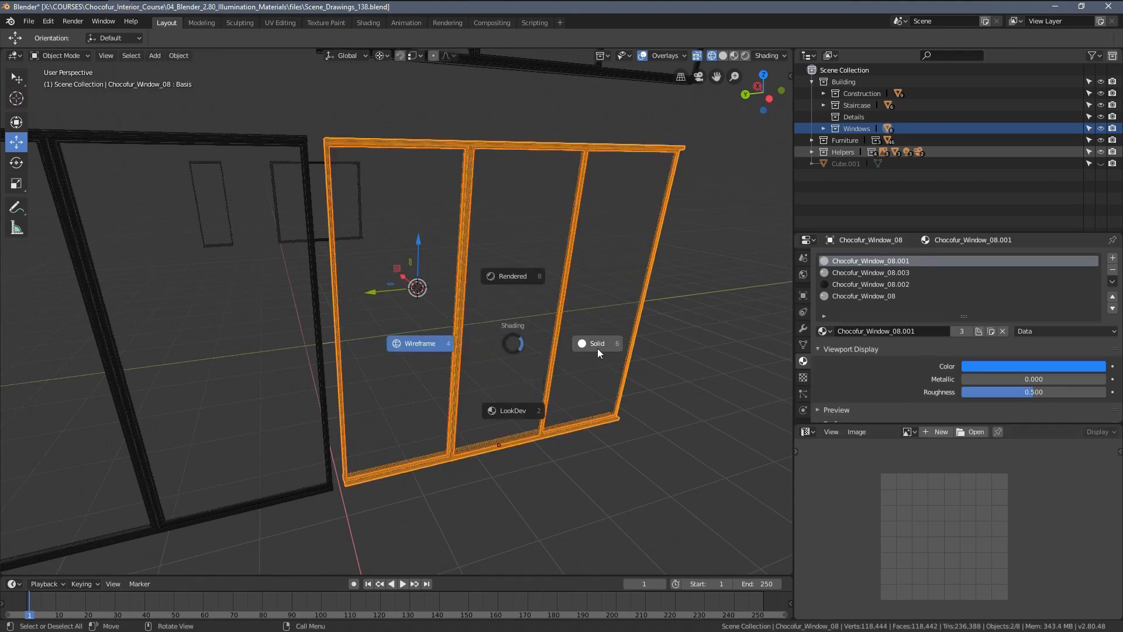
left_click(596, 348)
Select the small window Chocofur_Window_06.
mouse_move(565, 325)
middle_mouse_down()
mouse_move(444, 297)
mouse_move(456, 321)
mouse_move(309, 303)
mouse_move(408, 328)
mouse_move(486, 317)
mouse_move(434, 322)
mouse_move(332, 278)
middle_mouse_up()
key("alt+a")
left_click(314, 310)
middle_click_drag(418, 290, 435, 350)
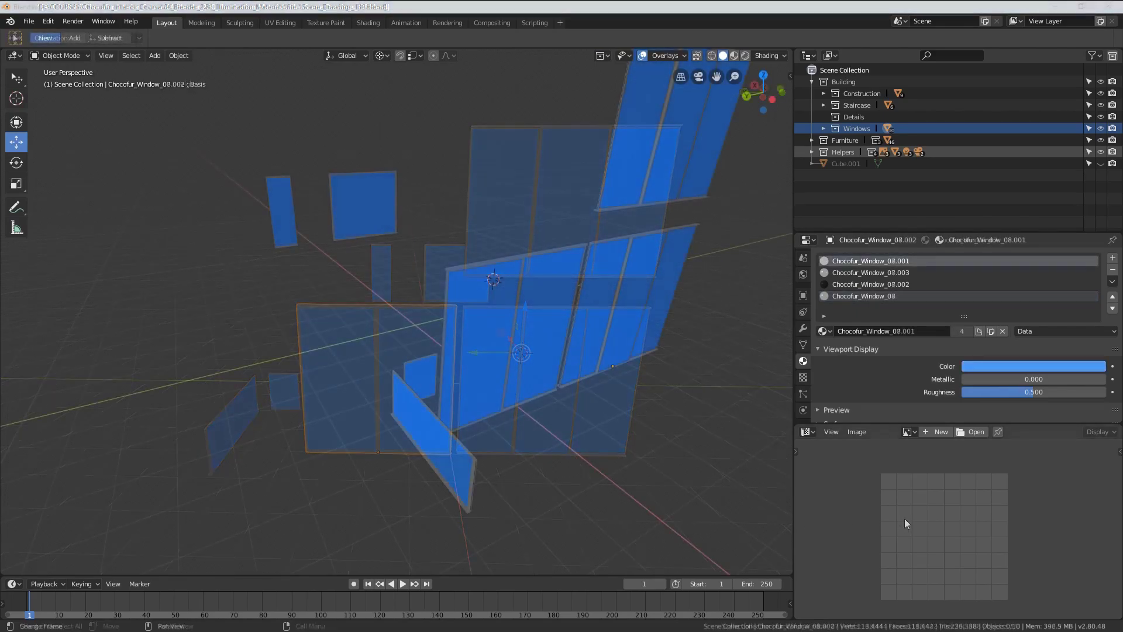
middle_click_drag(462, 379, 471, 327)
left_click(470, 315)
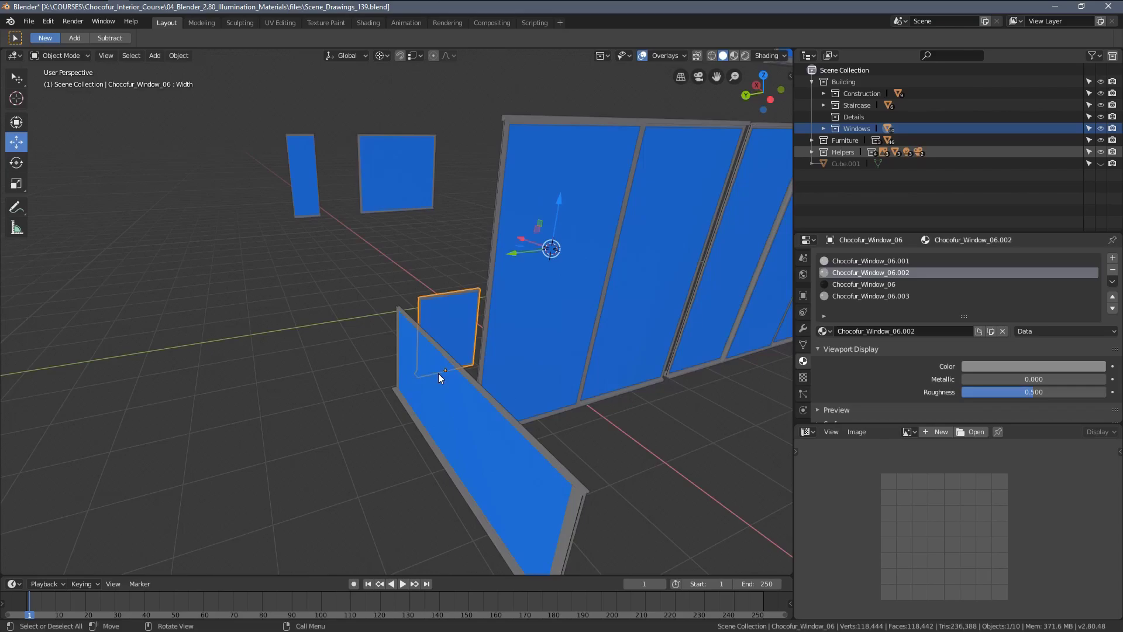
mouse_move(440, 375)
middle_mouse_down()
mouse_move(461, 386)
mouse_move(430, 372)
middle_mouse_up()
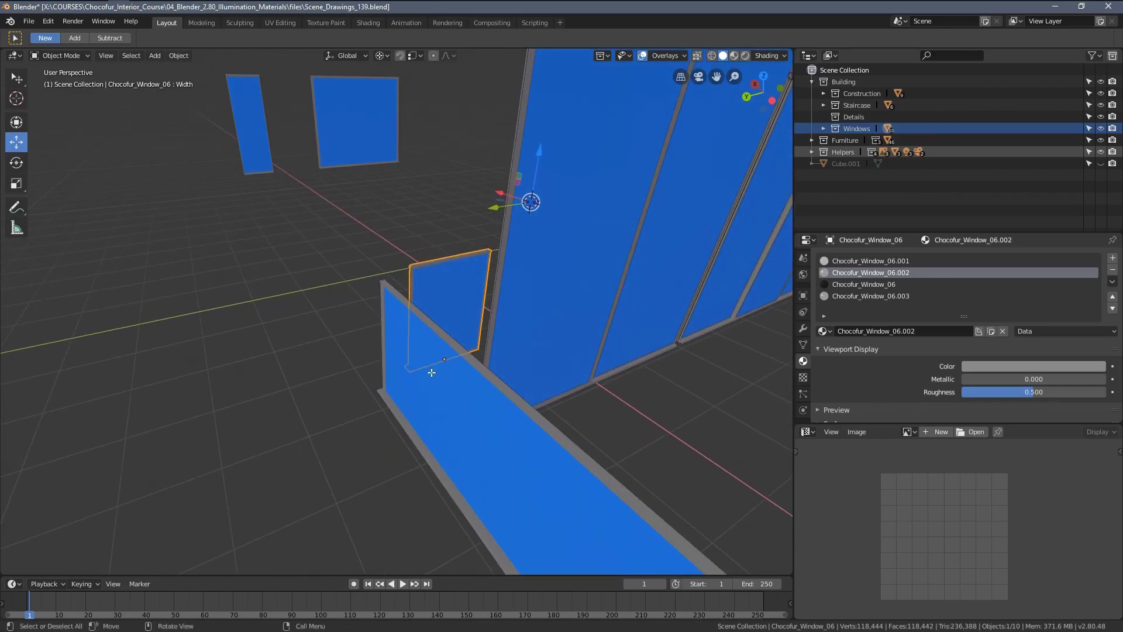
Separate Chocofur_Window_06's Chocofur_Window_06.001 glass faces into a new object.
key("Tab")
middle_click_drag(439, 314, 349, 171)
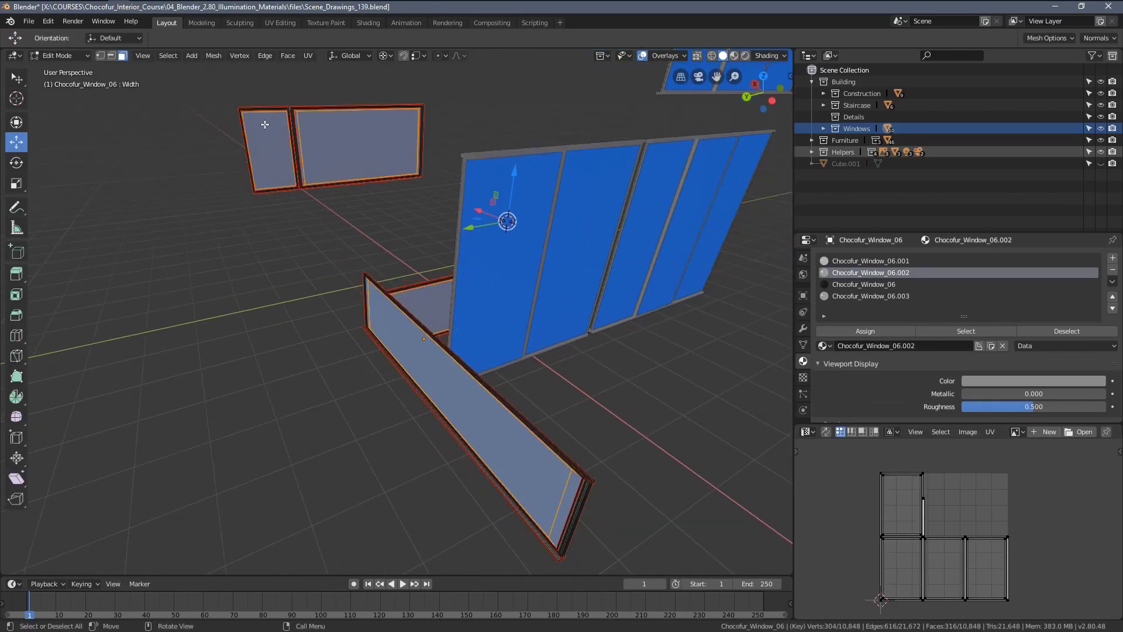
middle_click_drag(446, 323, 418, 323)
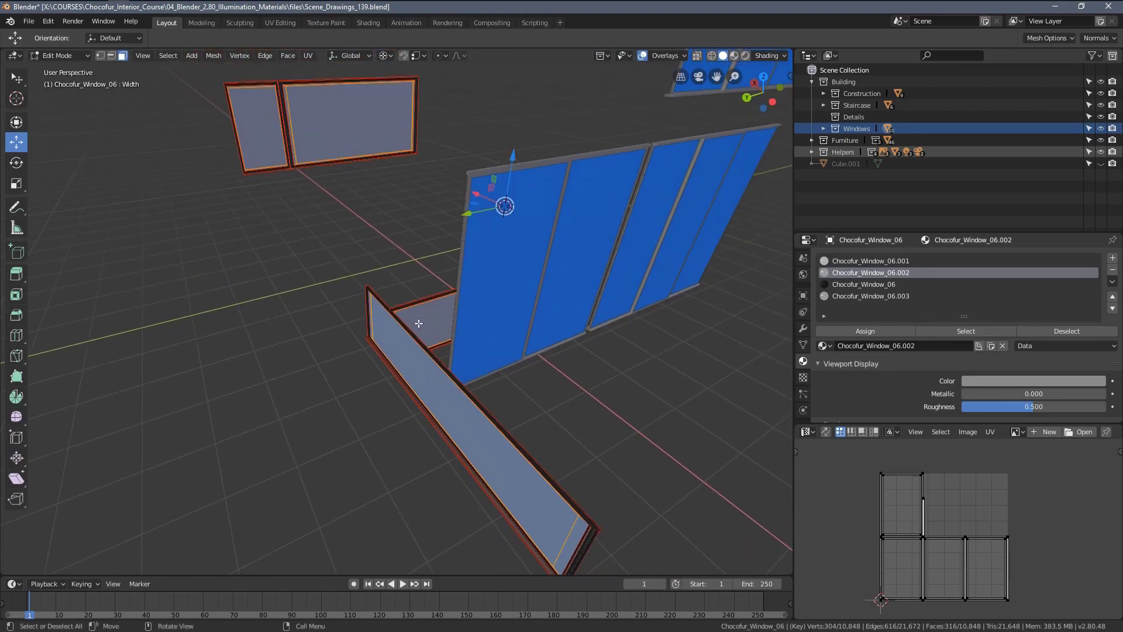
key("alt+a")
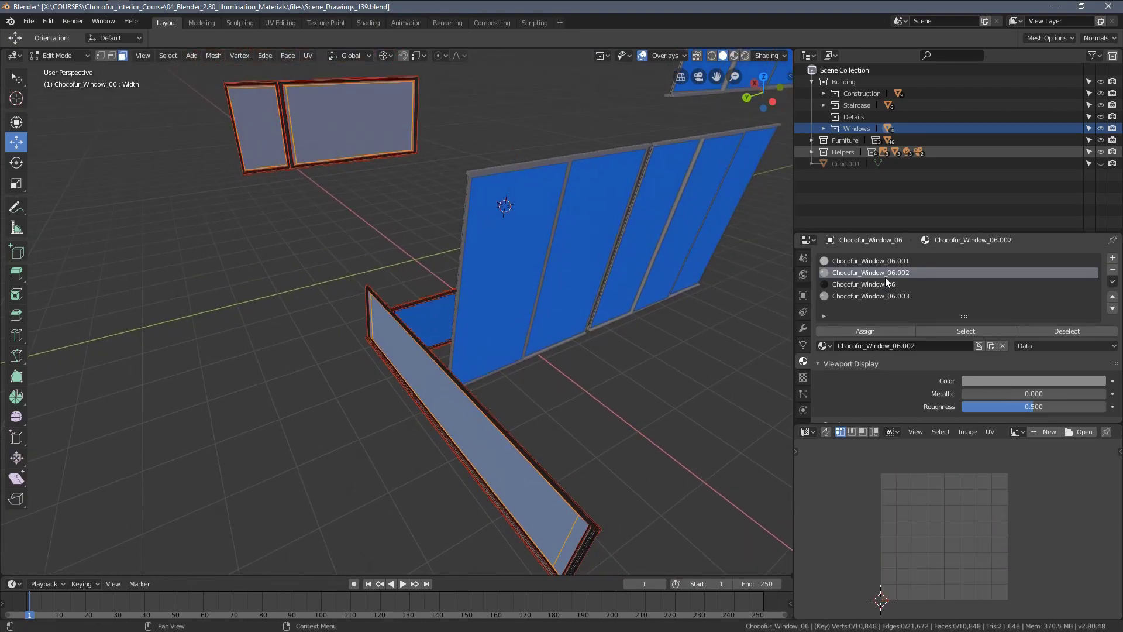
left_click(870, 260)
left_click(966, 331)
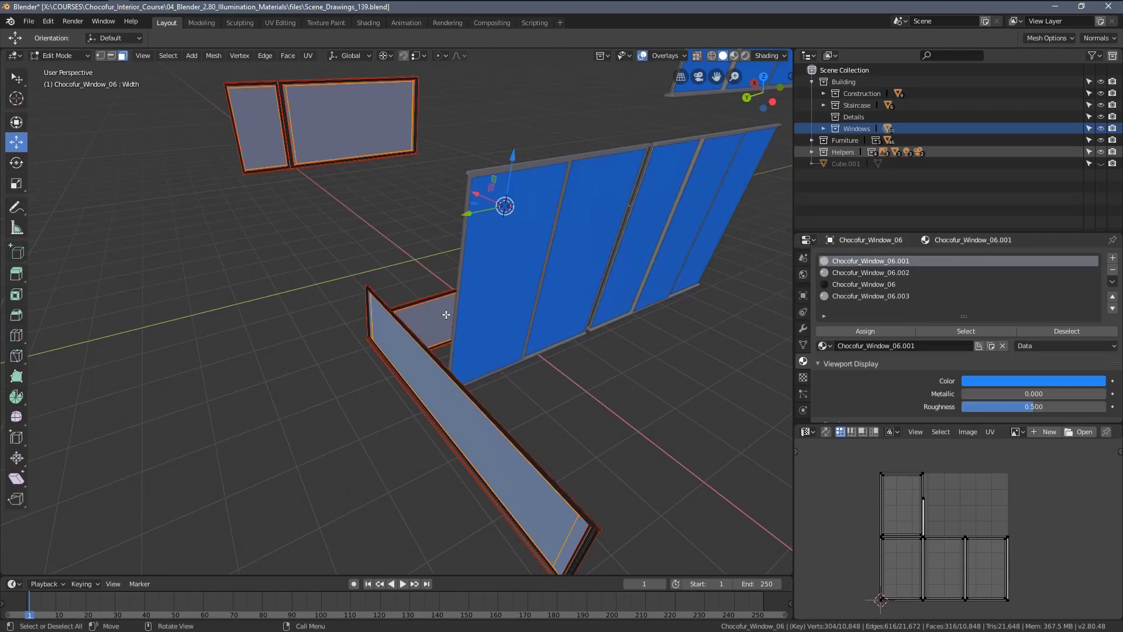
key("p")
left_click(436, 316)
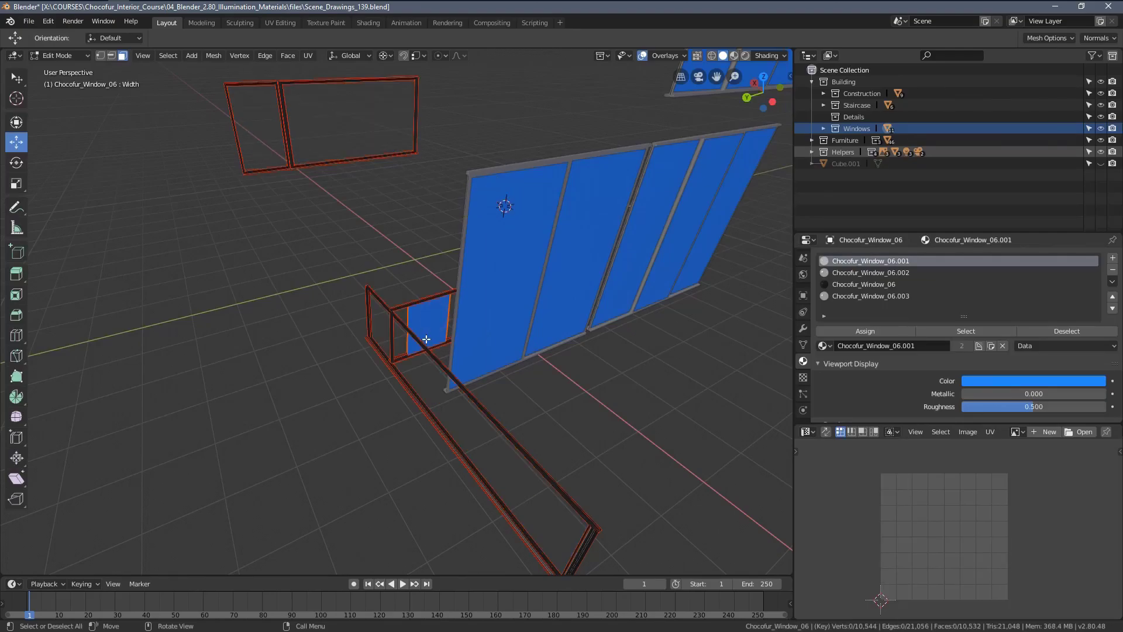
key("Tab")
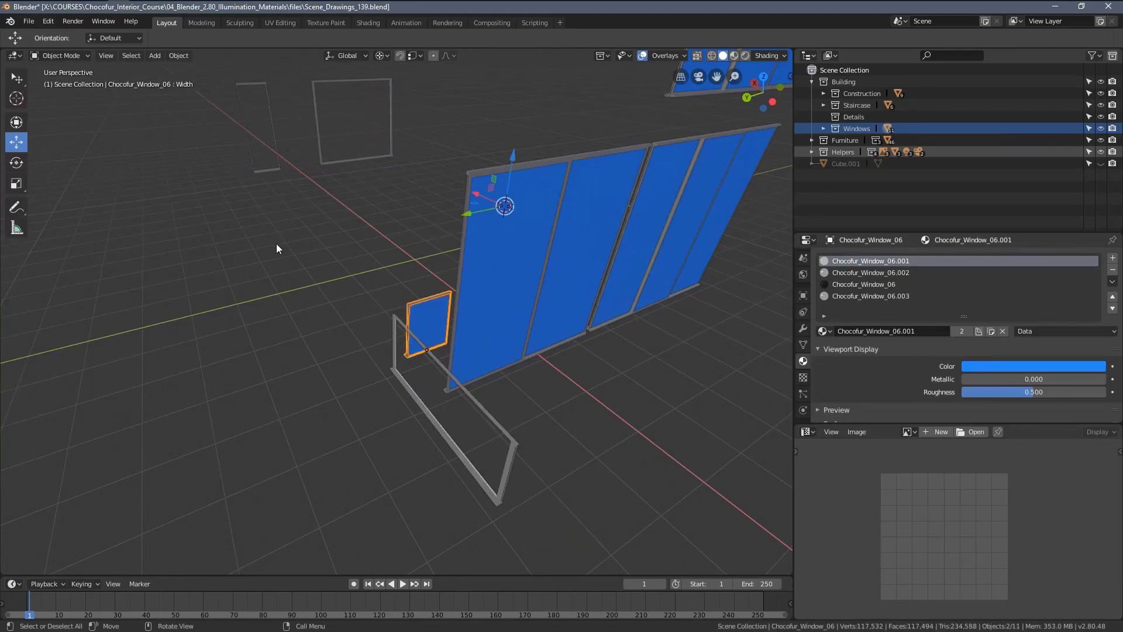
Re-enter Edit Mode on the window mesh and undo the last action.
middle_click_drag(401, 403, 414, 418)
scroll(413, 380, "down", 4)
scroll(411, 369, "up", 2)
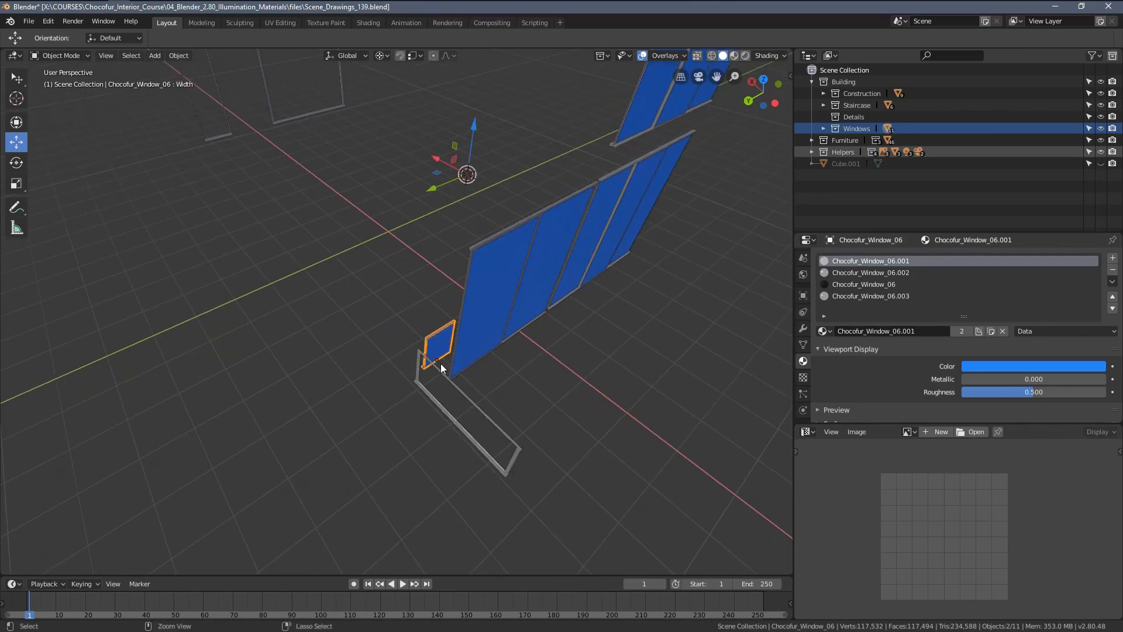
key("Tab")
middle_click_drag(451, 371, 442, 364)
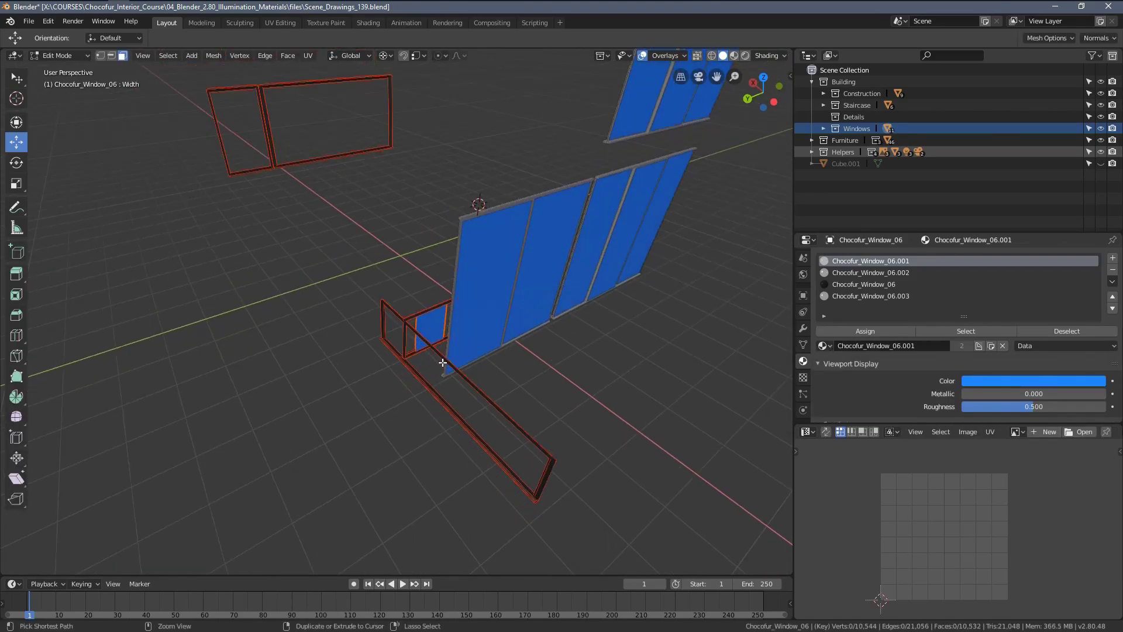
key("ctrl+z")
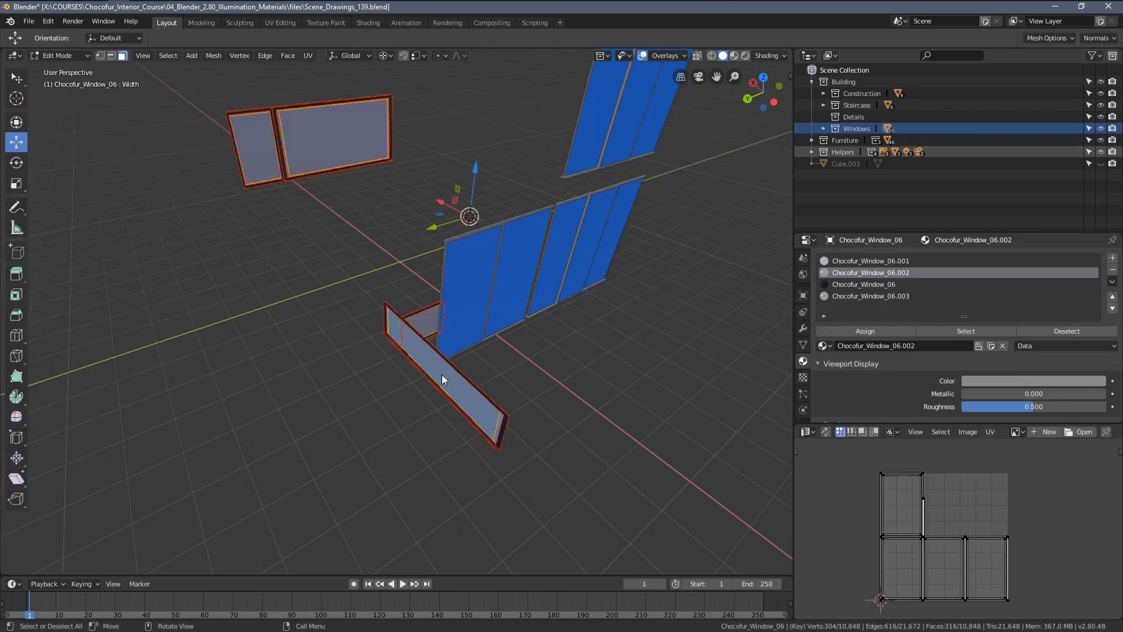
Delete the long separated glass panel after removing a test duplicate.
key("Tab")
left_click(449, 379)
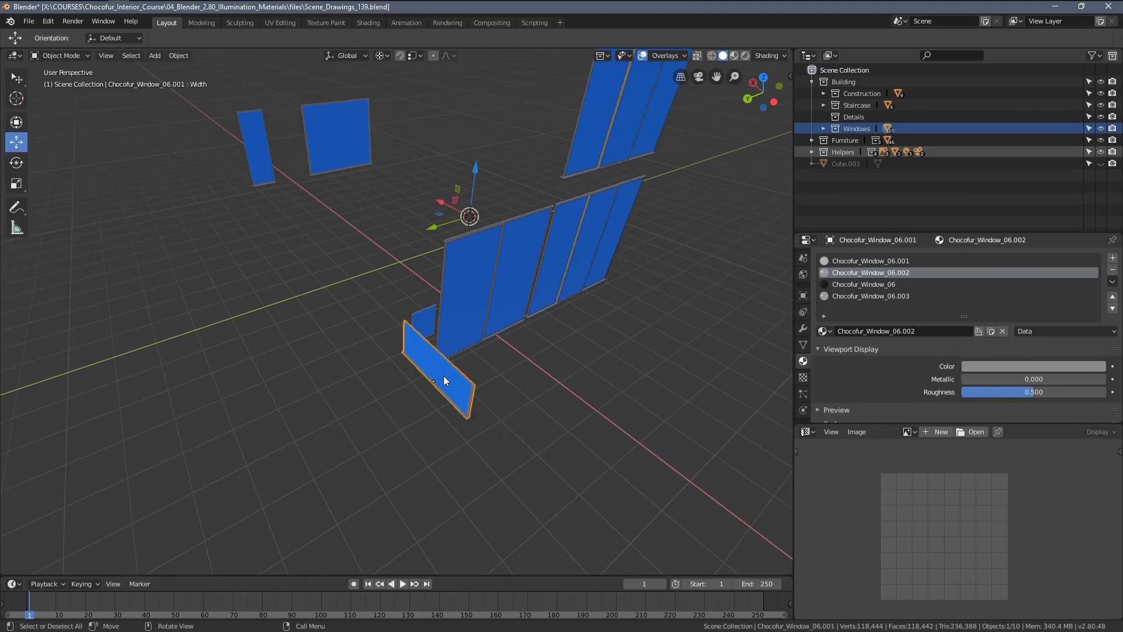
key("shift+d")
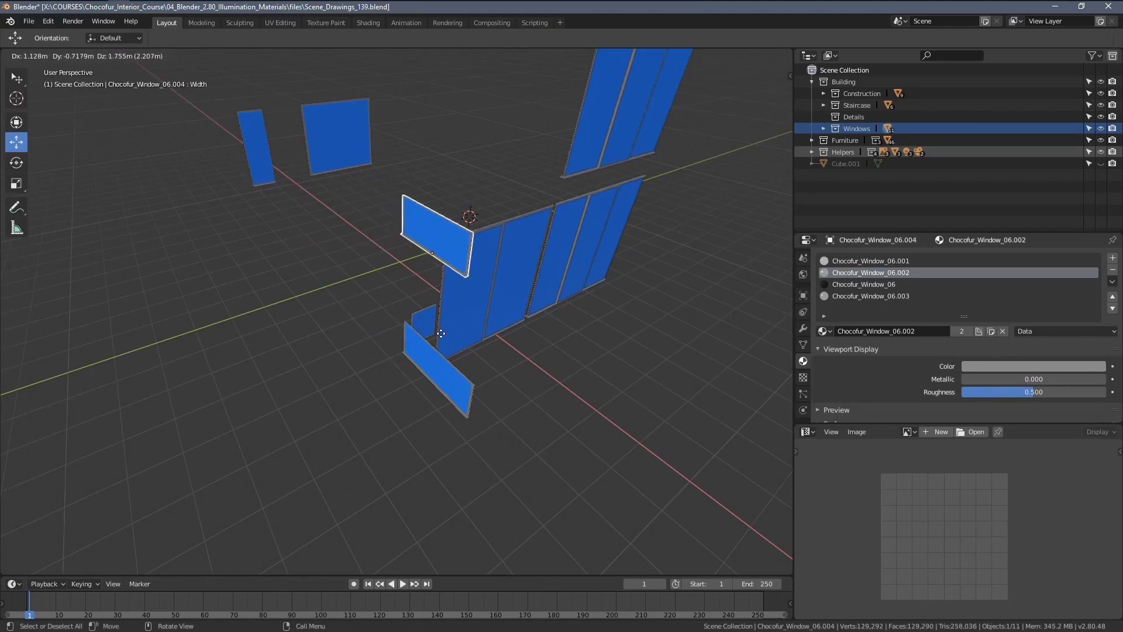
key("Escape")
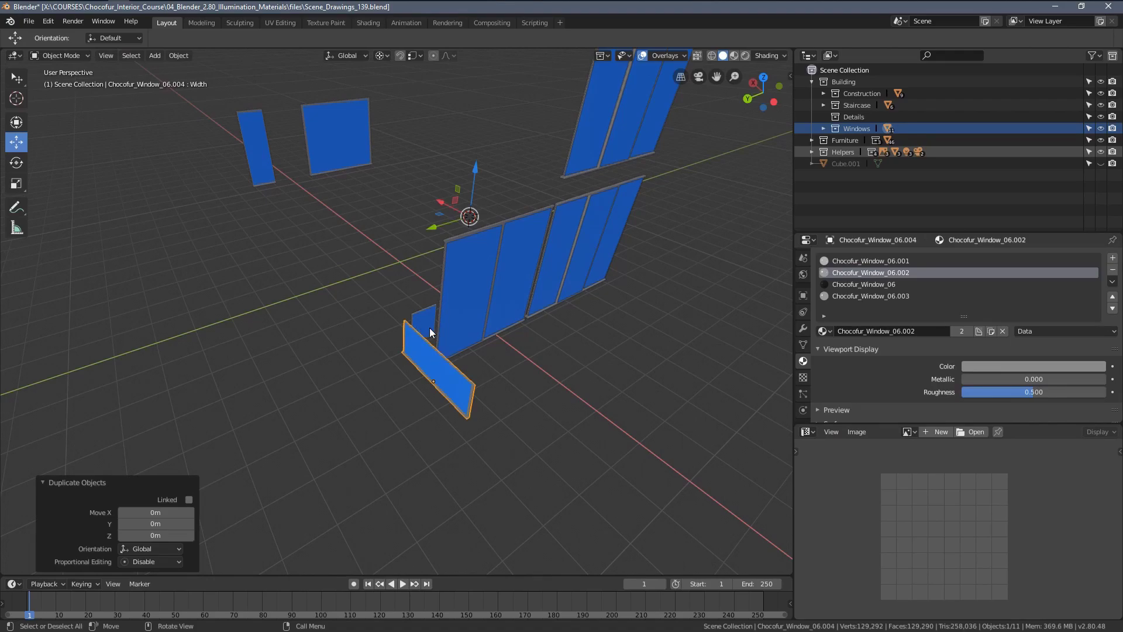
key("Delete")
left_click(450, 379)
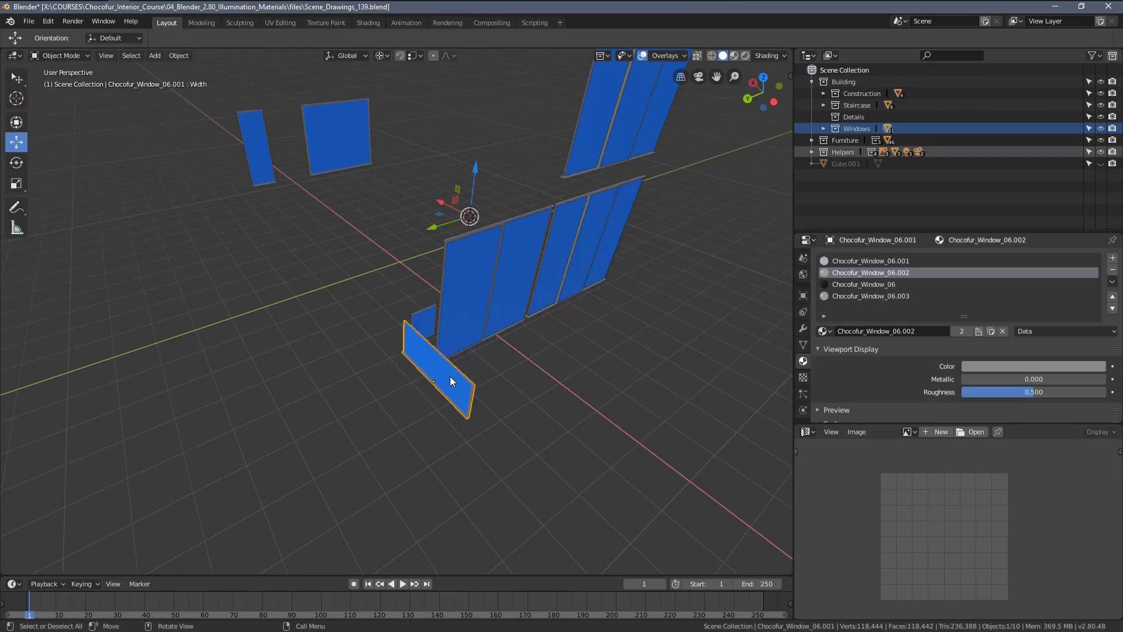
key("x")
left_click(450, 379)
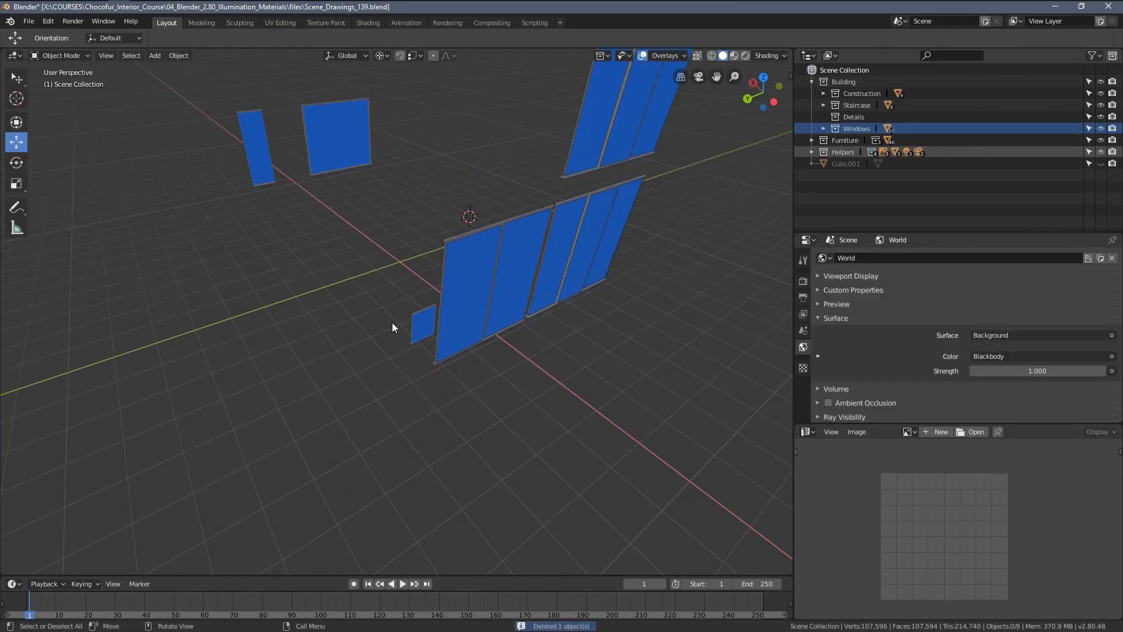
Delete the square glass panel and its test duplicate.
middle_click_drag(392, 321, 328, 202)
left_click(328, 202)
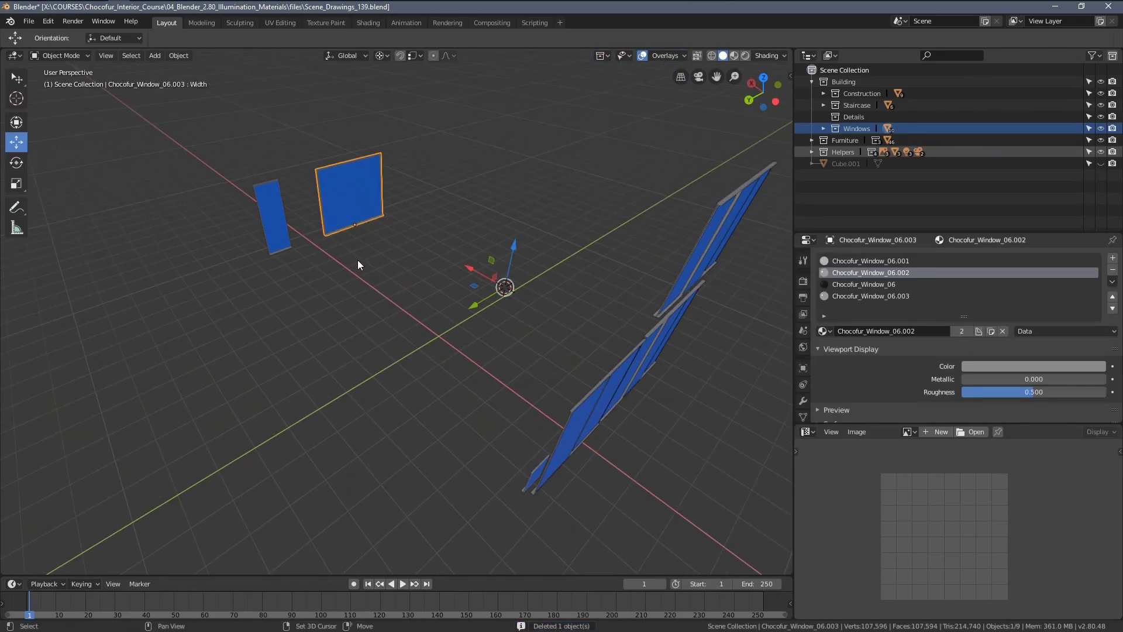
key("shift+d")
right_click(348, 211)
key("x")
left_click(339, 215)
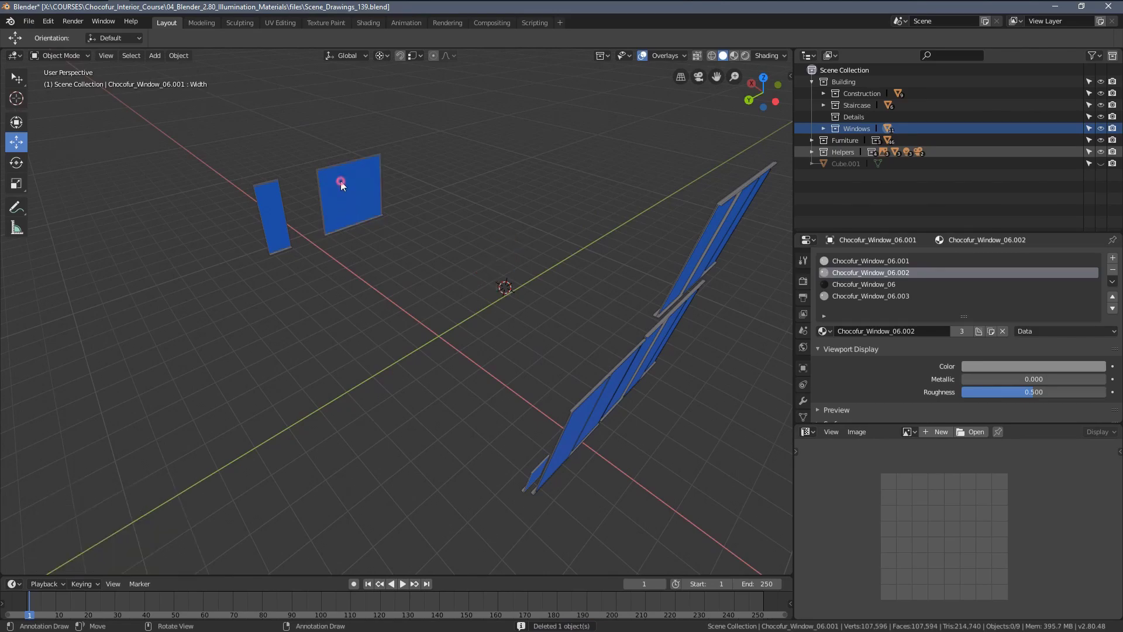
left_click(340, 181)
key("x")
left_click(341, 180)
Delete the tall glass panel and its test duplicate.
left_click(283, 211)
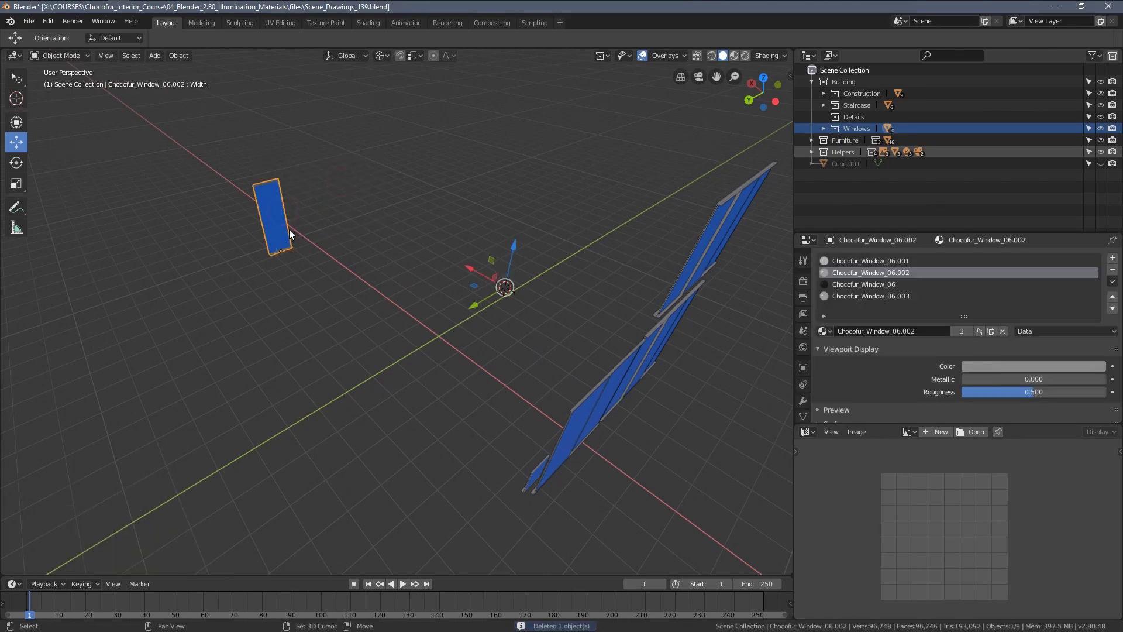
key("shift+d")
right_click(283, 210)
key("x")
left_click(282, 211)
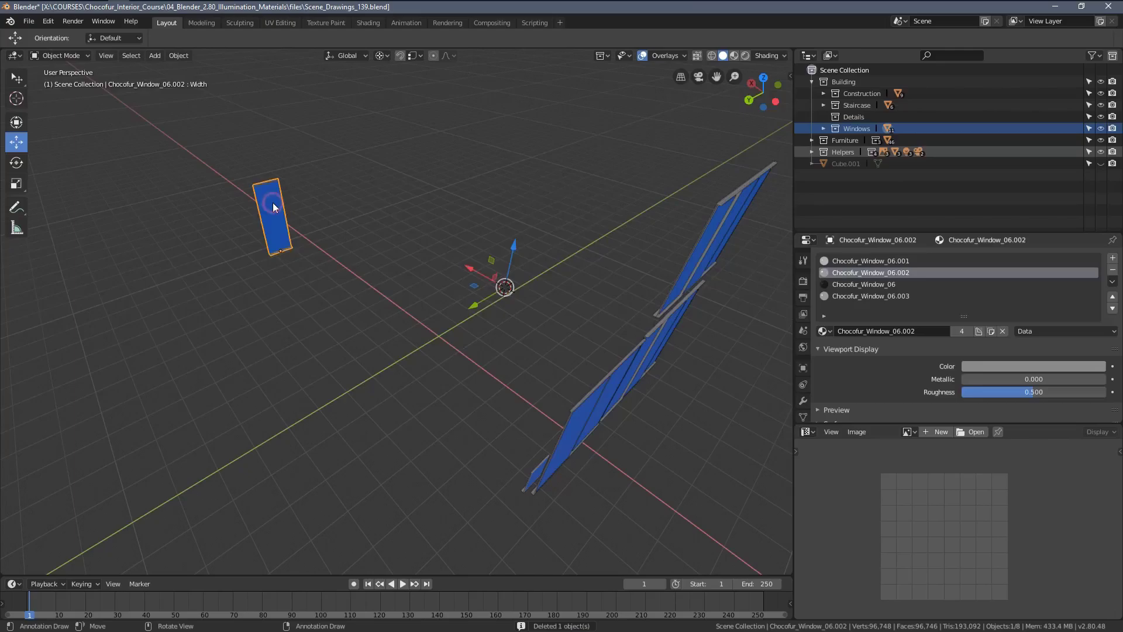
left_click(273, 208)
key("x")
left_click(273, 202)
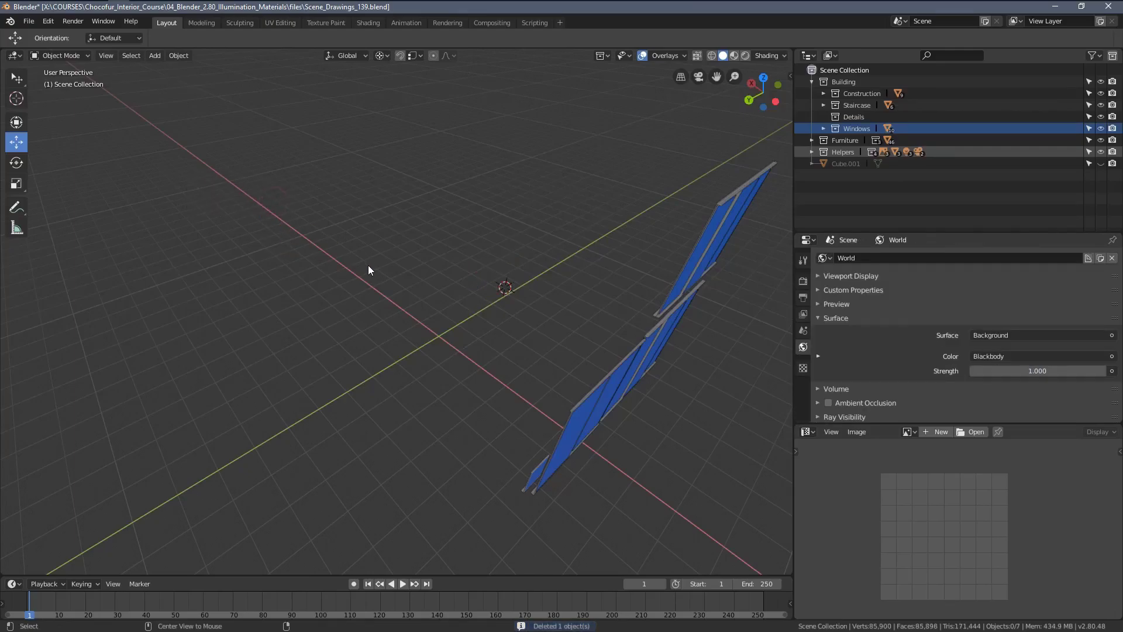
Select the Windows collection's objects and hide everything else, leaving only frames and blue panes visible.
key("alt+h")
middle_click_drag(402, 275, 391, 254)
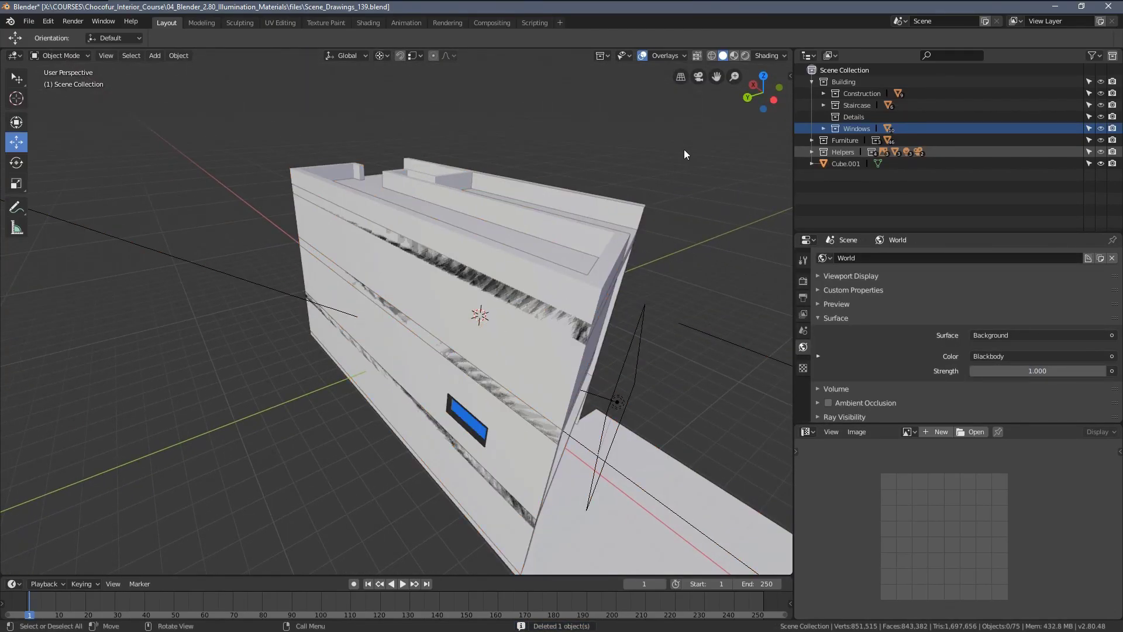
right_click(921, 128)
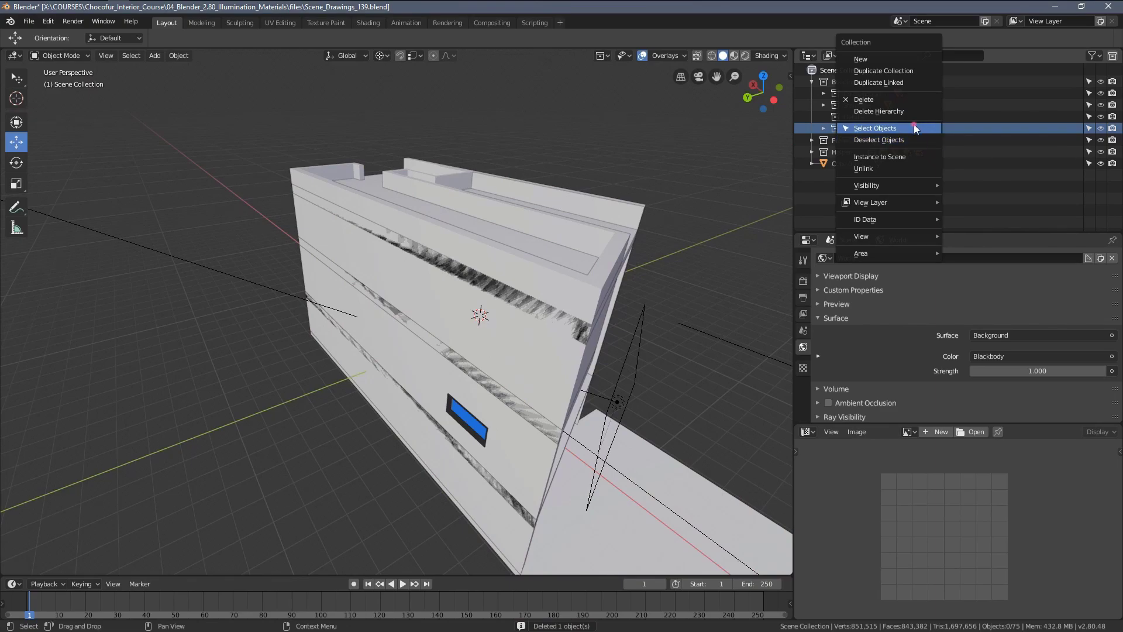
left_click(914, 125)
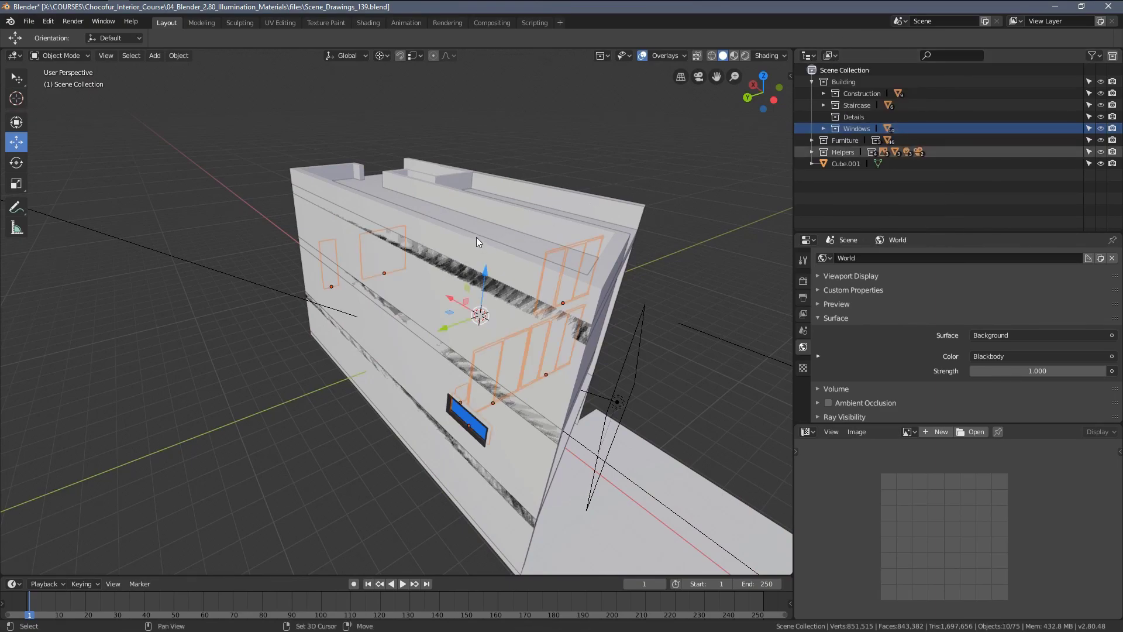
key("shift+h")
middle_click_drag(518, 286, 459, 235, "shift")
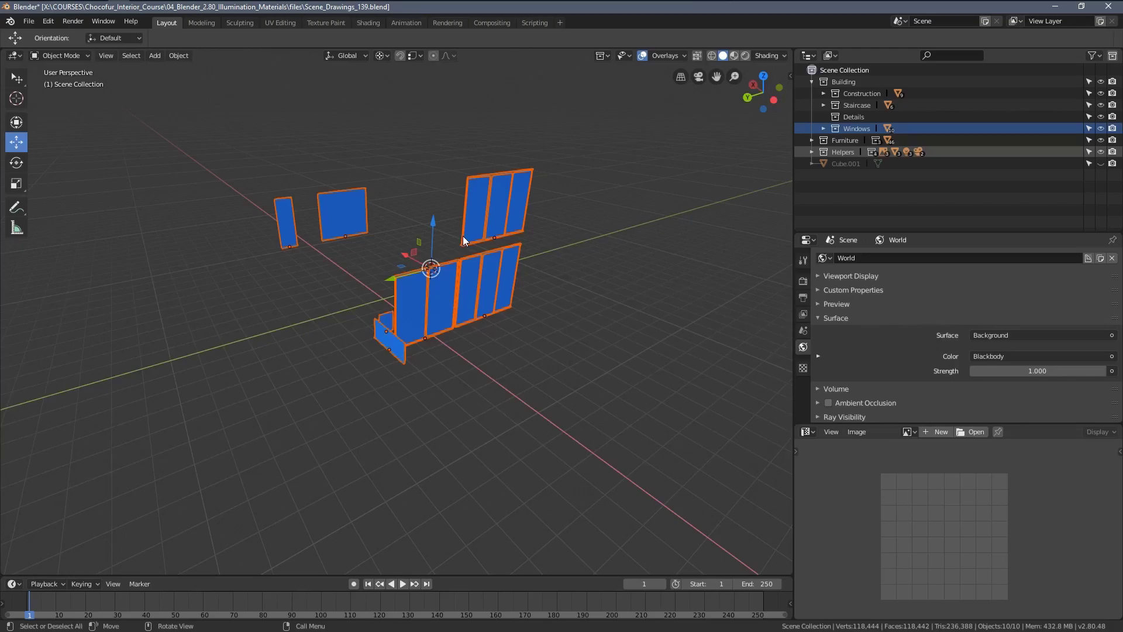
scroll(460, 259, "up", 2)
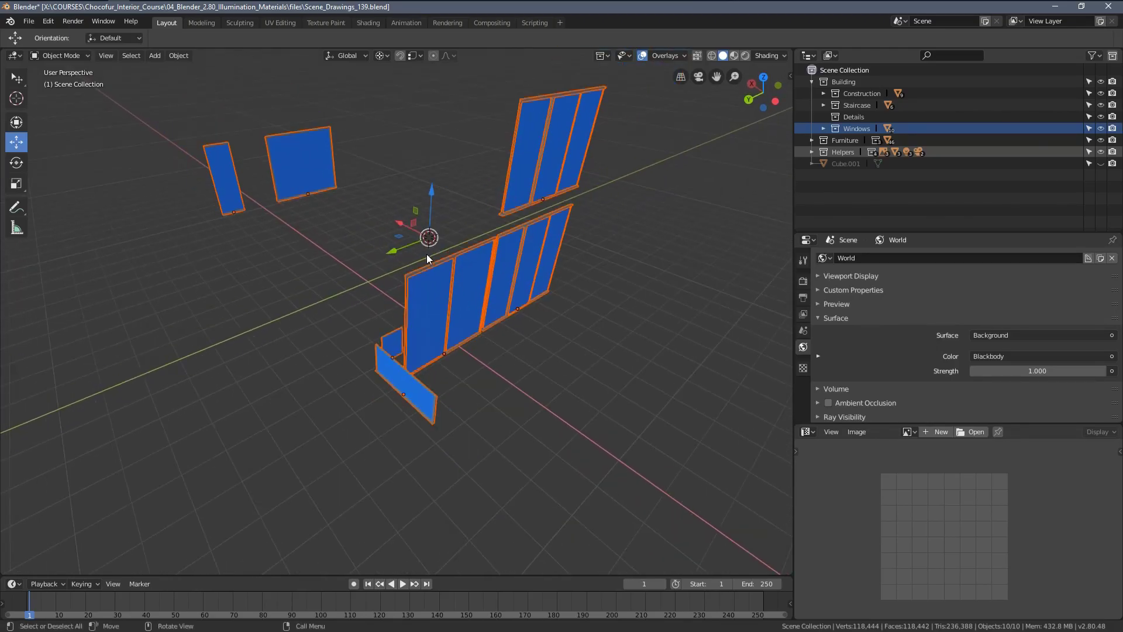
middle_click_drag(451, 260, 406, 182)
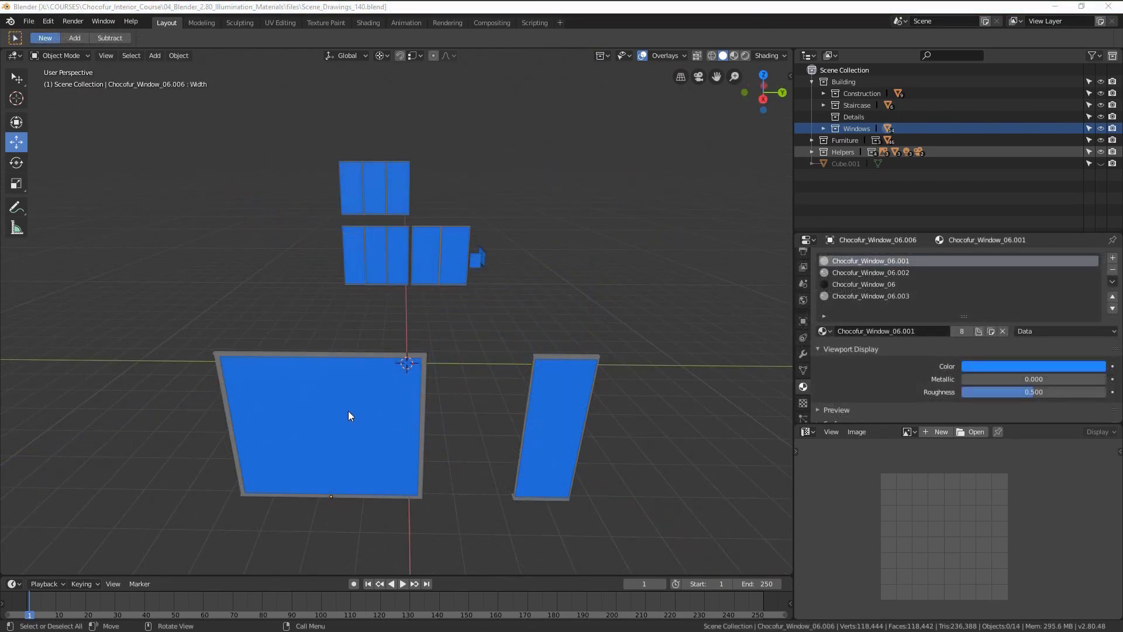
Select the narrow right glass pane, leaving all panes in place.
left_click(350, 412)
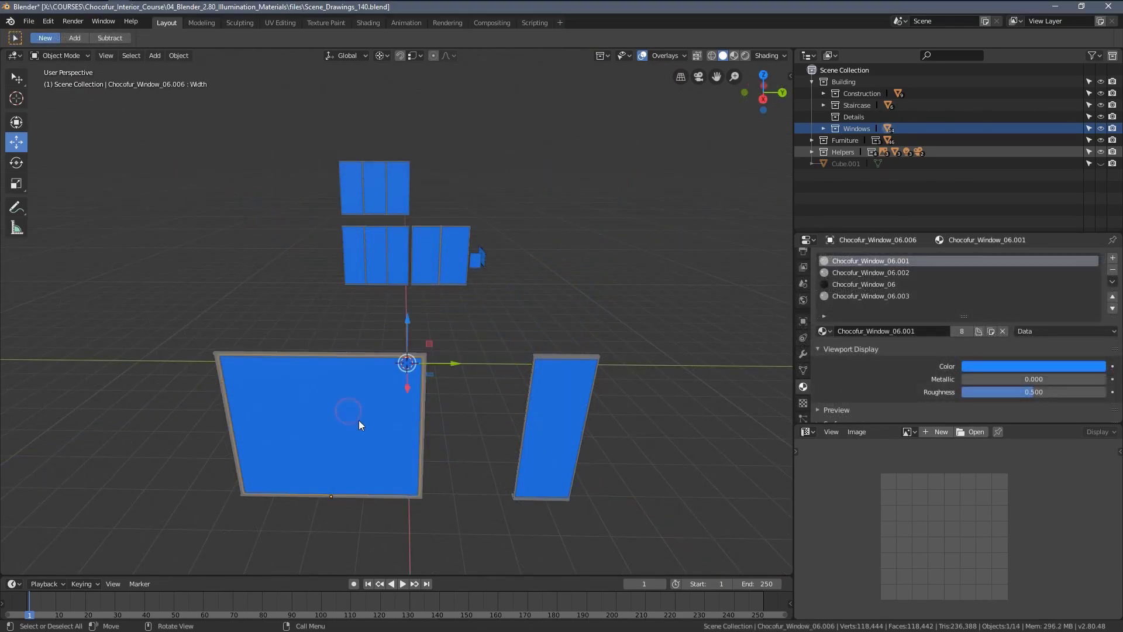
key("g")
right_click(450, 408)
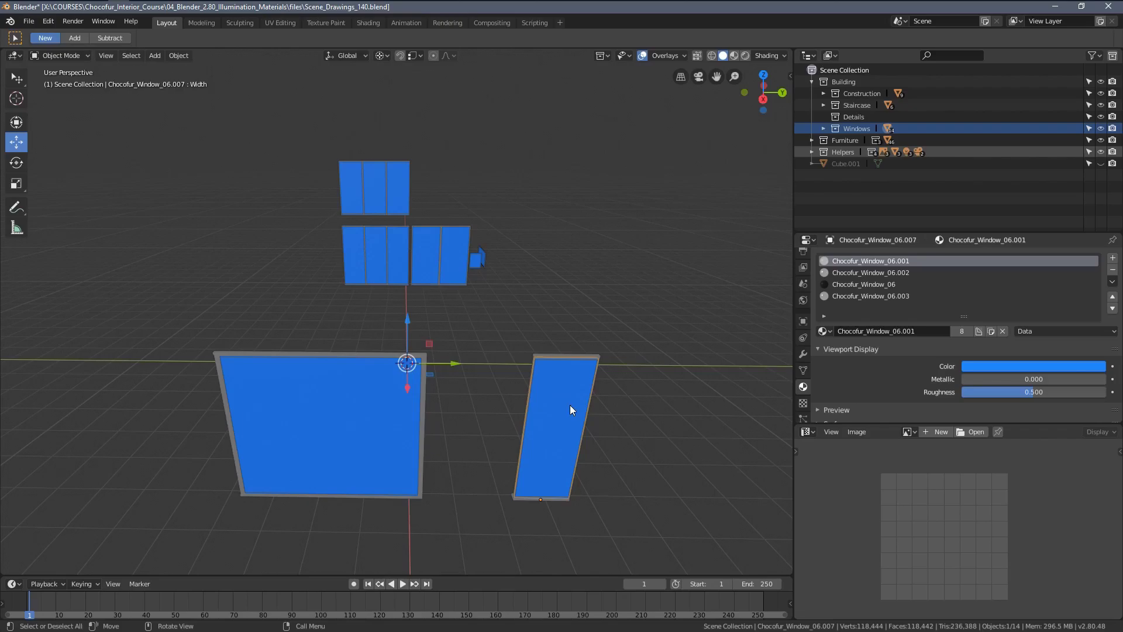
left_click(569, 405)
key("g")
right_click(546, 352)
Enlarge the Properties editor and expand the pane's object Cycles Settings ray visibility.
left_click_drag(865, 425, 877, 529)
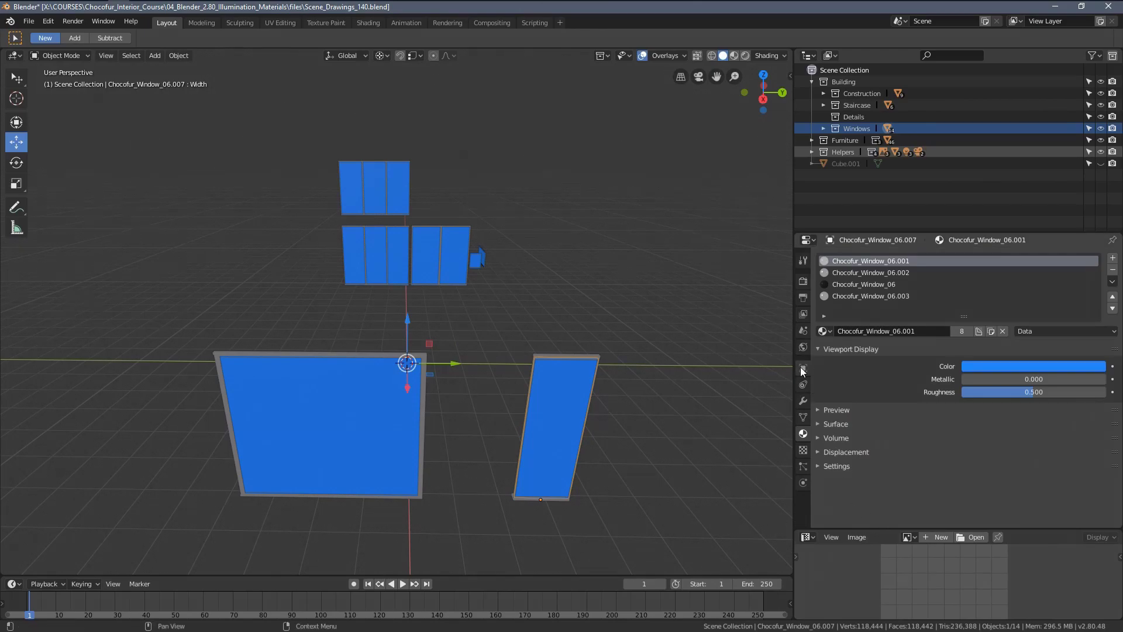
left_click(802, 369)
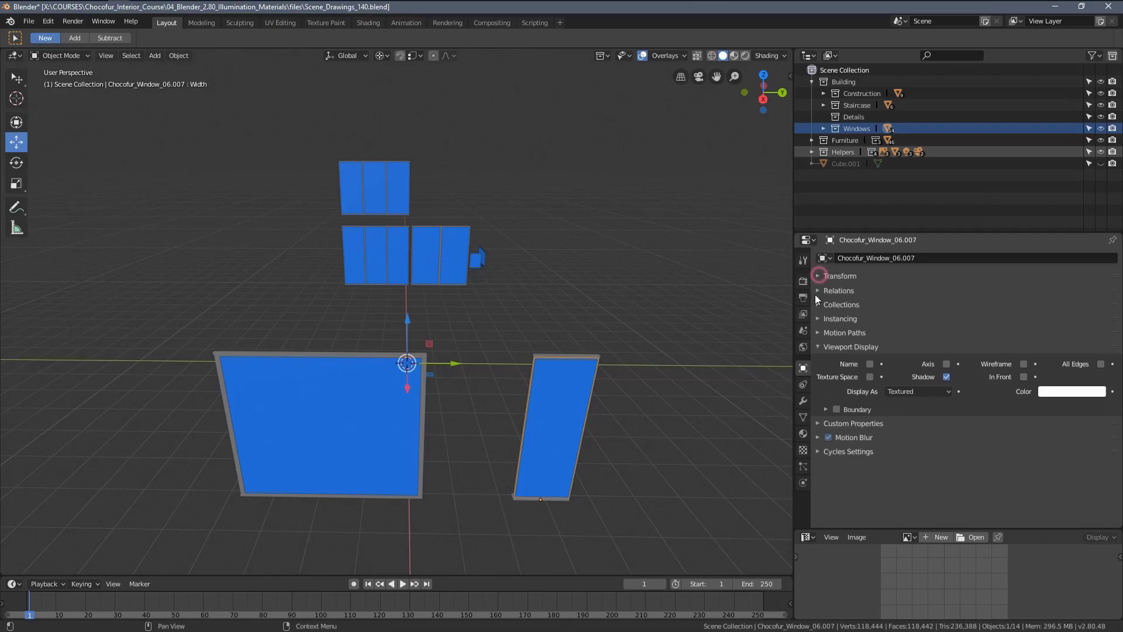
left_click(817, 345)
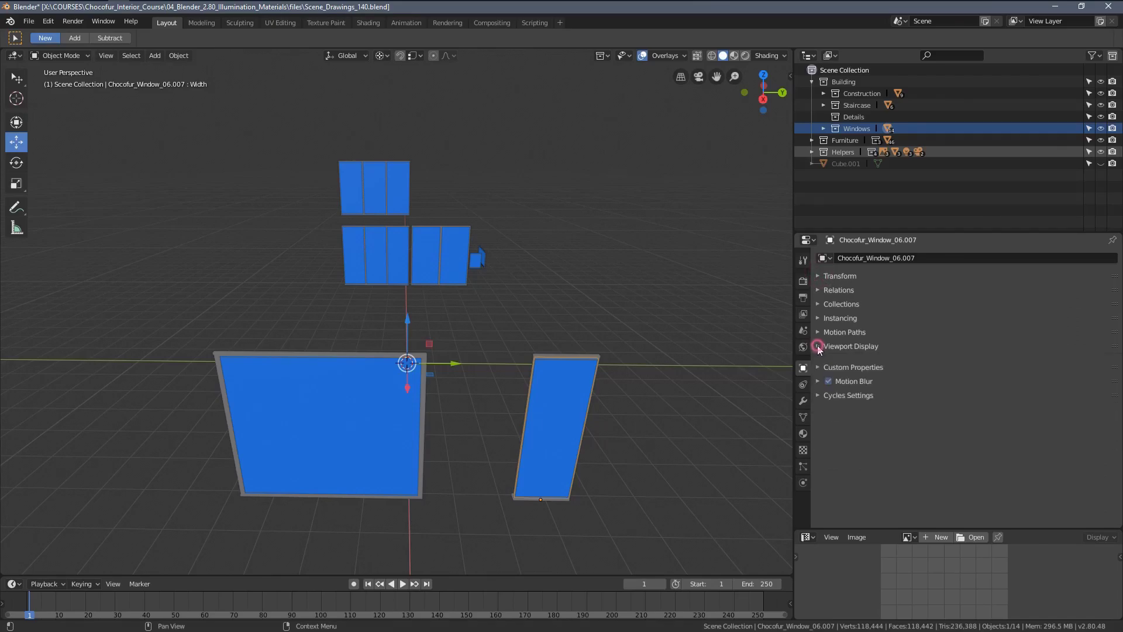
left_click(819, 389)
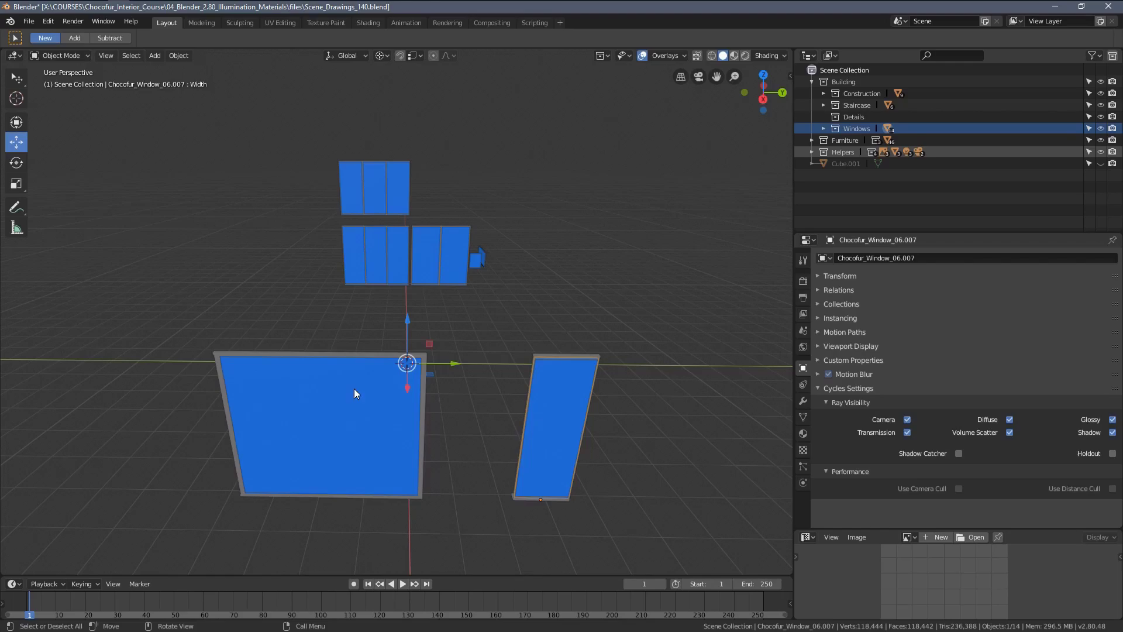
Turn off Transmission, Diffuse, Volume Scatter and Shadow ray visibility on Chocofur_Window_06.007, keeping Camera and Glossy.
key("g")
key("Escape")
left_click(907, 419)
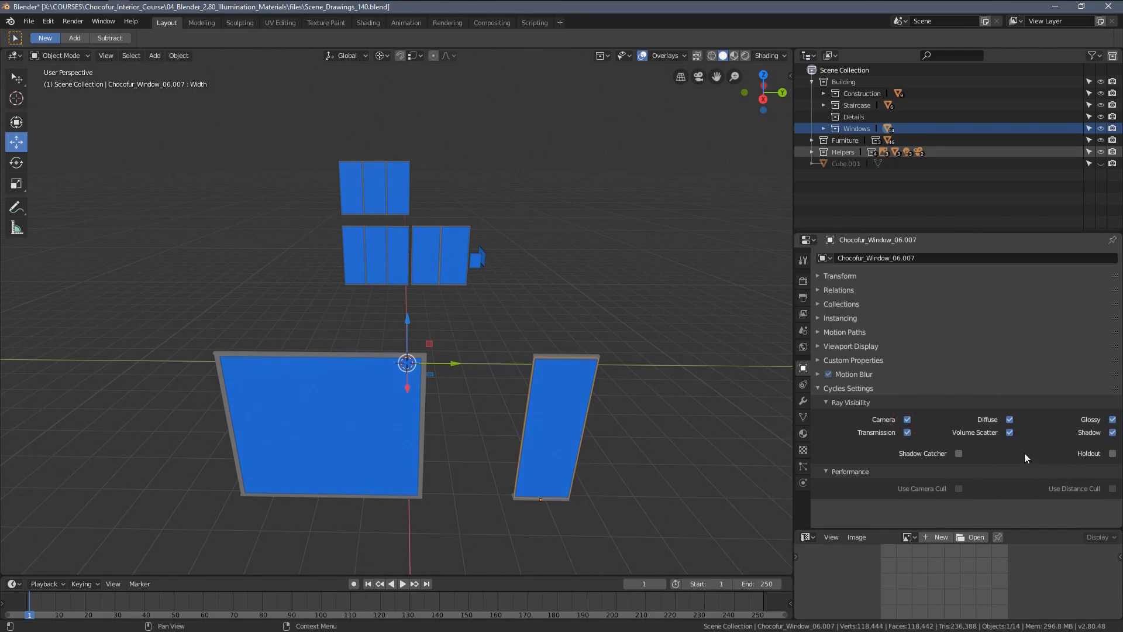
left_click(908, 432)
left_click_drag(1009, 420, 1010, 432)
left_click(1113, 433)
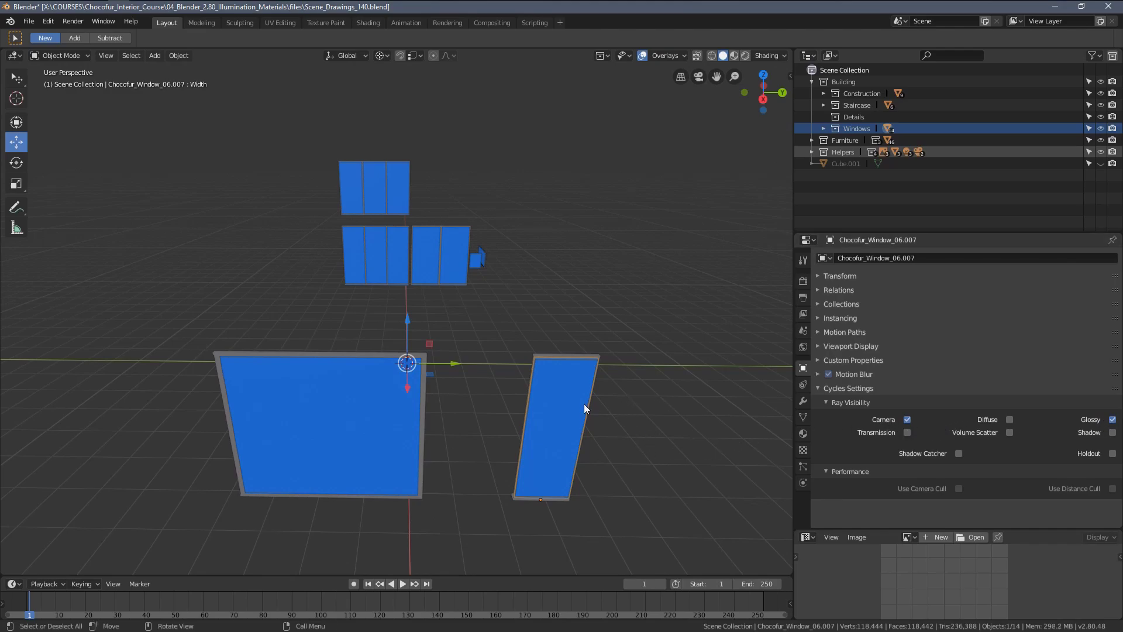
Delete the narrow window's glass and turn off Transmission, Diffuse, Volume Scatter and Shadow on the large left pane.
key("Delete")
left_click(318, 405)
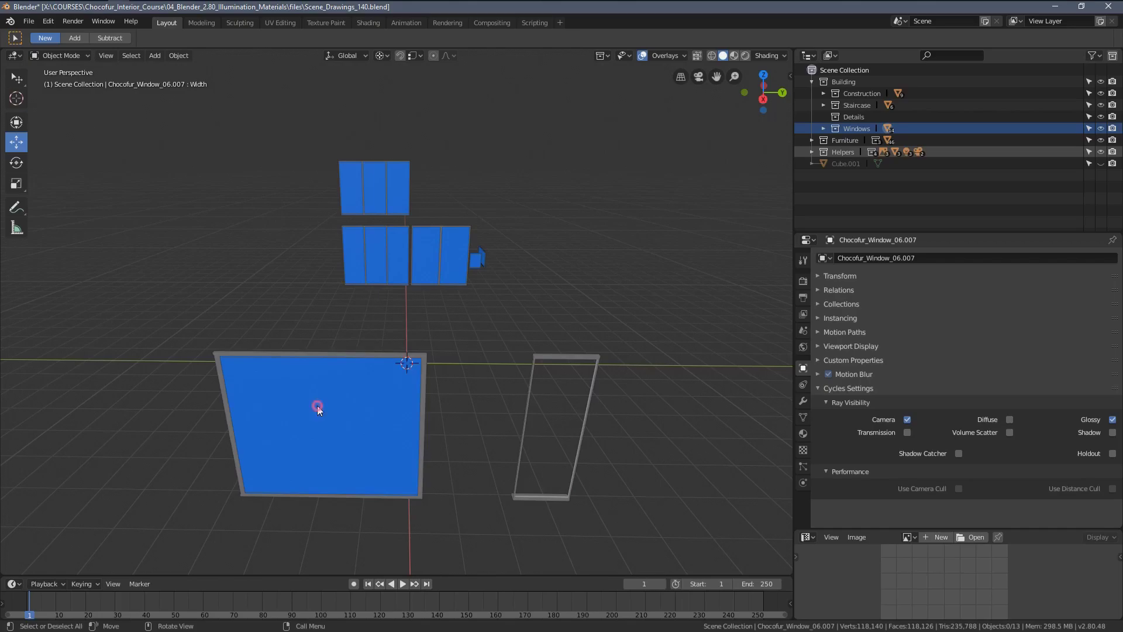
left_click(907, 434)
left_click(1009, 420)
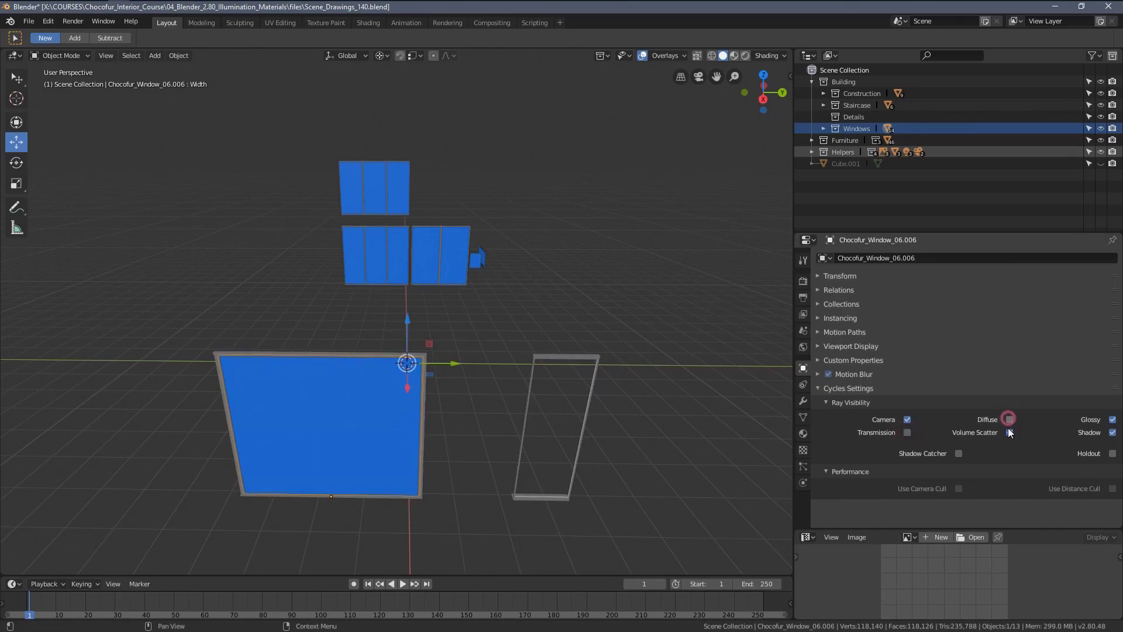
left_click(1009, 432)
left_click(1113, 435)
Turn off Transmission, Diffuse, Volume Scatter and Shadow visibility on the three-panel window Chocofur_Window_08.
middle_click_drag(410, 343, 462, 363)
left_click(358, 303)
scroll(358, 303, "up", 6)
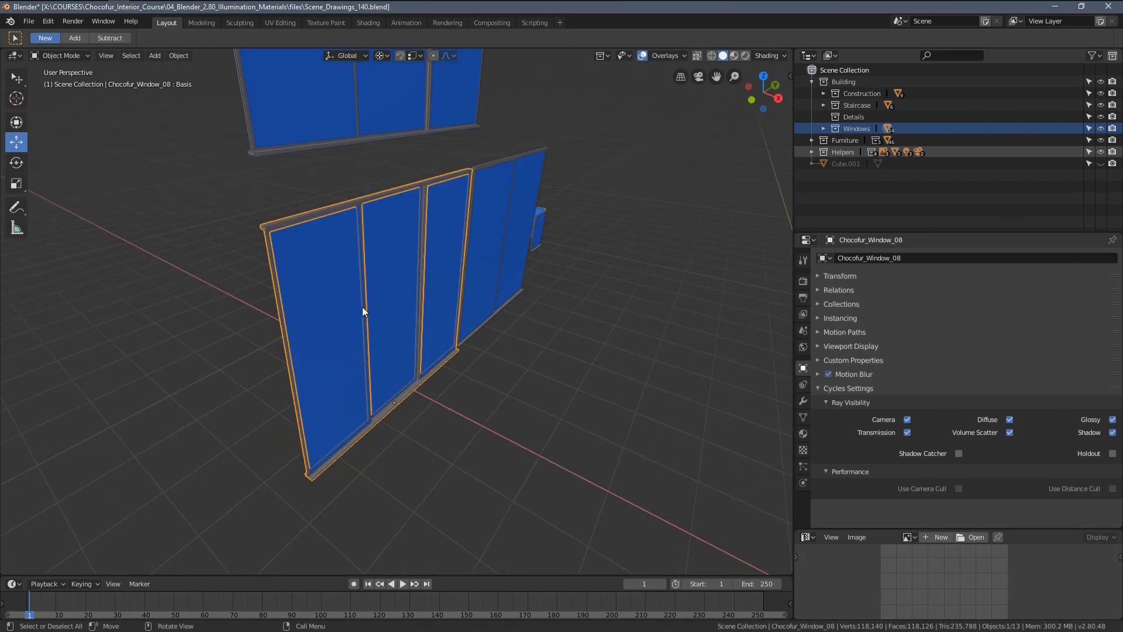
key("g")
right_click(342, 299)
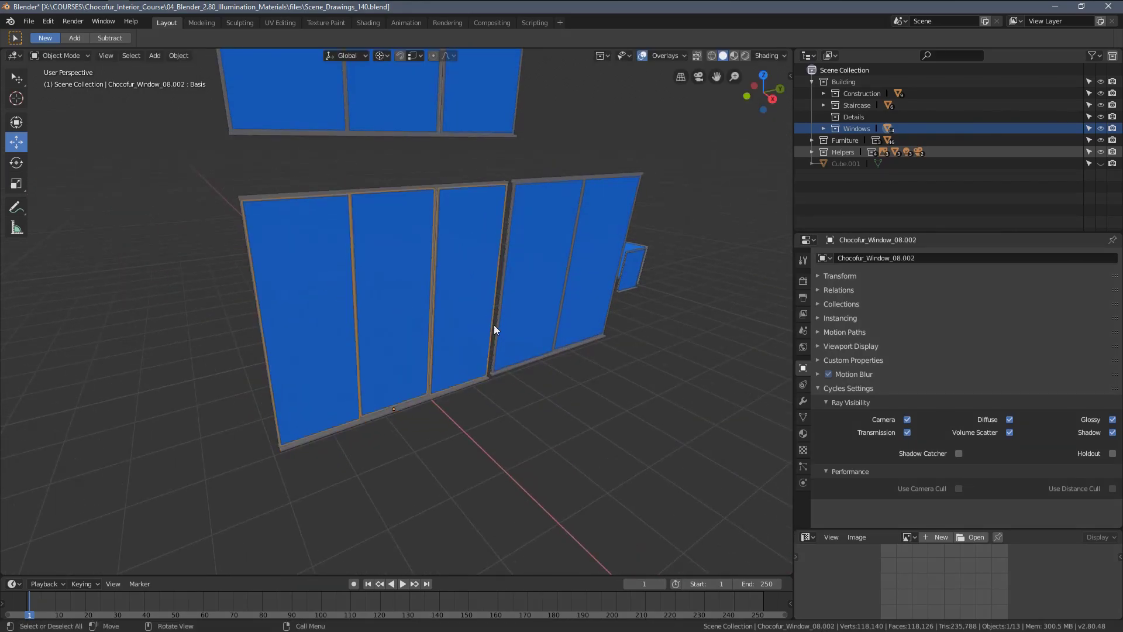
left_click(907, 432)
left_click_drag(1009, 419, 1010, 432)
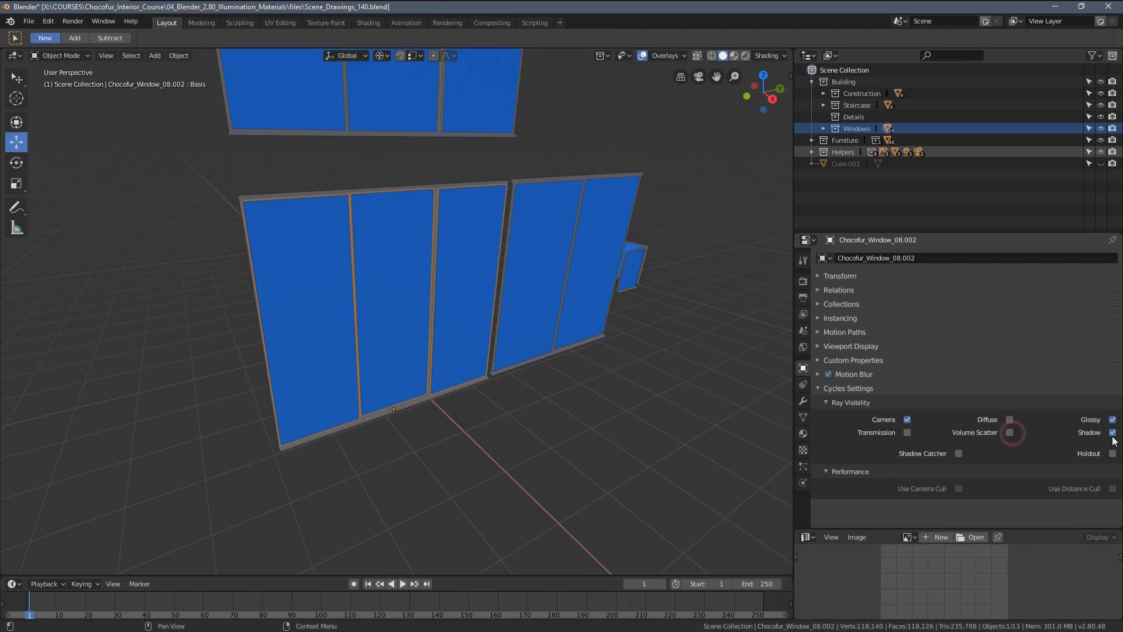
left_click(1112, 432)
Disable the same ray visibilities on Chocofur_Window_07.001, and Diffuse, Volume Scatter and Shadow on Chocofur_Window_08.003.
middle_click_drag(712, 357, 572, 303)
left_click(572, 300)
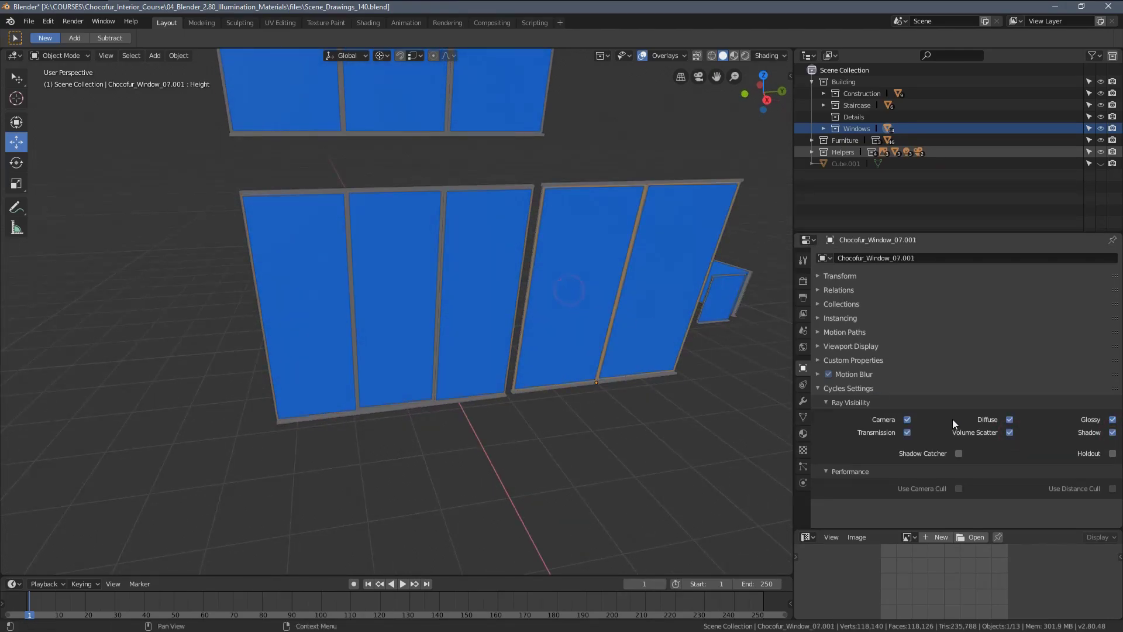
left_click(907, 432)
left_click_drag(1010, 419, 1010, 432)
left_click(1113, 432)
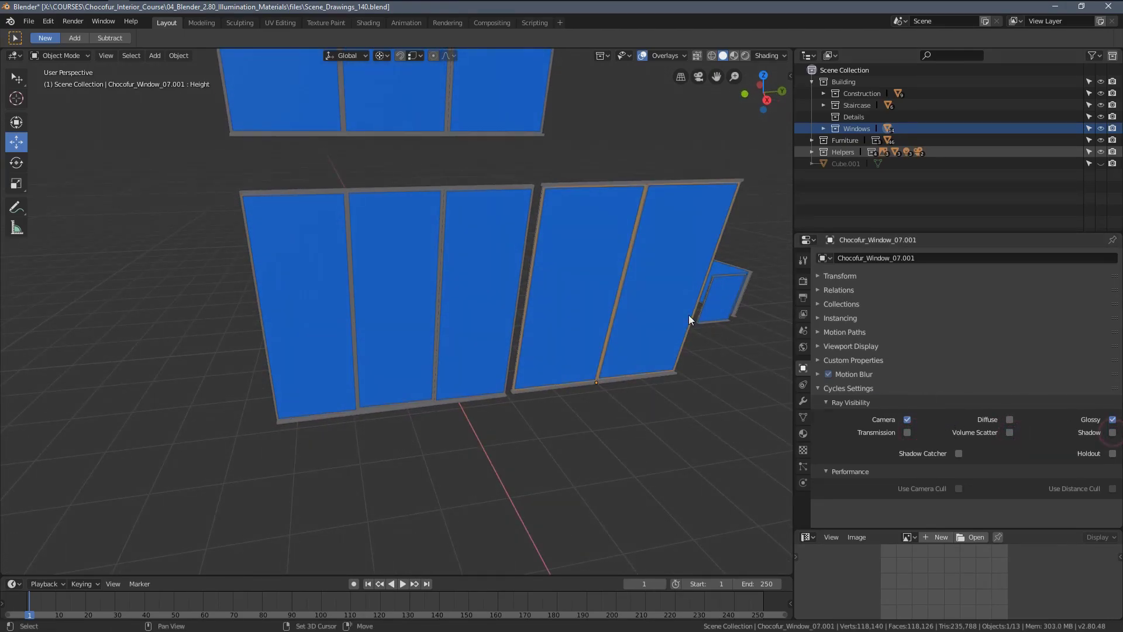
middle_click_drag(689, 319, 468, 221)
left_click(468, 221)
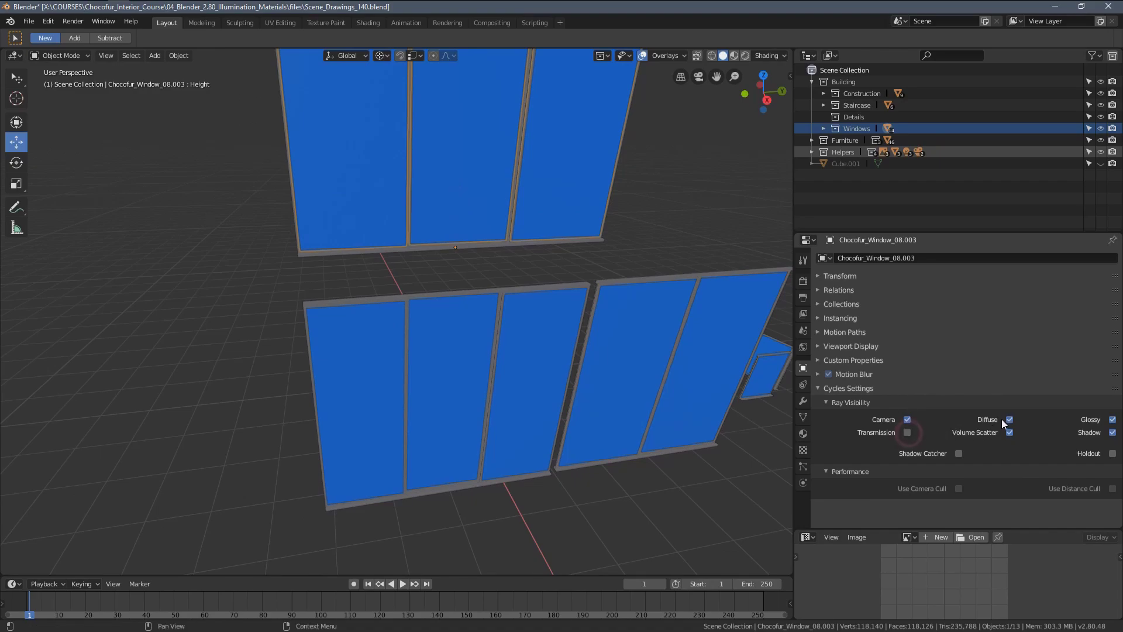
left_click_drag(1010, 420, 1009, 432)
left_click(1112, 432)
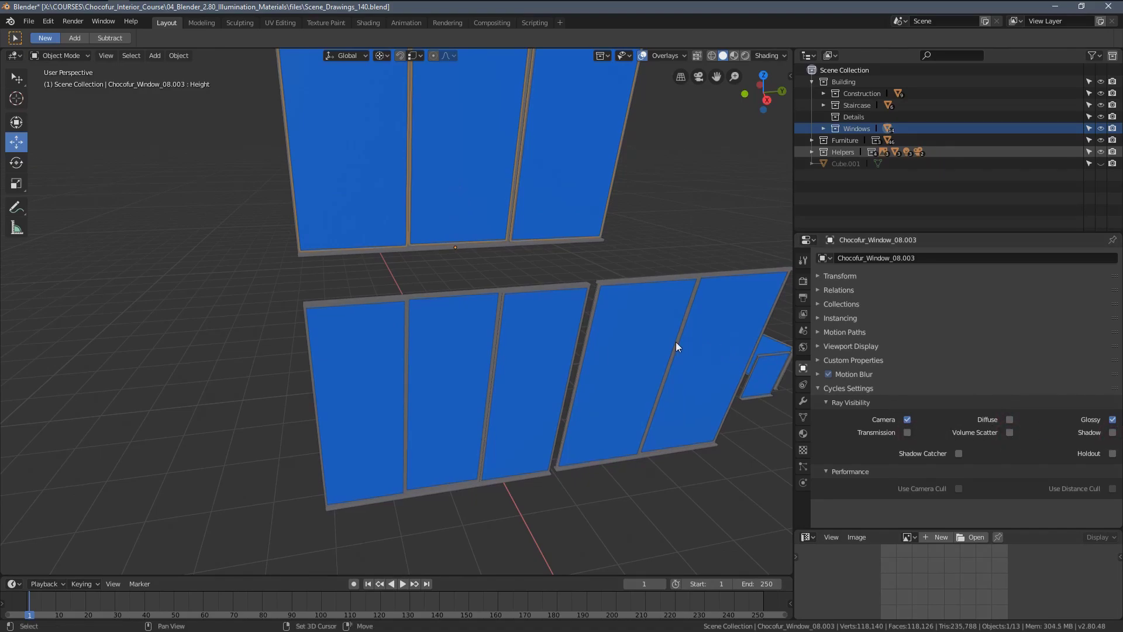
Turn off Diffuse, Volume Scatter and Transmission visibility on the small window Chocofur_Window_06.002.
middle_click_drag(676, 341, 494, 319, "shift")
left_click(583, 351)
middle_click_drag(633, 373, 515, 358, "shift")
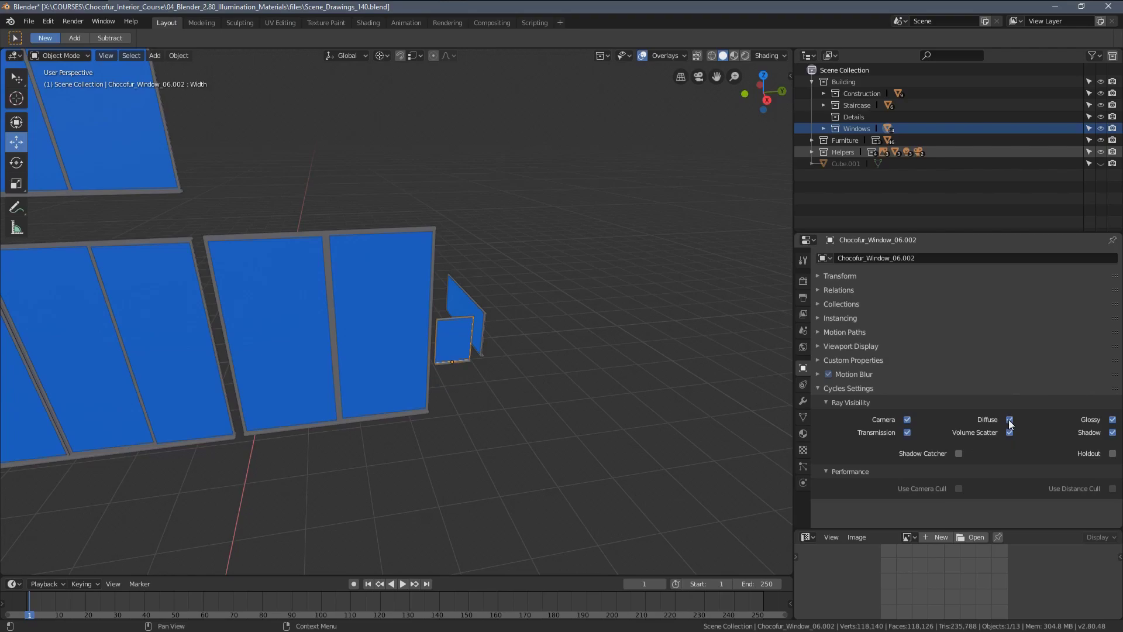
left_click_drag(1009, 419, 1009, 432)
left_click(907, 432)
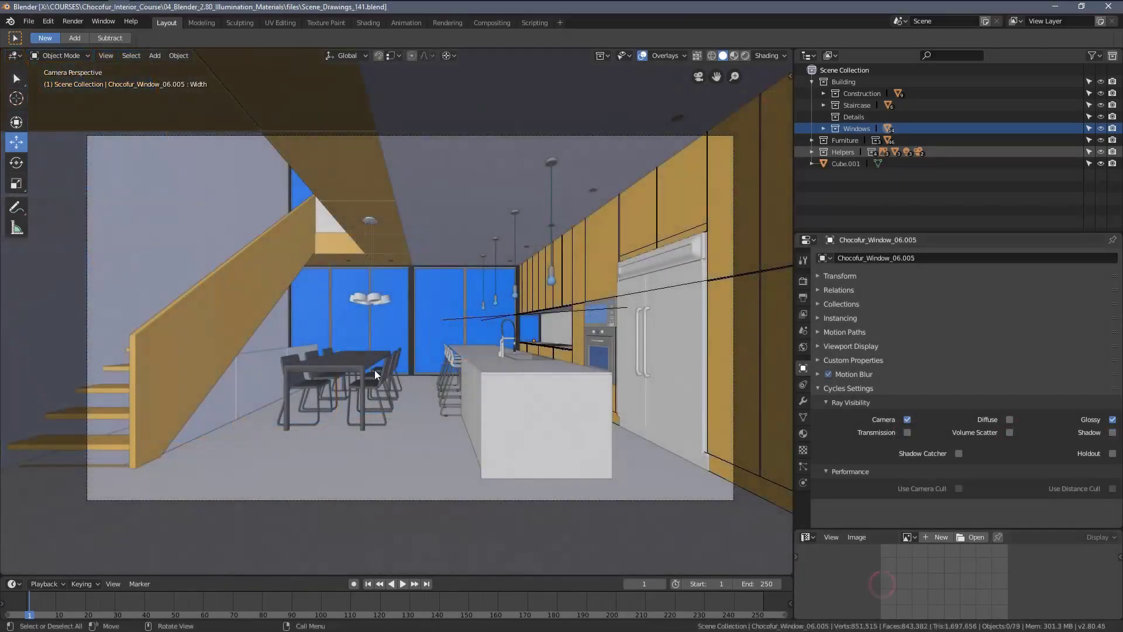
Limit the preview to a render region around the dining area and switch to Rendered shading.
key("b")
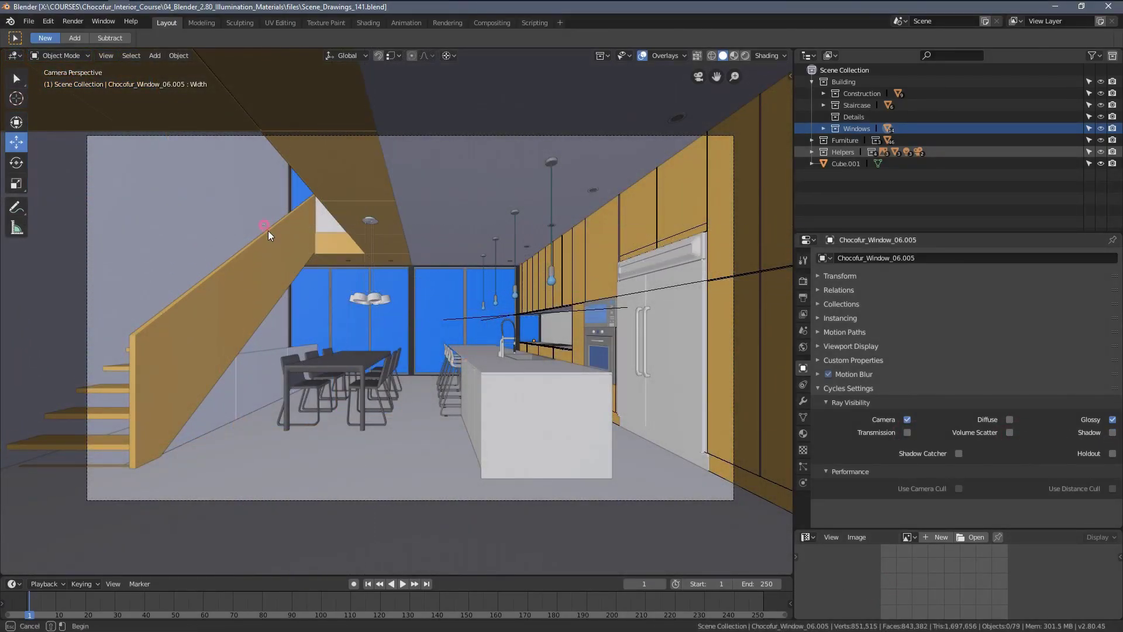
mouse_move(264, 225)
left_mouse_down()
mouse_move(468, 339)
mouse_move(565, 426)
left_mouse_up()
key("z")
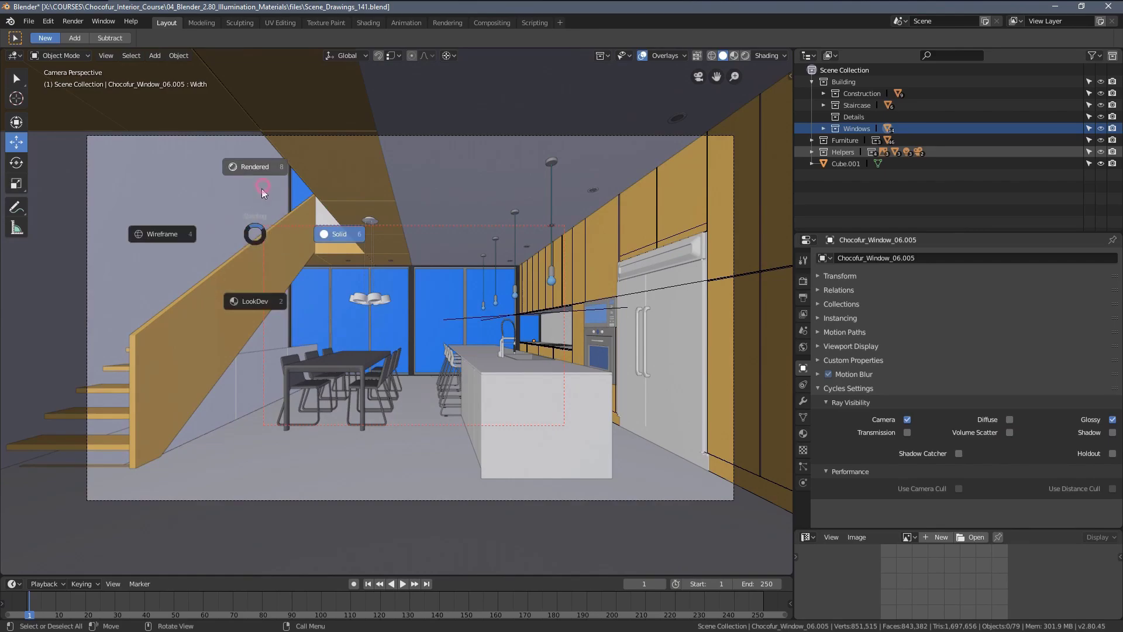
left_click(262, 193)
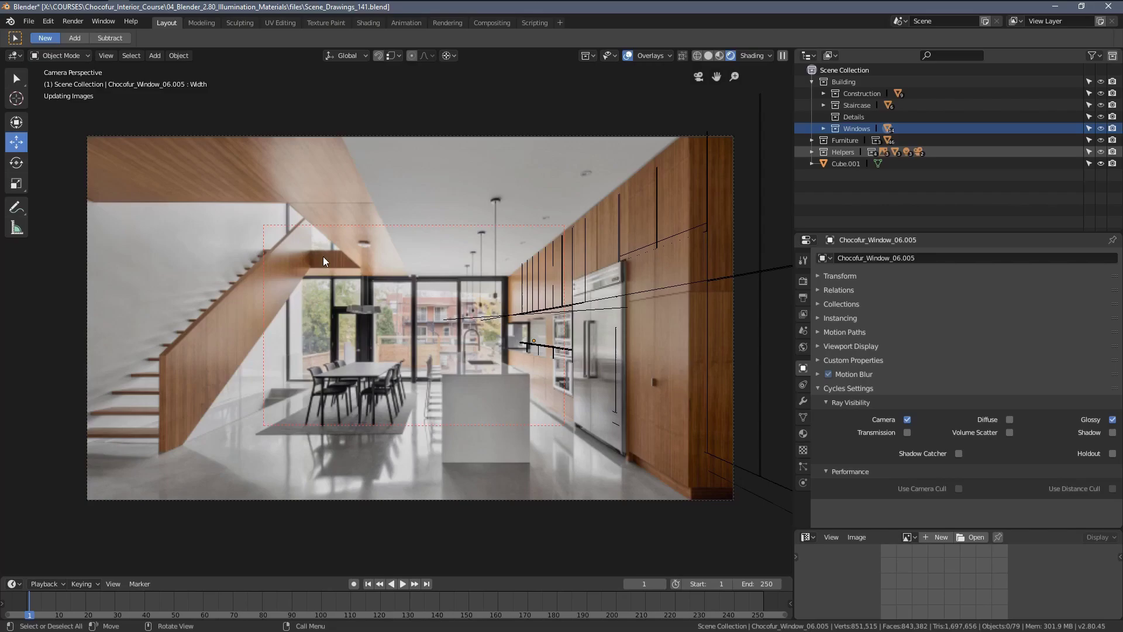
Fit the camera view, hide the Windows collection and select the area light.
key("Home")
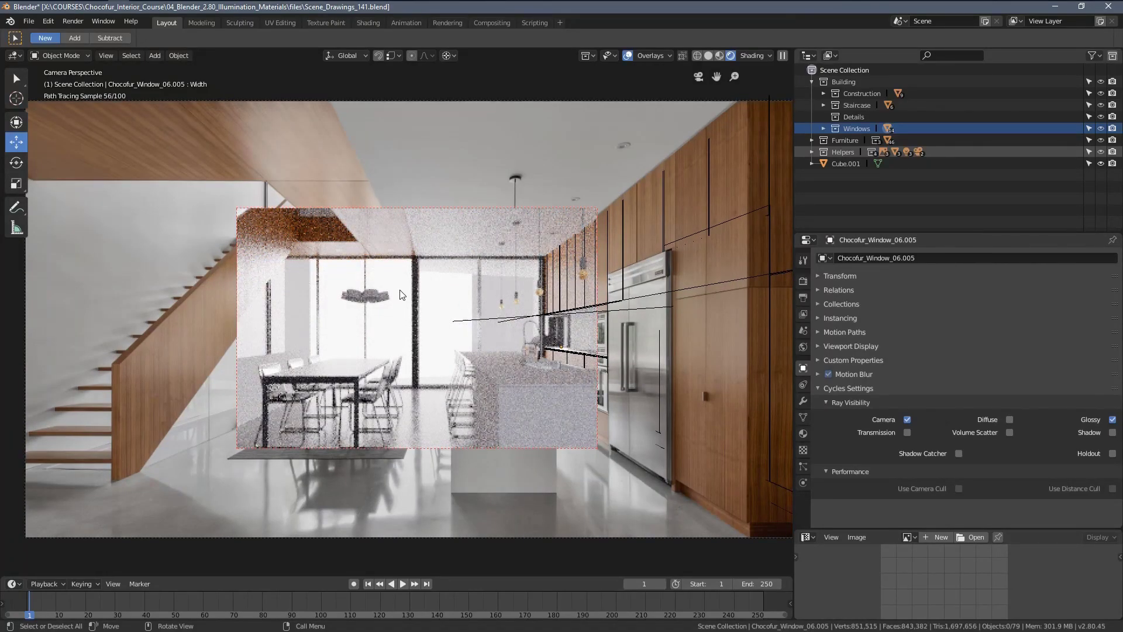
left_click(1100, 128)
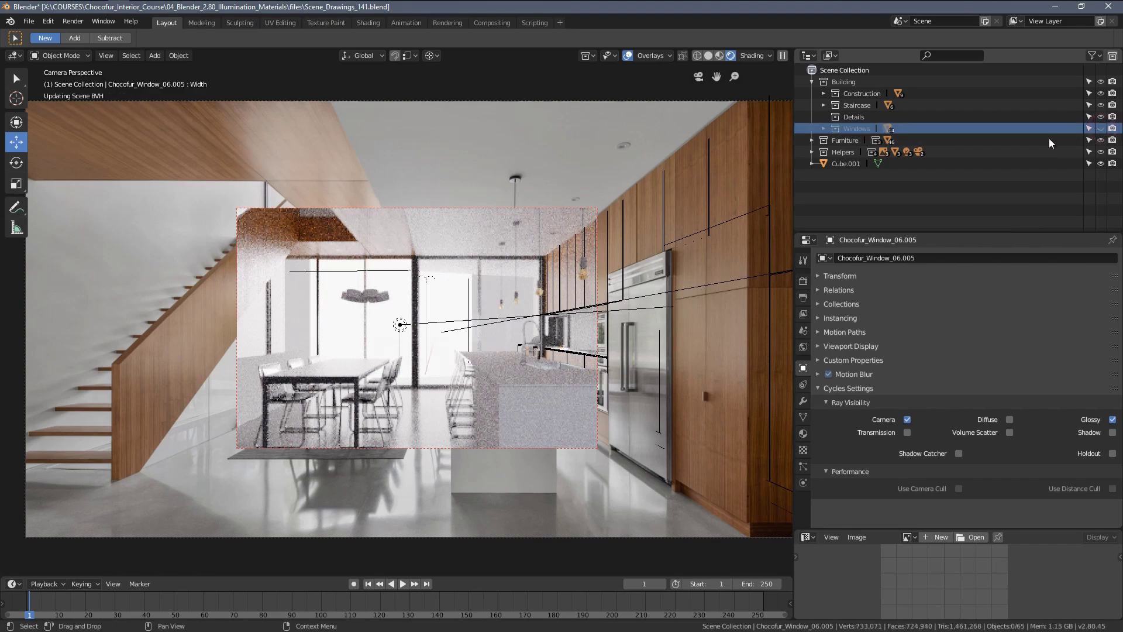
left_click(399, 324)
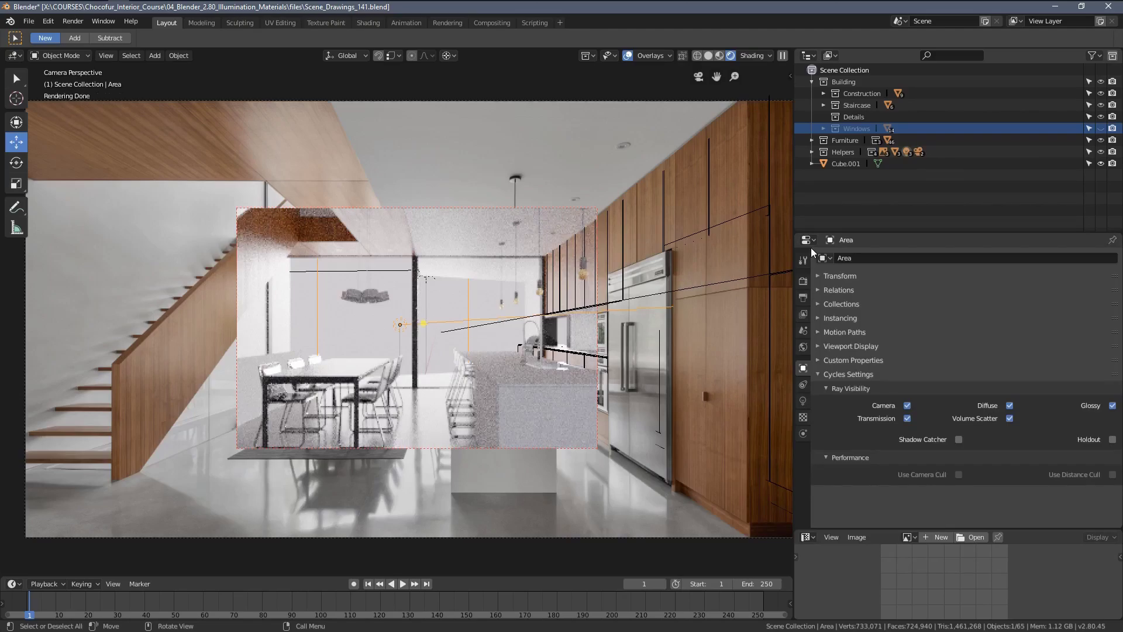
Show the Windows collection again and redraw the render region over the dining table and kitchen island.
left_click(1100, 128)
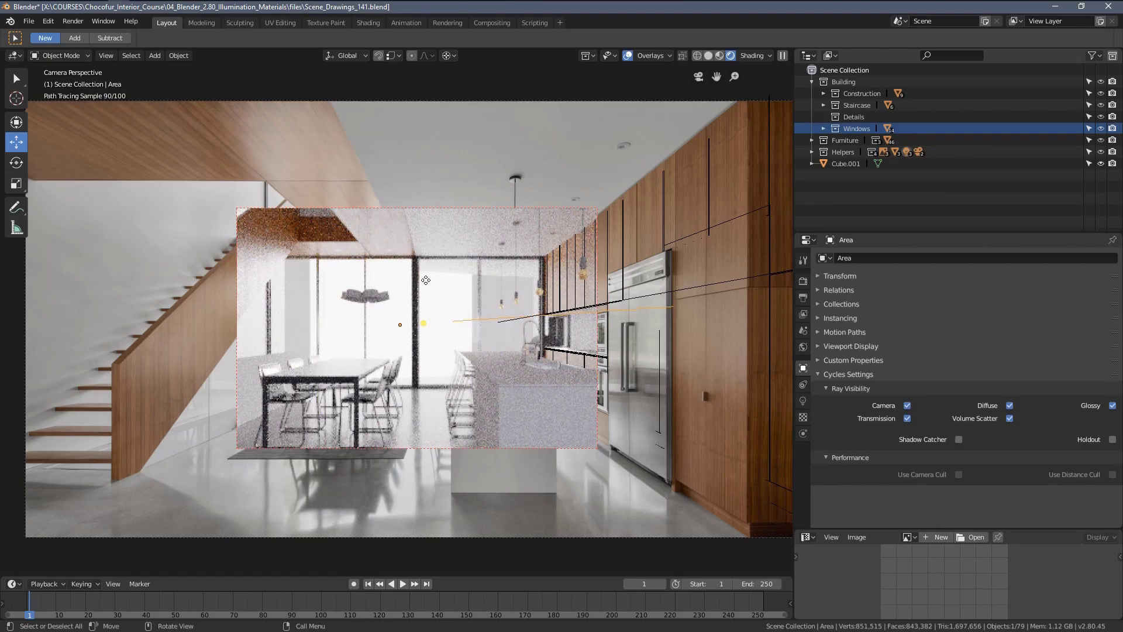
scroll(418, 289, "up", 1)
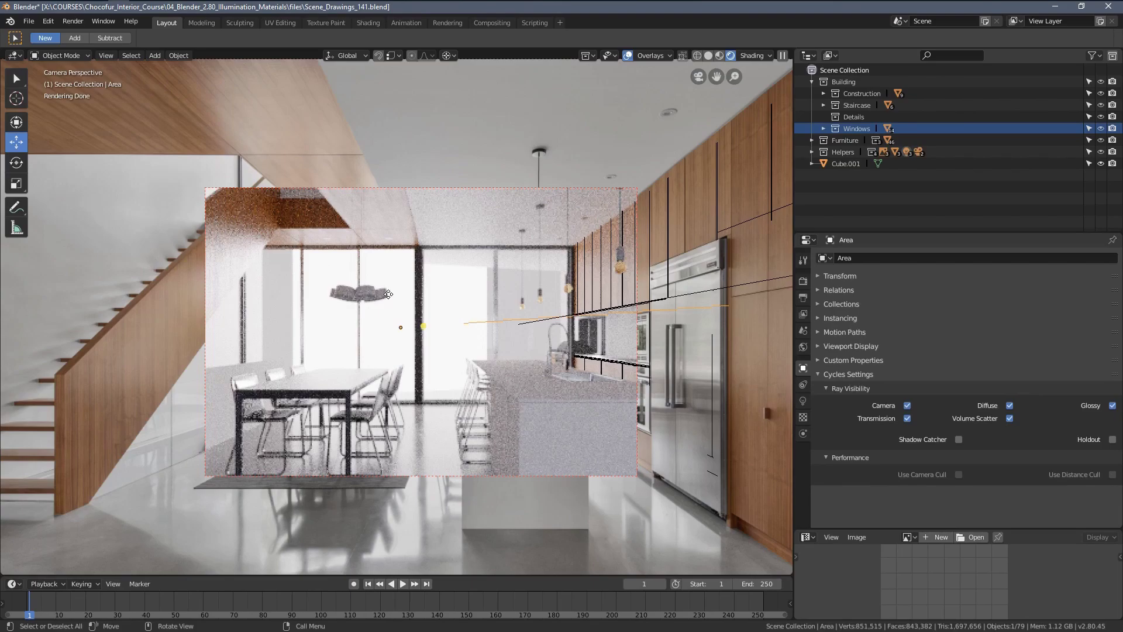
key("ctrl+b")
mouse_move(216, 180)
left_mouse_down()
mouse_move(535, 558)
mouse_move(614, 571)
left_mouse_up()
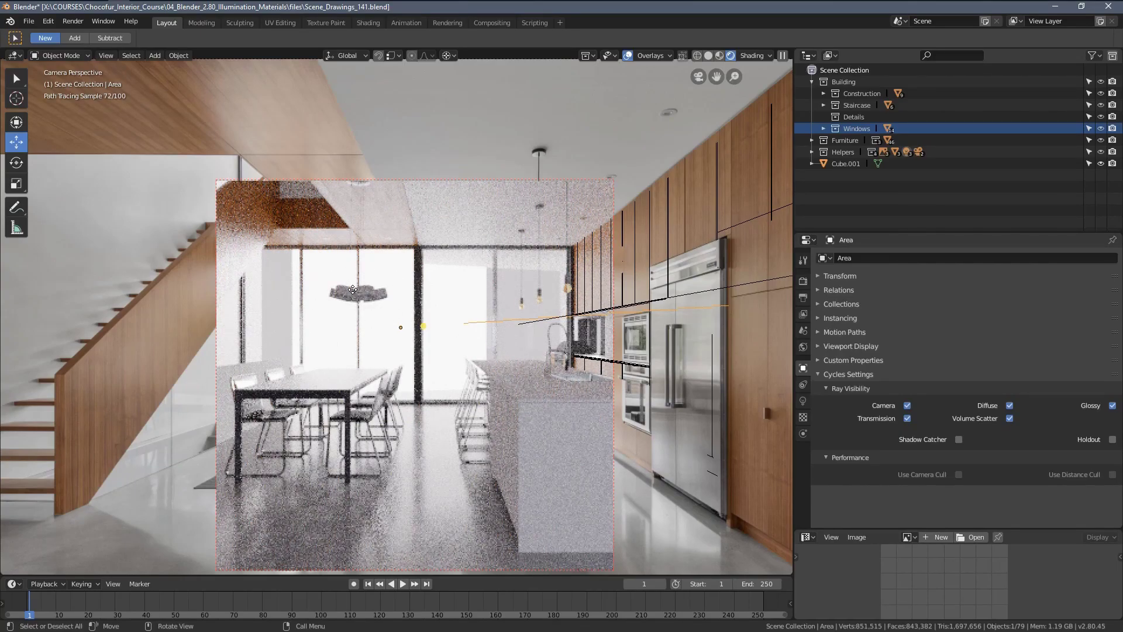
scroll(352, 289, "down", 1)
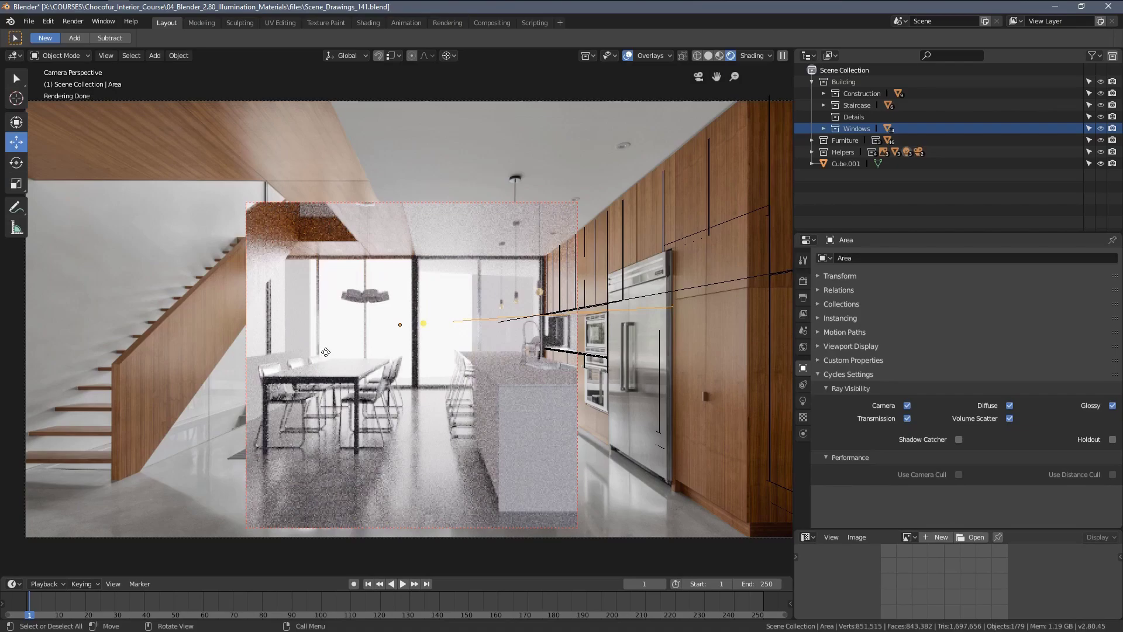
Select the area light, then the window panel in the dining area.
left_click(315, 335)
left_click(383, 330)
scroll(367, 325, "up", 2)
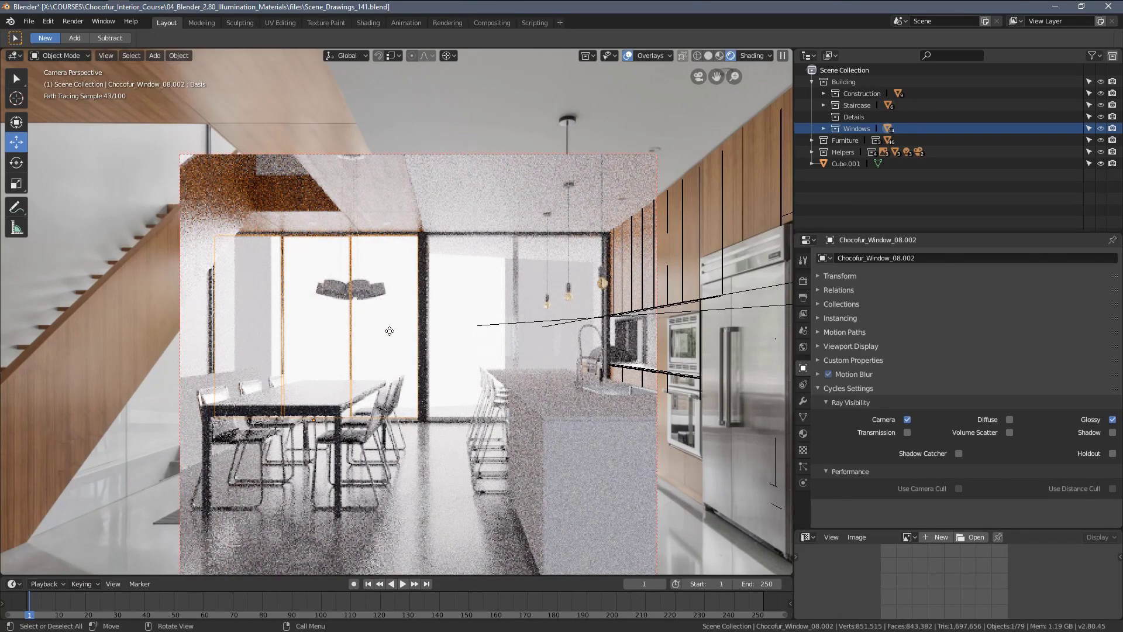
Delete both dining-area window panels to compare the render.
key("Delete")
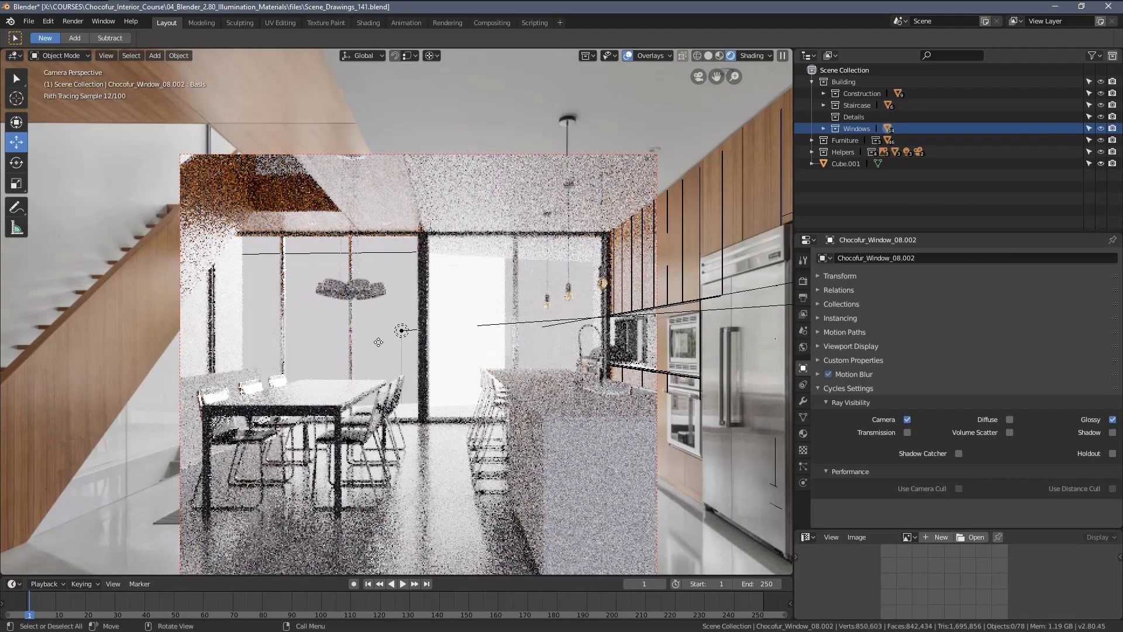
left_click(402, 328)
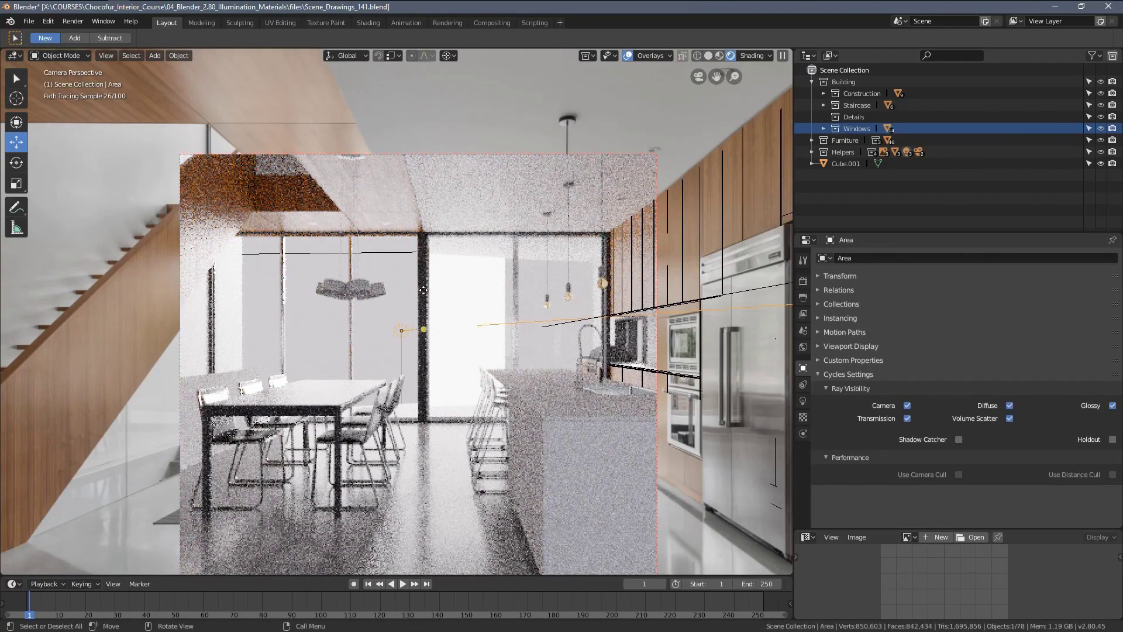
left_click(475, 286)
key("Delete")
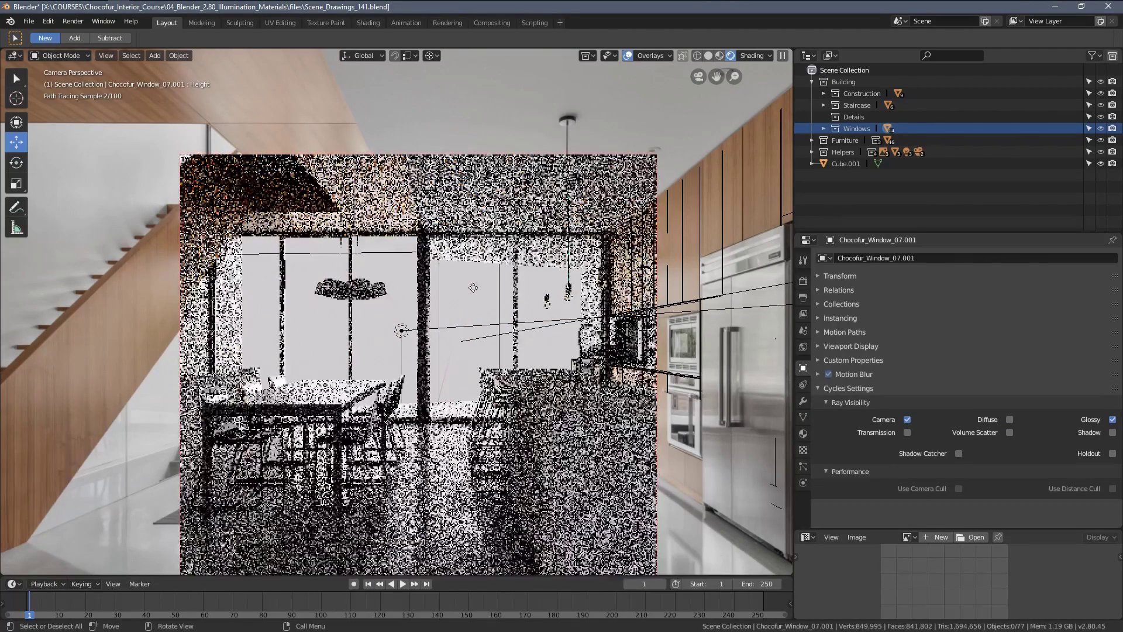
Save as Scene_Drawings_142.blend, restore the two window panels, and return to camera view.
key("ctrl+alt+s")
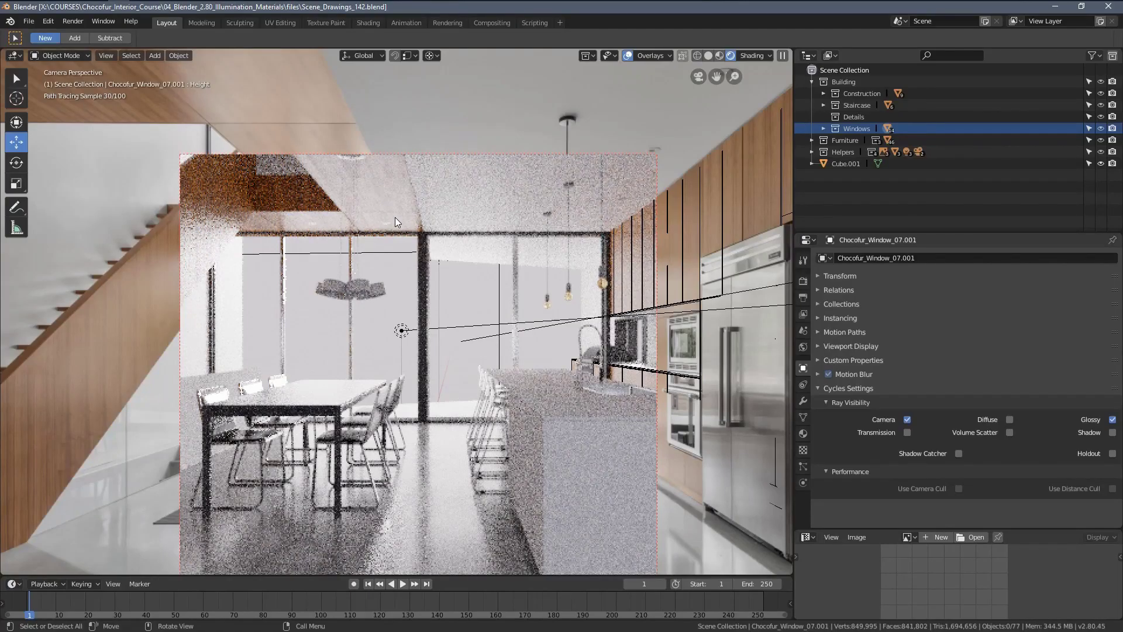
key("ctrl+v")
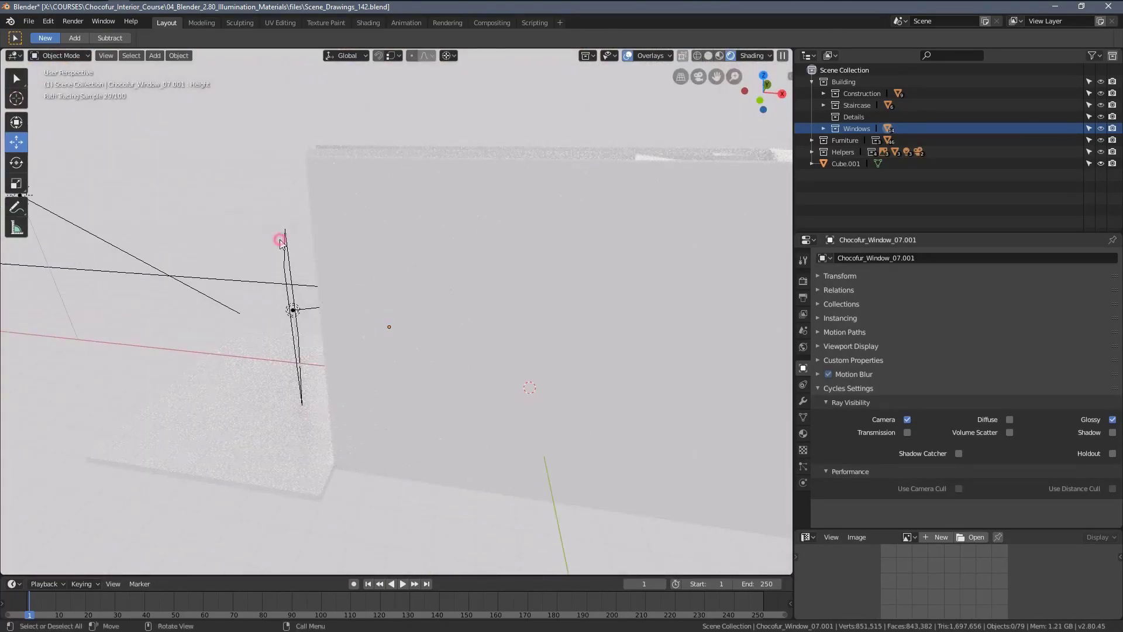
left_click(281, 241)
key("KP_0")
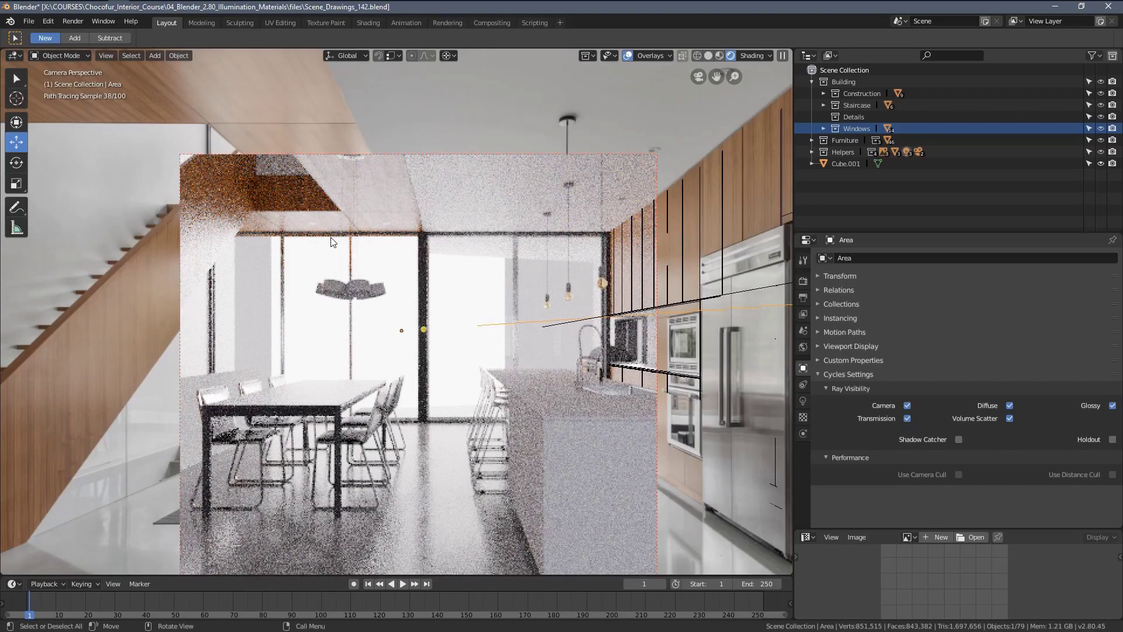
Turn off Transmission ray visibility on the area light, then select the left window panel.
left_click(907, 418)
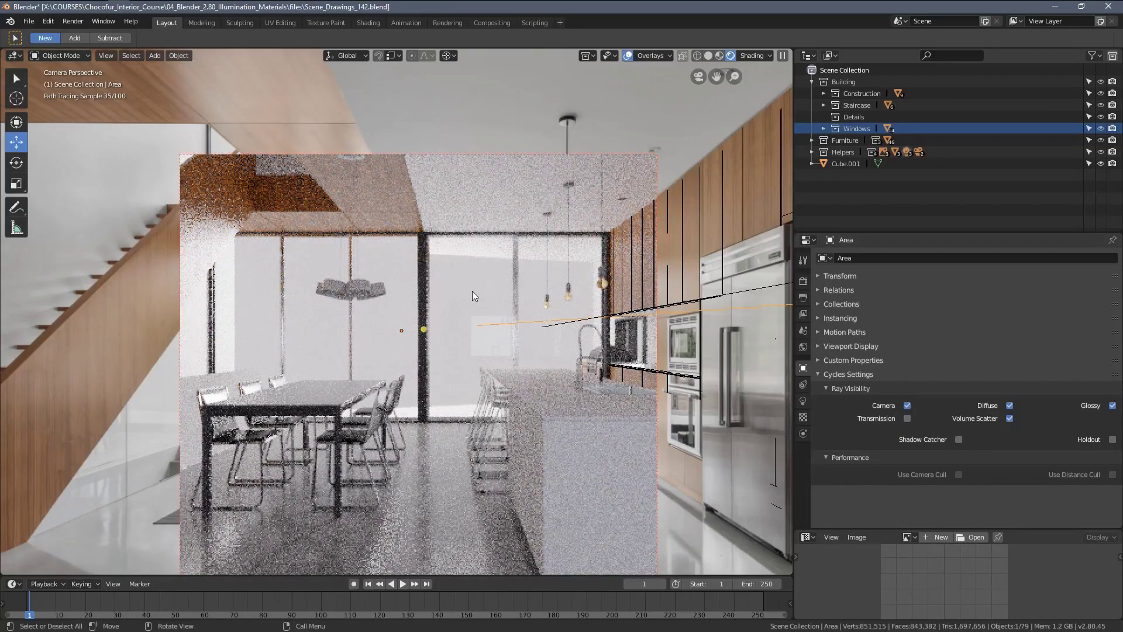
left_click(478, 287)
left_click(270, 274)
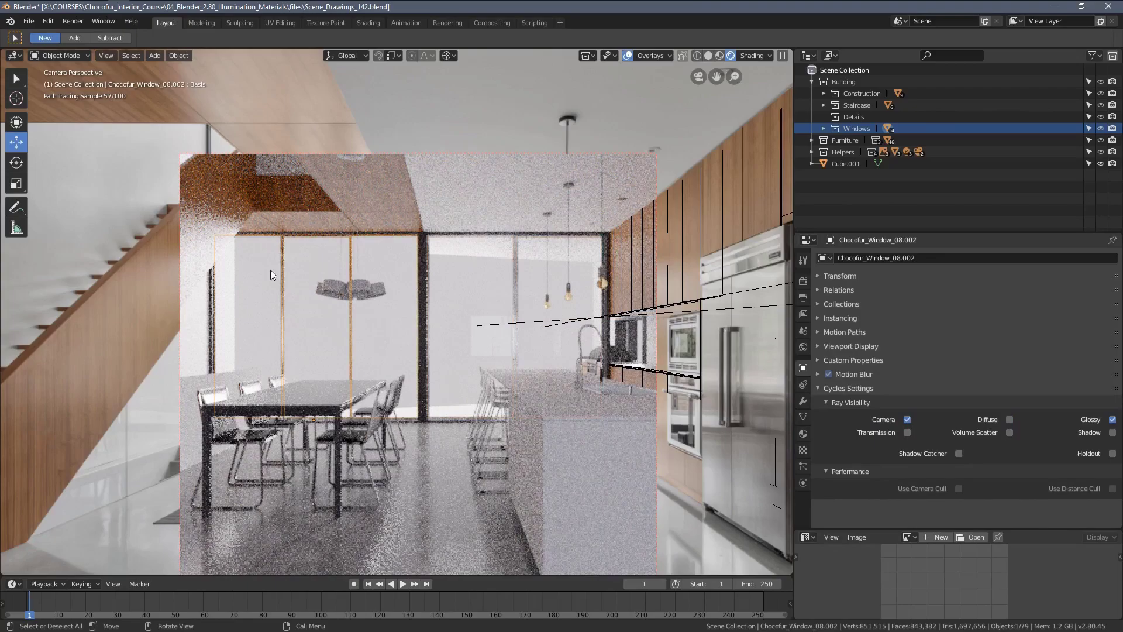
Redraw the render region to cover most of the camera frame and toggle the Windows collection off and on.
scroll(382, 345, "down", 2)
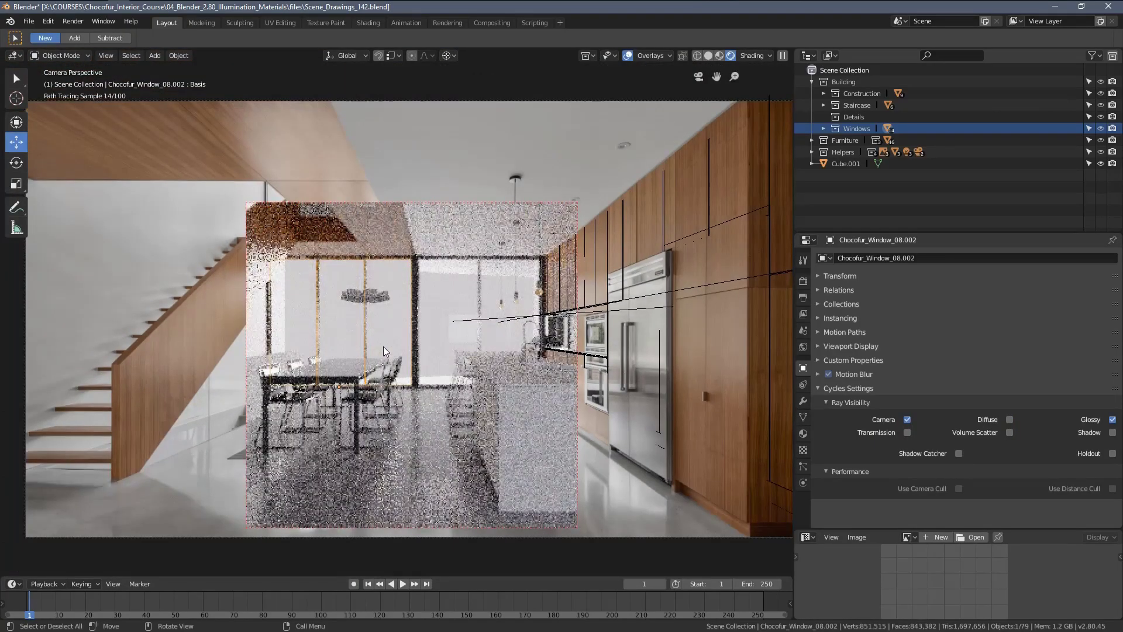
key("ctrl+b")
mouse_move(142, 194)
left_mouse_down()
mouse_move(438, 396)
mouse_move(695, 536)
left_mouse_up()
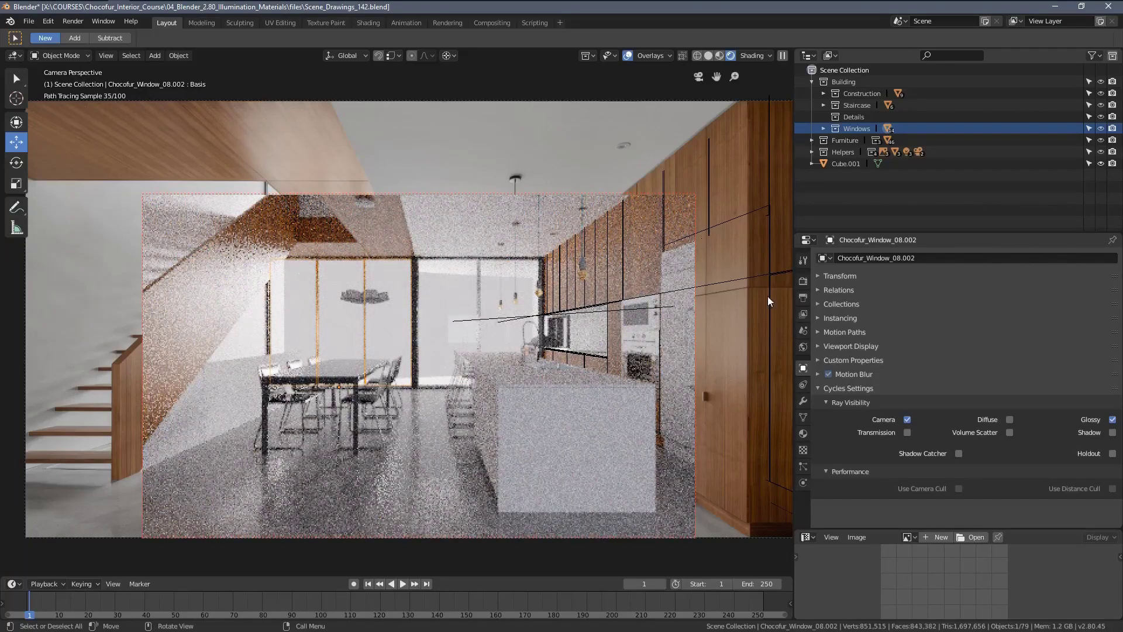
left_click(1101, 128)
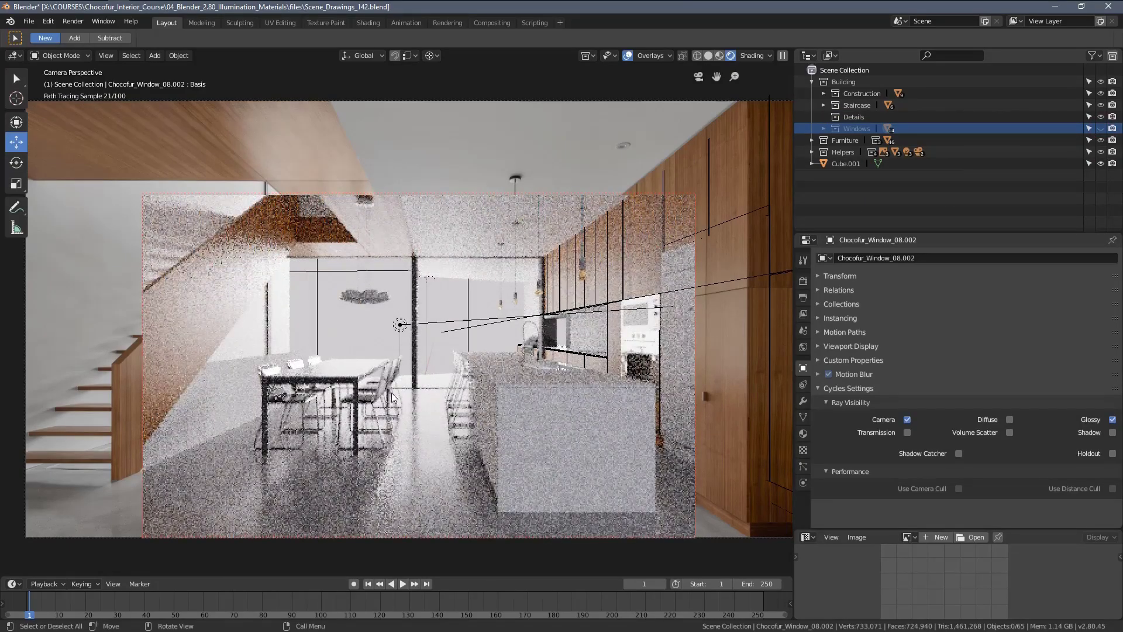
left_click(1101, 128)
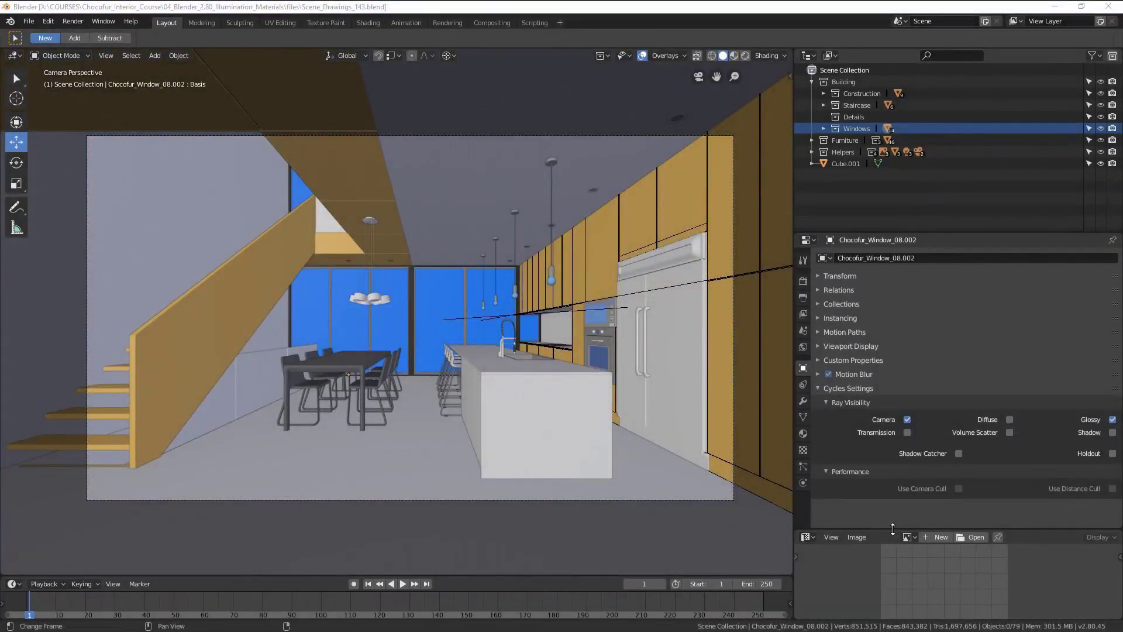
Enlarge the lower-right area and make it a Shader Editor showing Object material nodes.
left_click_drag(893, 529, 889, 450)
left_click(808, 458)
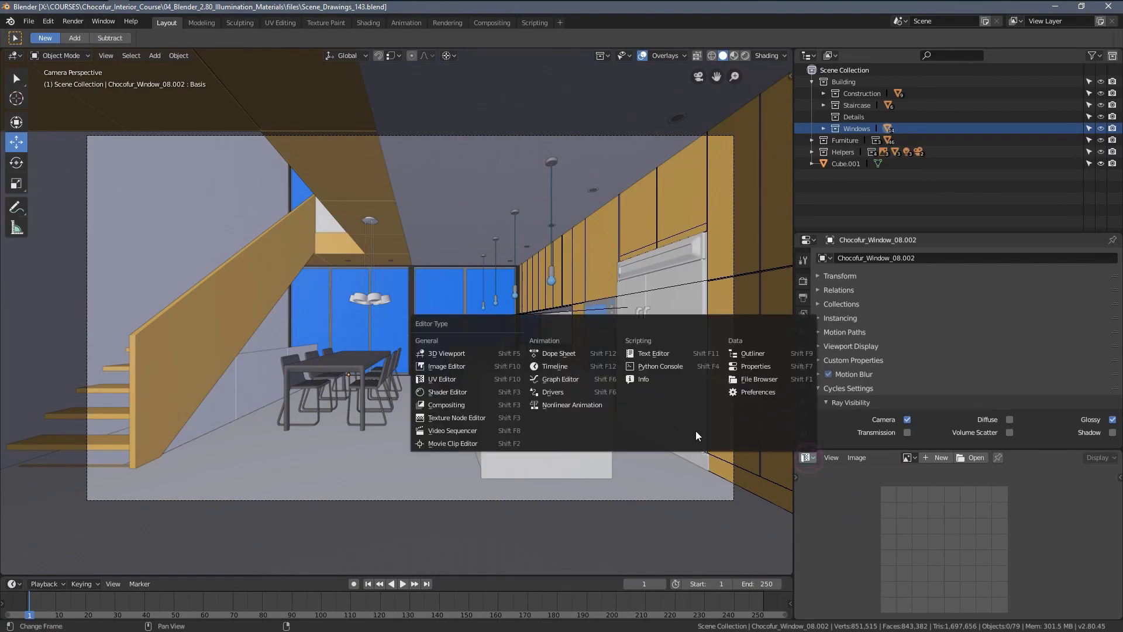
left_click(447, 392)
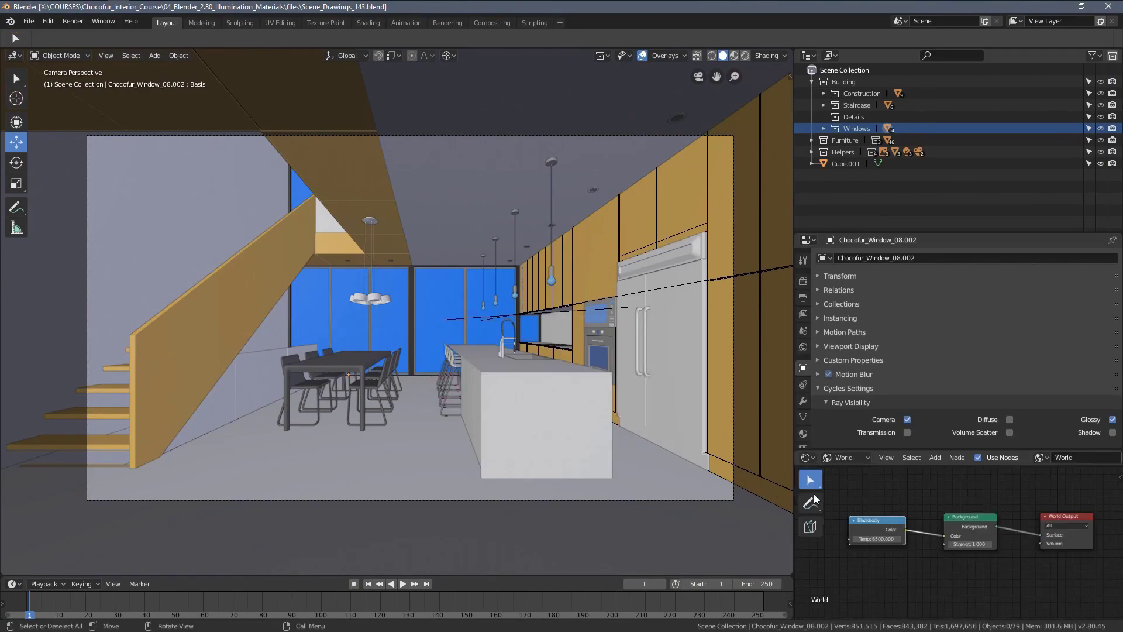
left_click(845, 457)
left_click(851, 446)
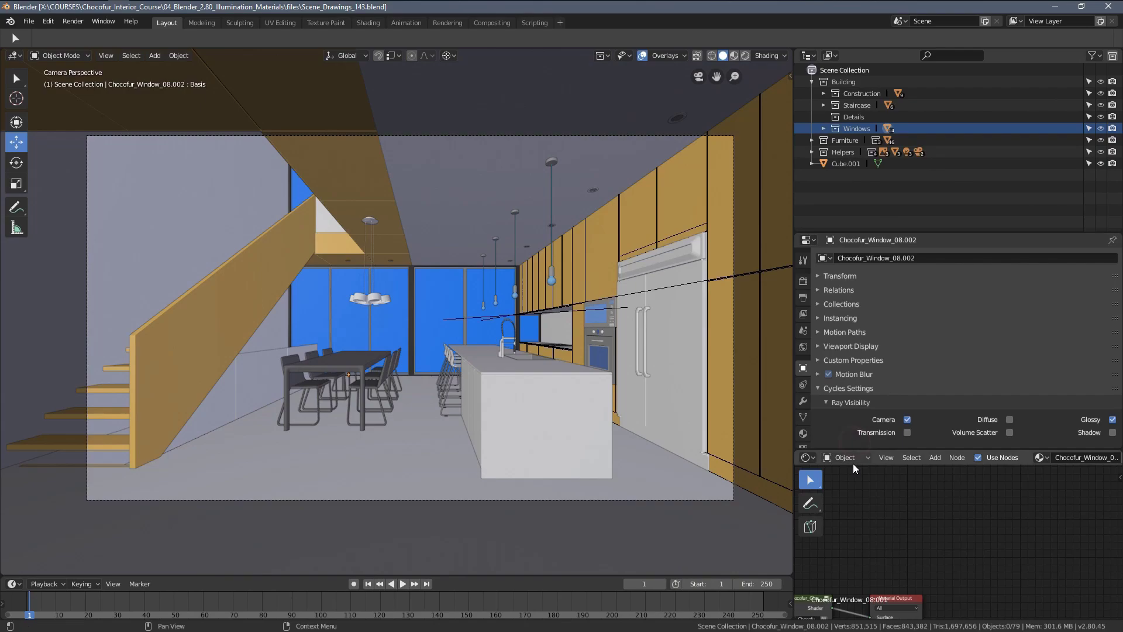
key("Home")
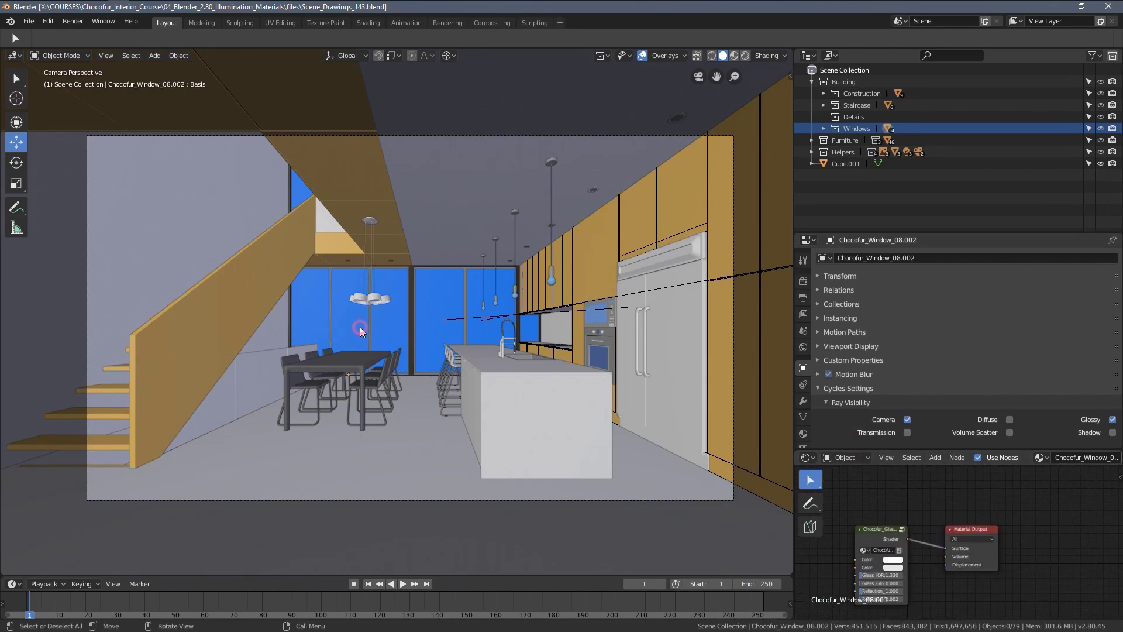
Select the window behind the dining table and maximize its material nodes full-screen.
left_click(360, 329)
scroll(386, 339, "up", 5)
key("KP_Decimal")
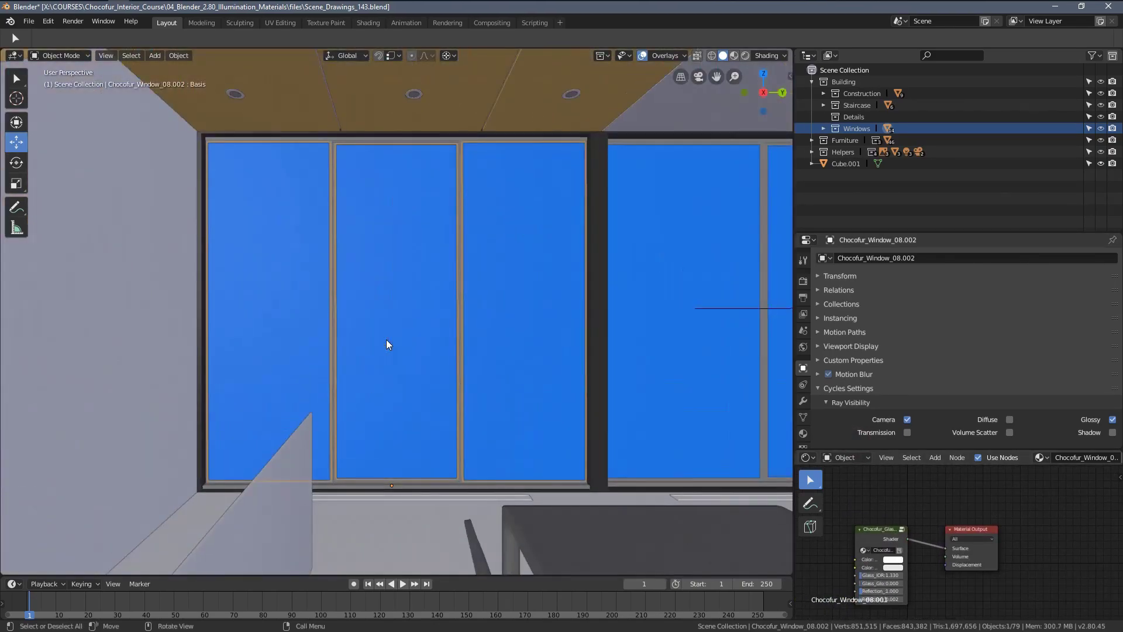
middle_click_drag(413, 347, 472, 354)
middle_click_drag(896, 527, 903, 512)
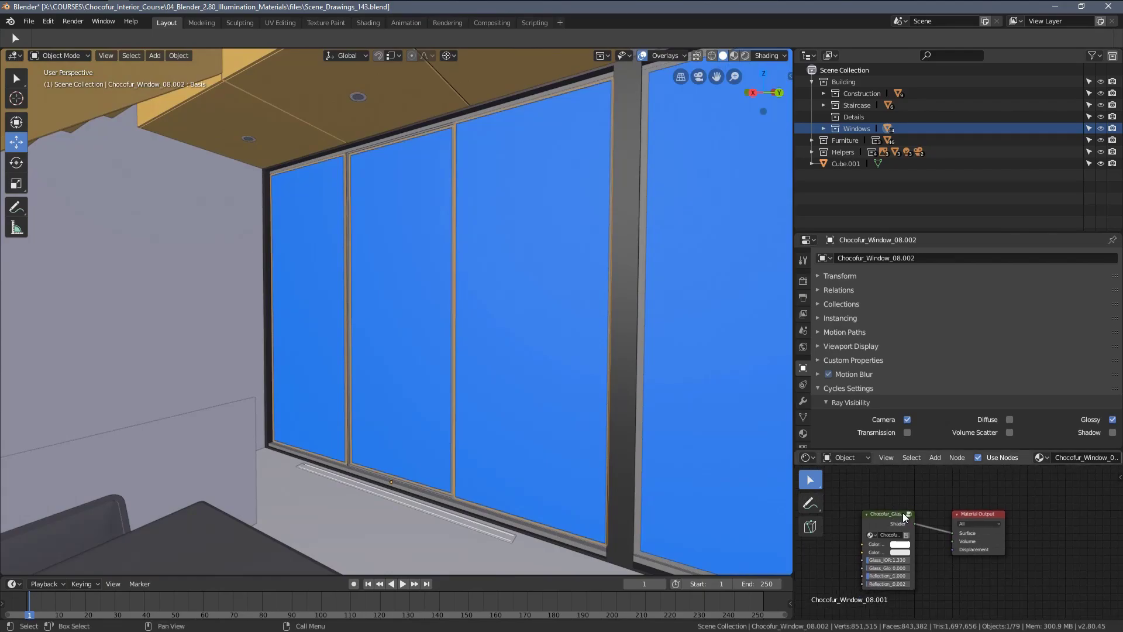
key("ctrl+space")
middle_click_drag(456, 326, 542, 351)
scroll(399, 323, "down", 2)
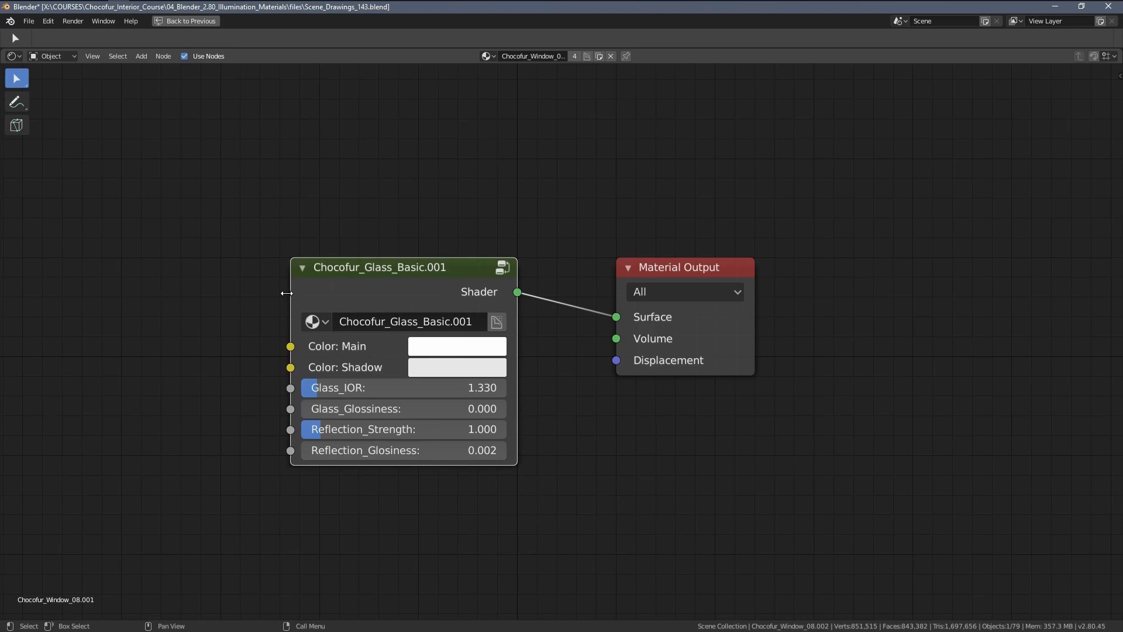
Widen the Chocofur_Glass_Basic.001 node so its input labels read fully, and move it left.
left_click_drag(286, 293, 276, 293)
left_click_drag(423, 271, 366, 253)
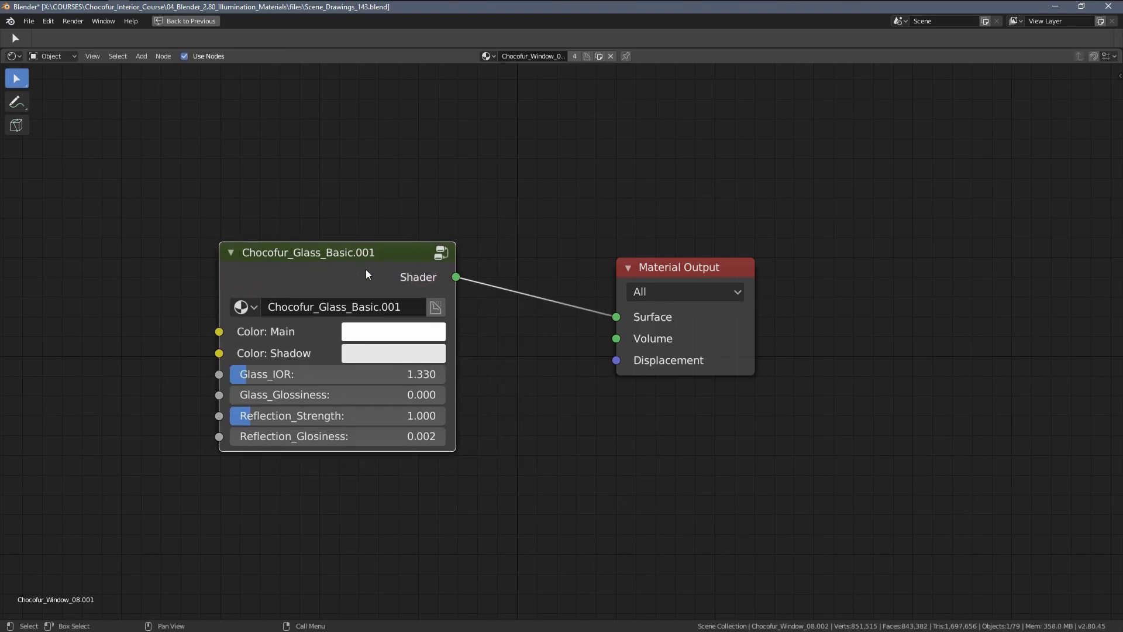
scroll(375, 287, "down", 2)
Inspect the Glass and Glossy mix inside the group, then exit and nudge the node right.
key("Tab")
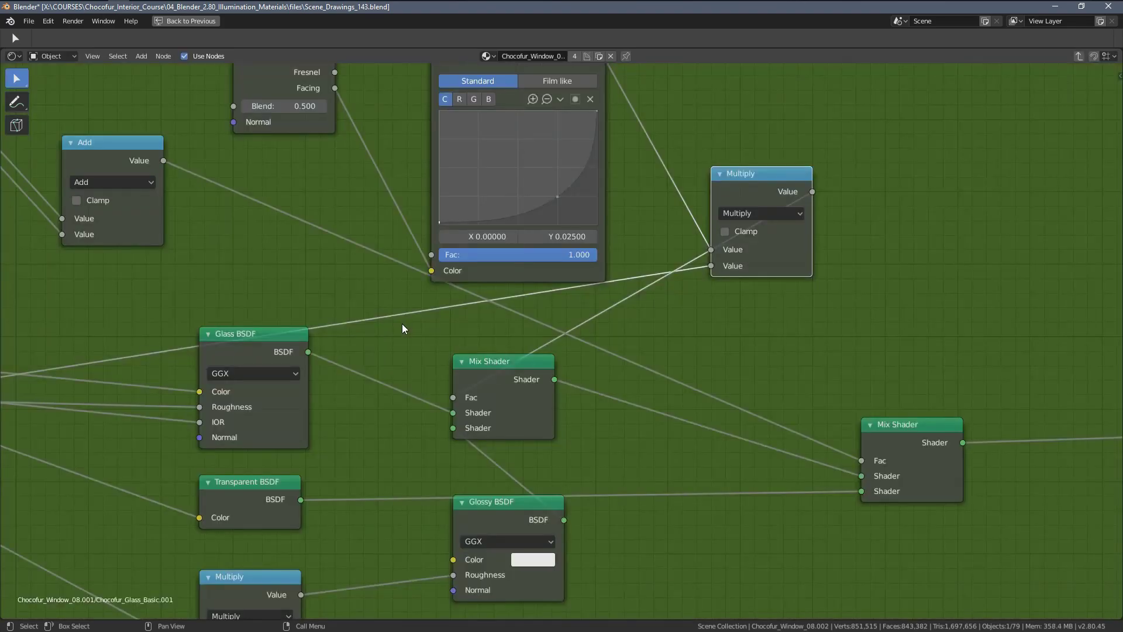
scroll(401, 327, "down", 4)
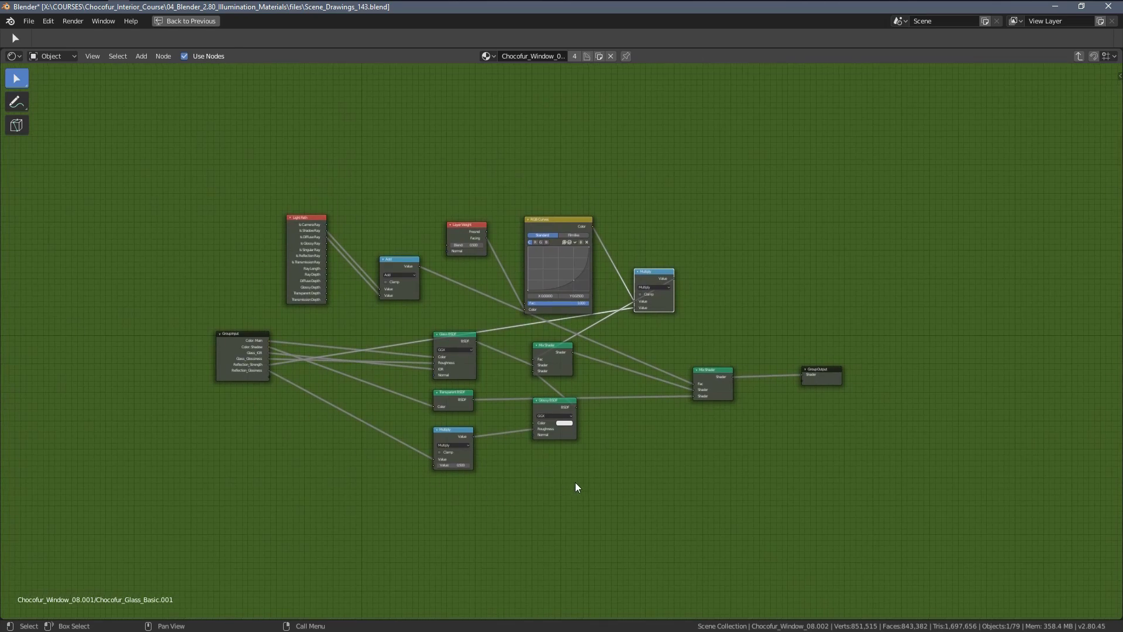
scroll(527, 326, "up", 1)
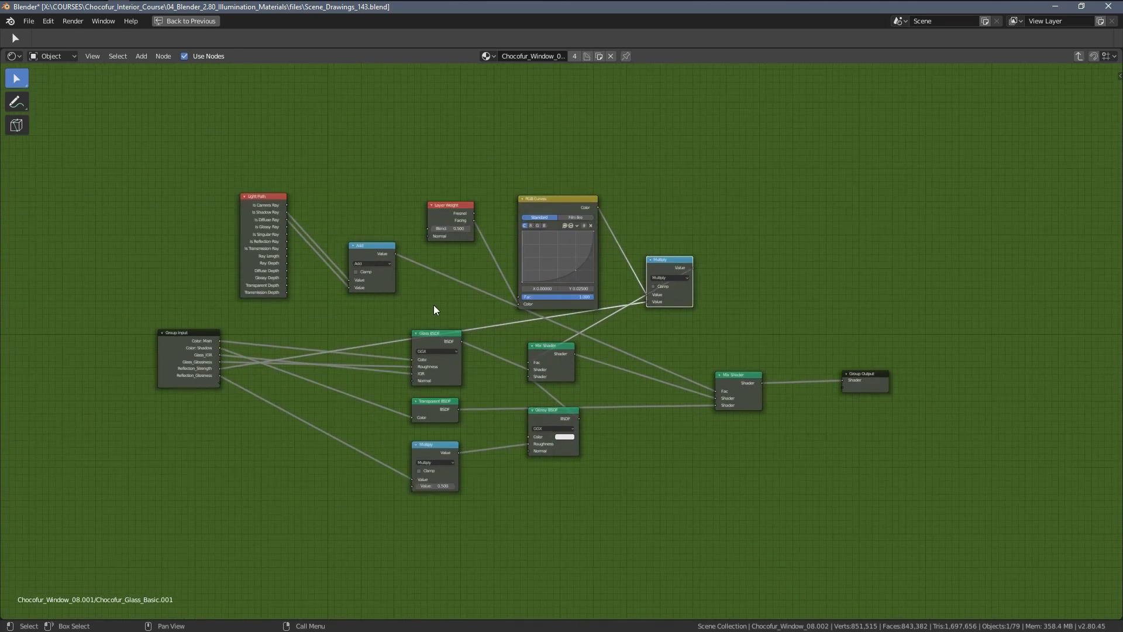
key("Tab")
scroll(472, 316, "up", 3)
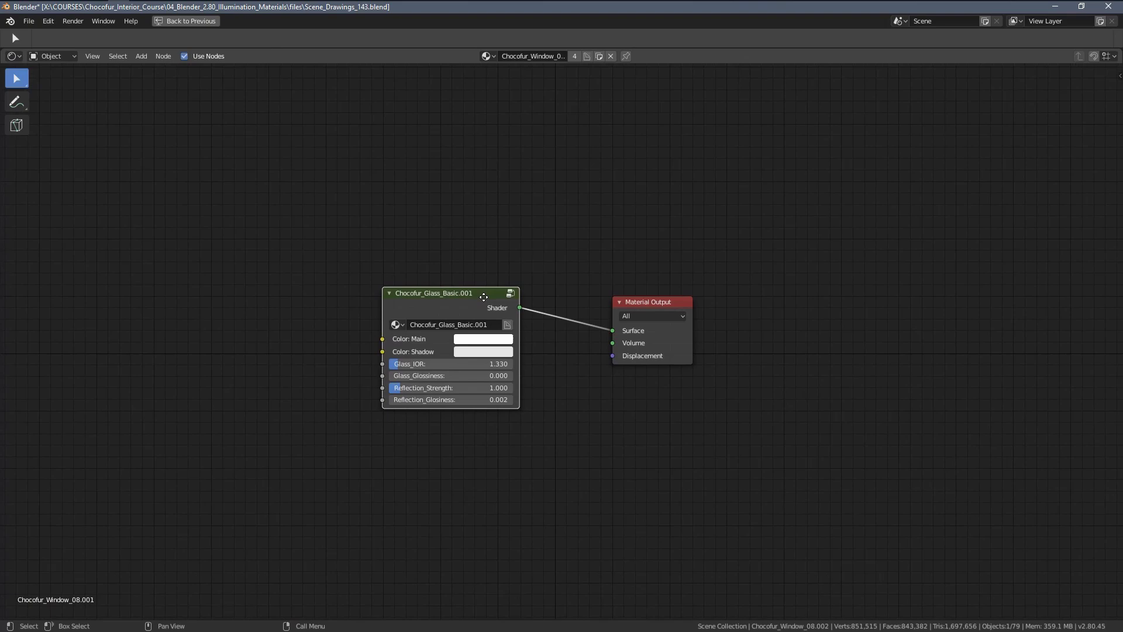
left_click_drag(457, 289, 472, 287)
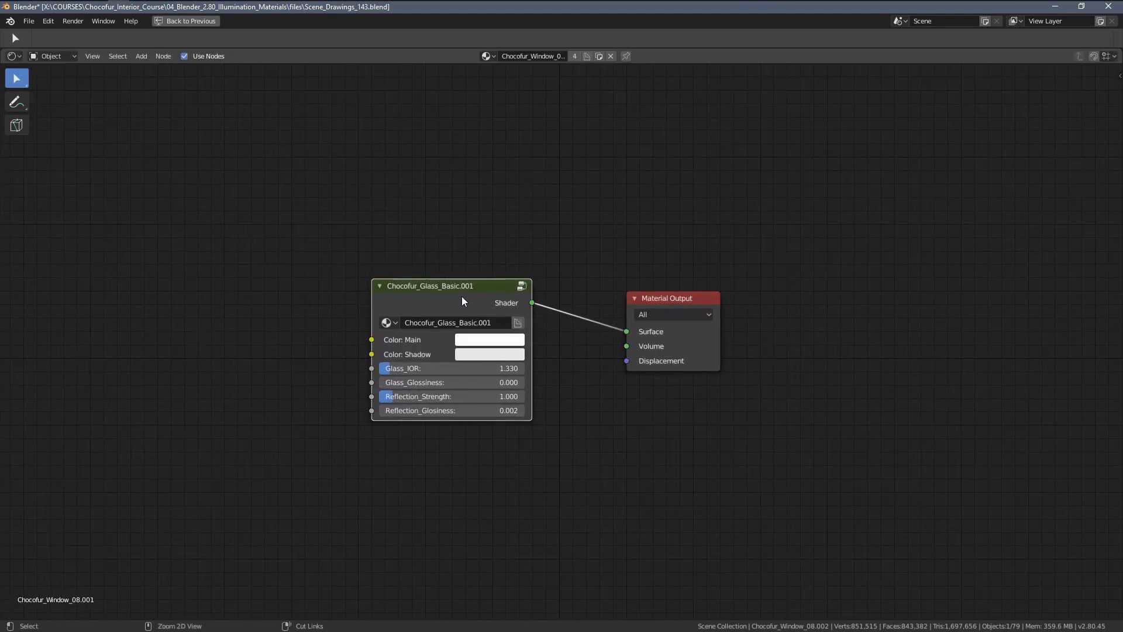
Return from the full-screen node editor to the layout and orbit around the dining-area windows.
key("ctrl+space")
scroll(588, 368, "down", 3)
middle_click_drag(586, 369, 496, 358)
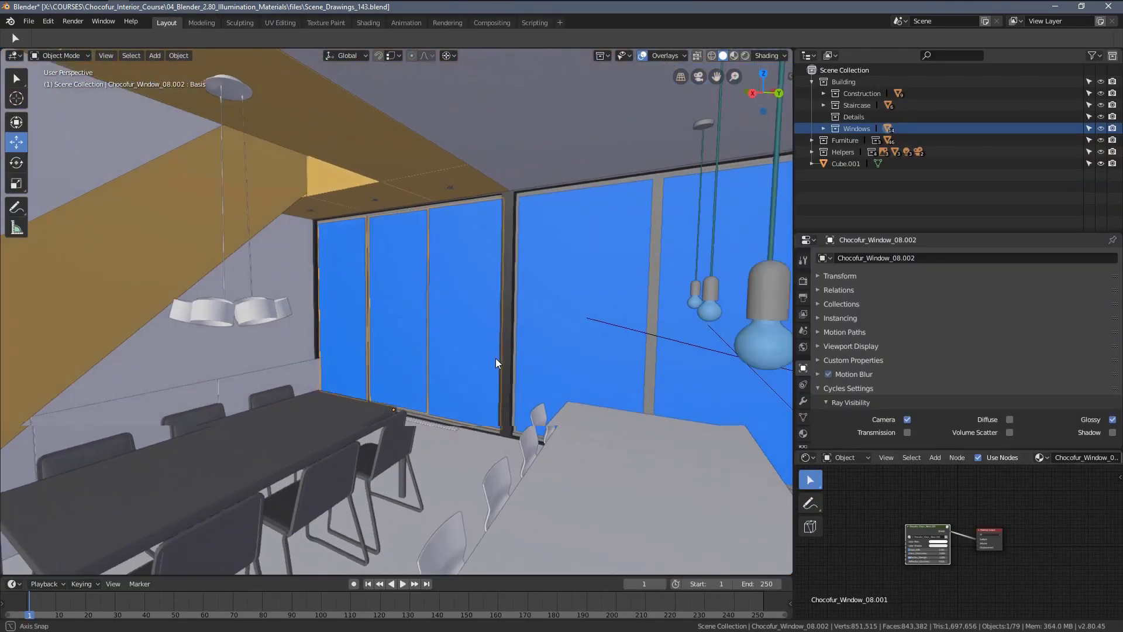
scroll(497, 358, "up", 1)
middle_click_drag(878, 565, 879, 528)
Limit the preview render to a region around the window panes, adding no node.
key("shift+a")
mouse_move(875, 525)
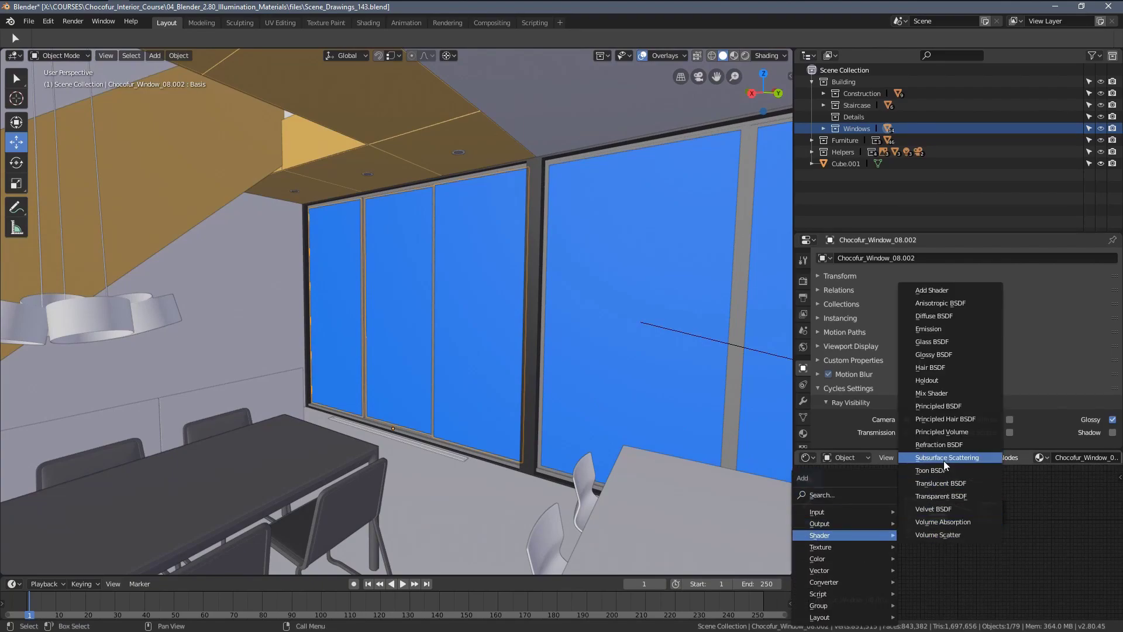
key("Escape")
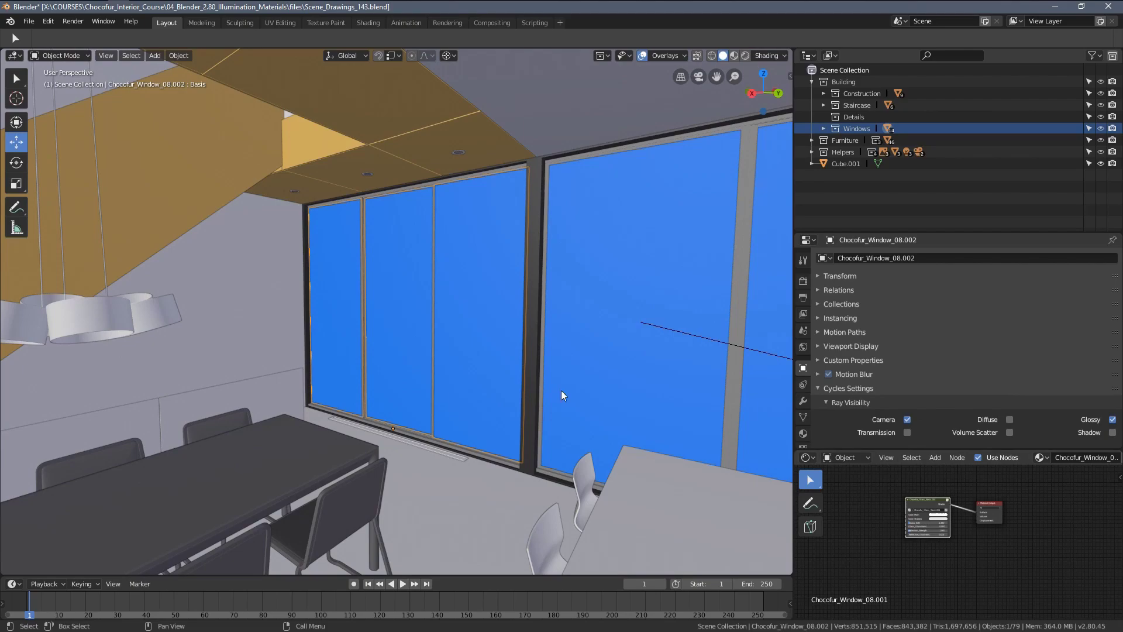
middle_click_drag(489, 337, 451, 336, "shift")
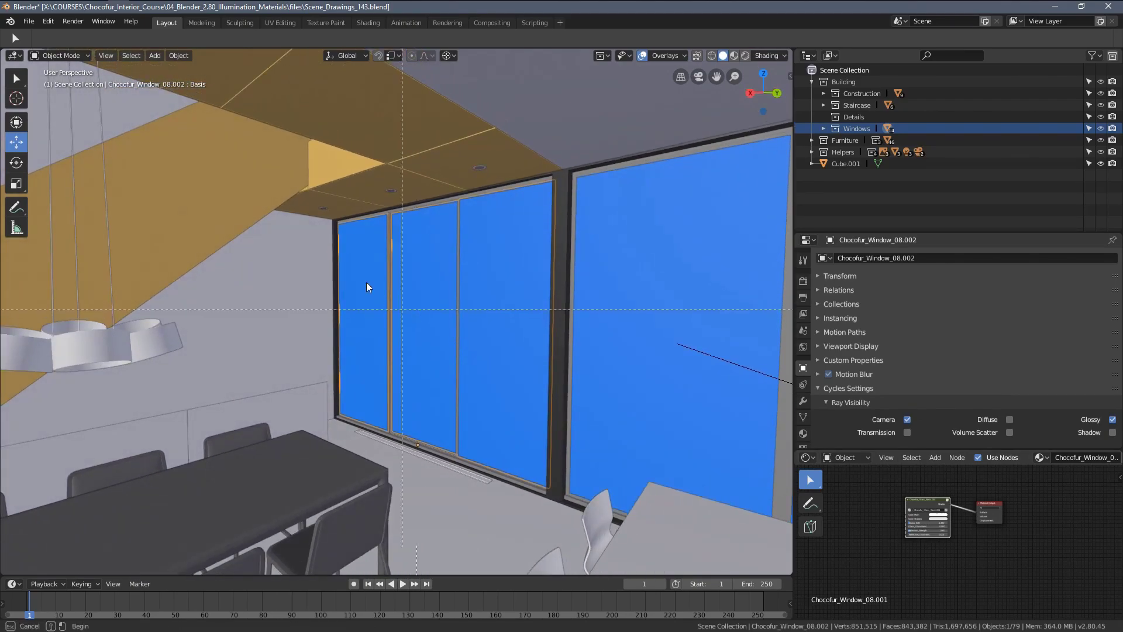
left_click_drag(255, 197, 492, 470)
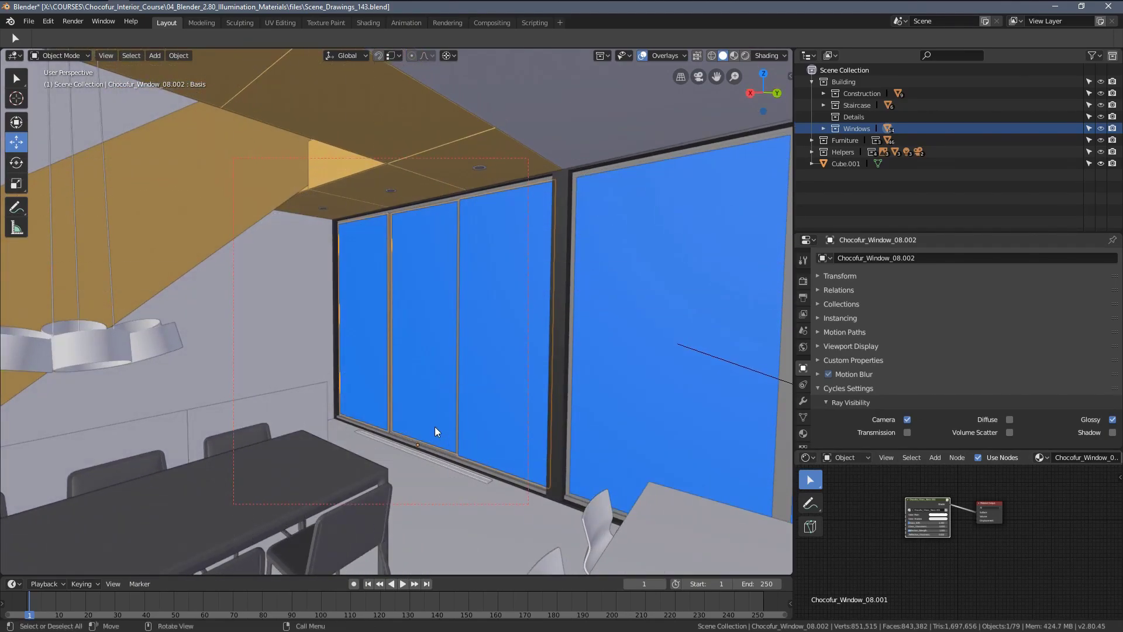
Switch to Rendered shading and inspect the glass panel Cube.008 under the stairs.
key("z")
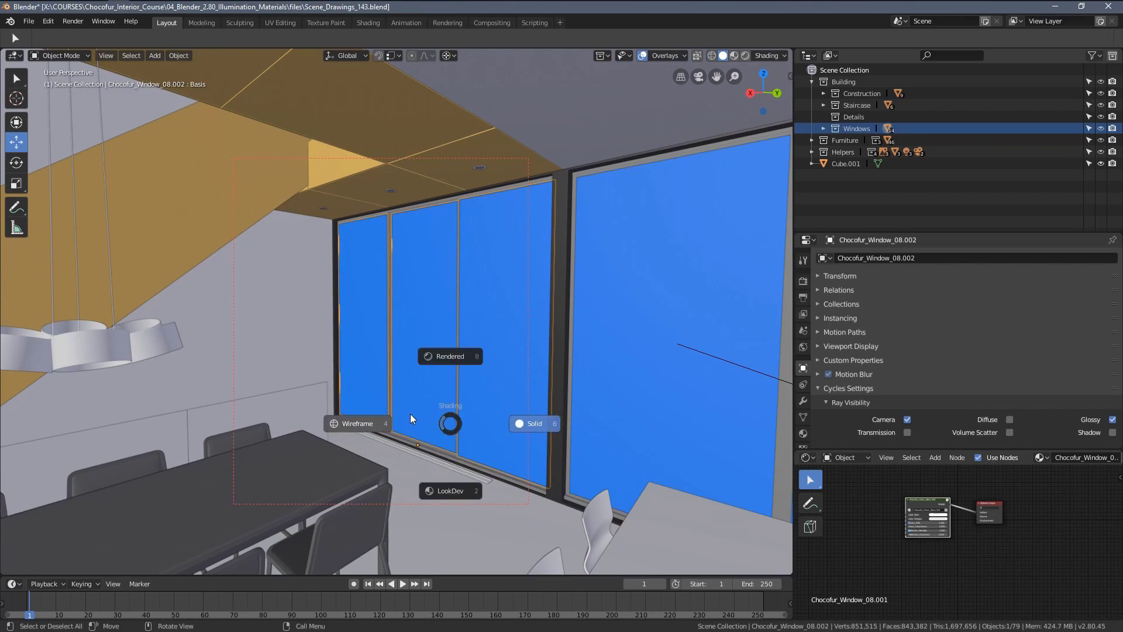
left_click(444, 374)
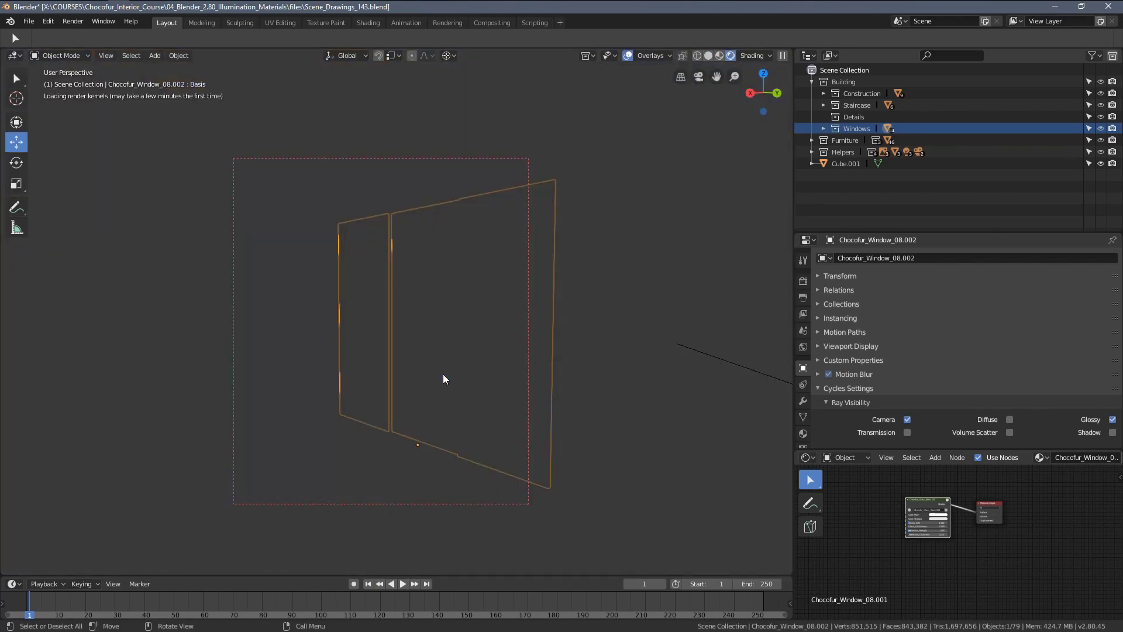
scroll(929, 372, "down", 2)
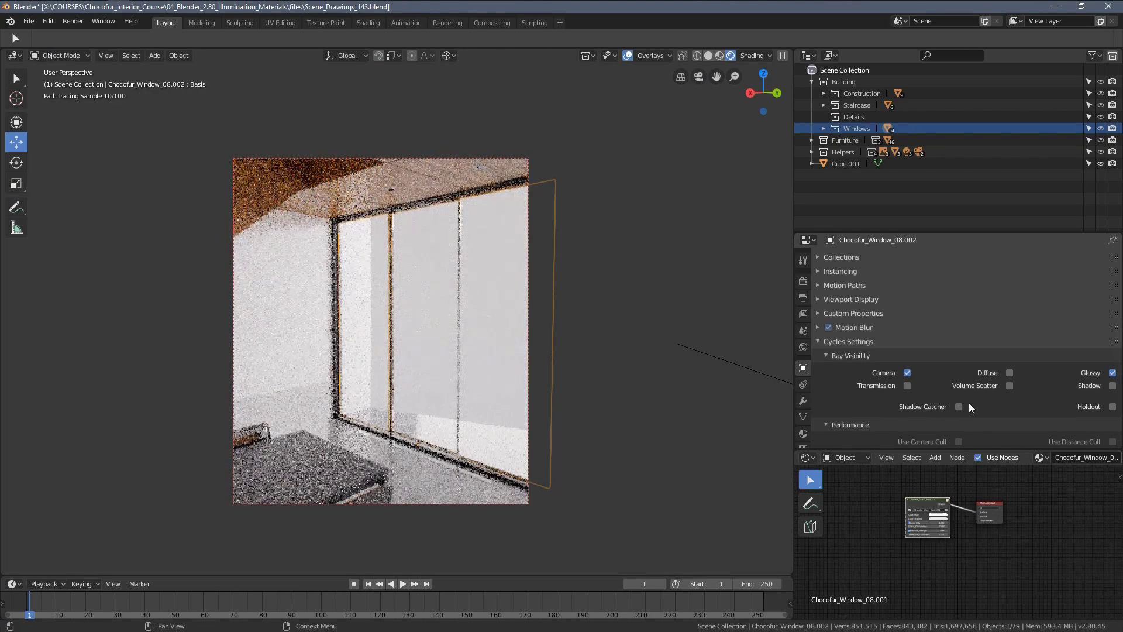
mouse_move(519, 354)
middle_mouse_down()
mouse_move(449, 319)
mouse_move(436, 338)
mouse_move(506, 379)
mouse_move(425, 366)
middle_mouse_up()
left_click(377, 386)
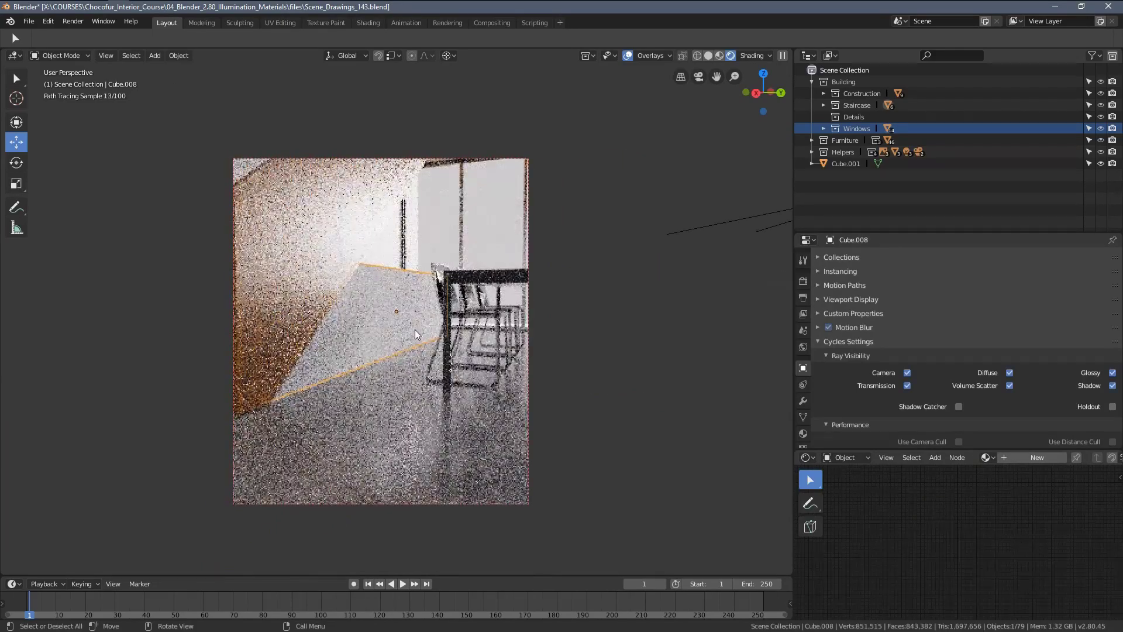
middle_click_drag(379, 391, 383, 345)
Return to Solid shading level with the dining table and bring up the staircase reference photo.
key("z")
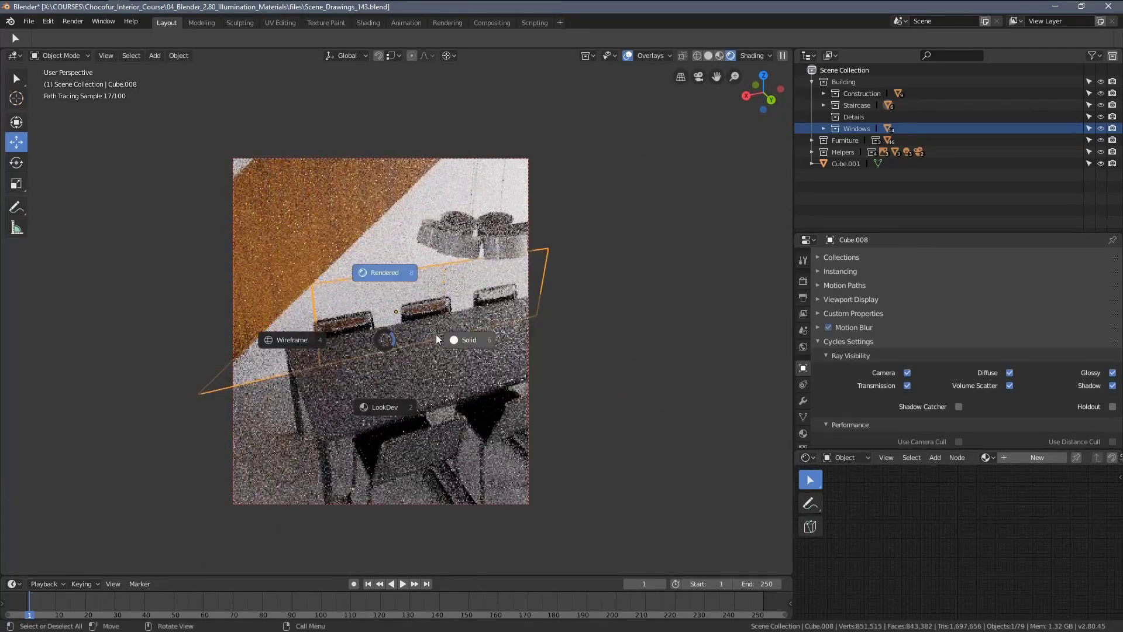
left_click(468, 333)
middle_click_drag(491, 361, 480, 348)
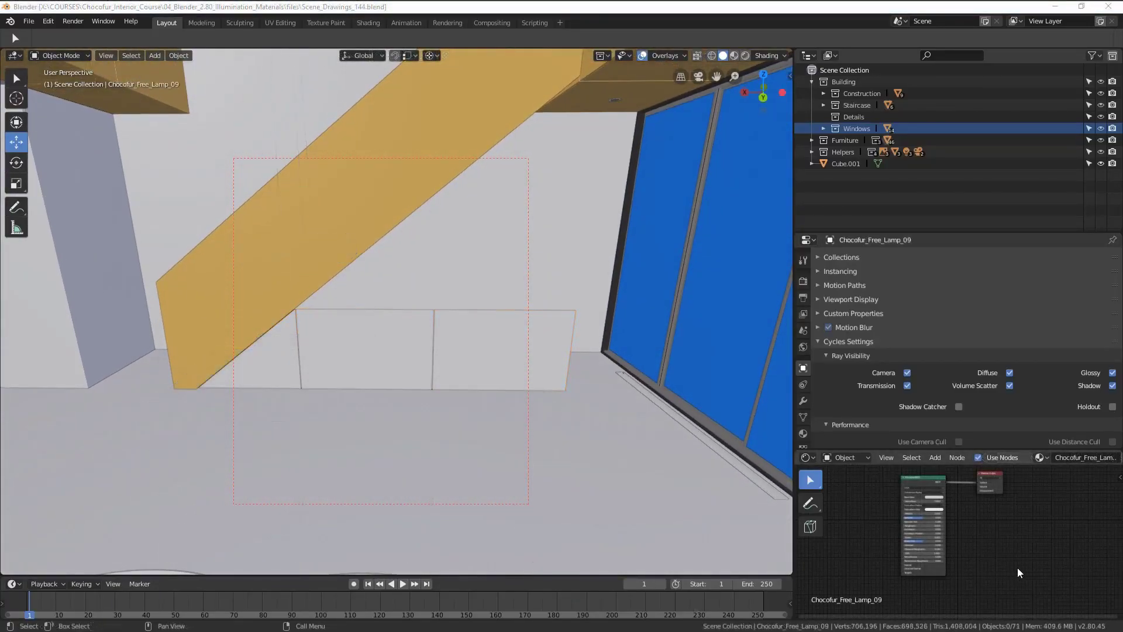
left_click(1016, 567)
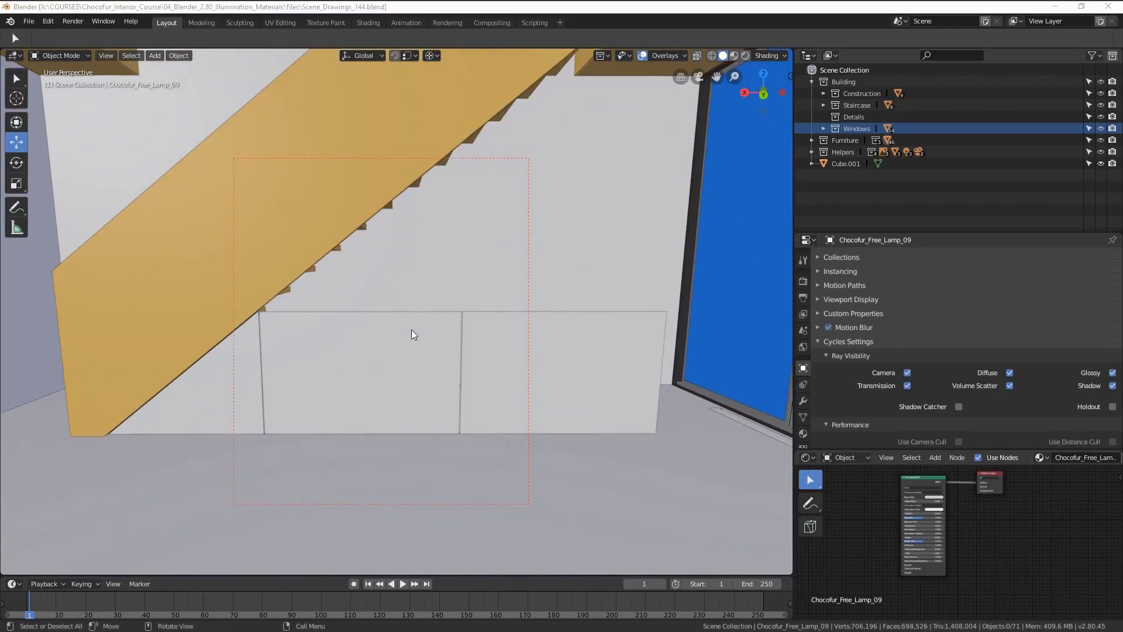
key("alt+Tab")
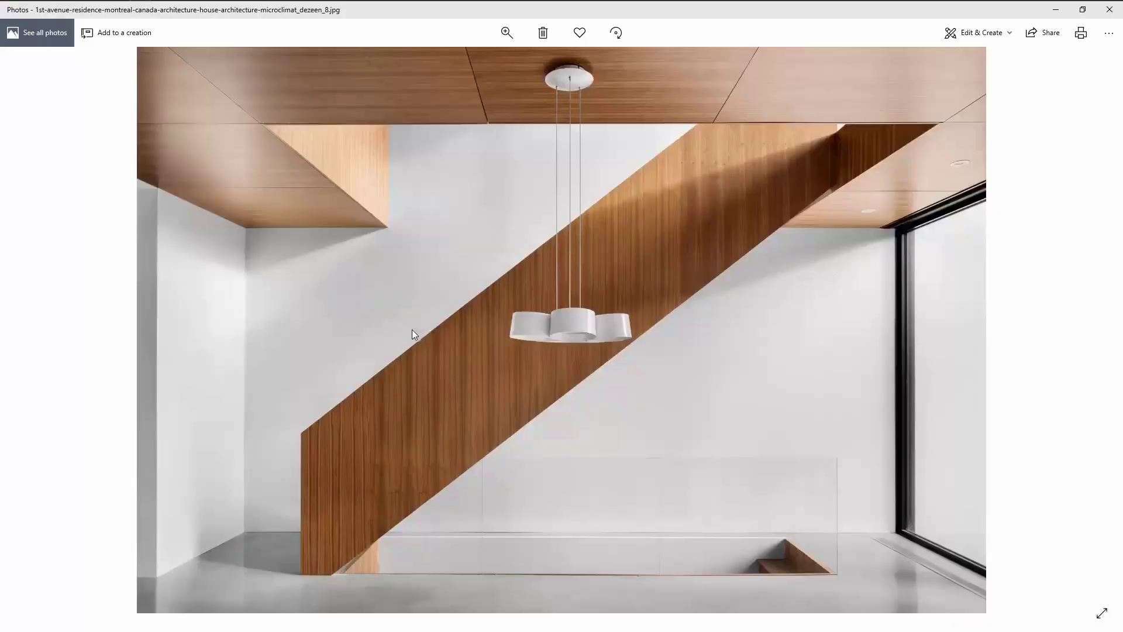
double_click(688, 488)
left_click_drag(700, 486, 597, 331)
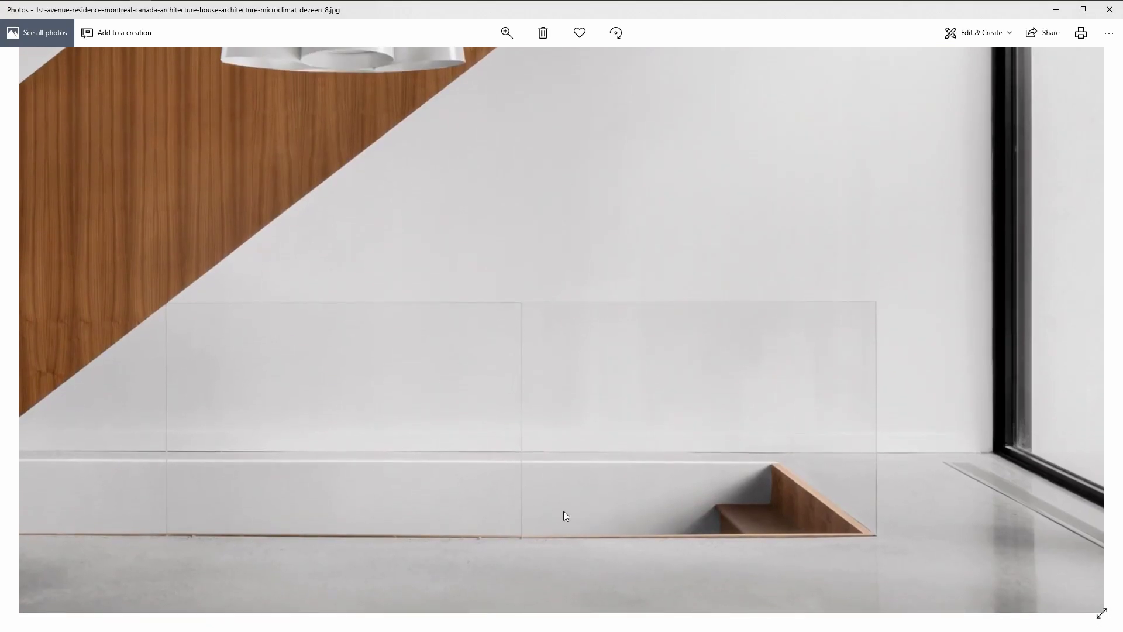
left_click_drag(446, 343, 626, 331)
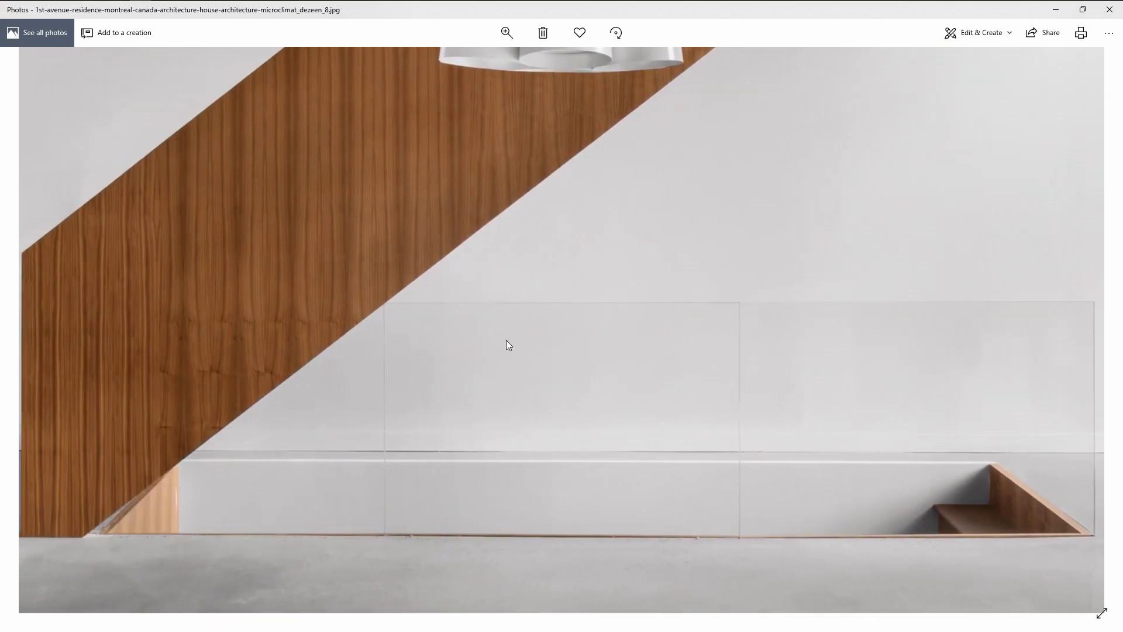
left_click_drag(651, 379, 517, 358)
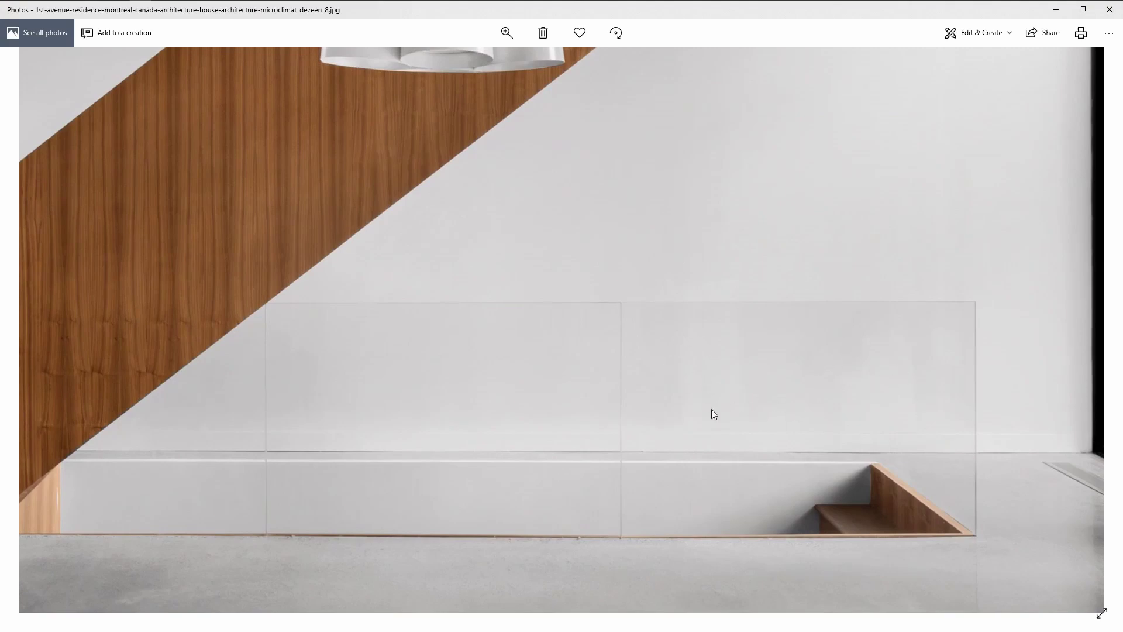
left_click_drag(465, 383, 565, 378)
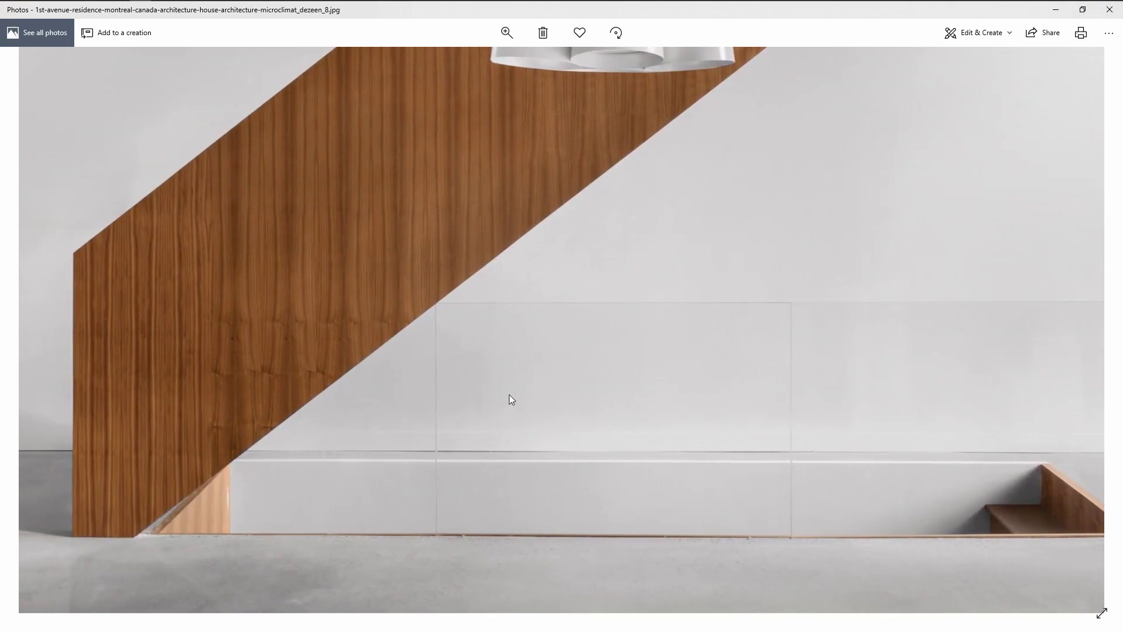
double_click(531, 394)
Back in Blender, select the glass panel Cube.008 under the staircase.
key("alt+Tab")
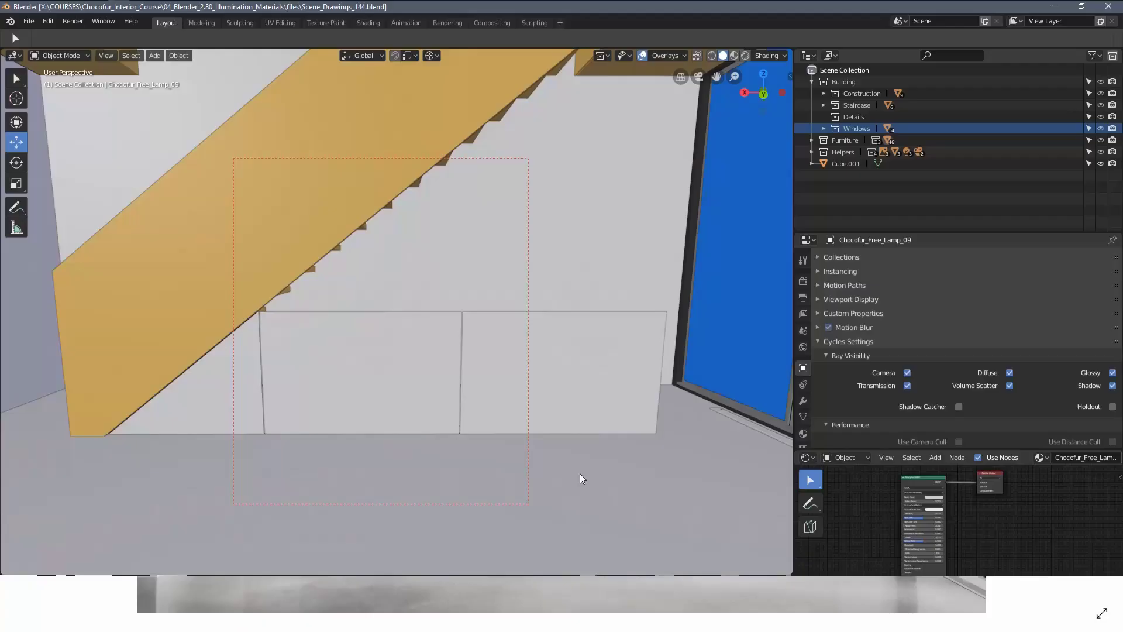
middle_click_drag(580, 472, 500, 344)
left_click(389, 359)
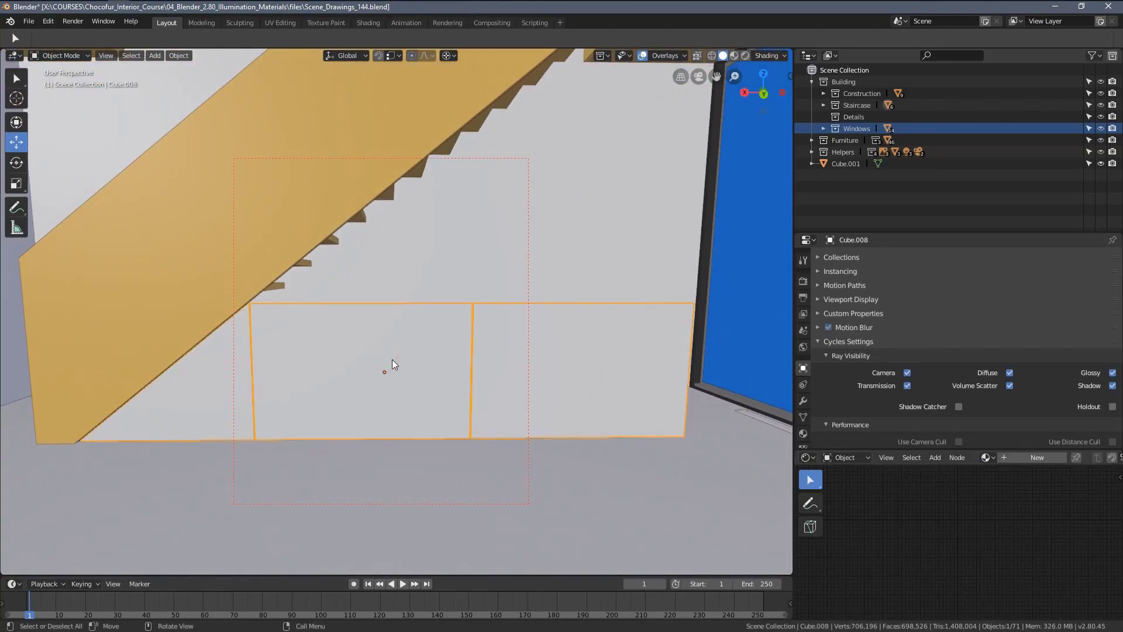
middle_click_drag(429, 350, 460, 246, "shift")
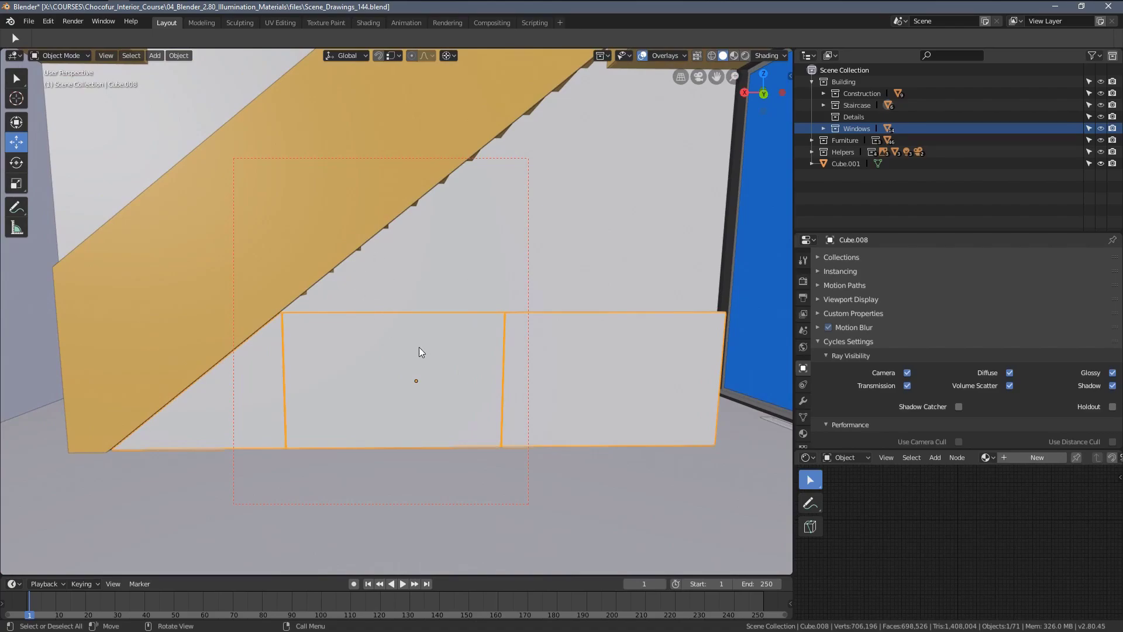
Create a new material named Glass_General on the panel and save an incremental file version.
left_click(803, 348)
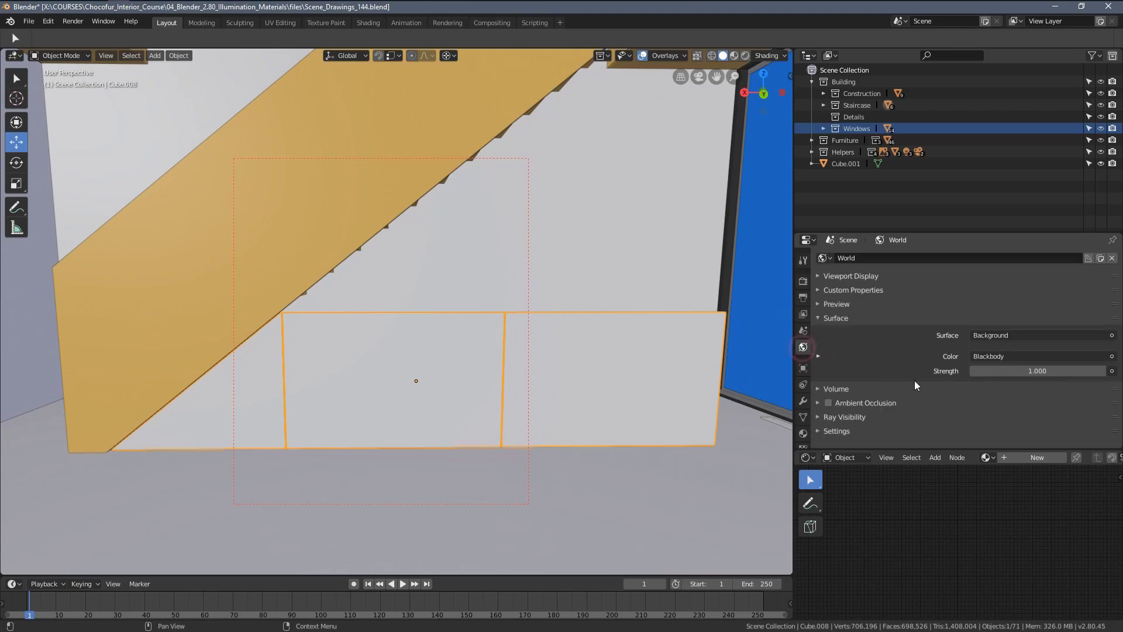
left_click(819, 319)
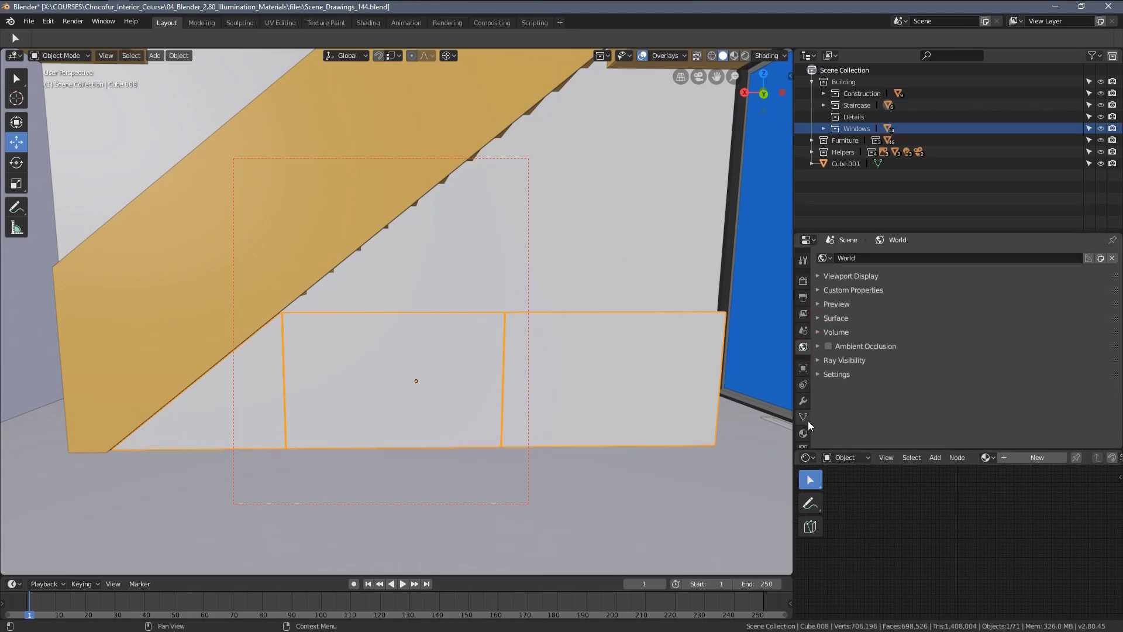
scroll(808, 417, "down", 2)
left_click(802, 387)
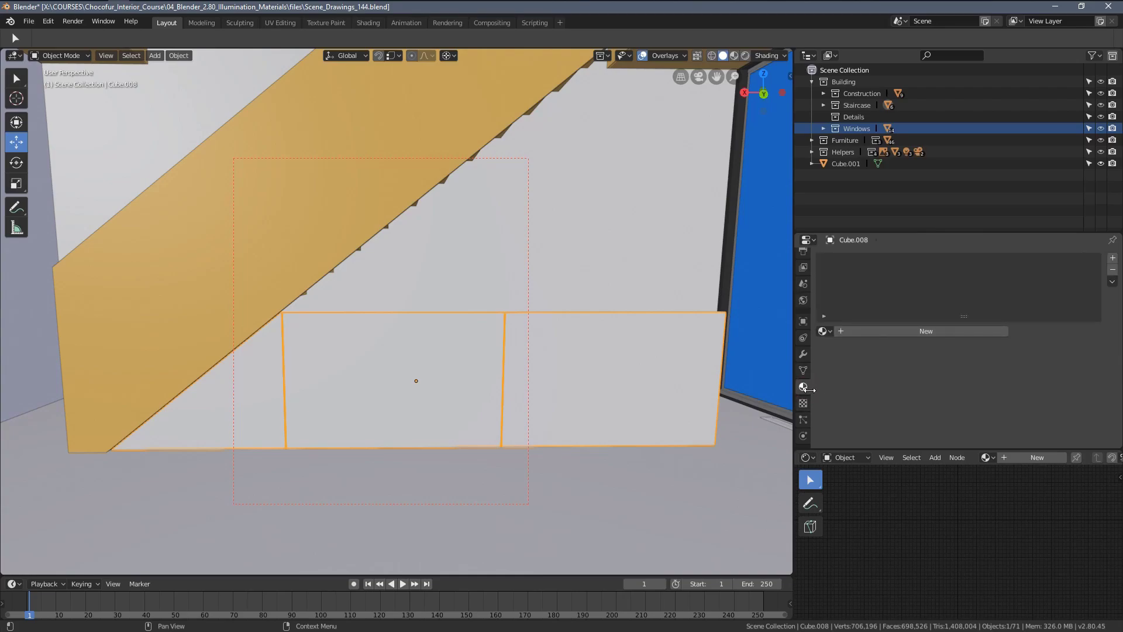
left_click(898, 331)
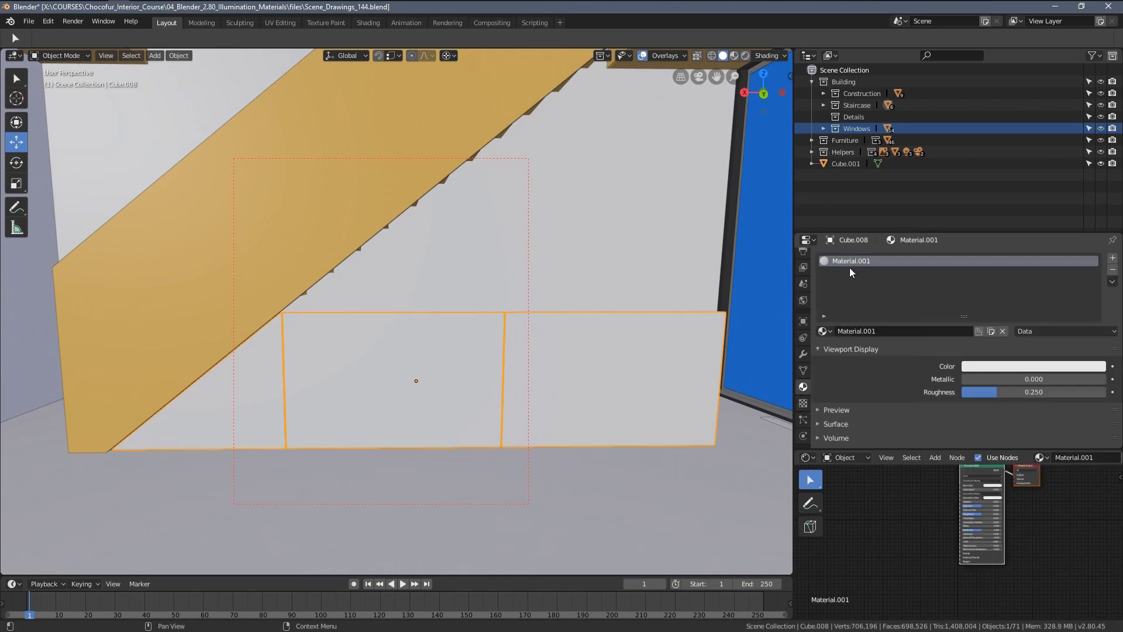
left_click(877, 329)
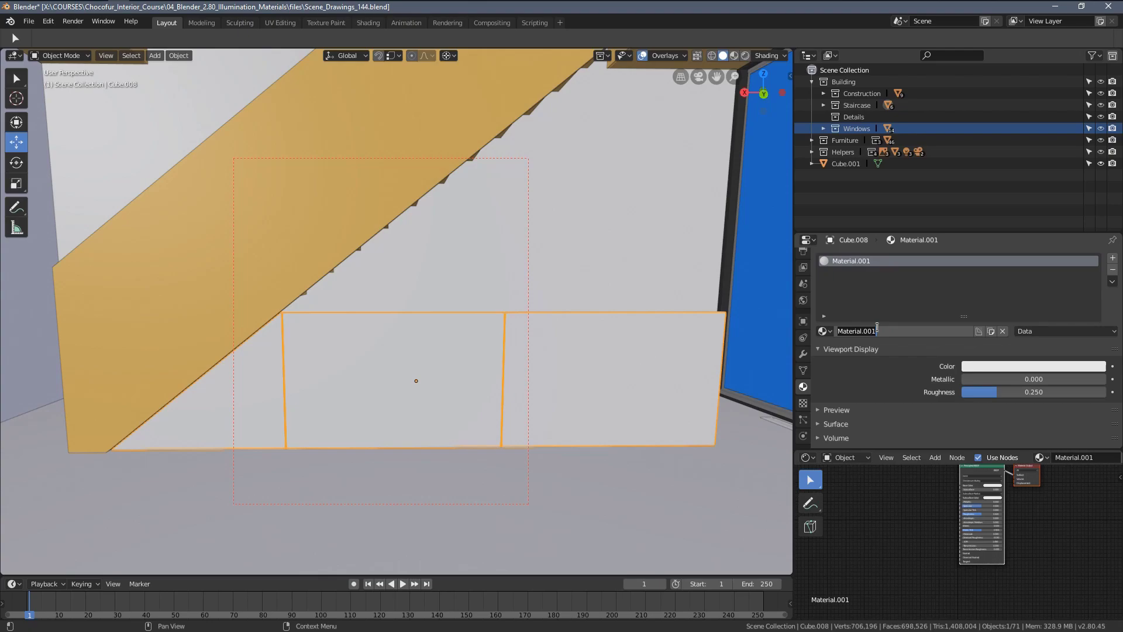
type("Glass_General")
key("Return")
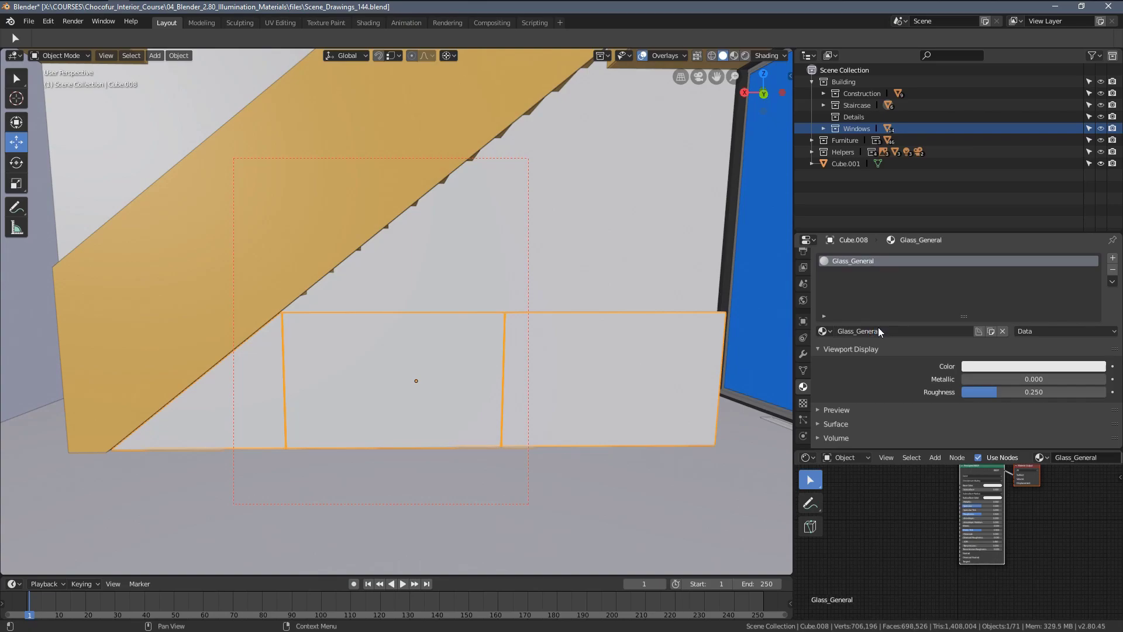
key("ctrl+alt+s")
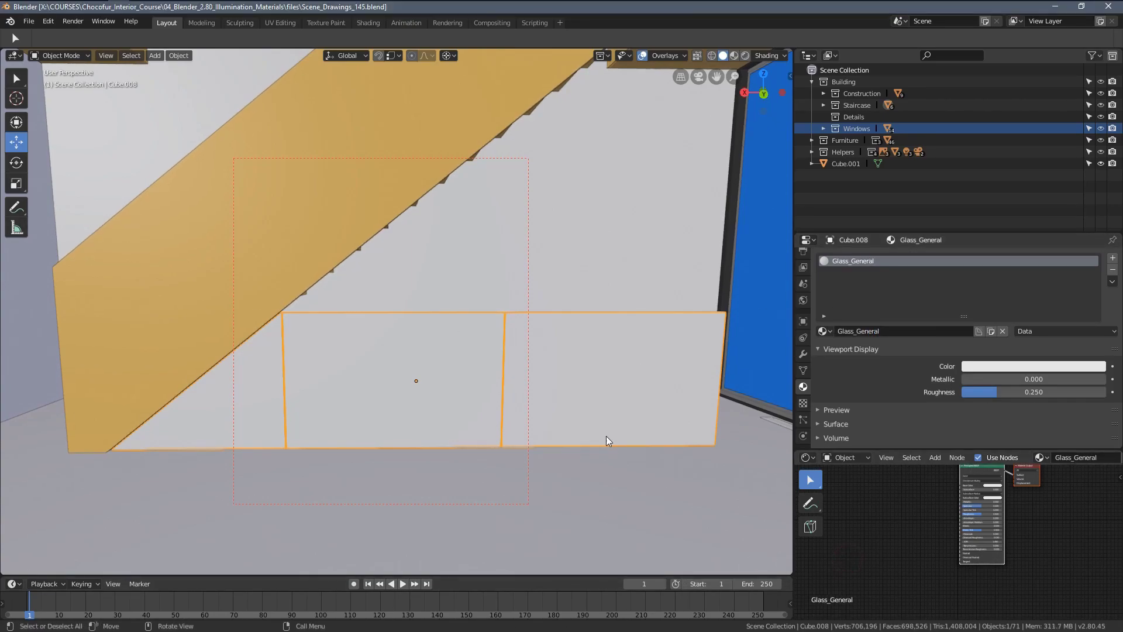
In the enlarged node editor, set Principled BSDF Transmission to 1.000 and IOR to 1.330.
scroll(924, 517, "up", 5)
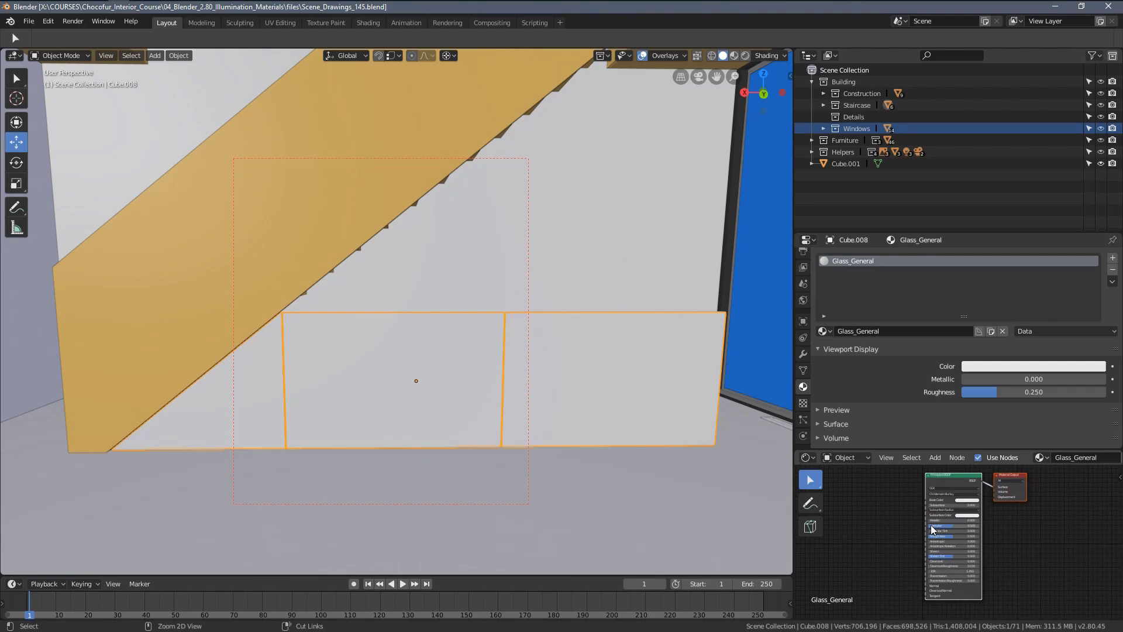
key("ctrl+space")
scroll(535, 171, "down", 2)
left_click_drag(534, 170, 505, 155)
middle_click_drag(632, 356, 638, 312)
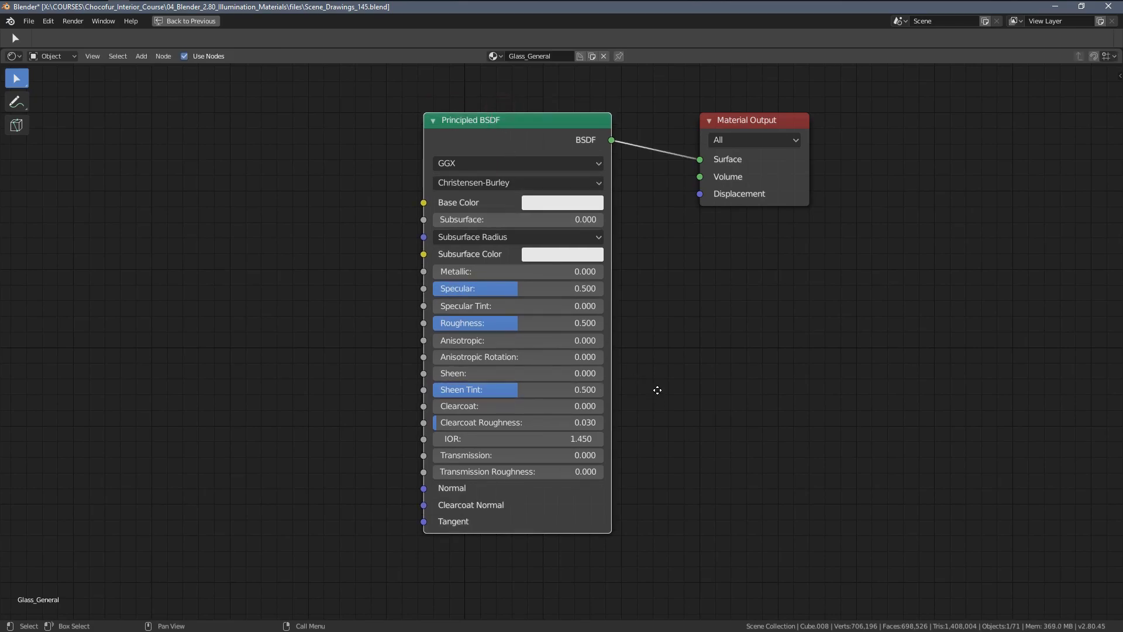
scroll(650, 397, "up", 1)
left_click(451, 446)
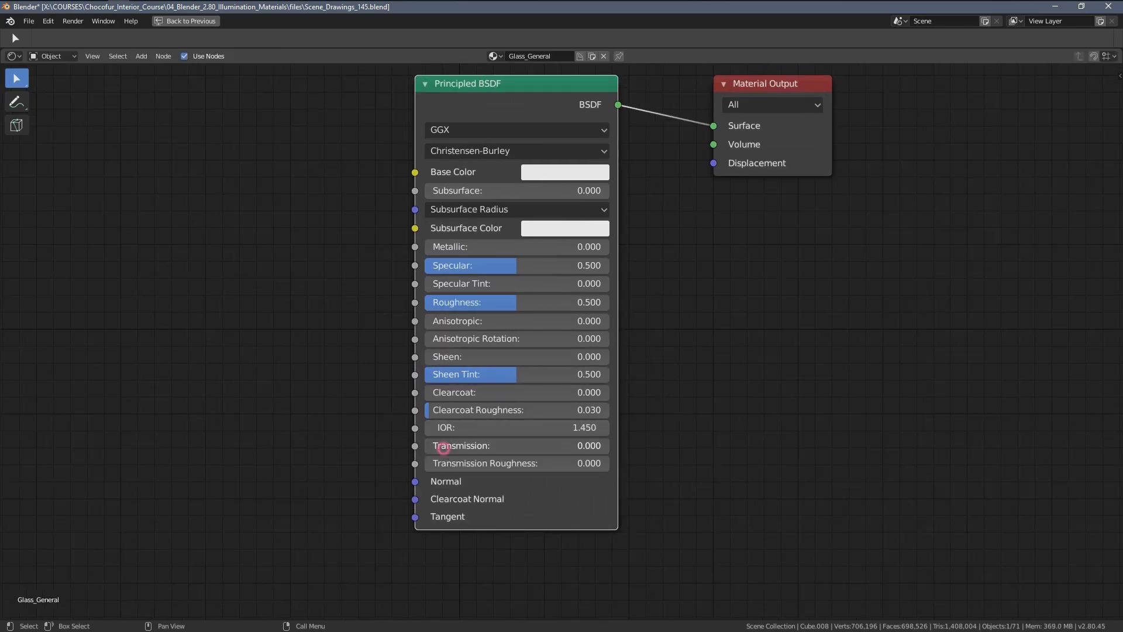
type("1")
key("Return")
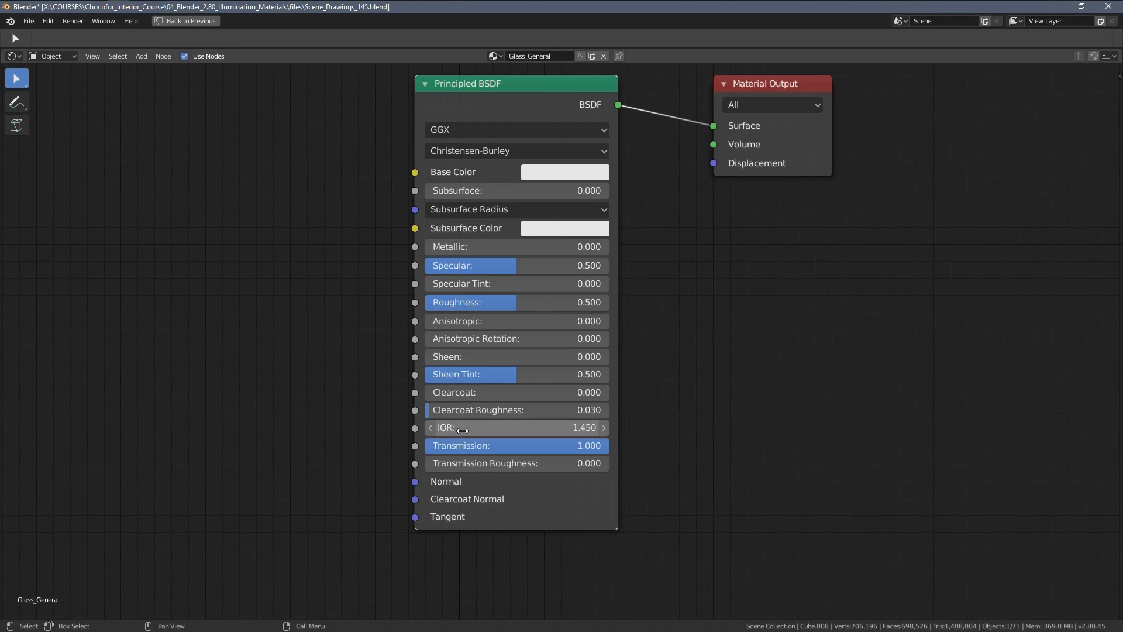
left_click(536, 431)
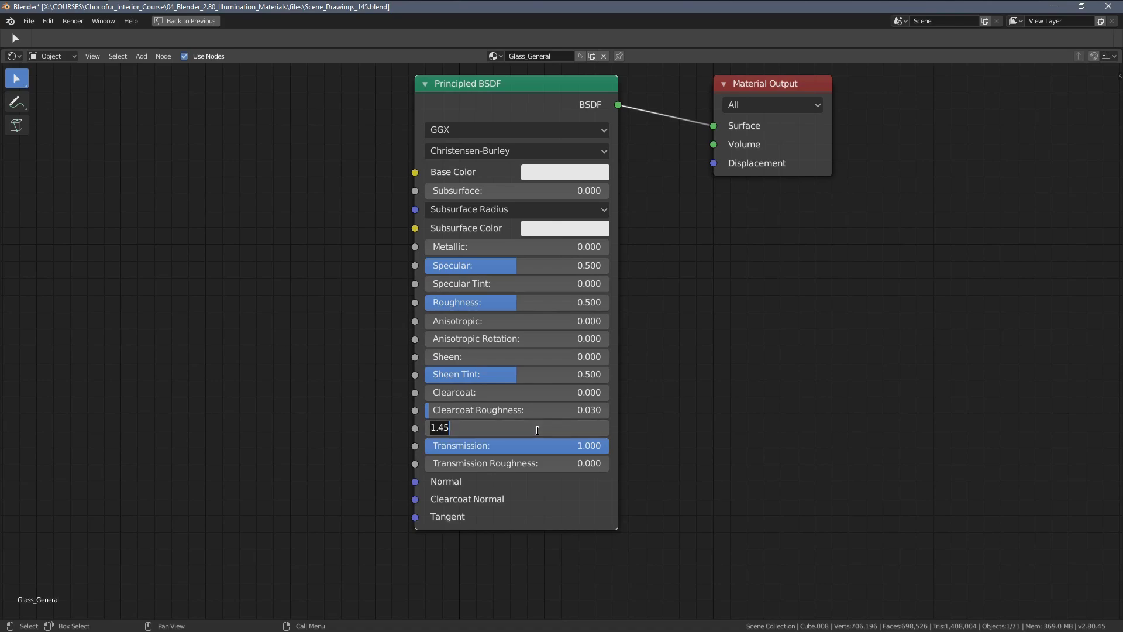
type("1.33")
key("Return")
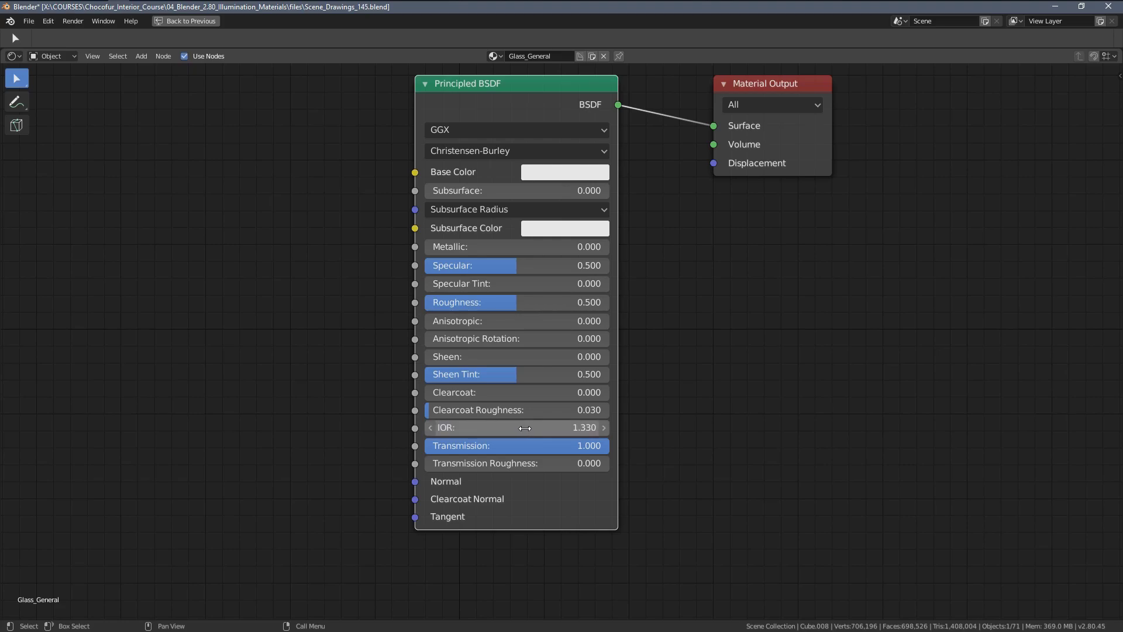
middle_click_drag(631, 391, 612, 410)
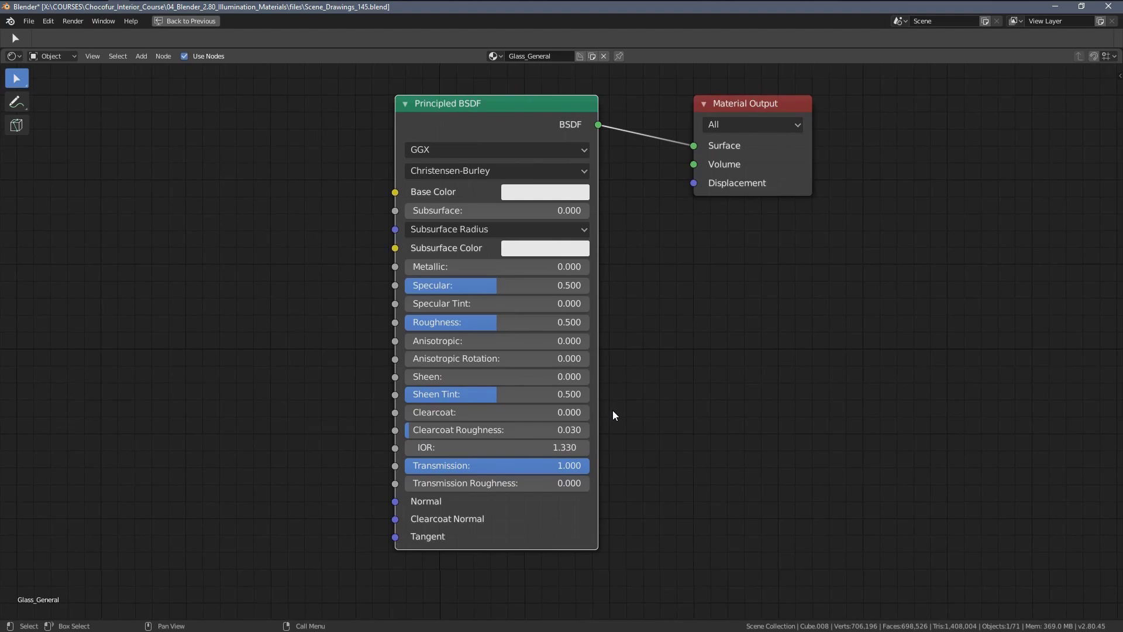
key("ctrl+space")
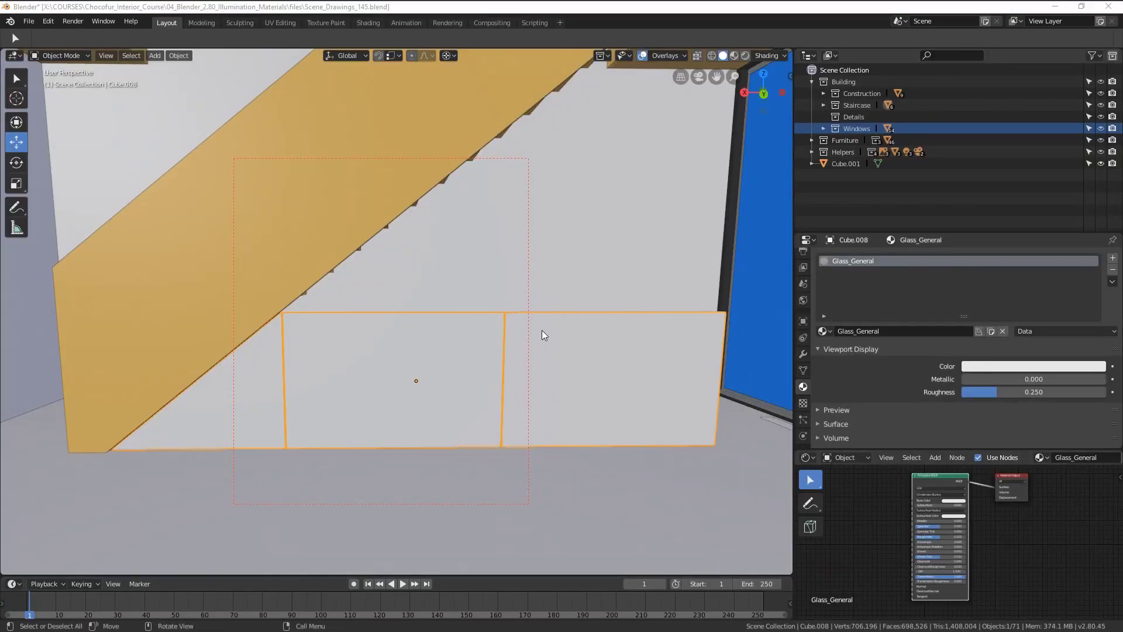
On the IOR values page, find the Glass row's index of 1.500.
key("alt+Tab")
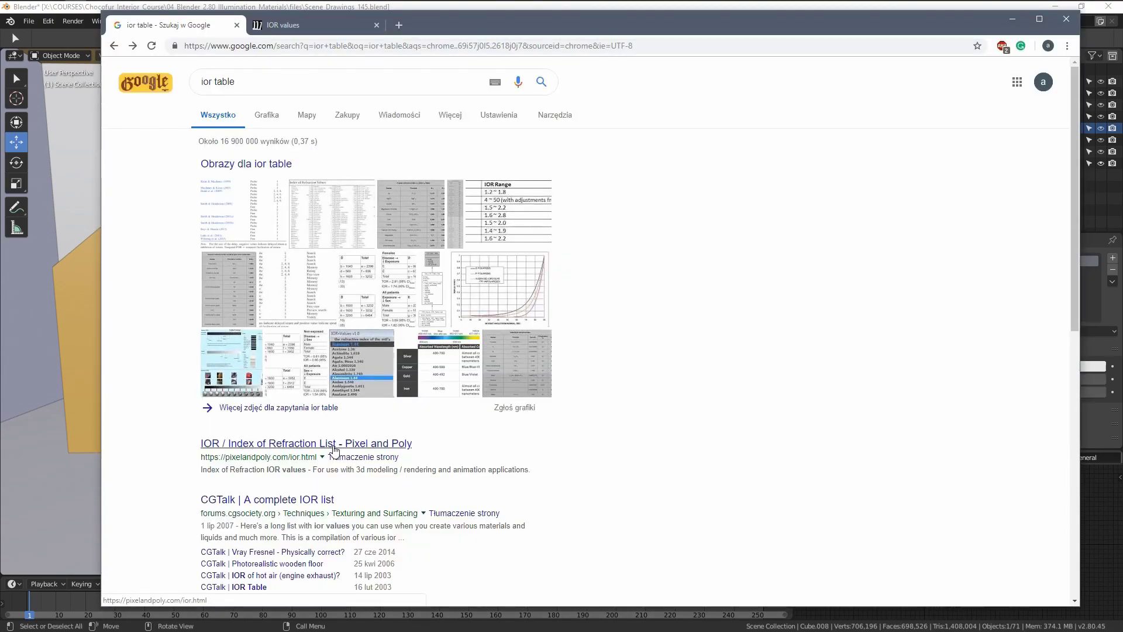
key("ctrl+Tab")
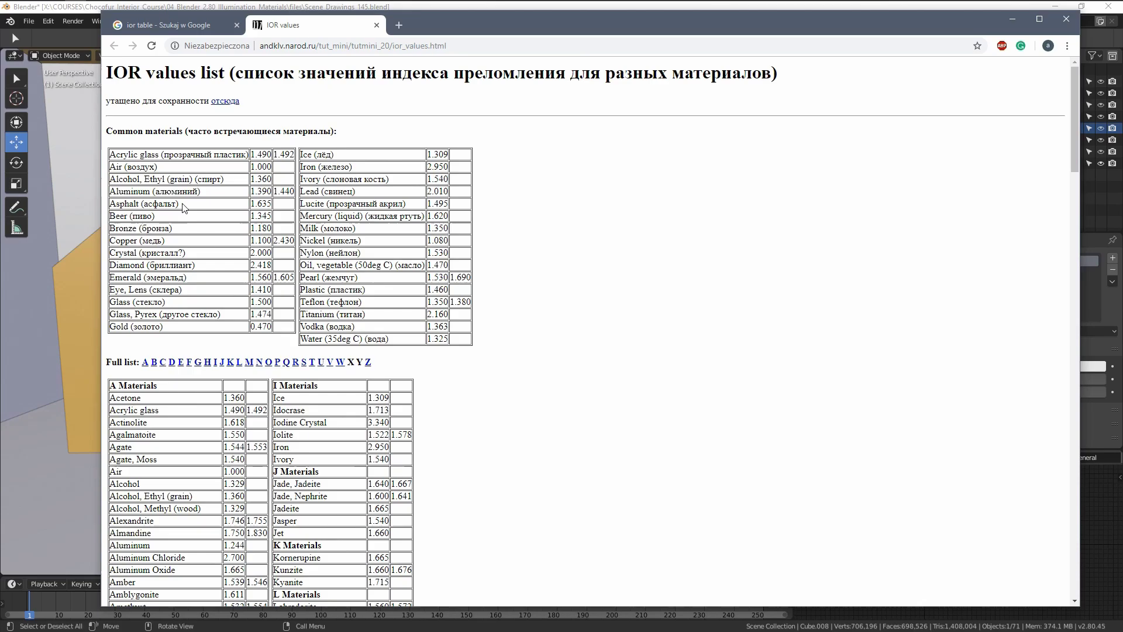
left_click_drag(256, 158, 265, 215)
left_click(264, 214)
scroll(310, 375, "down", 20)
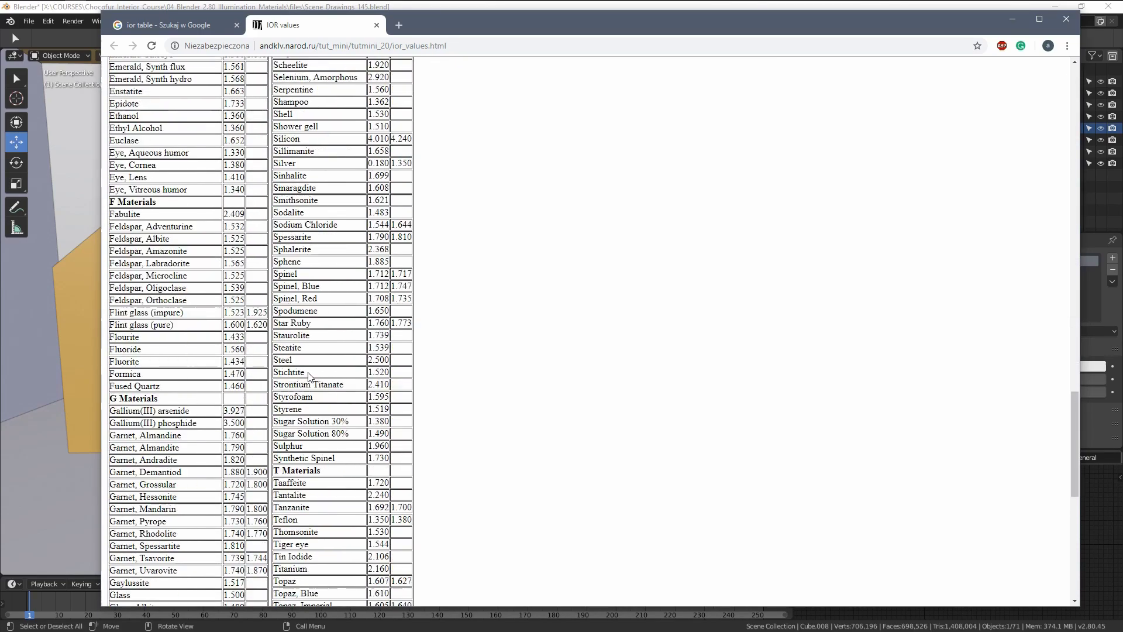
scroll(310, 375, "up", 4)
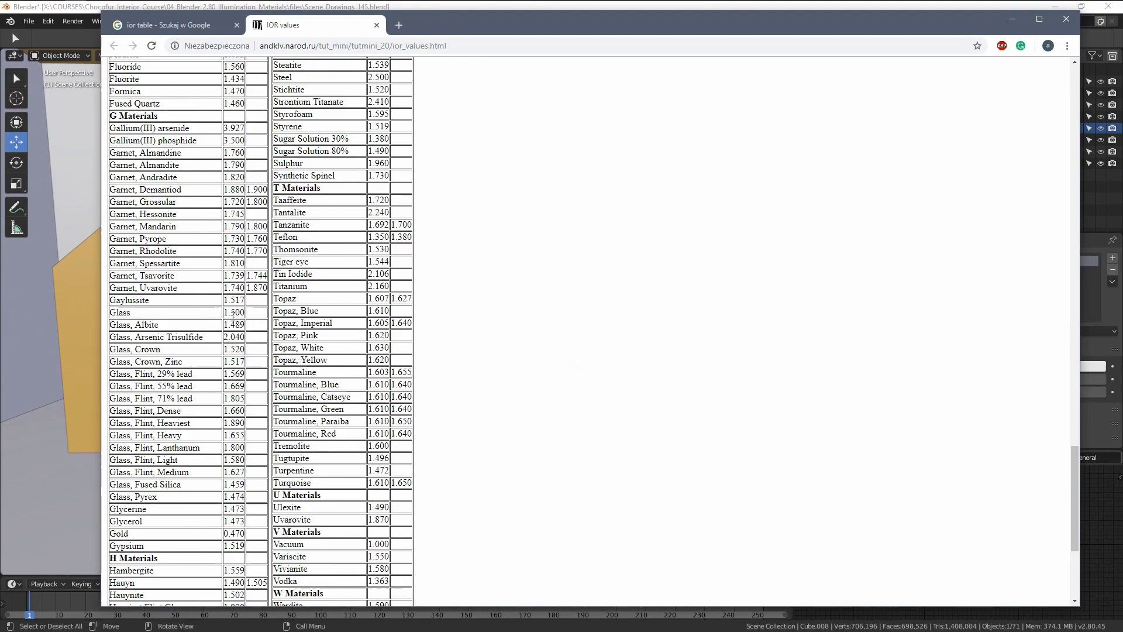
left_click_drag(234, 312, 224, 312)
left_click(237, 315)
left_click_drag(235, 313, 224, 313)
left_click(242, 320)
scroll(647, 446, "down", 1)
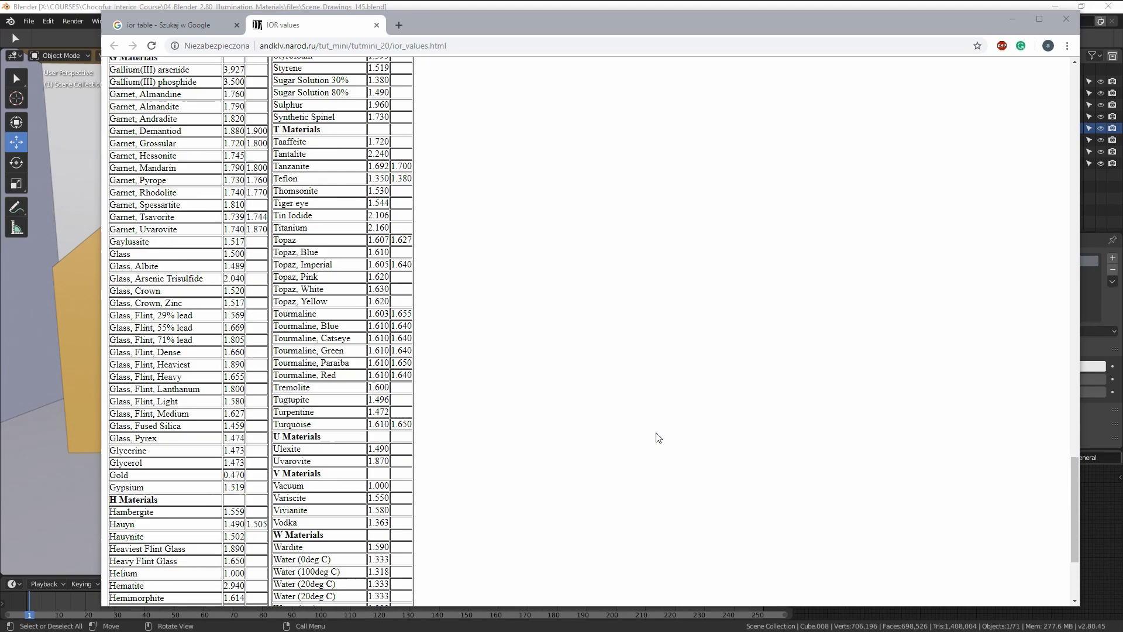
Look through the refraction image results, recheck the IOR table, then return to Blender.
key("alt+Tab")
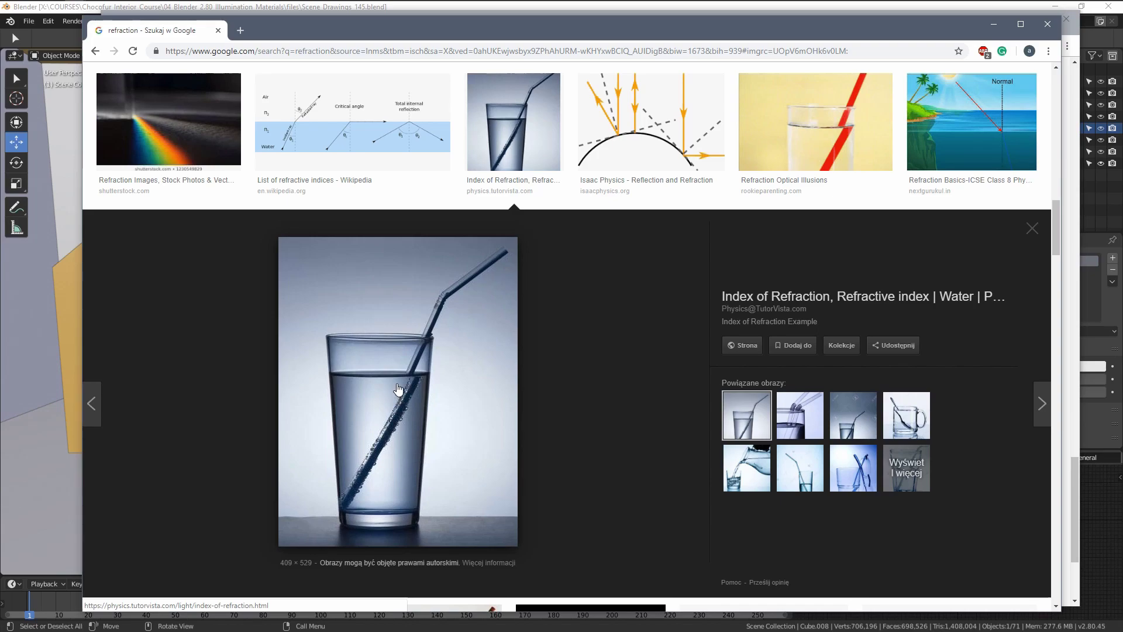
key("alt+Tab")
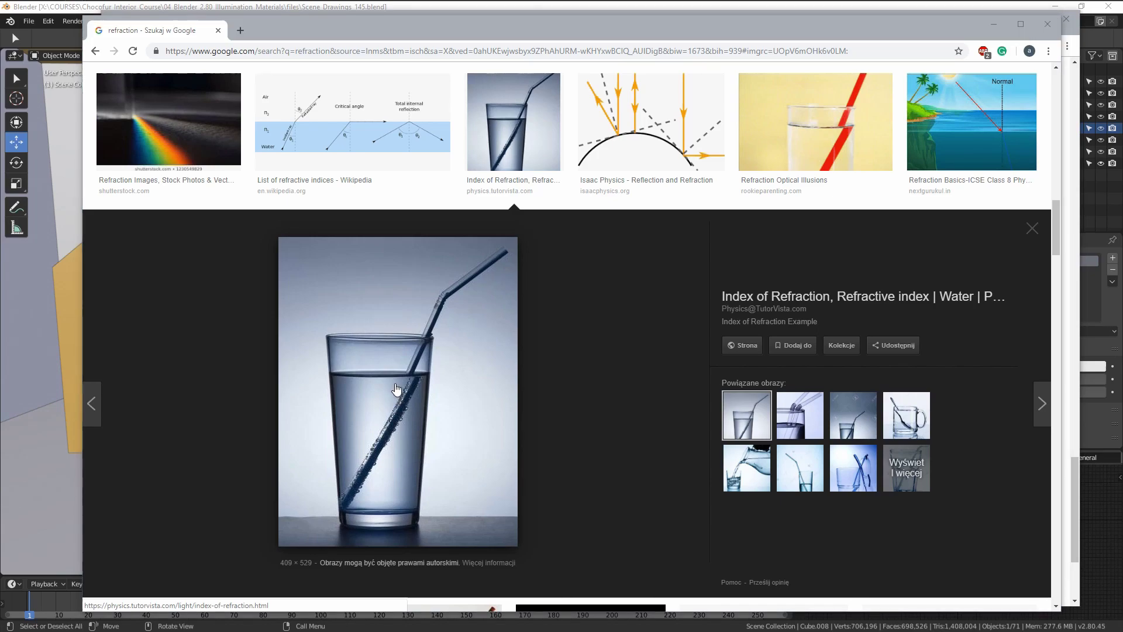
key("alt+Tab")
scroll(182, 317, "down", 3)
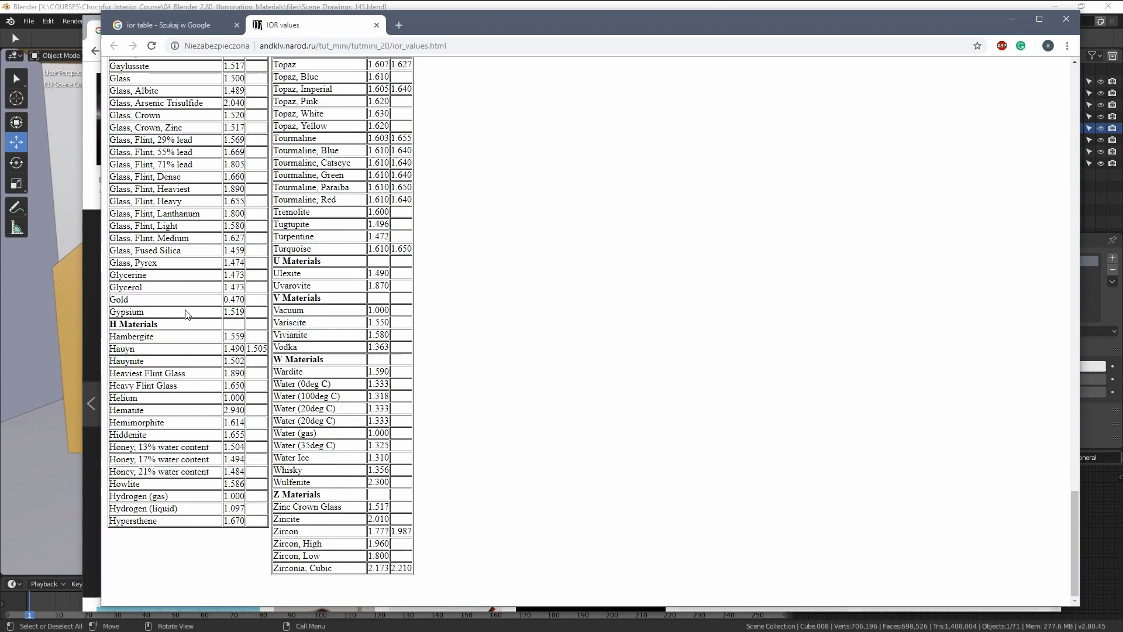
scroll(187, 316, "up", 10)
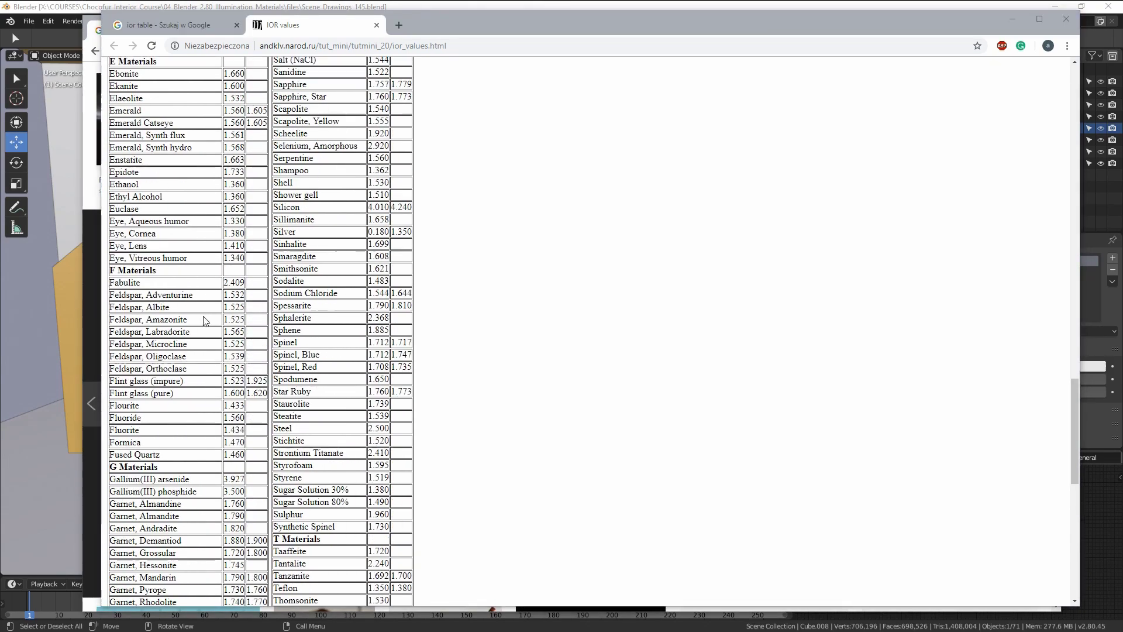
key("alt+Tab")
Set the Principled BSDF IOR to 1.33 in the maximized shader editor, then restore the layout.
key("ctrl+space")
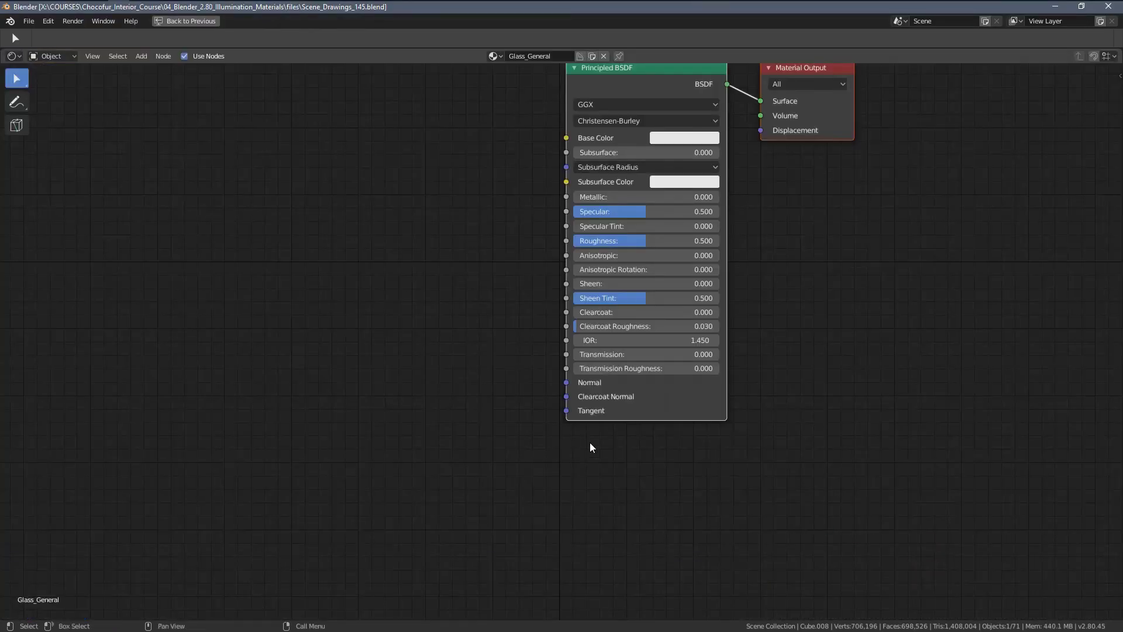
scroll(590, 442, "up", 2)
scroll(590, 385, "up", 1)
middle_click_drag(660, 383, 535, 429)
scroll(555, 419, "down", 2)
left_click(535, 429)
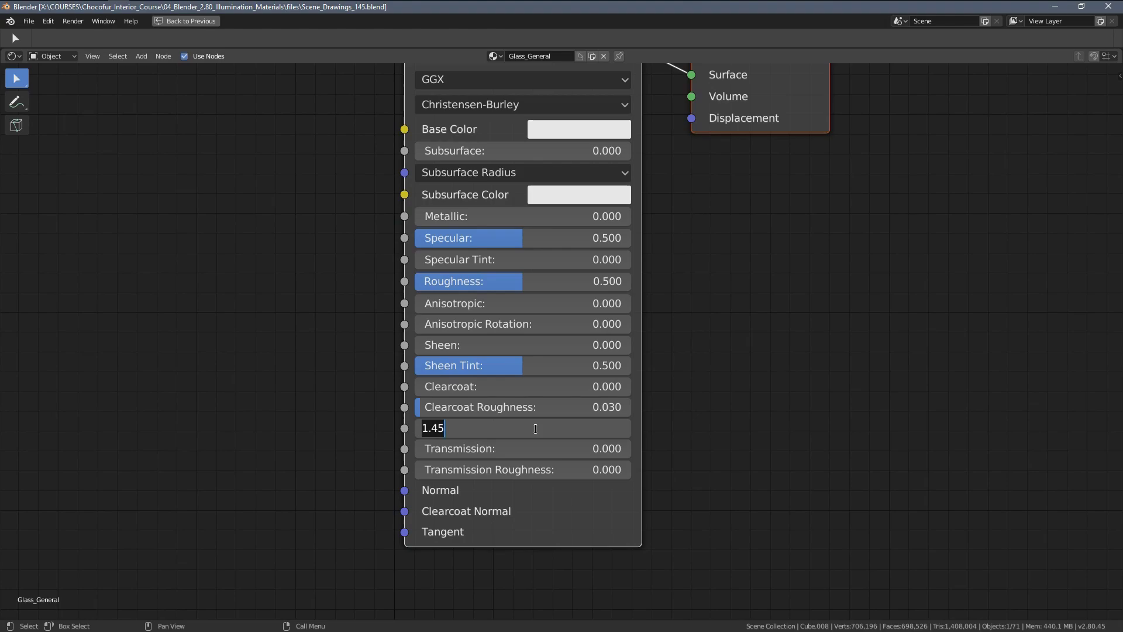
type("1.33")
key("Return")
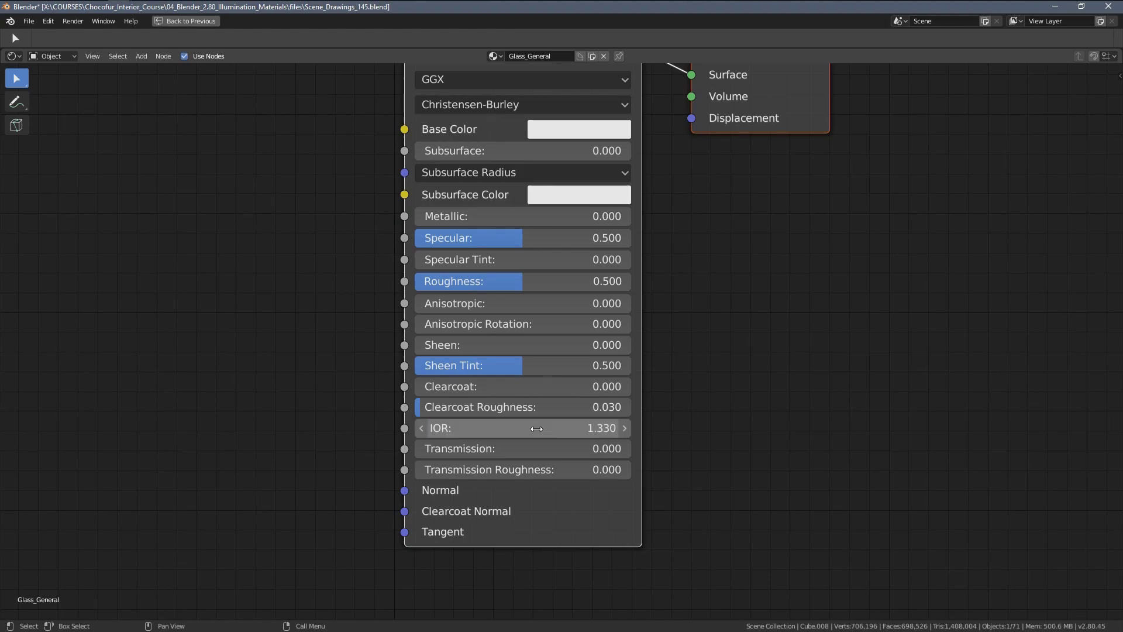
key("ctrl+space")
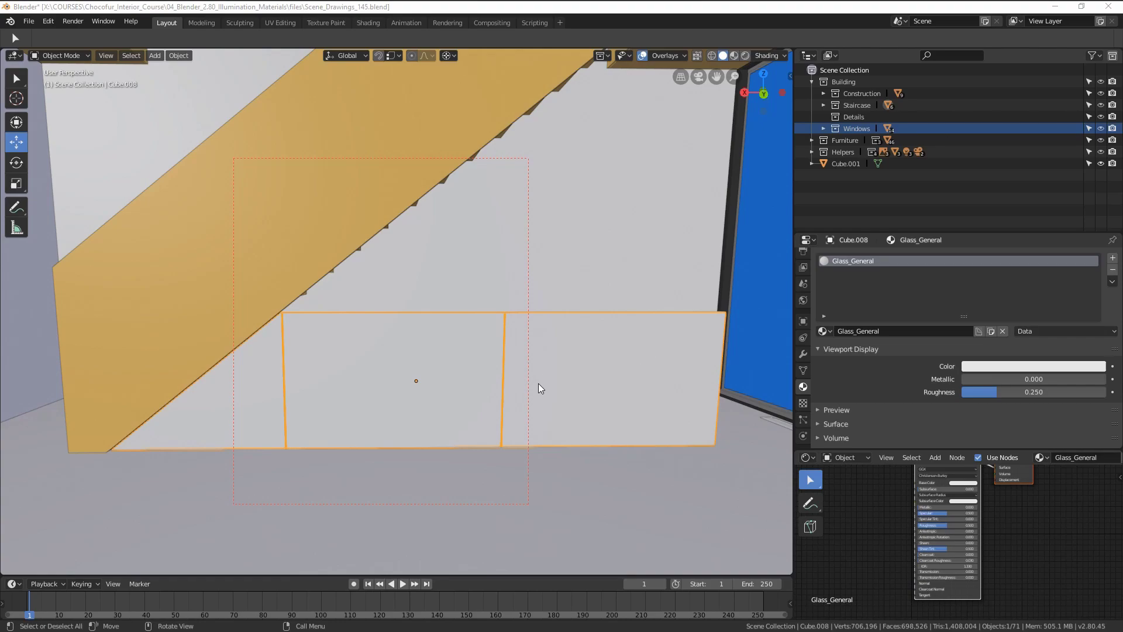
Zoom into the glass railing in the staircase reference photo, then return to Blender.
key("alt+Tab")
scroll(697, 491, "up", 4)
left_click_drag(718, 502, 483, 349)
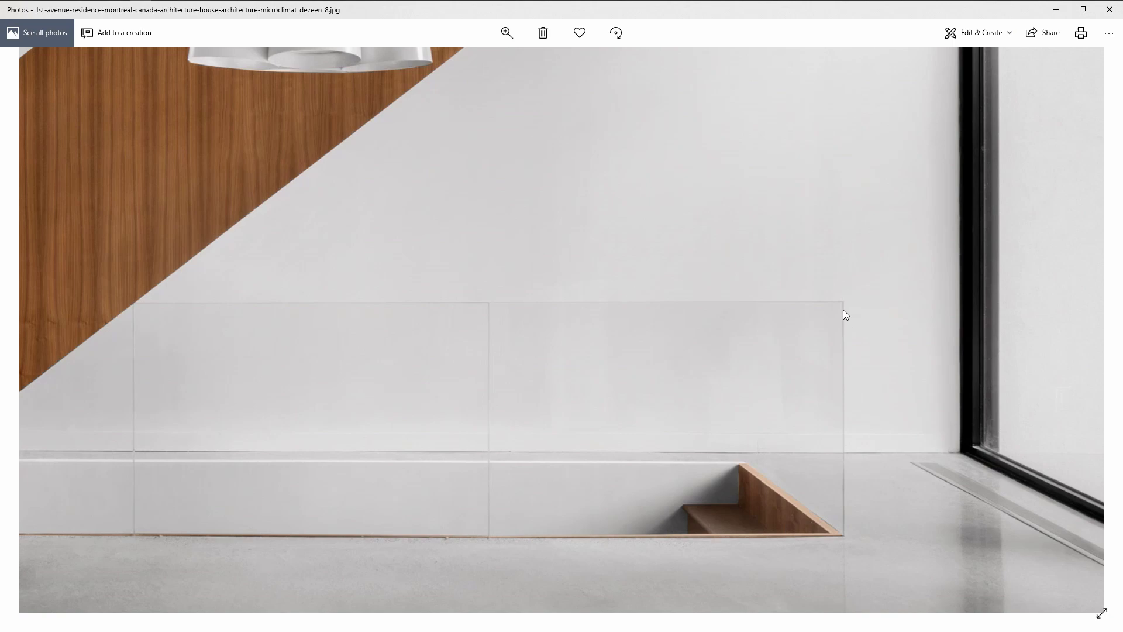
scroll(644, 353, "down", 3)
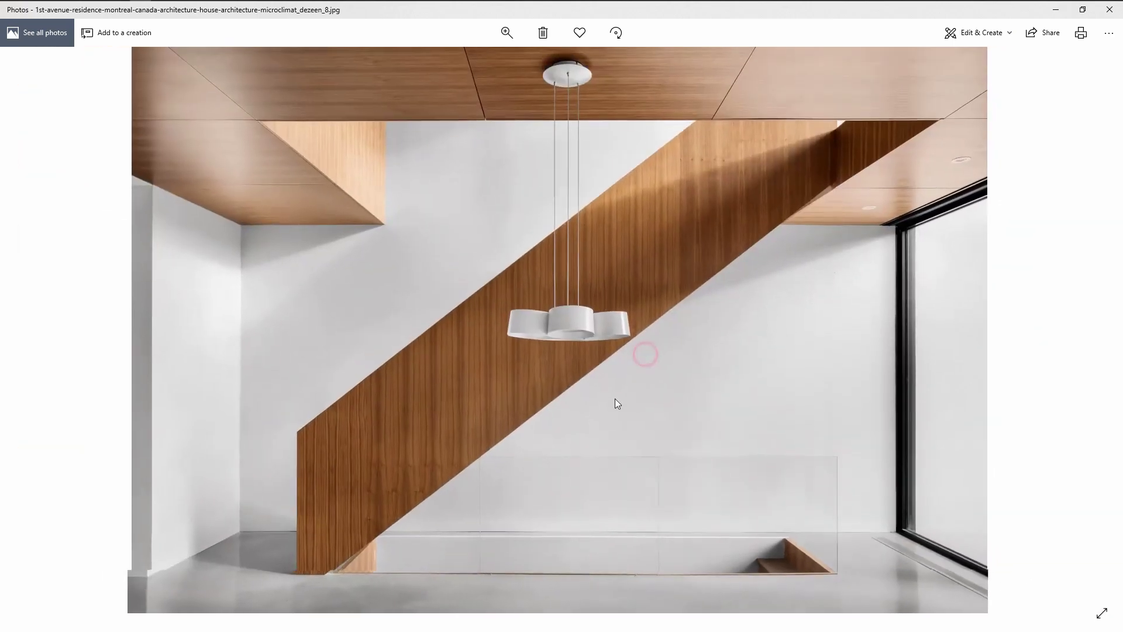
key("alt+Tab")
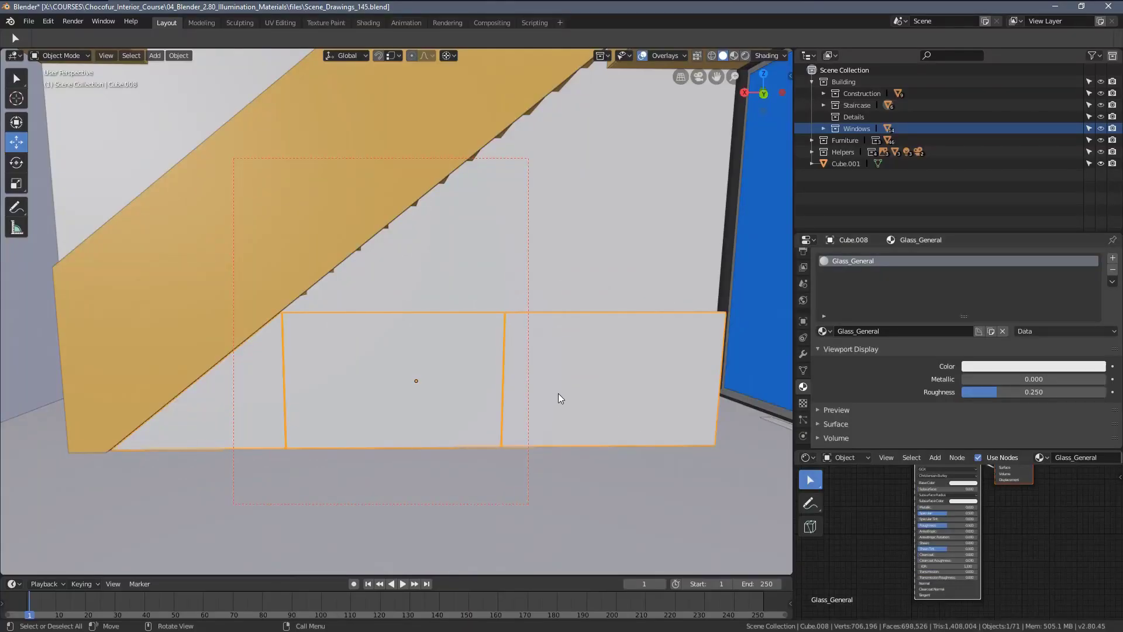
Orbit to the glass panel and set Transmission to 1.000 and Roughness to 0.000.
middle_click_drag(558, 398, 591, 360)
scroll(964, 545, "up", 2)
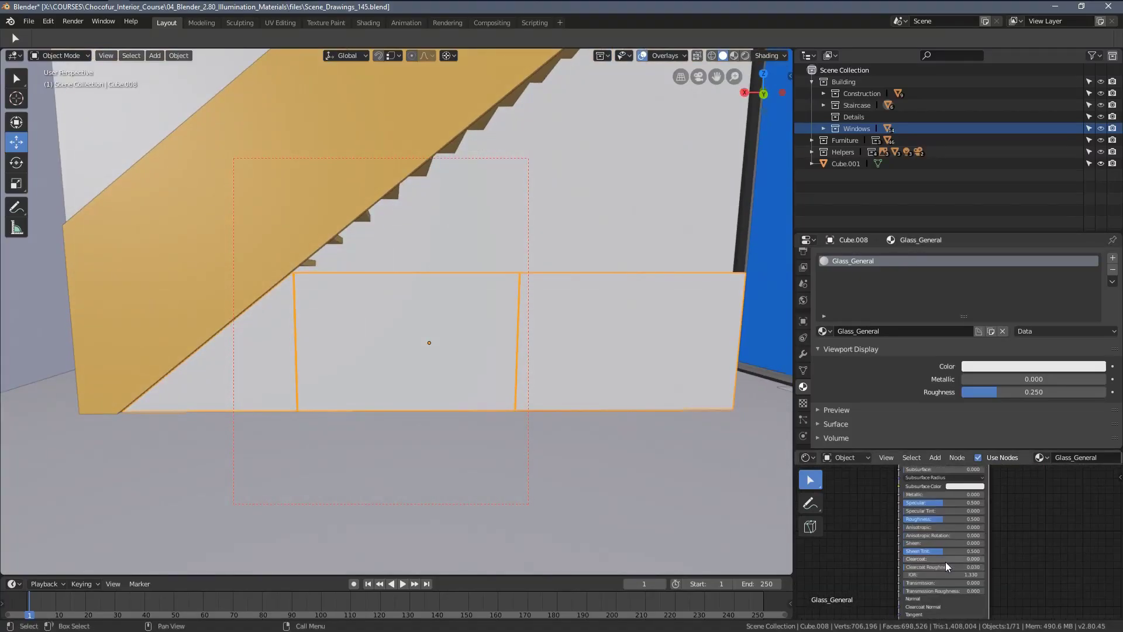
scroll(945, 562, "up", 5)
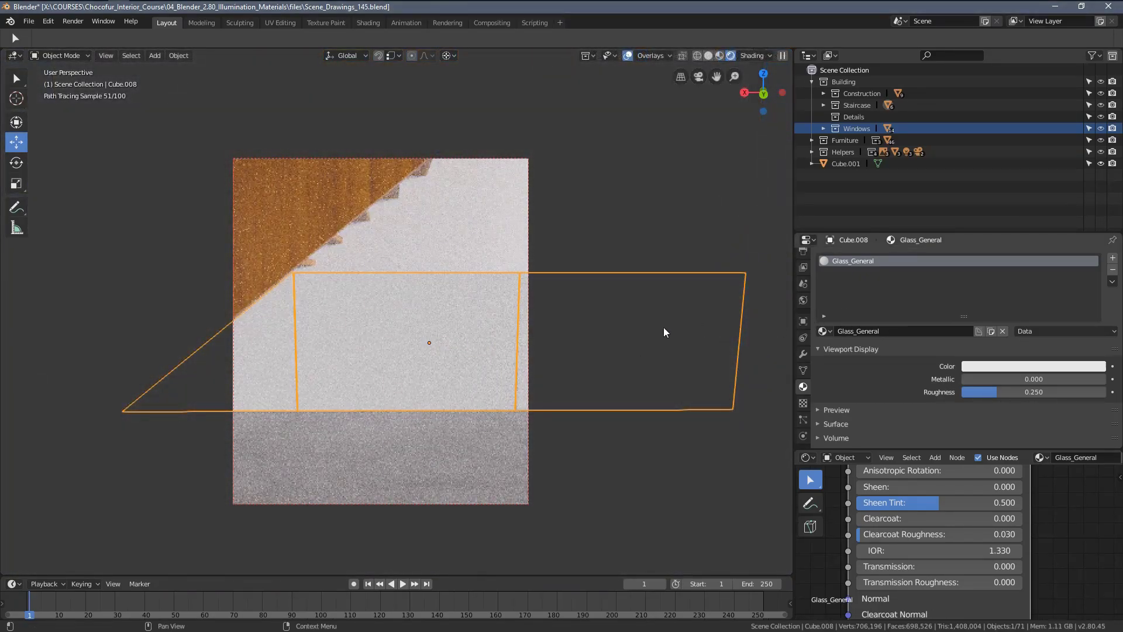
middle_click_drag(605, 326, 657, 316)
scroll(927, 517, "down", 4)
scroll(927, 527, "up", 4)
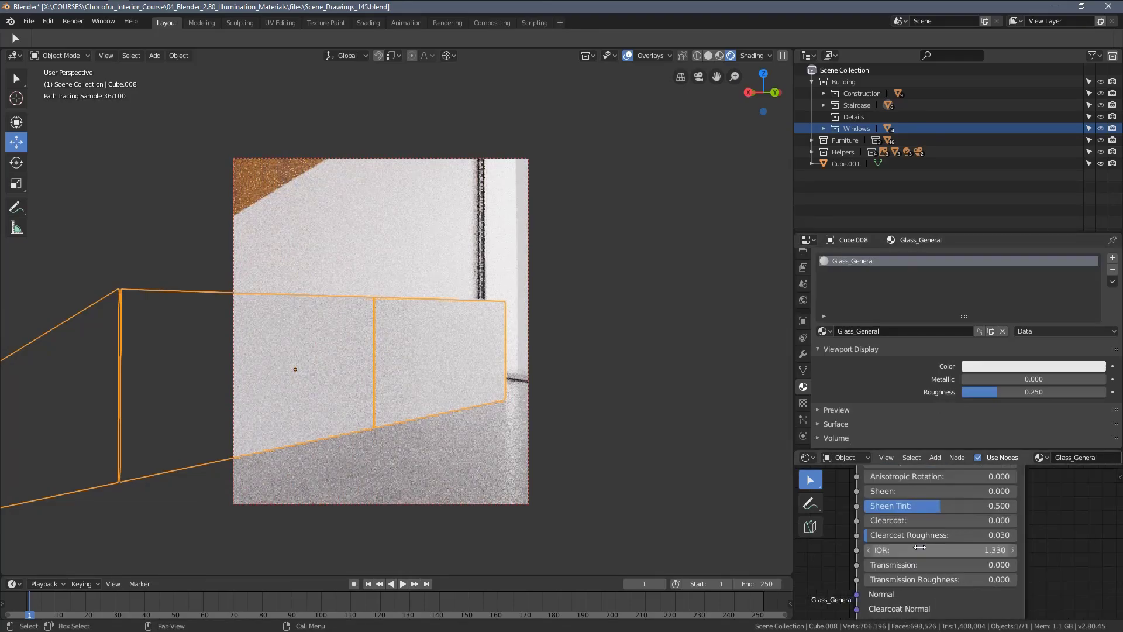
left_click_drag(912, 566, 996, 568)
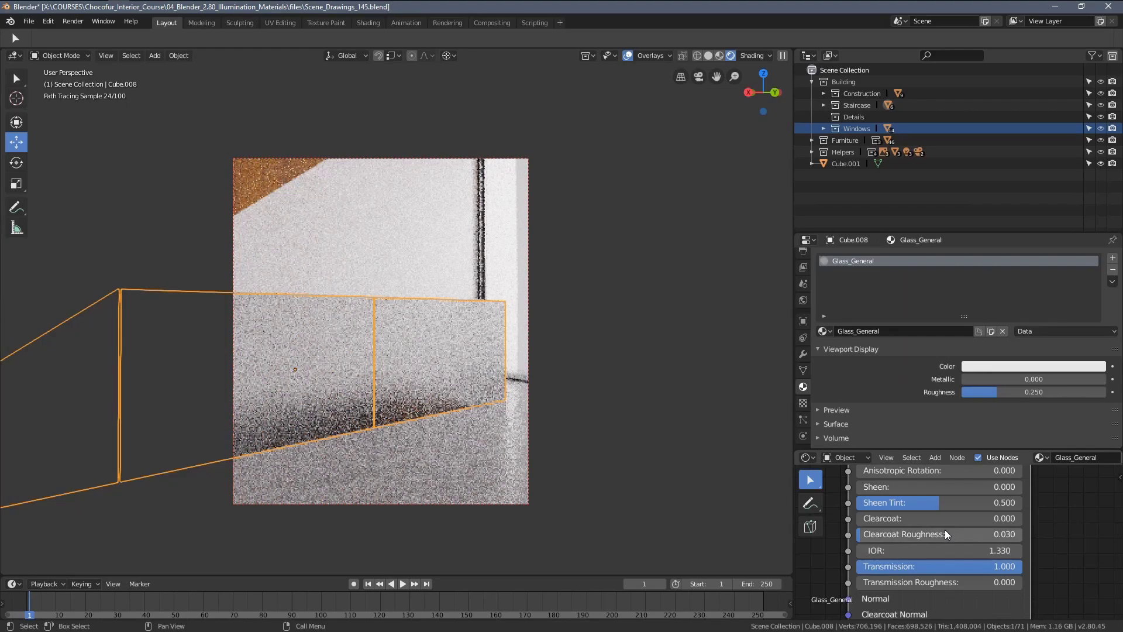
scroll(939, 535, "up", 5, "shift")
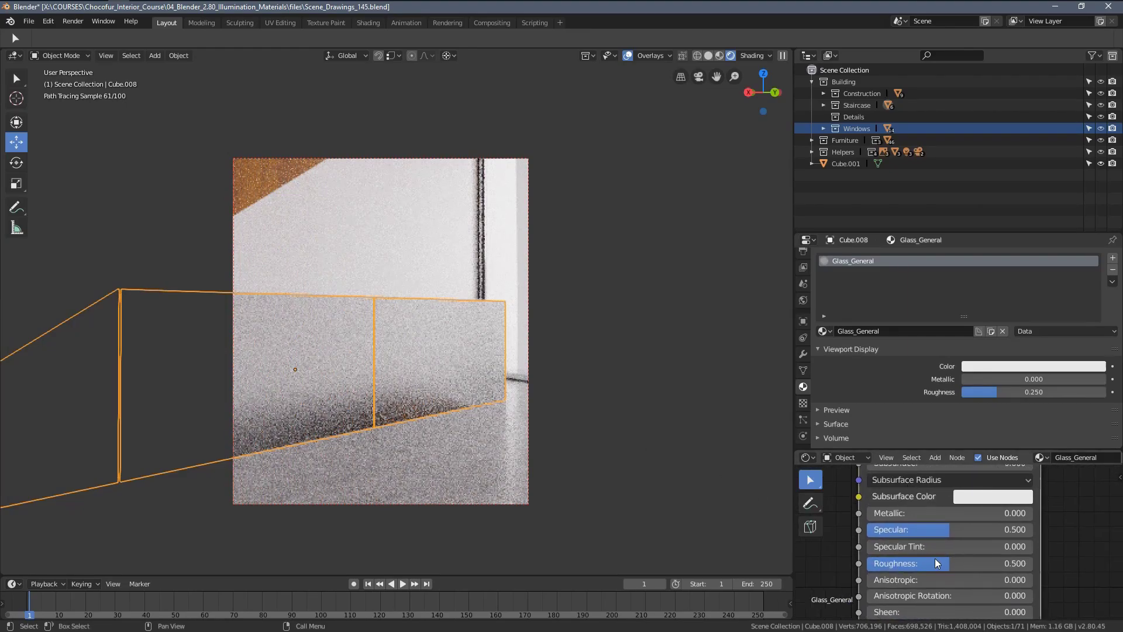
left_click_drag(942, 564, 858, 564)
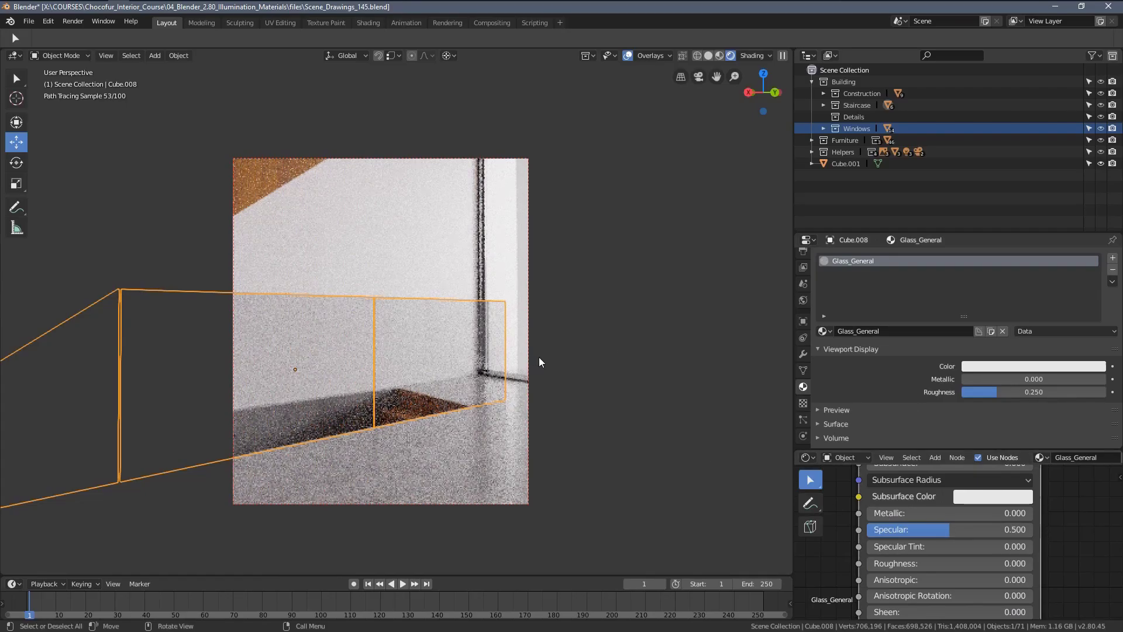
Orbit around the rendered panel to see the stairs through the glass.
middle_click_drag(539, 357, 497, 304)
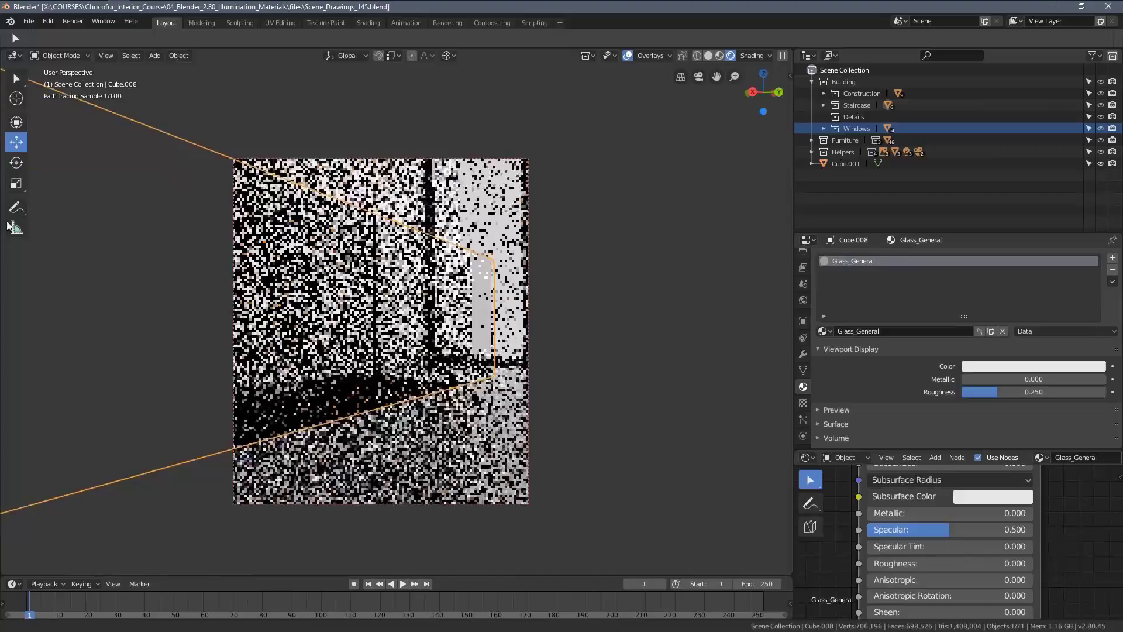
middle_click_drag(7, 226, 406, 258, "shift")
scroll(254, 253, "down", 5)
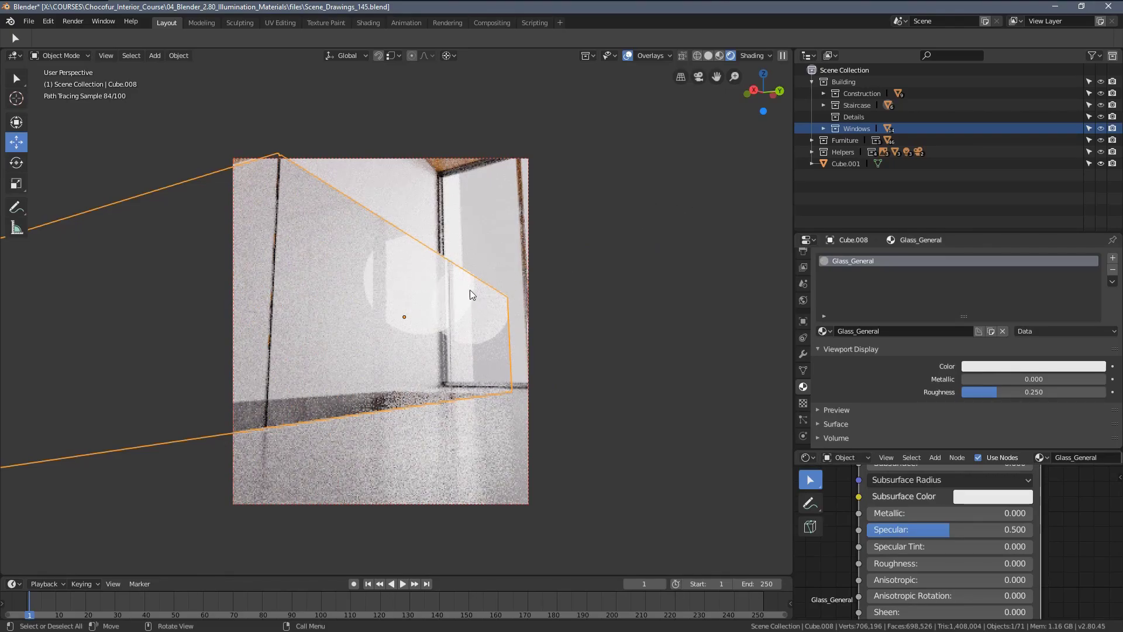
middle_click_drag(469, 289, 399, 356)
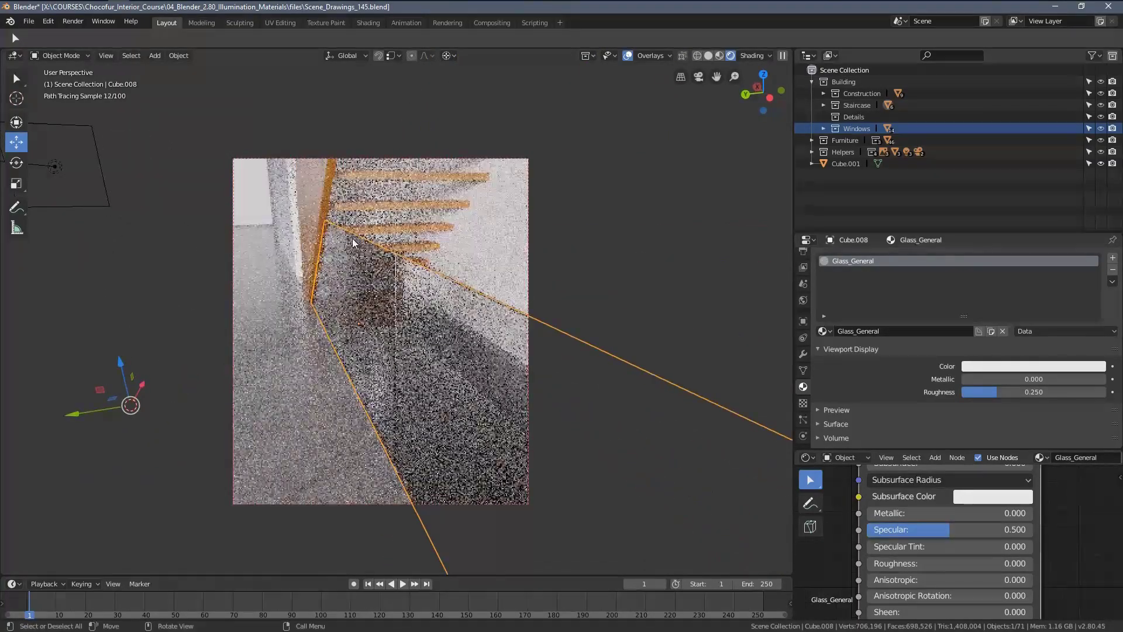
middle_click_drag(384, 282, 377, 315)
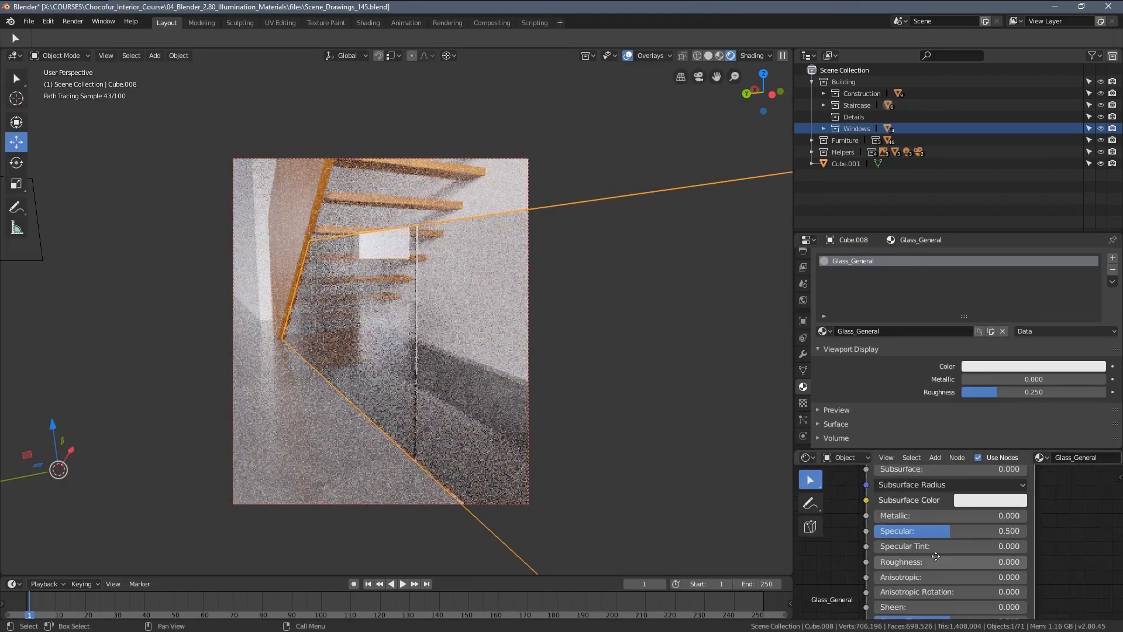
scroll(946, 589, "down", 5)
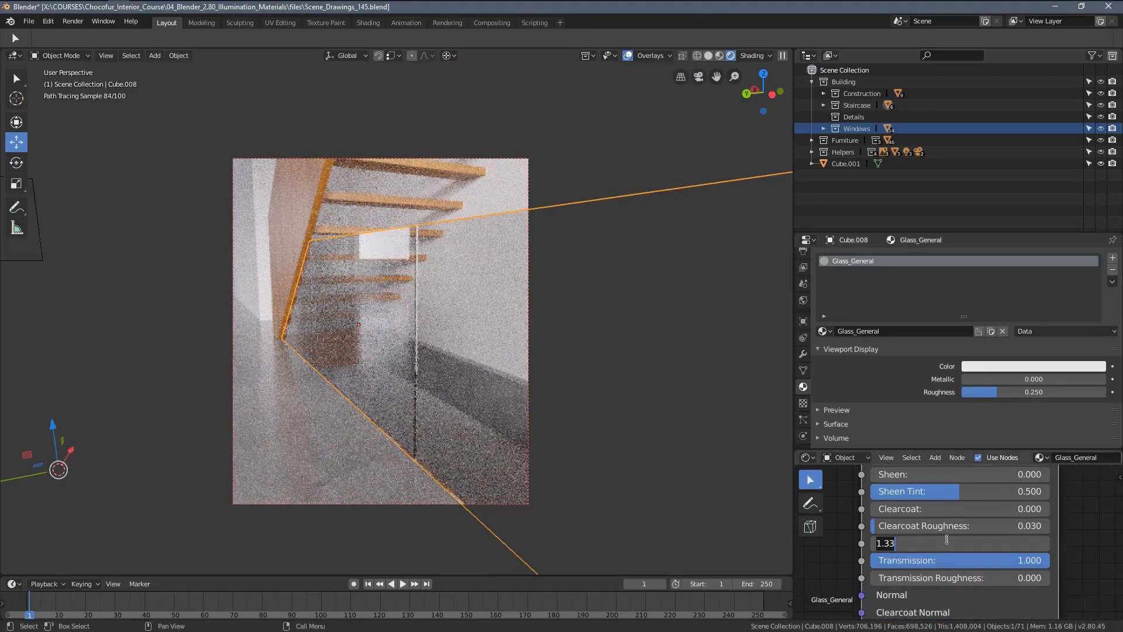
Confirm an IOR of 1.000 and orbit around the rendered glass panel.
key("Return")
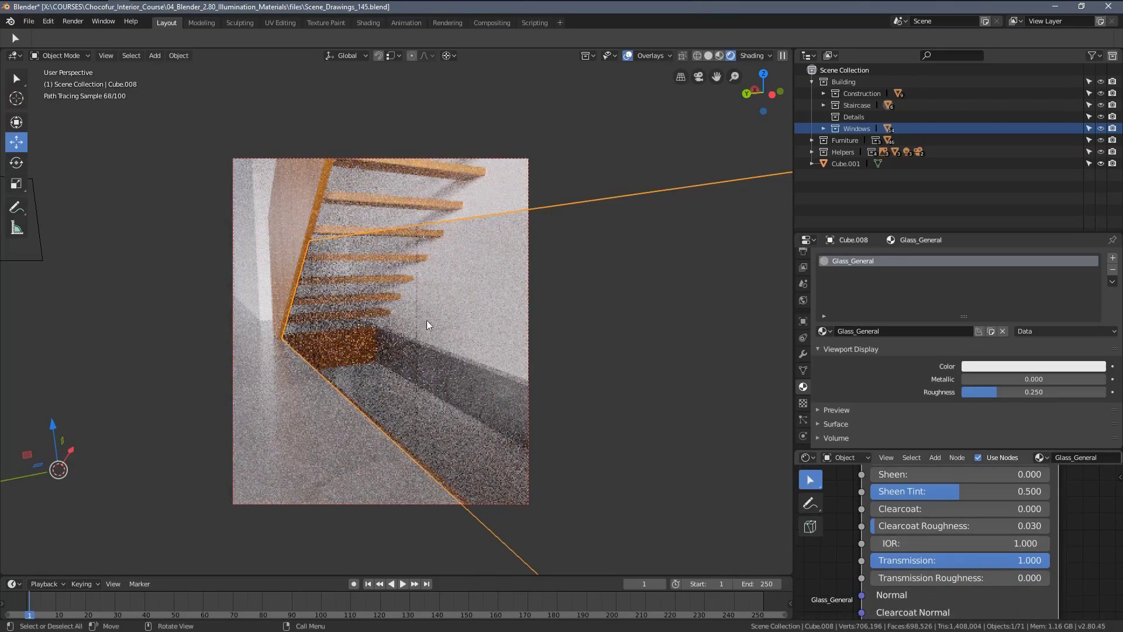
mouse_move(426, 325)
middle_mouse_down()
mouse_move(416, 326)
mouse_move(553, 332)
mouse_move(451, 332)
mouse_move(454, 294)
mouse_move(474, 299)
mouse_move(423, 282)
mouse_move(401, 250)
middle_mouse_up()
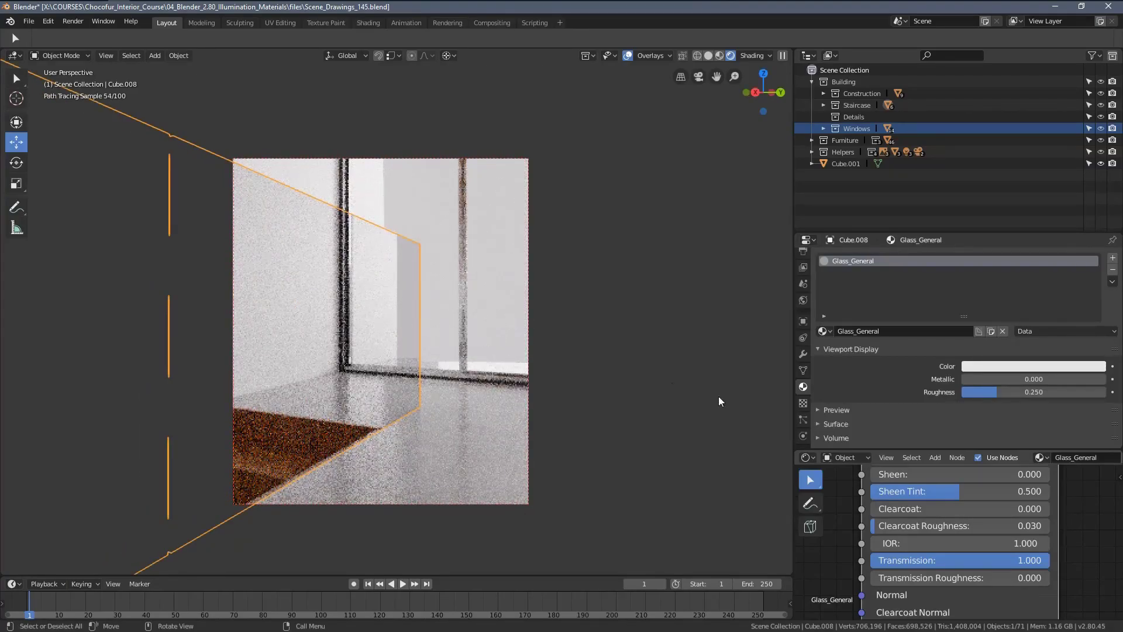
scroll(935, 520, "down", 3)
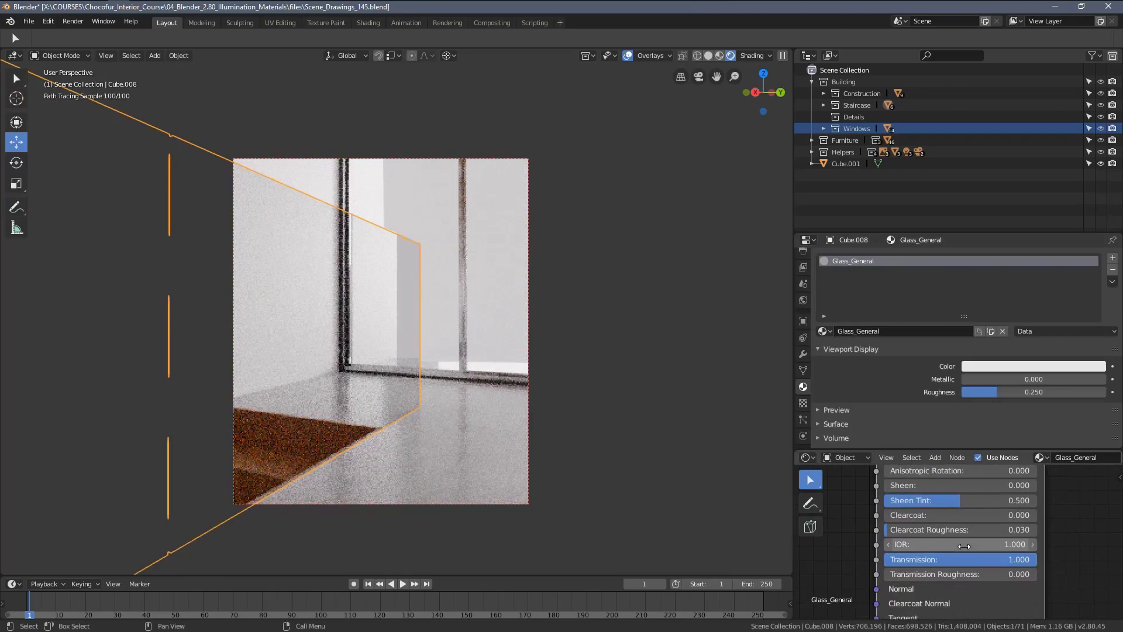
scroll(964, 545, "up", 1)
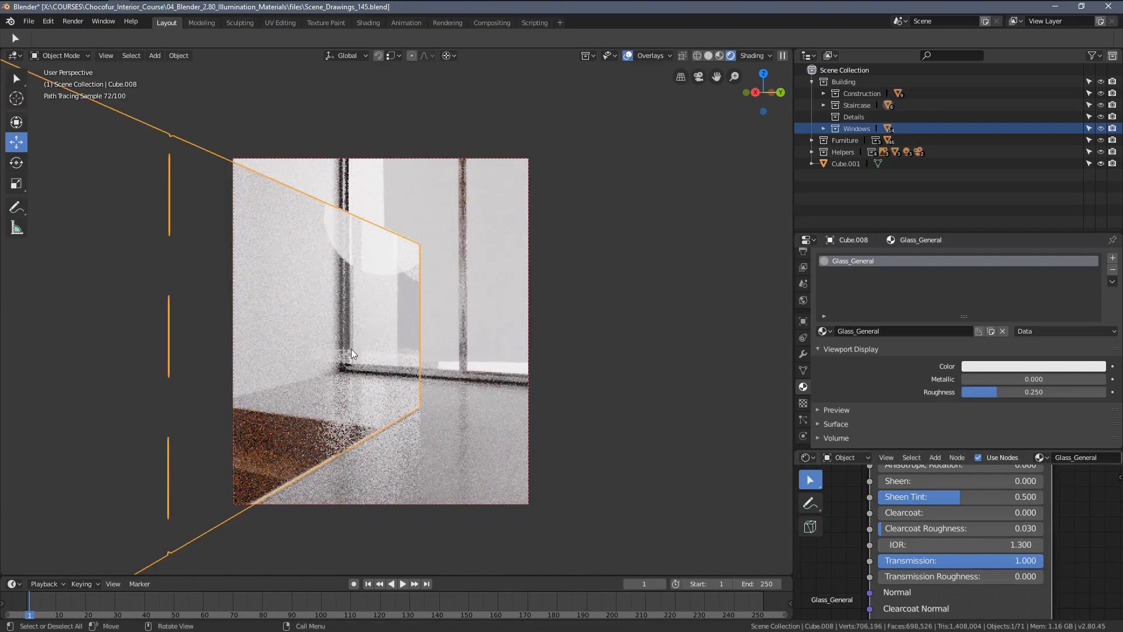
middle_click_drag(351, 353, 383, 313)
scroll(931, 588, "down", 3)
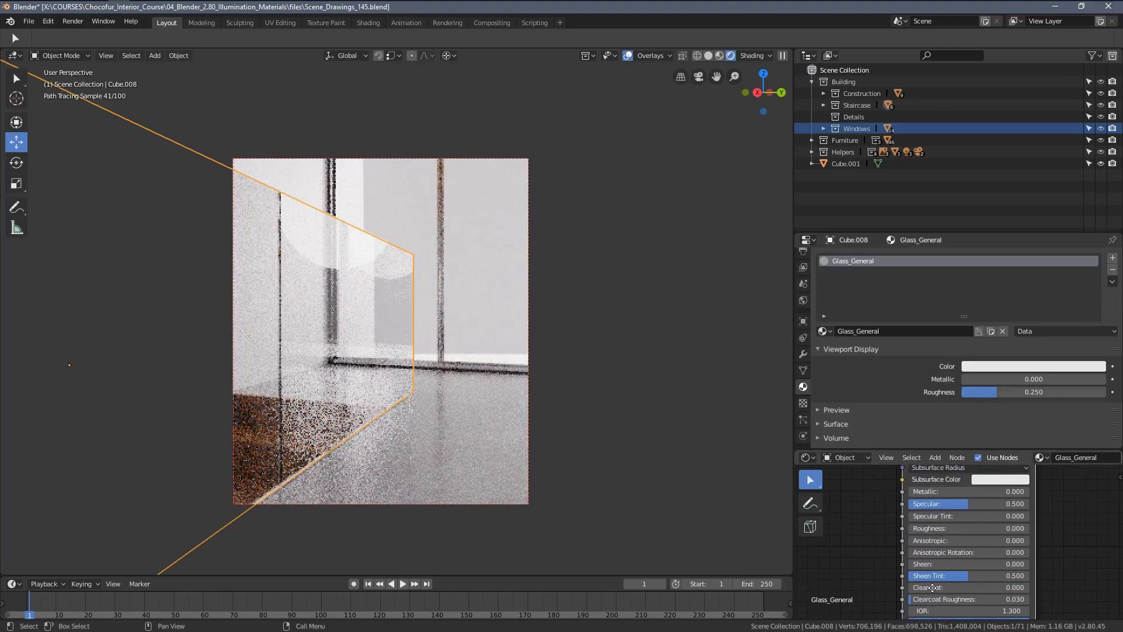
middle_click_drag(931, 587, 915, 627)
mouse_move(531, 398)
middle_mouse_down()
mouse_move(494, 417)
mouse_move(519, 393)
middle_mouse_up()
scroll(979, 517, "up", 3)
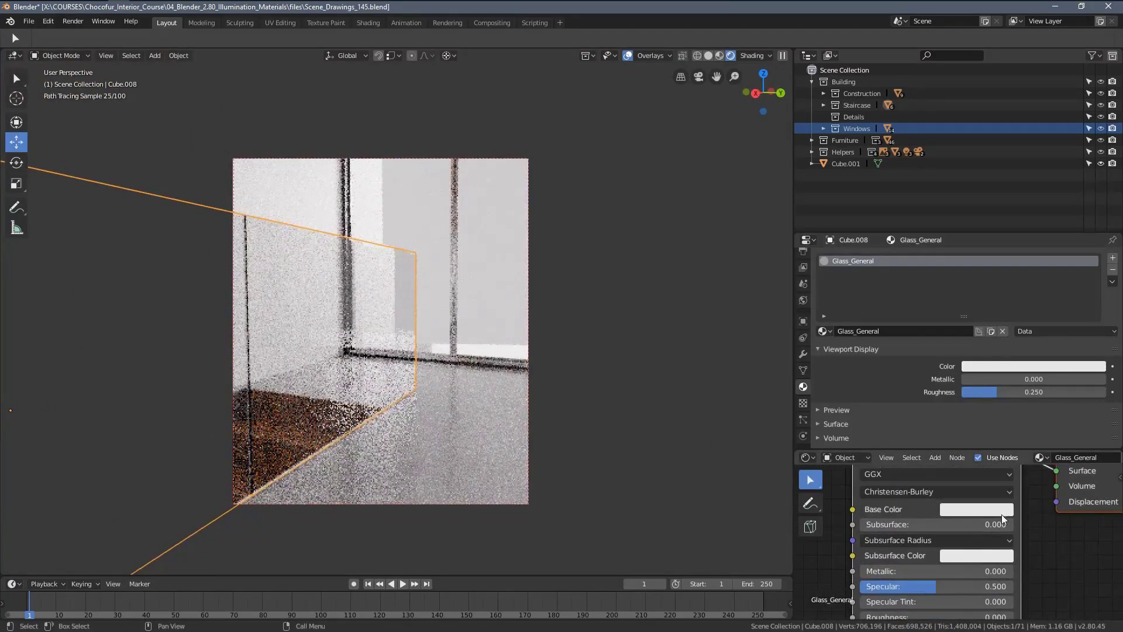
Brighten the Base Color to a value of 0.950 and view the panel straight on.
left_click(985, 508)
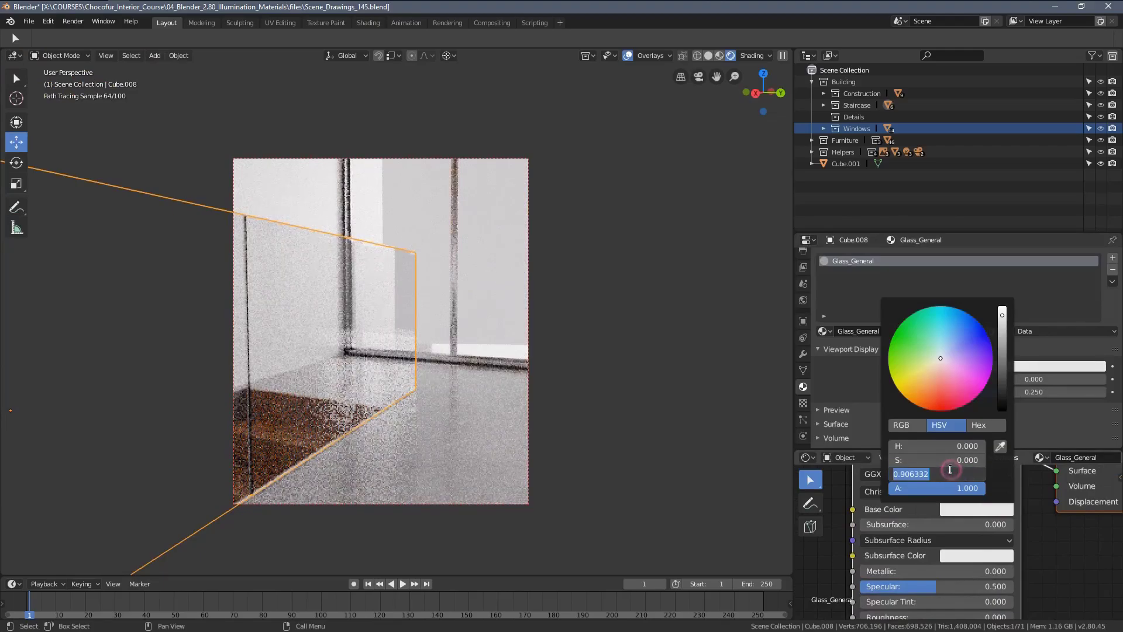
key("Return")
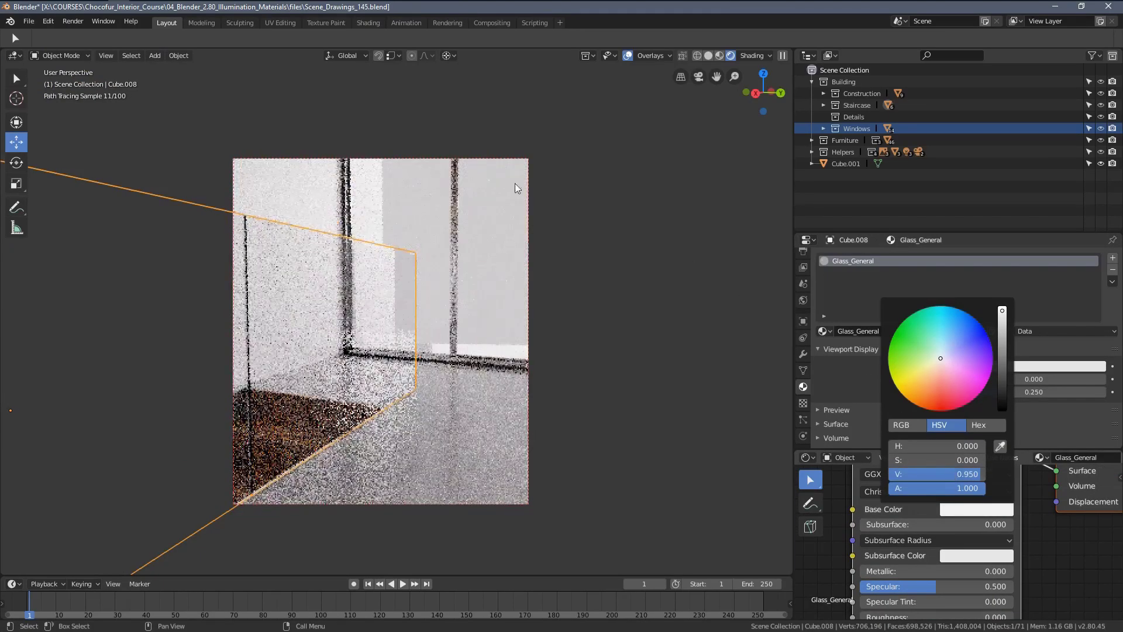
middle_click_drag(489, 264, 353, 275)
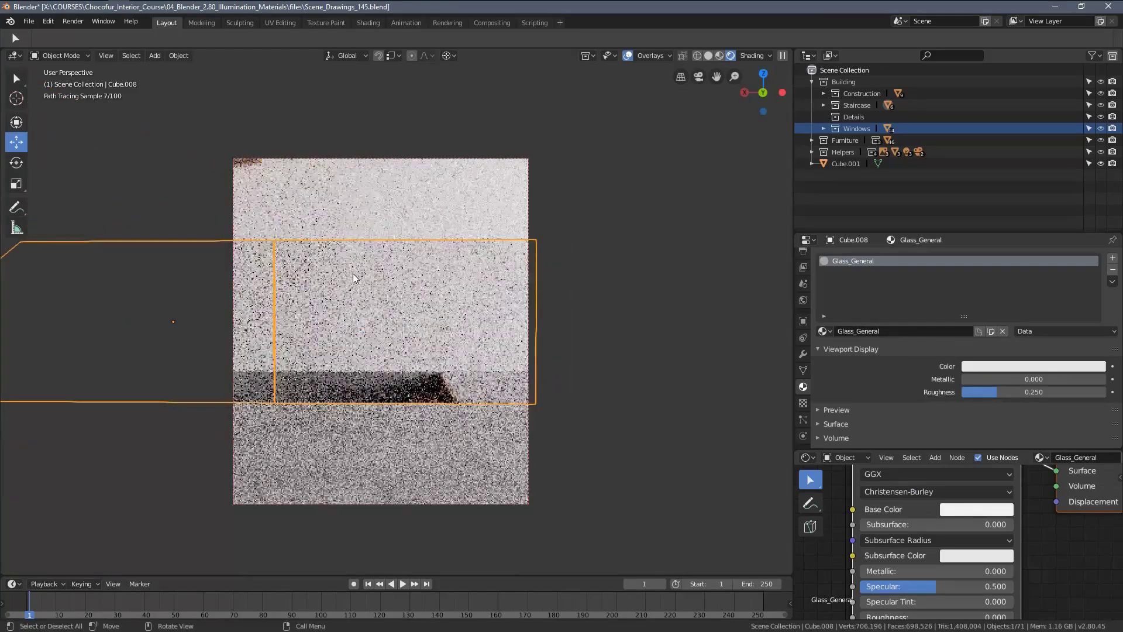
mouse_move(469, 292)
middle_mouse_down("shift")
mouse_move(417, 296)
mouse_move(451, 299)
middle_mouse_up("shift")
Set the glass material's IOR to 1.000 and deselect the panel to judge the render.
scroll(949, 563, "down", 5)
middle_click_drag(949, 558, 947, 468)
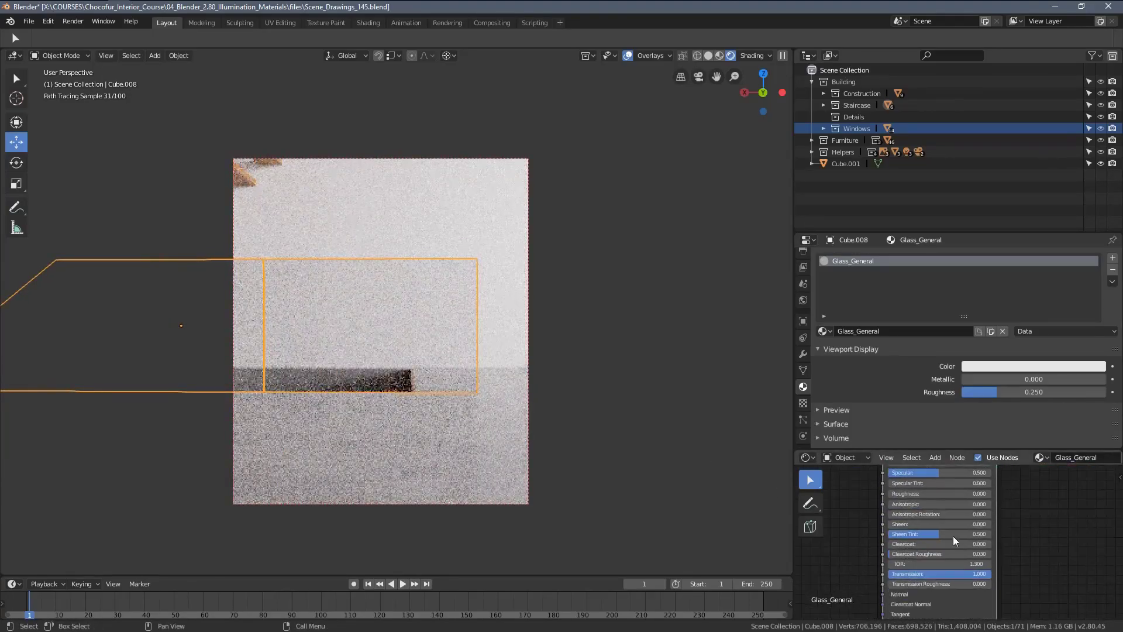
scroll(952, 537, "up", 6)
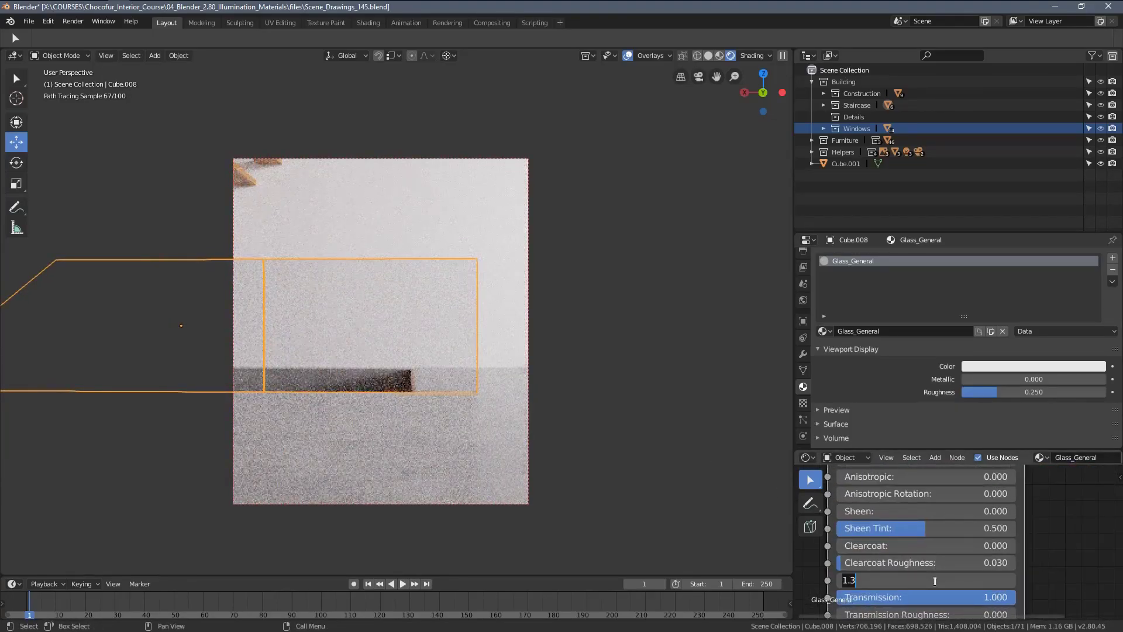
key("Return")
left_click(468, 378)
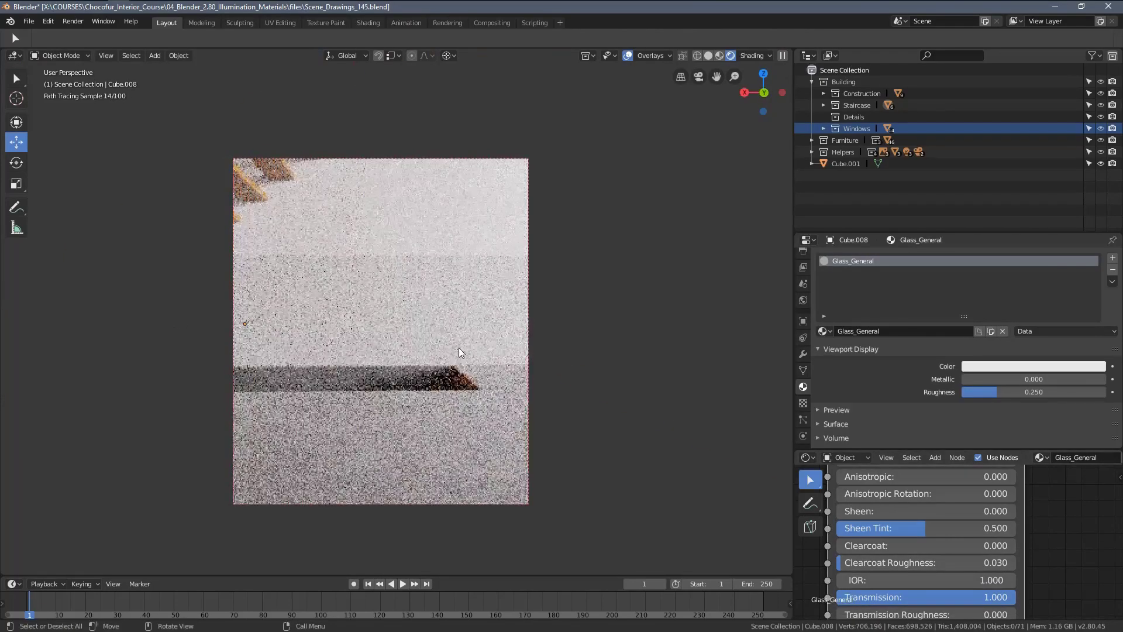
mouse_move(475, 384)
middle_mouse_down()
mouse_move(401, 357)
mouse_move(448, 381)
middle_mouse_up()
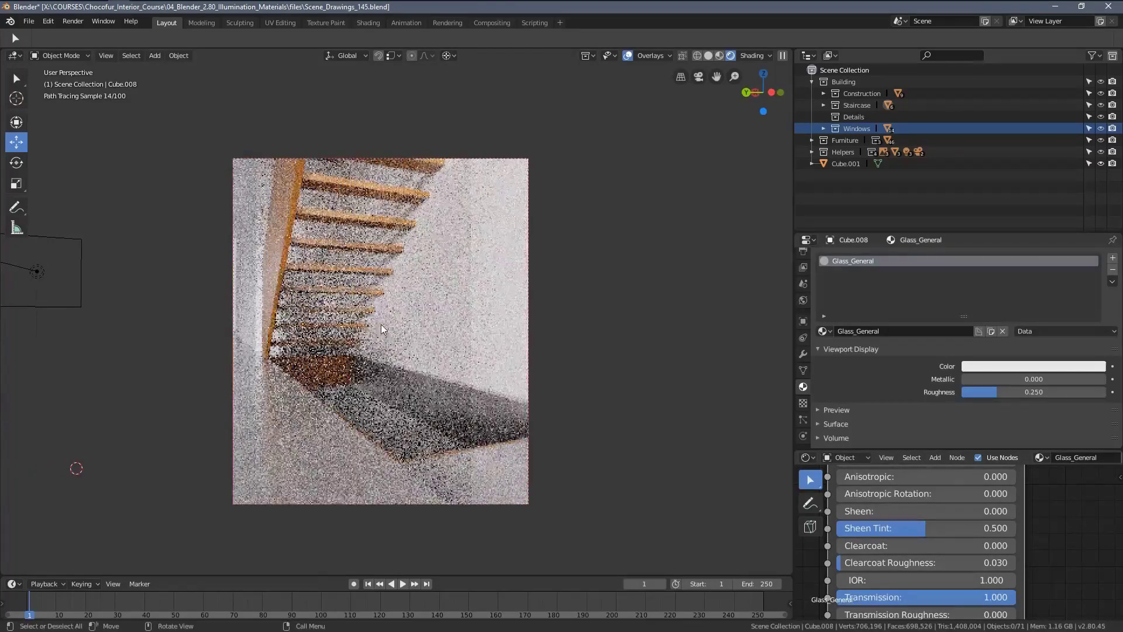
Raise Specular from 0.500 to 1.000 and enlarge the node editor to show the whole node.
scroll(947, 520, "up", 4, "shift")
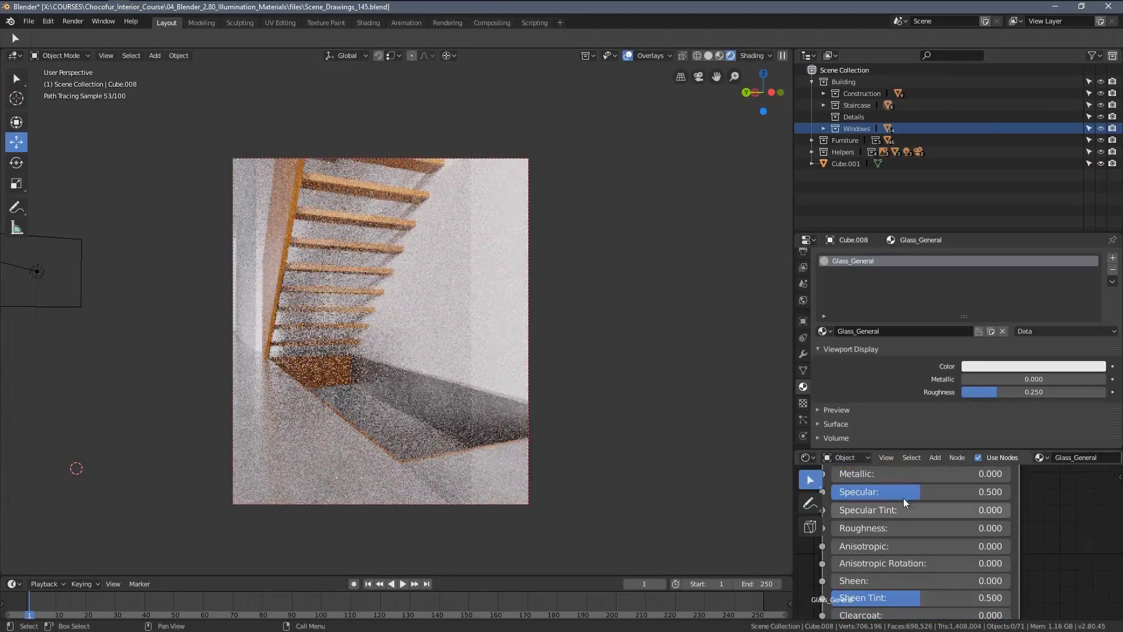
left_click_drag(922, 491, 994, 491)
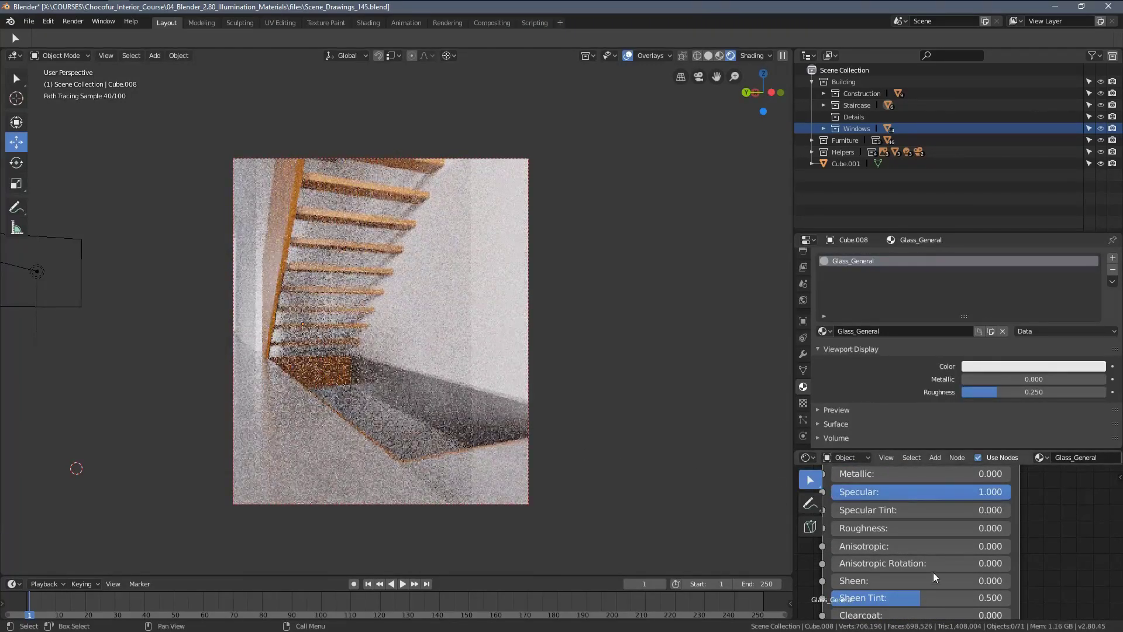
scroll(932, 576, "down", 4, "shift")
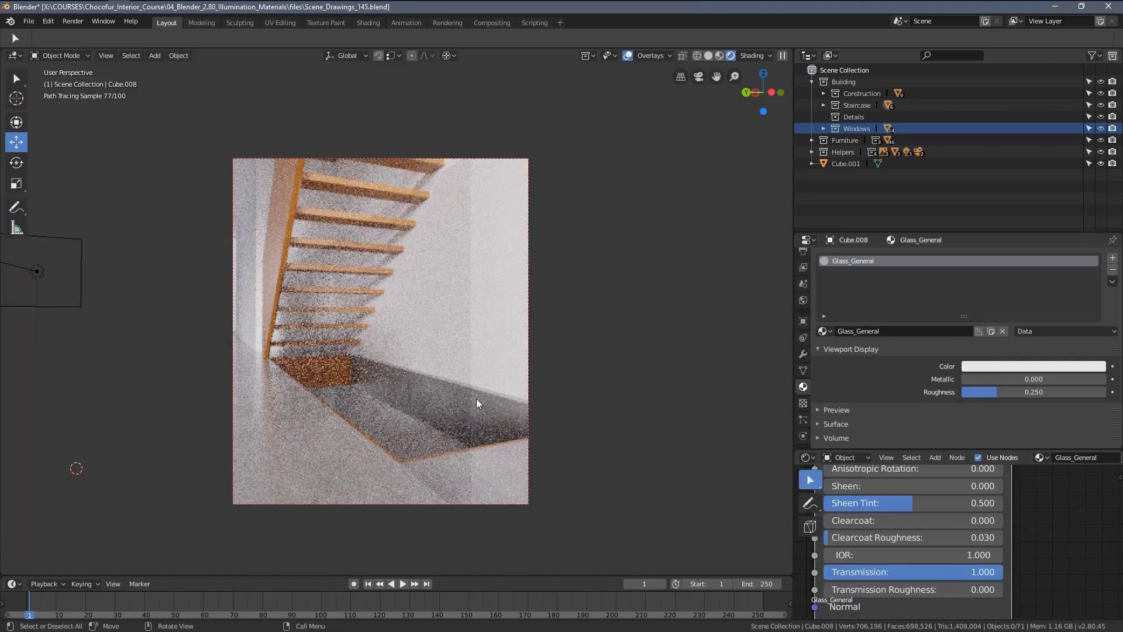
mouse_move(510, 393)
middle_mouse_down()
mouse_move(476, 402)
mouse_move(524, 388)
mouse_move(434, 369)
mouse_move(477, 371)
middle_mouse_up()
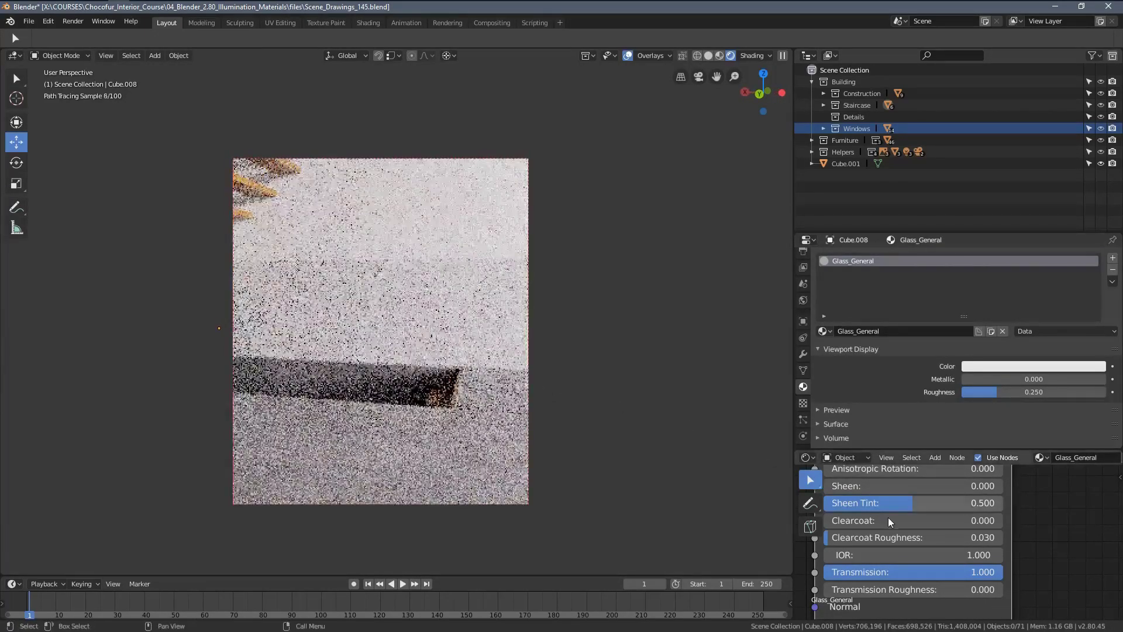
scroll(929, 530, "down", 5)
middle_click_drag(963, 517, 948, 558)
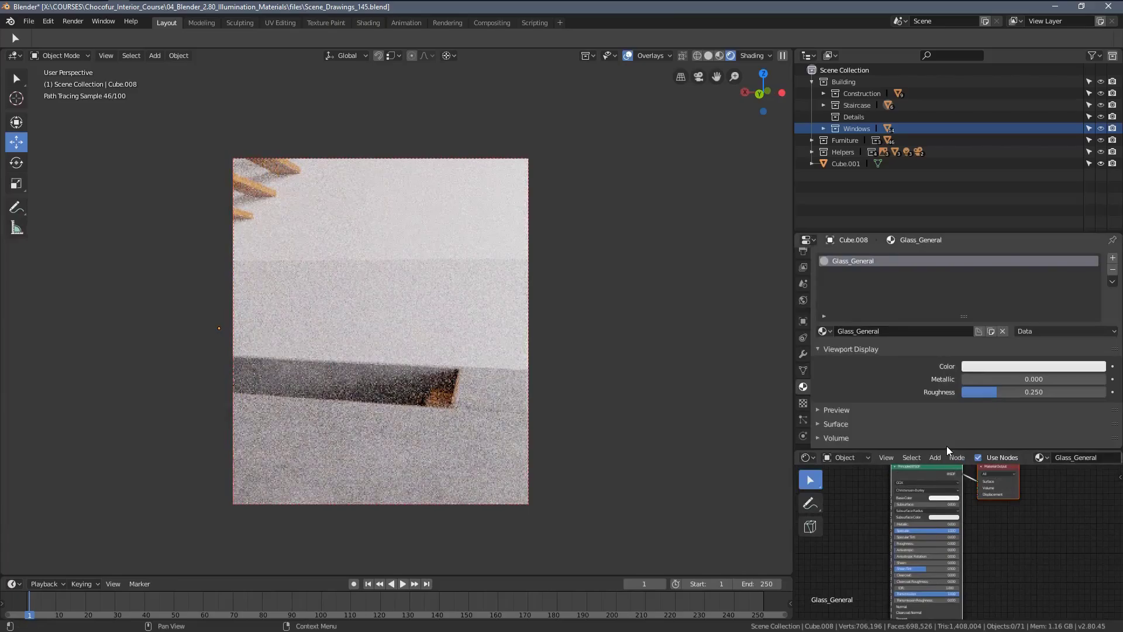
left_click_drag(945, 448, 944, 406)
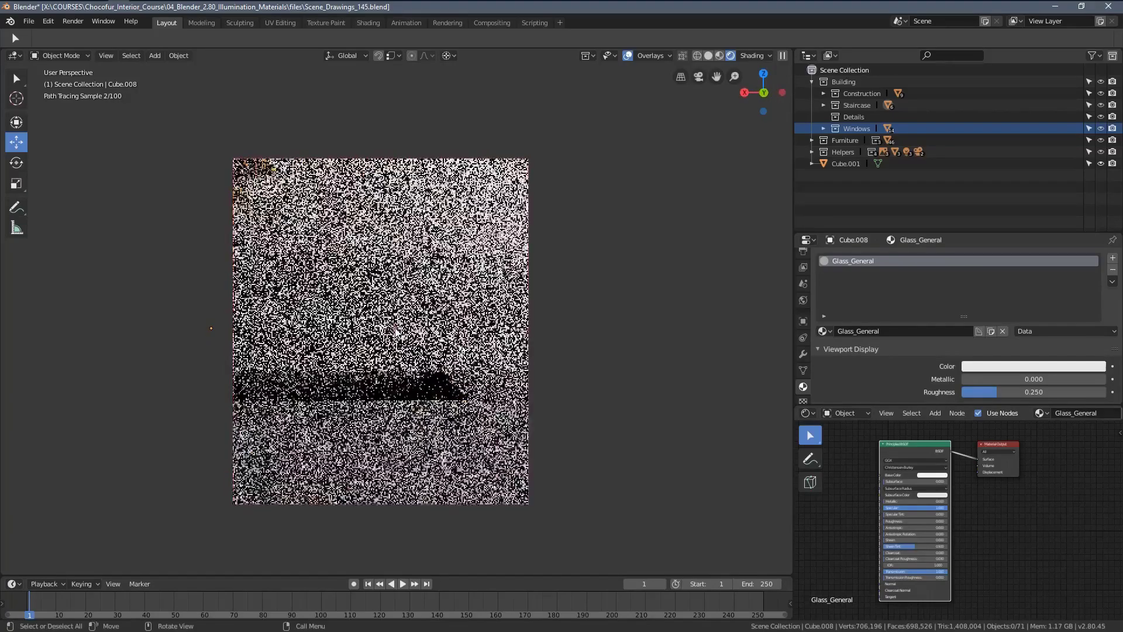
Frame the selected panel Cube.008 and delete the Principled BSDF node in the maximized editor.
left_click(412, 334)
key("KP_Decimal")
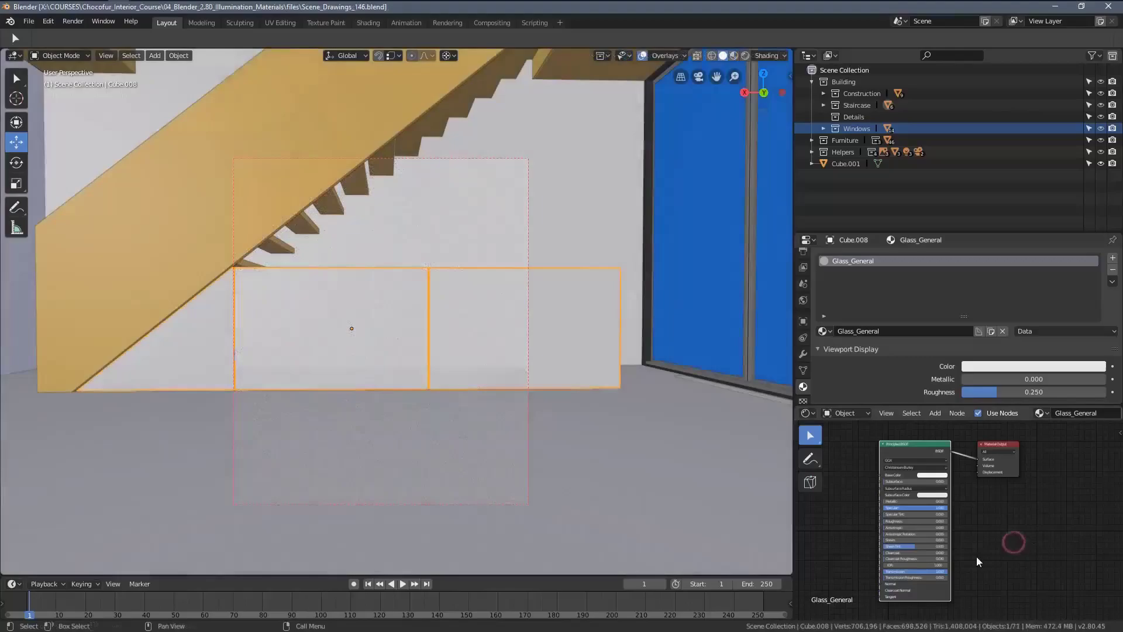
key("ctrl+space")
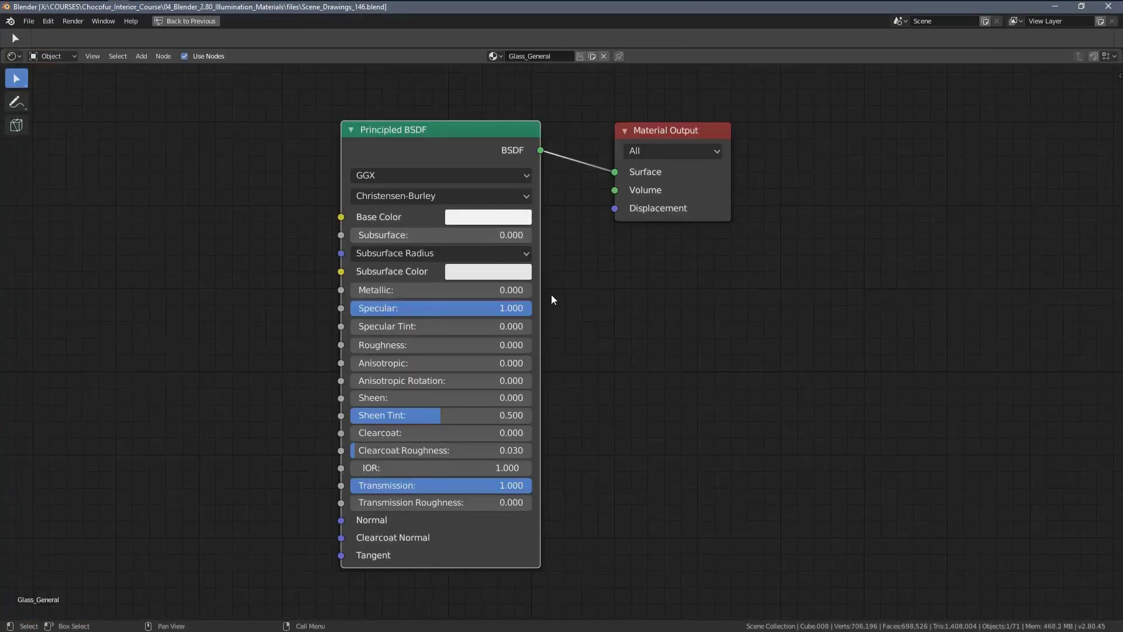
middle_click_drag(552, 295, 589, 329)
left_click_drag(486, 169, 395, 166)
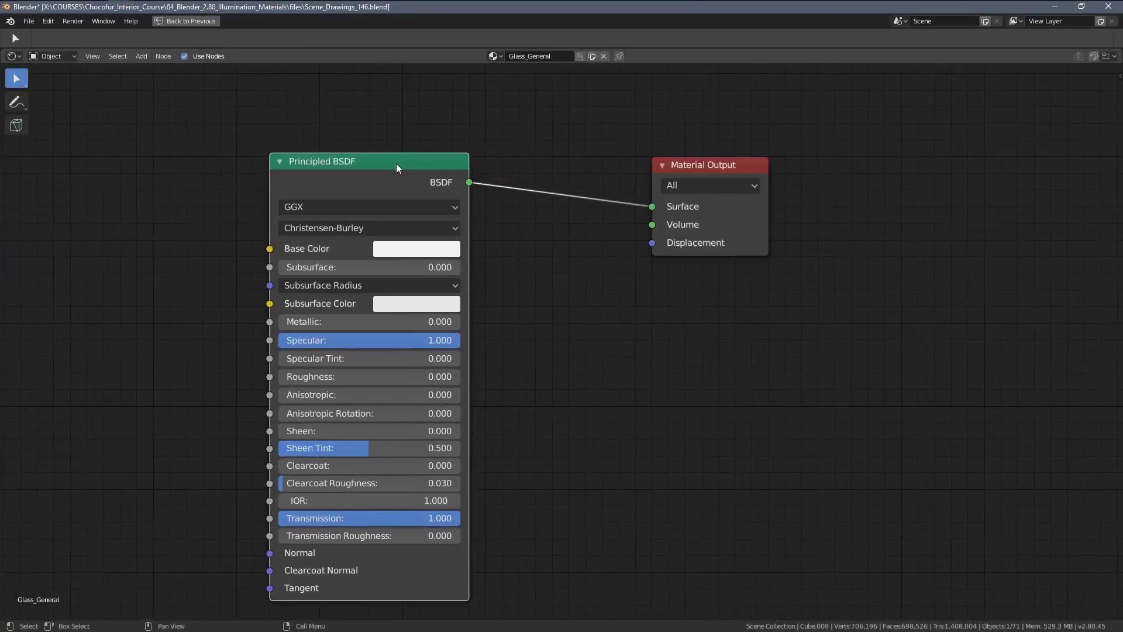
key("x")
scroll(427, 212, "down", 3)
middle_click_drag(430, 215, 484, 221)
middle_click_drag(391, 230, 456, 241)
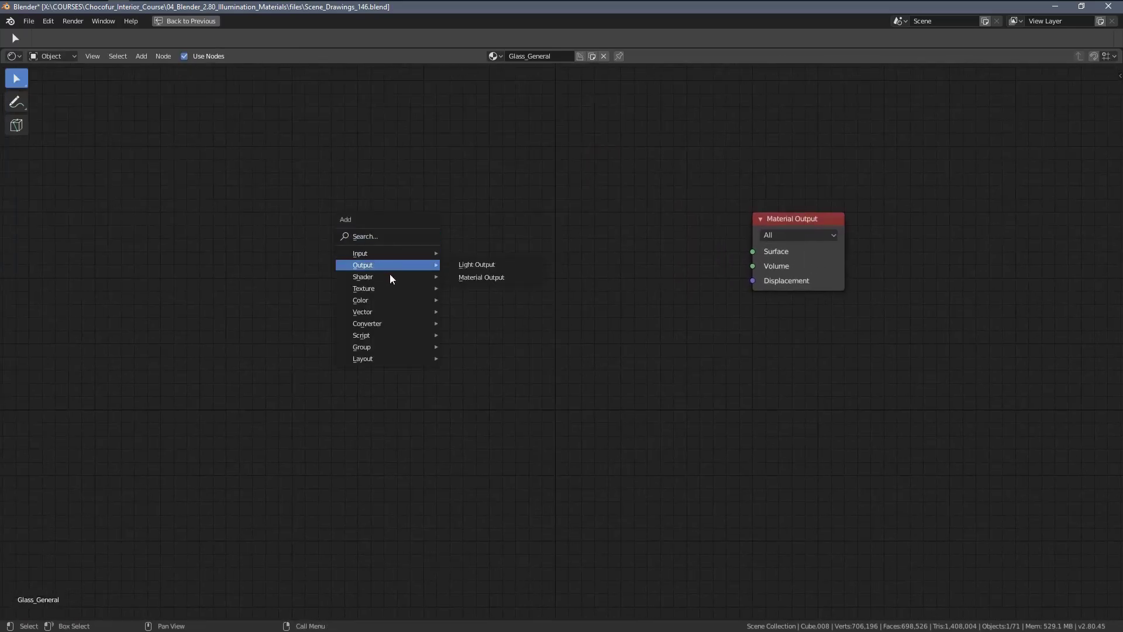
Add a Glass BSDF node left of the Material Output.
mouse_move(387, 280)
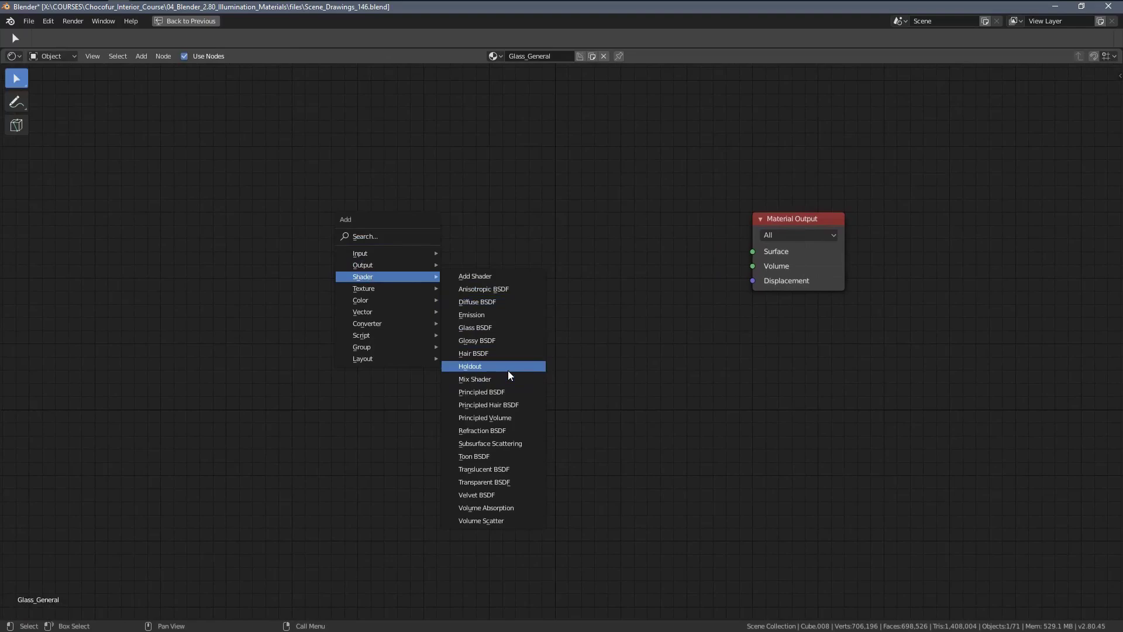
left_click(502, 332)
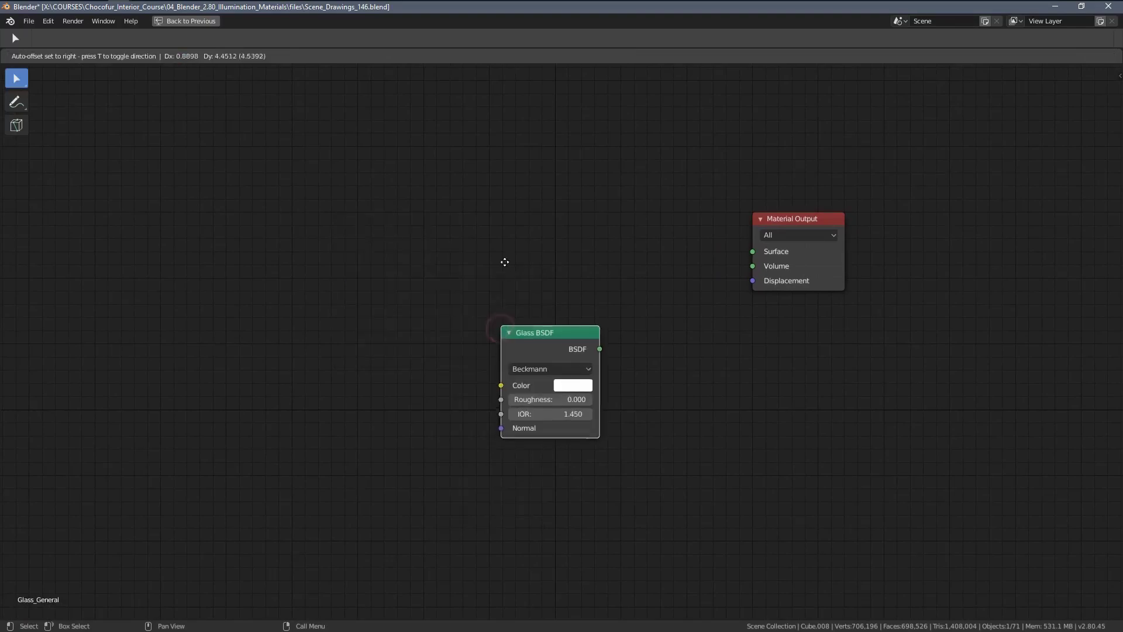
left_click(531, 329)
scroll(531, 330, "up", 1)
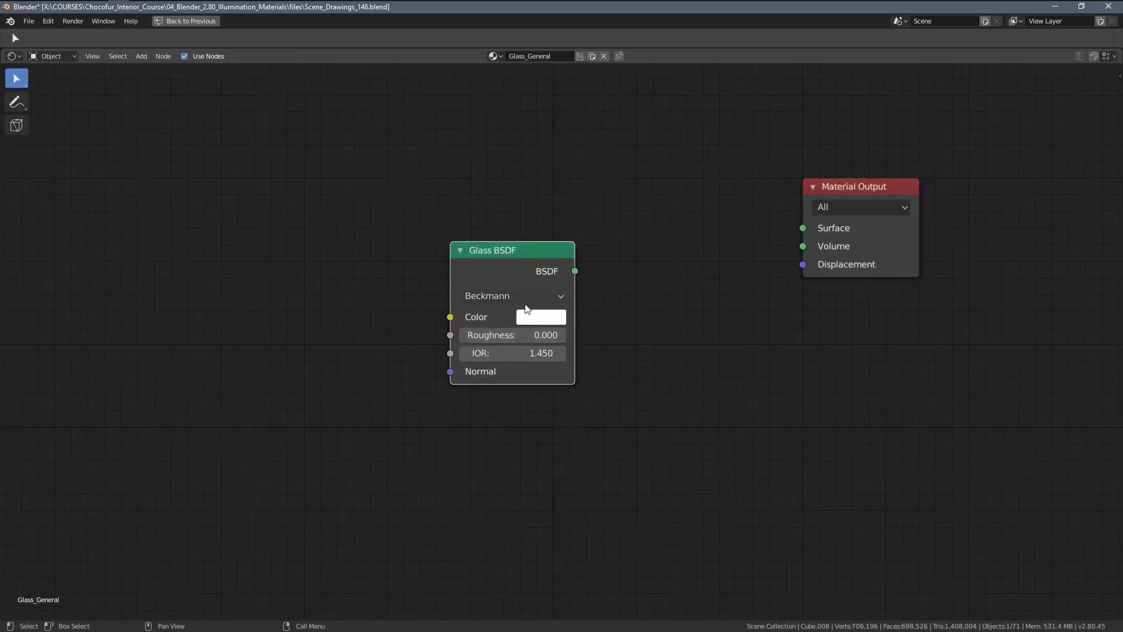
left_click_drag(579, 345, 606, 330)
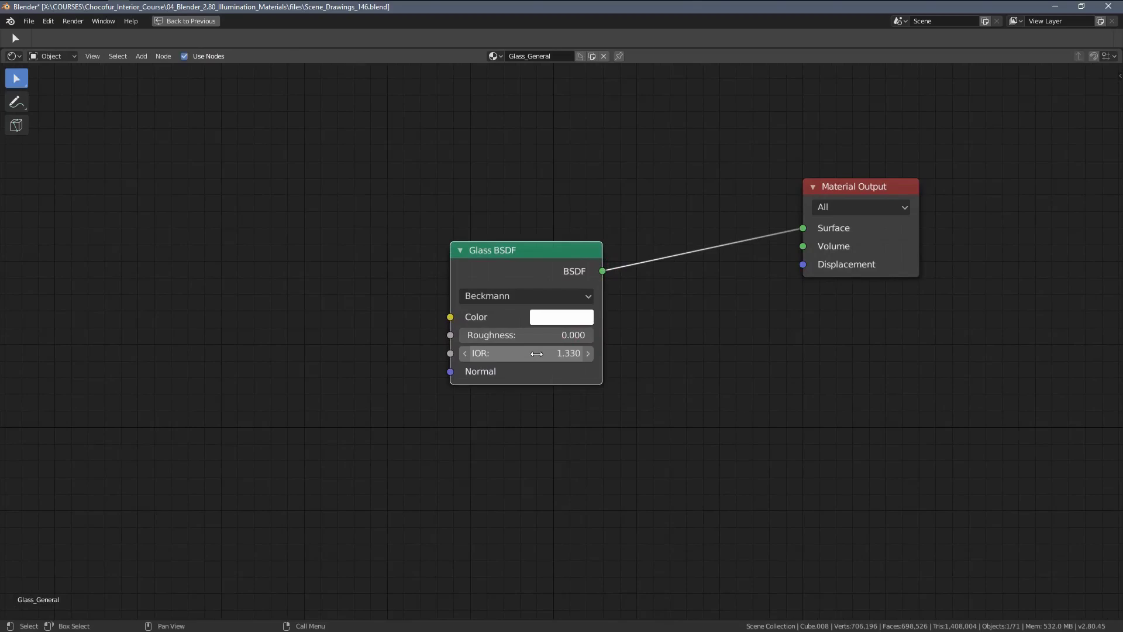
Switch the viewport to Rendered shading and orbit to the panel.
key("ctrl+space")
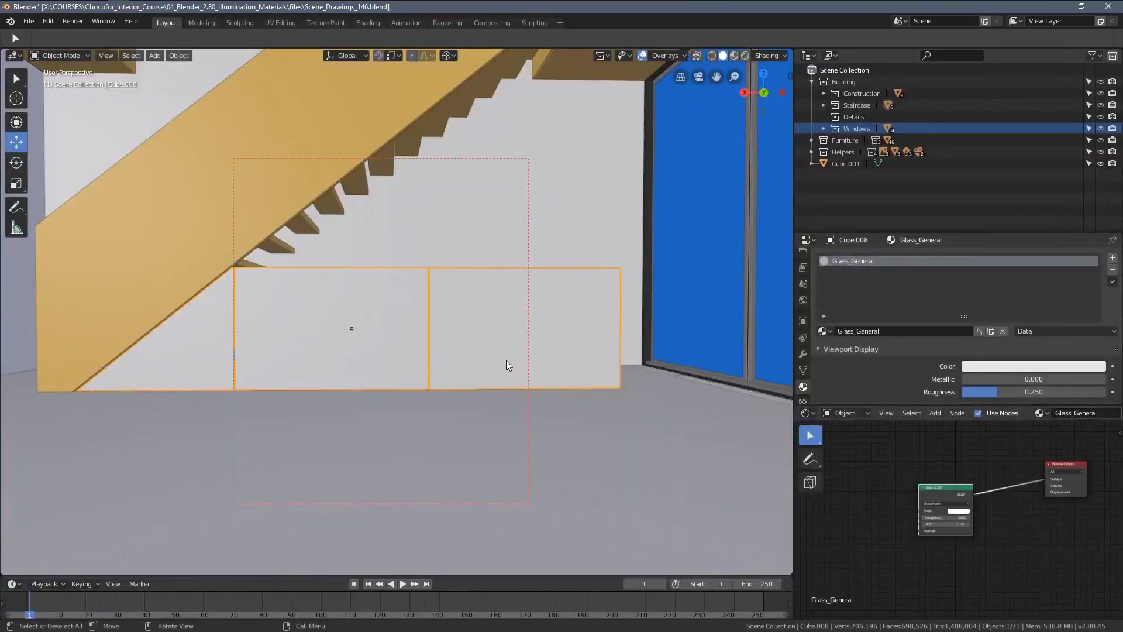
key("z")
left_click(497, 292)
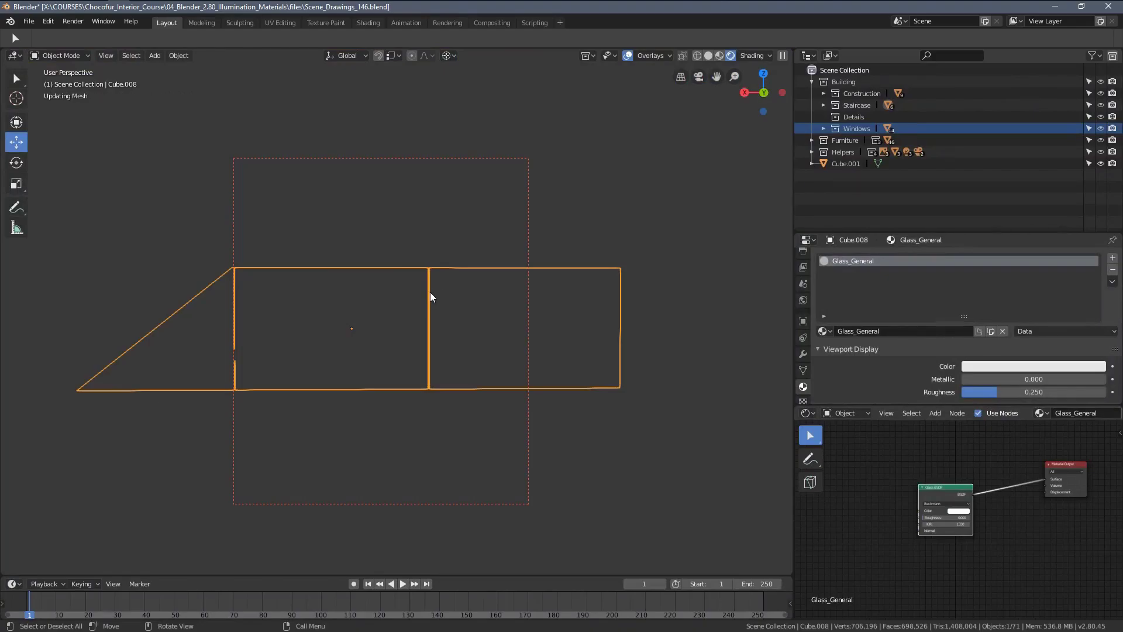
middle_click_drag(431, 293, 379, 350)
scroll(957, 522, "up", 1)
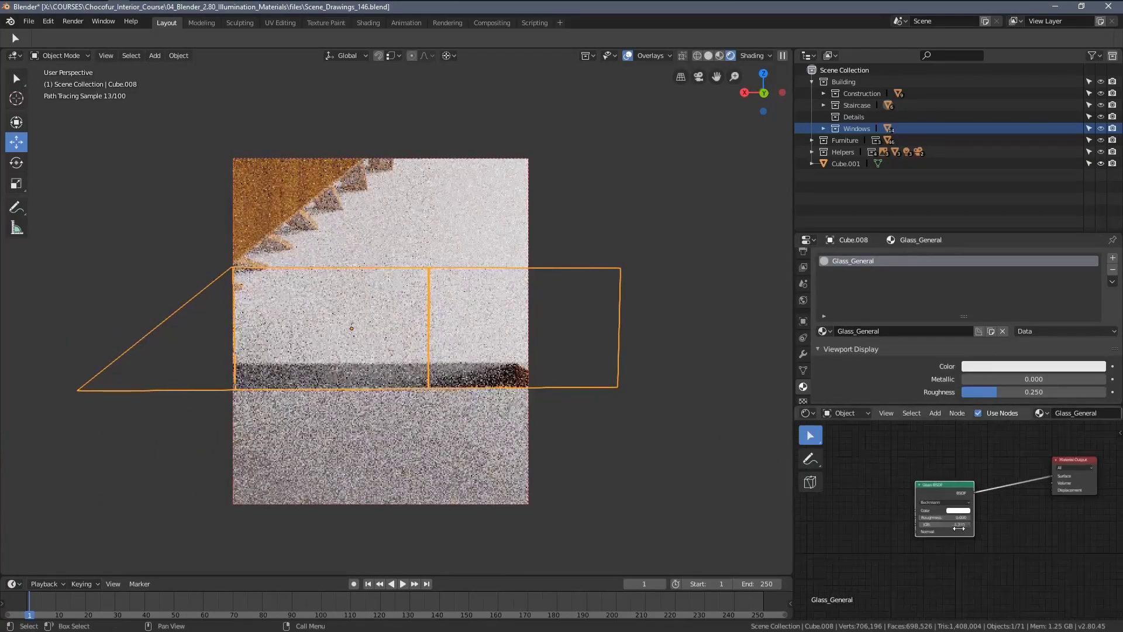
scroll(959, 528, "up", 5)
Set the Glass BSDF's IOR to 1.000 and deselect the panel to view the render.
left_click(911, 535)
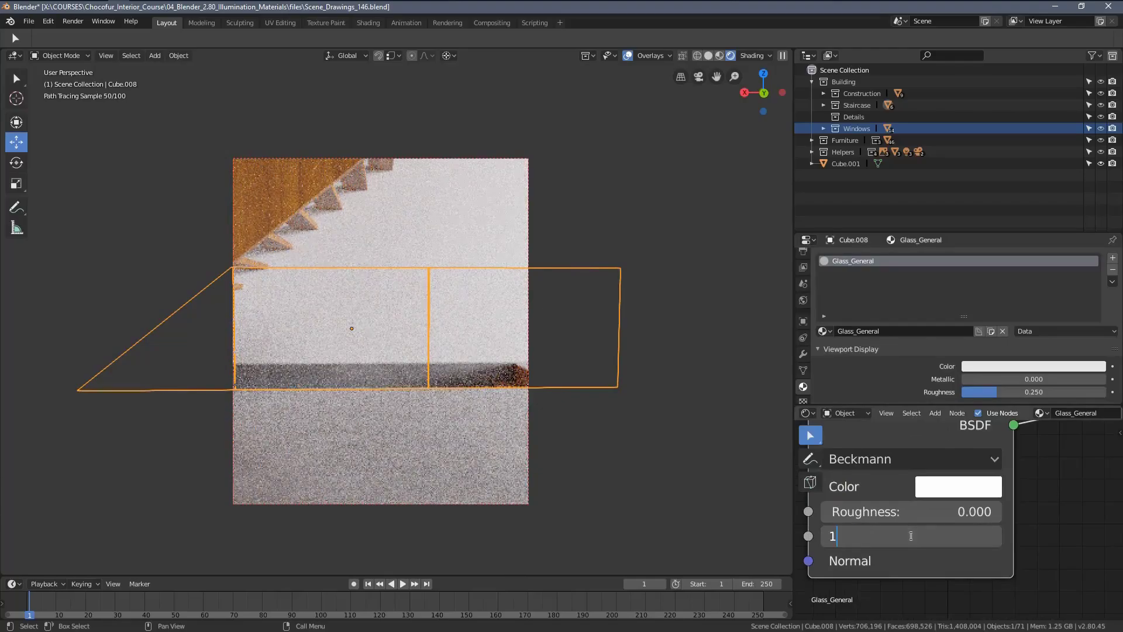
type("1")
key("Return")
key("alt+a")
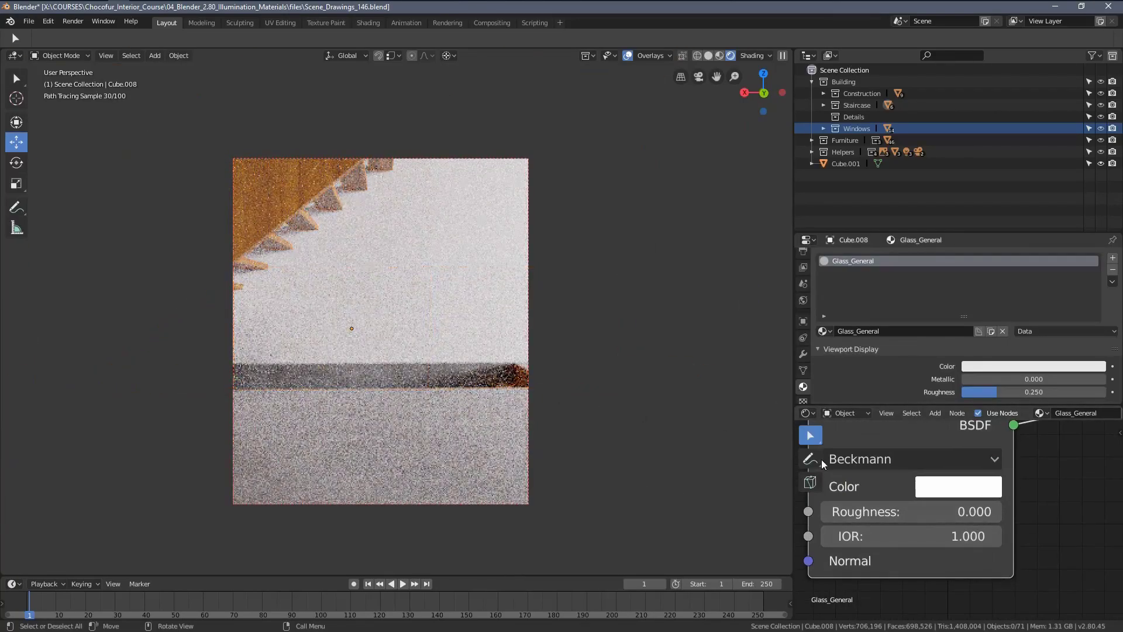
Insert a Mix Shader on the link between the Glass BSDF and the Material Output.
key("ctrl+space")
key("Home")
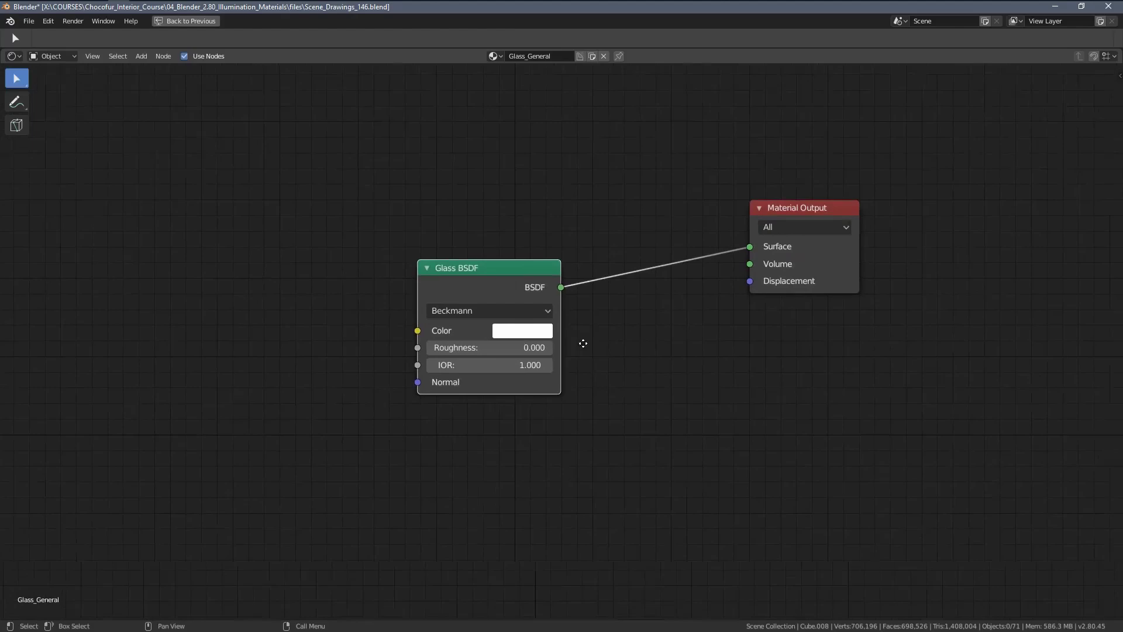
left_click_drag(711, 232, 852, 260)
key("shift+a")
mouse_move(526, 224)
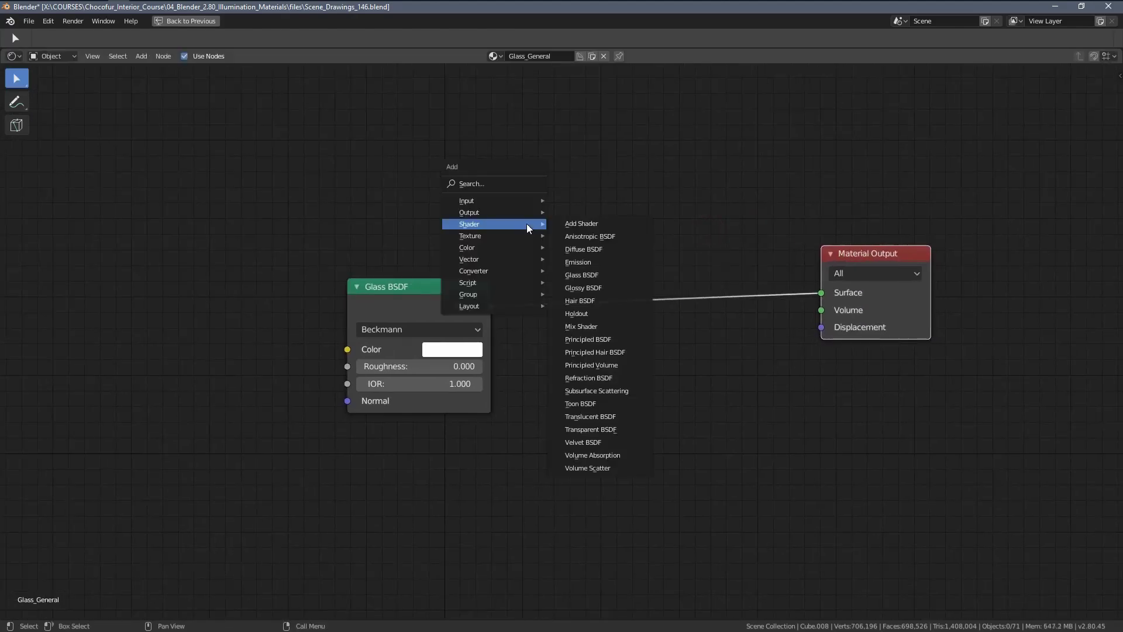
left_click(602, 325)
left_click(597, 246)
left_click_drag(626, 253, 629, 236)
middle_click_drag(487, 273, 521, 320)
left_click_drag(496, 333, 459, 332)
middle_click_drag(366, 199, 421, 301)
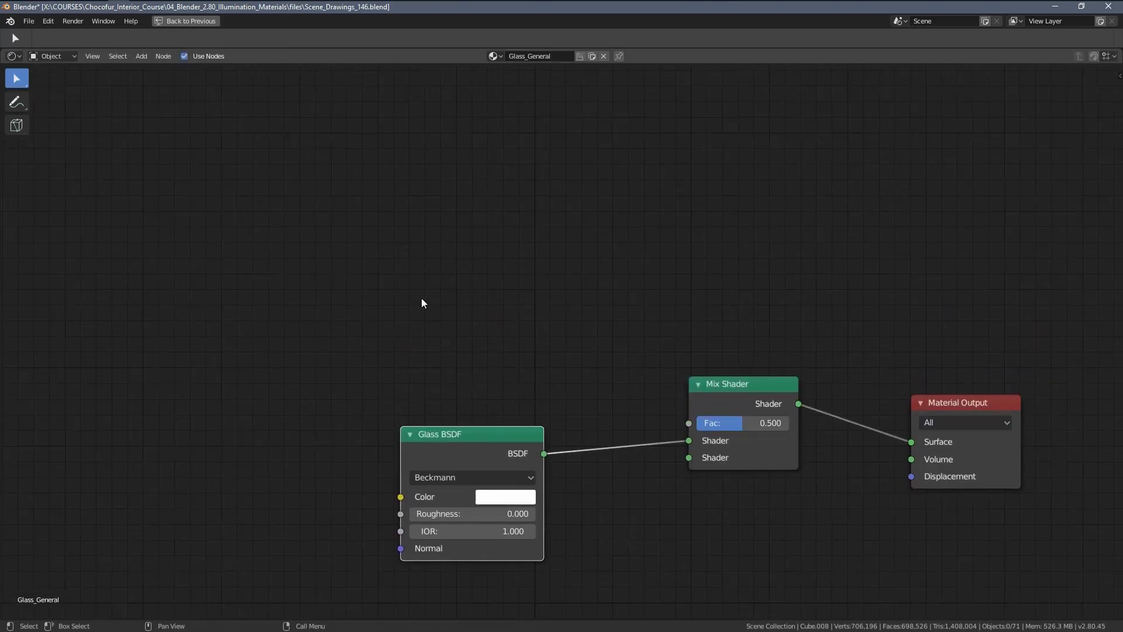
Add a Glossy BSDF node above the Glass BSDF.
key("shift+a")
mouse_move(381, 258)
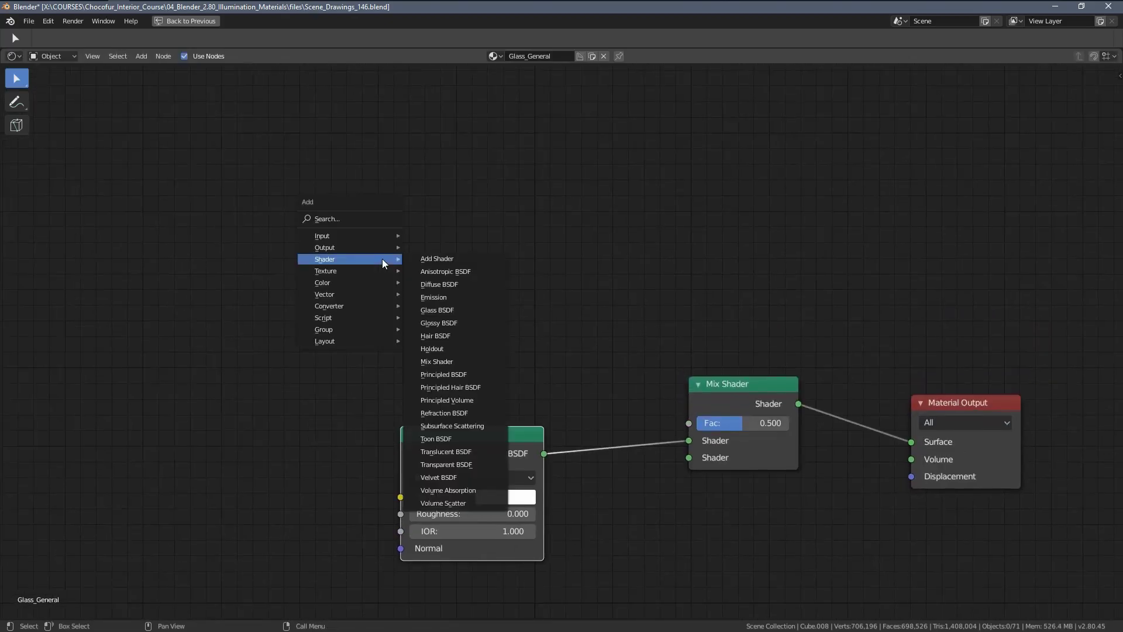
left_click(467, 323)
left_click(399, 176)
mouse_move(430, 185)
left_mouse_down()
mouse_move(457, 179)
mouse_move(422, 178)
left_mouse_up()
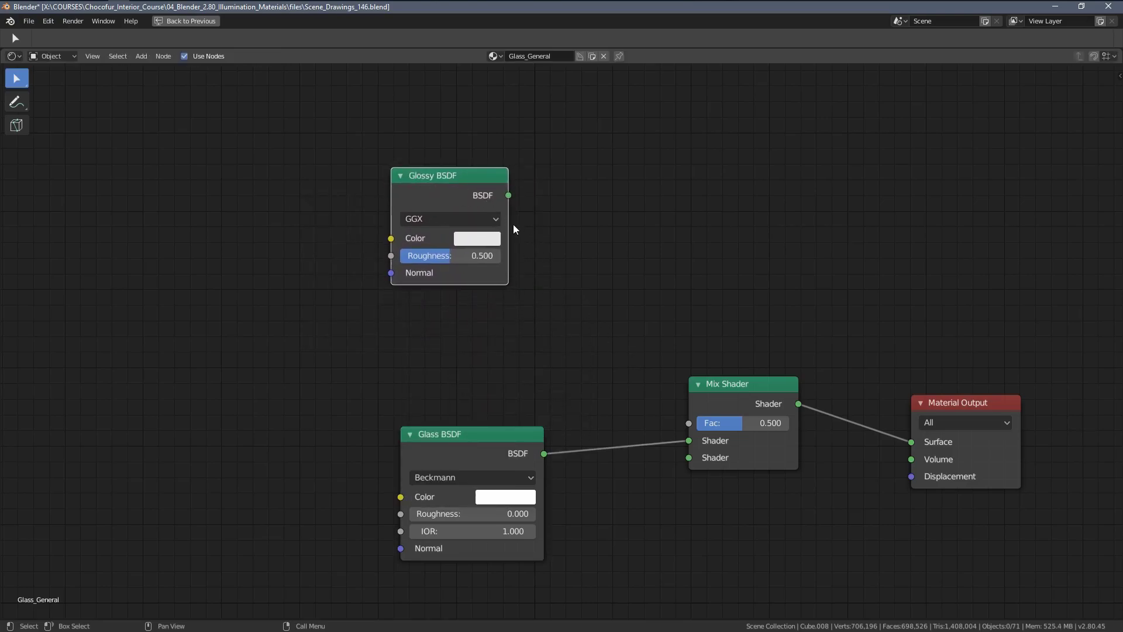
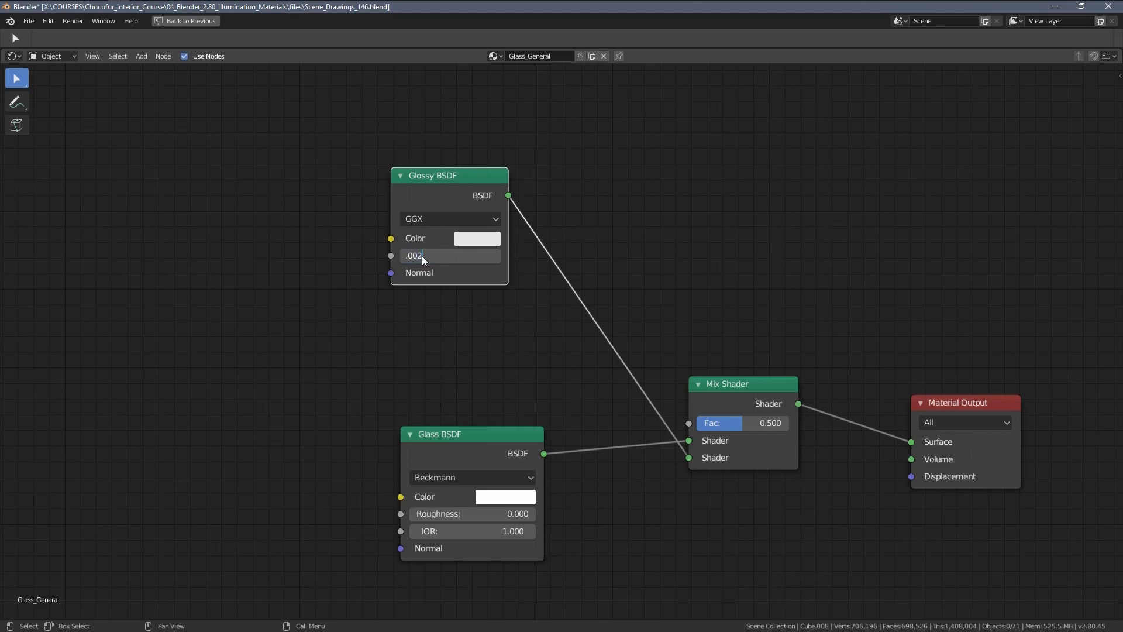
Confirm the Glossy BSDF roughness of 0.002 and move the Glossy node down and to the right.
key("Return")
left_click_drag(444, 178, 462, 213)
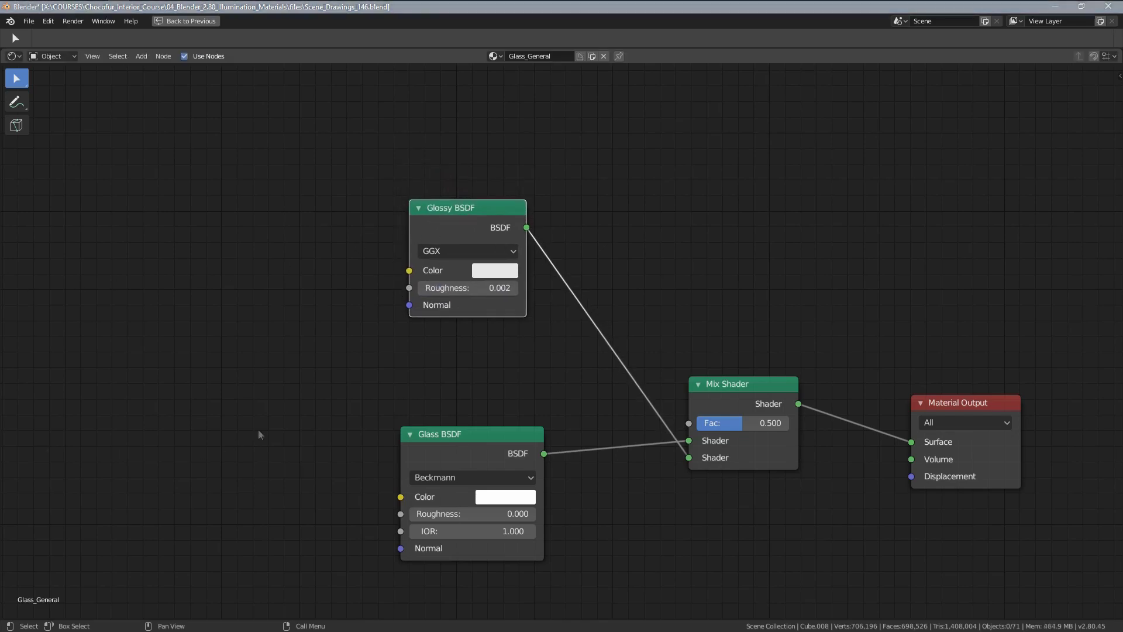
left_click(293, 398)
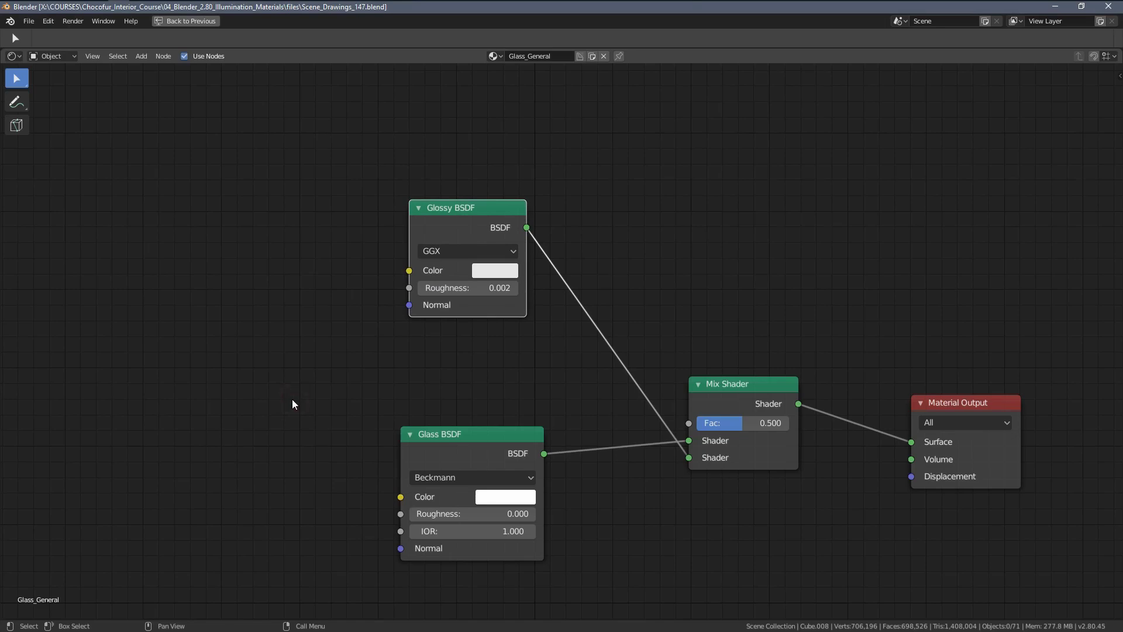
Show the camera view in Rendered shading, limited to a render region around the staircase glass.
key("ctrl+space")
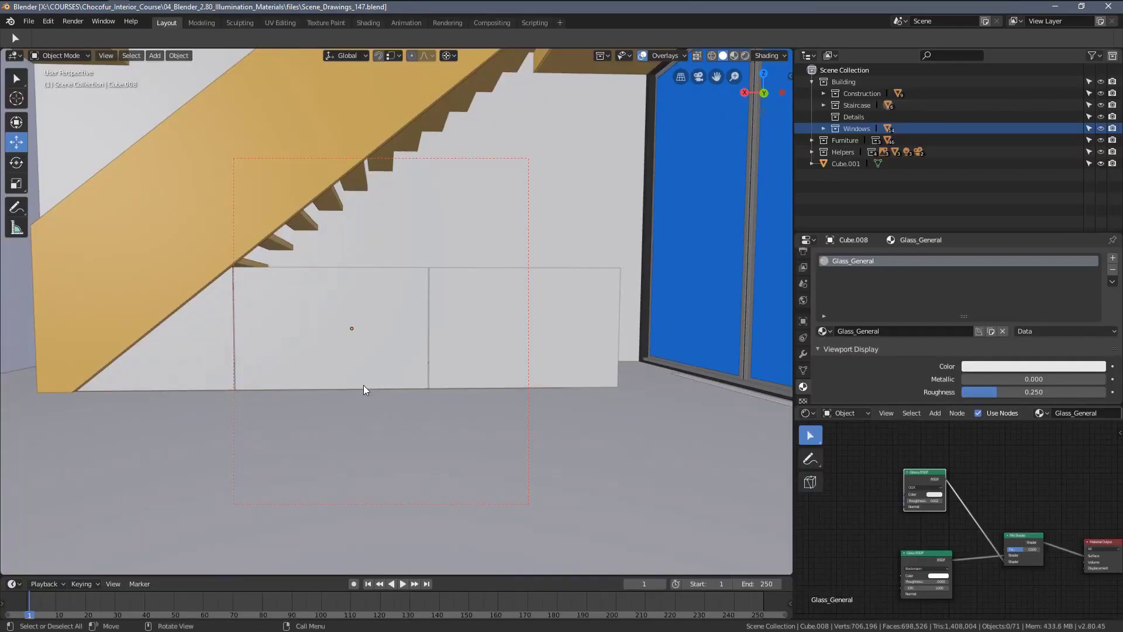
key("z")
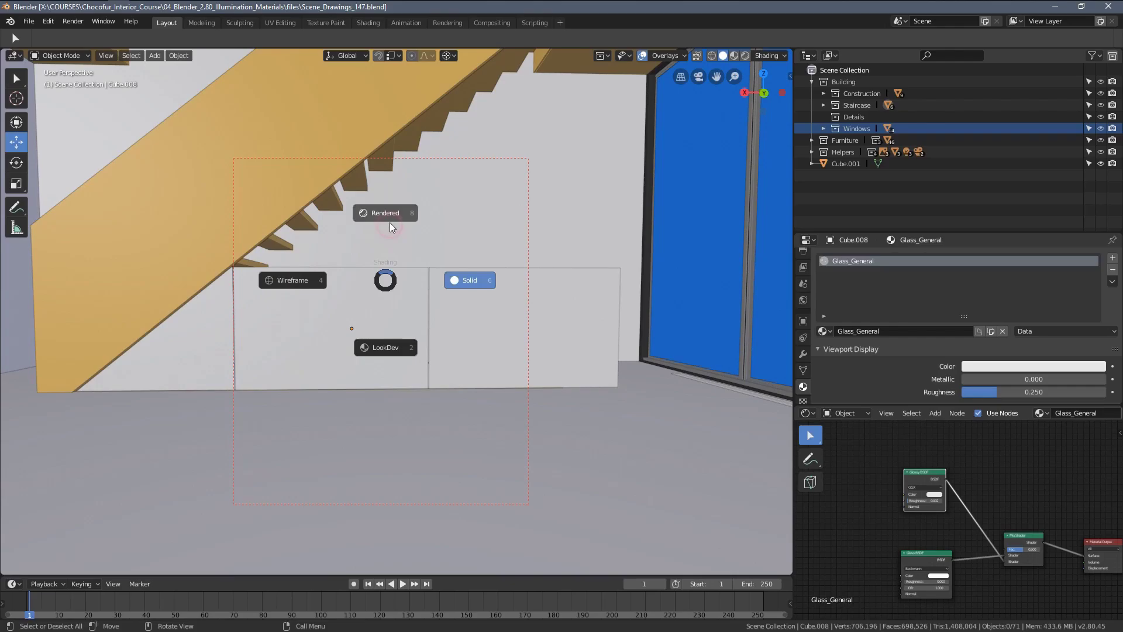
left_click(390, 222)
key("KP_0")
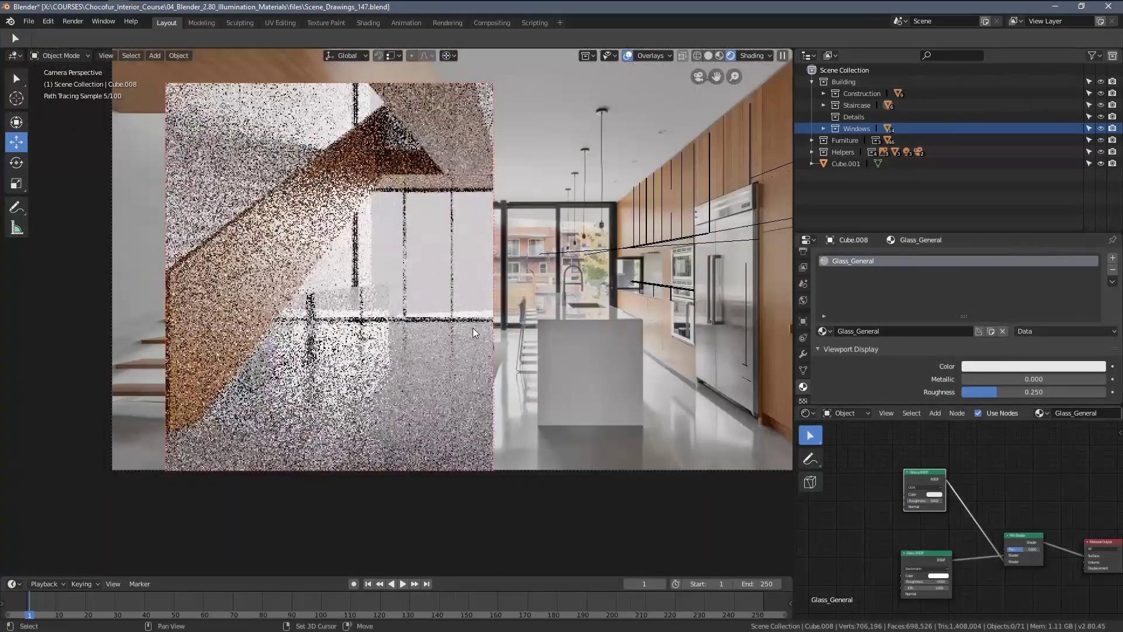
middle_click_drag(408, 248, 419, 279, "shift")
Assign Glass_General to glass pane Cube.010, then redraw the render region around the staircase glass.
left_click(409, 172)
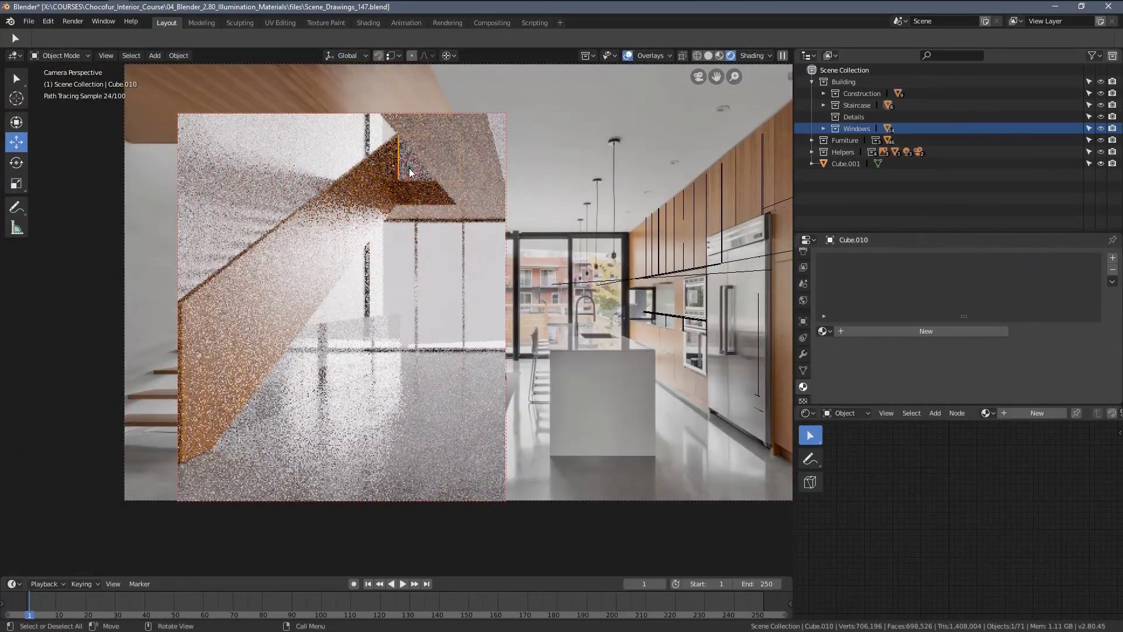
left_click(824, 331)
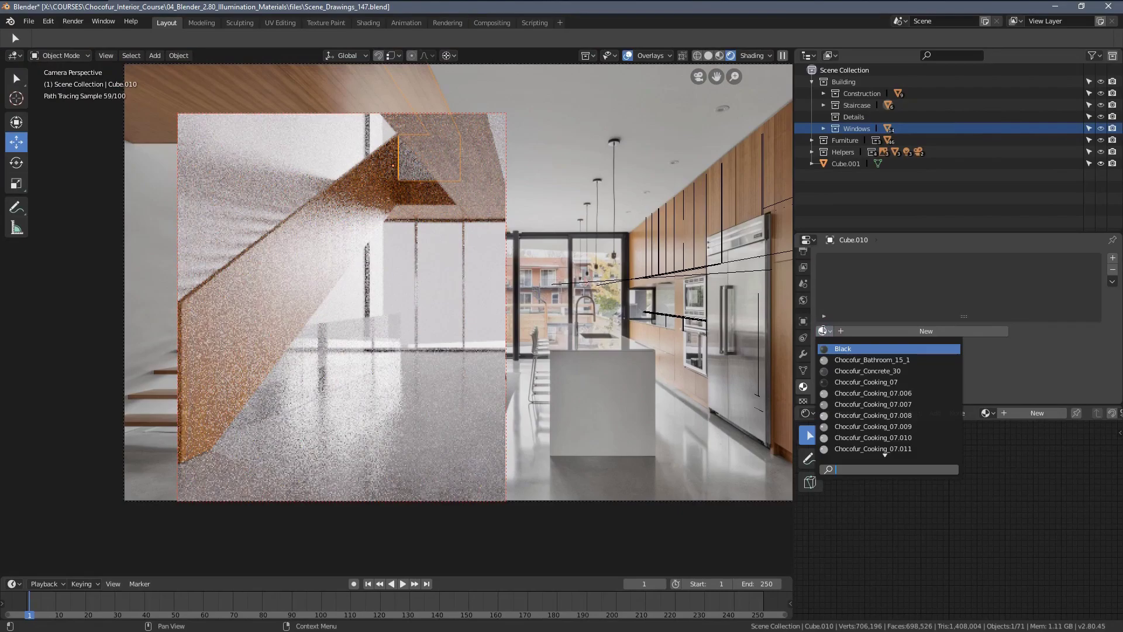
type("glass")
key("Return")
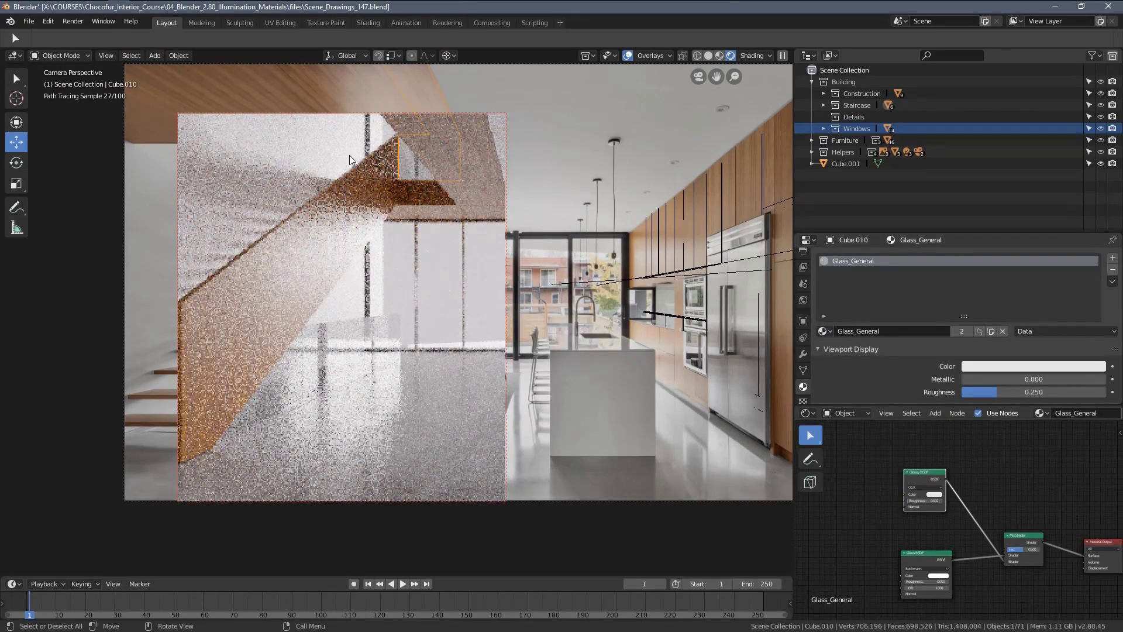
key("a")
key("a")
key("ctrl+b")
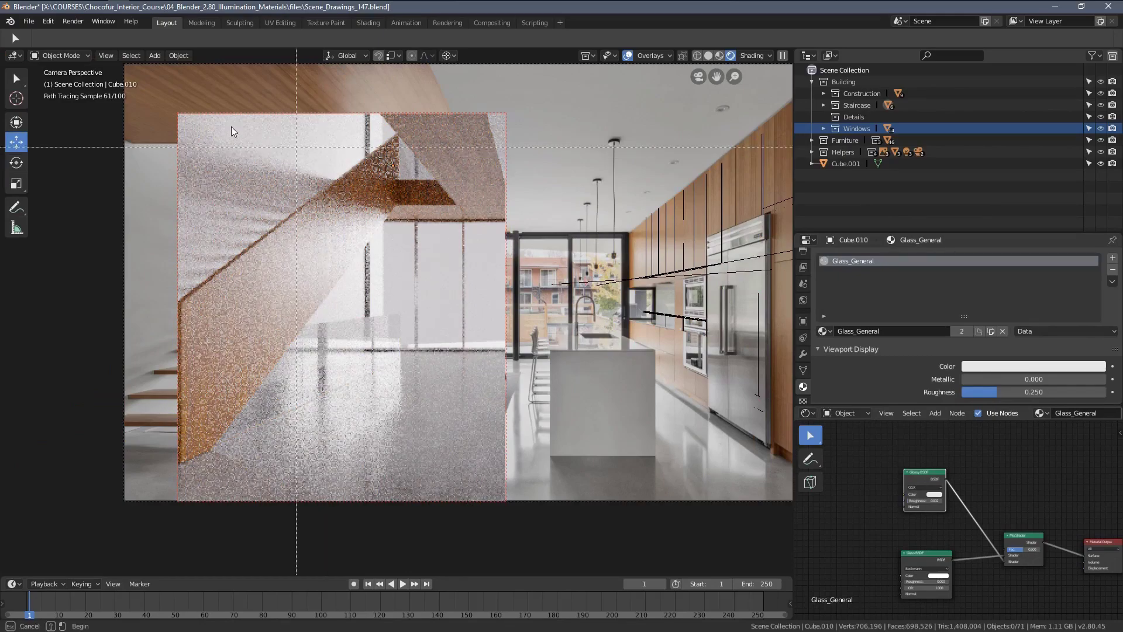
mouse_move(212, 118)
left_mouse_down()
mouse_move(430, 399)
mouse_move(483, 431)
left_mouse_up()
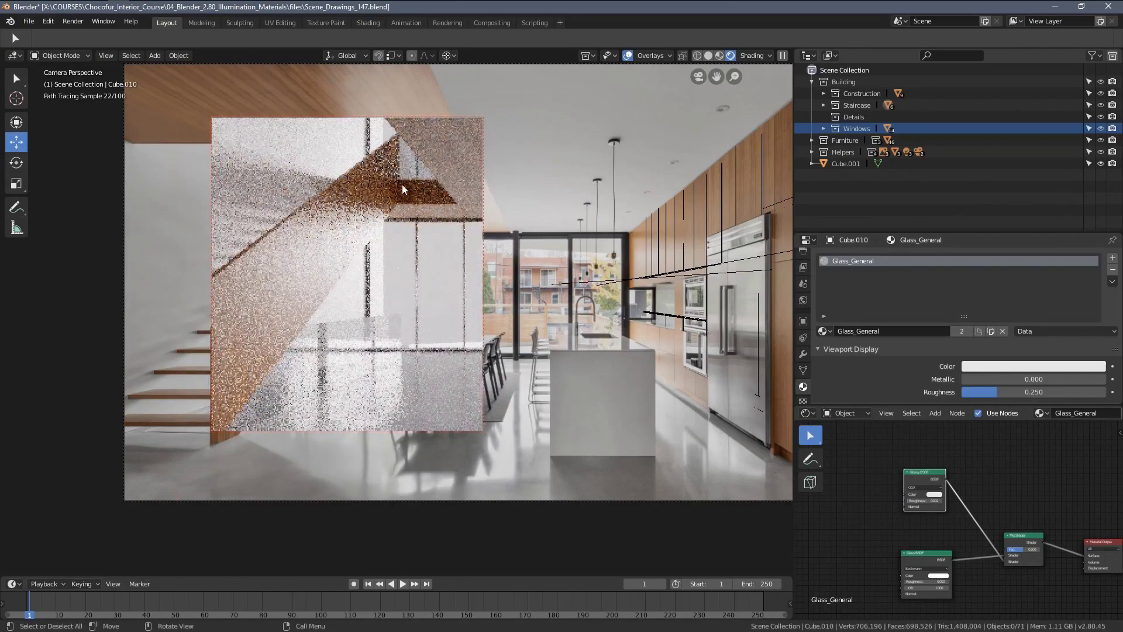
Select Cube.008 and set the Glass BSDF colour's brightness value to 0.975.
left_click(346, 327)
scroll(893, 541, "up", 2)
scroll(893, 540, "up", 3)
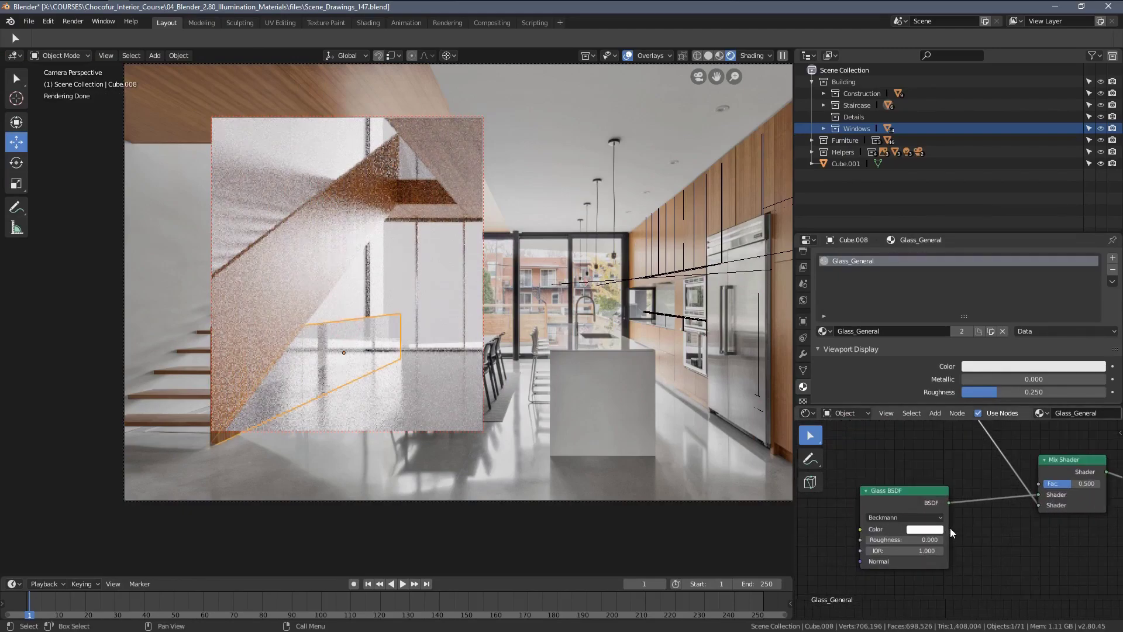
left_click(913, 532)
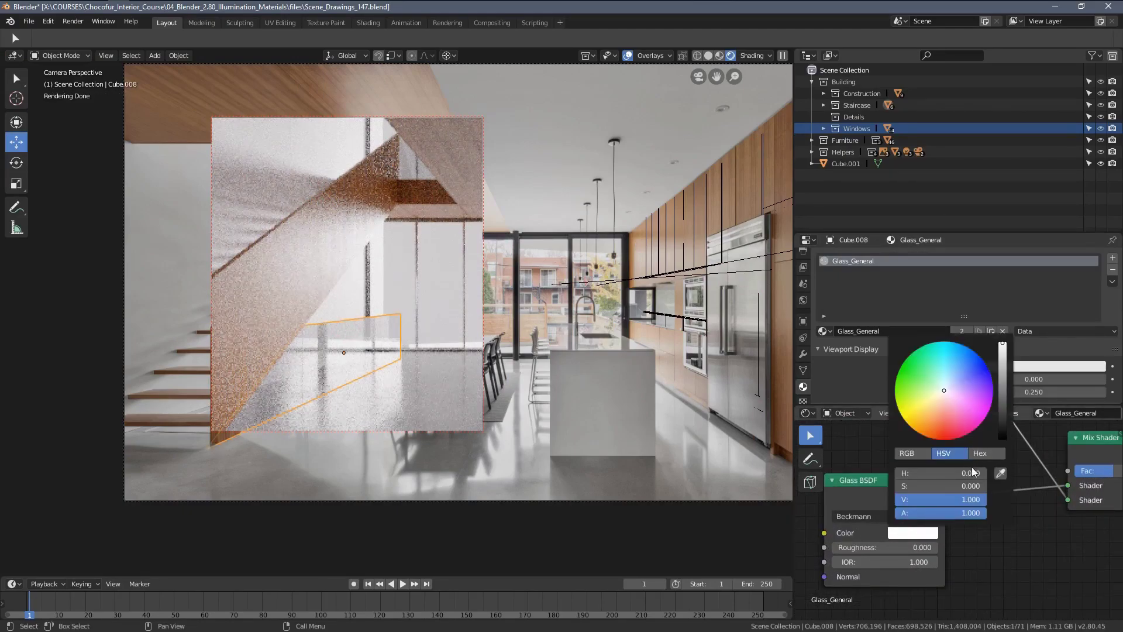
left_click(904, 539)
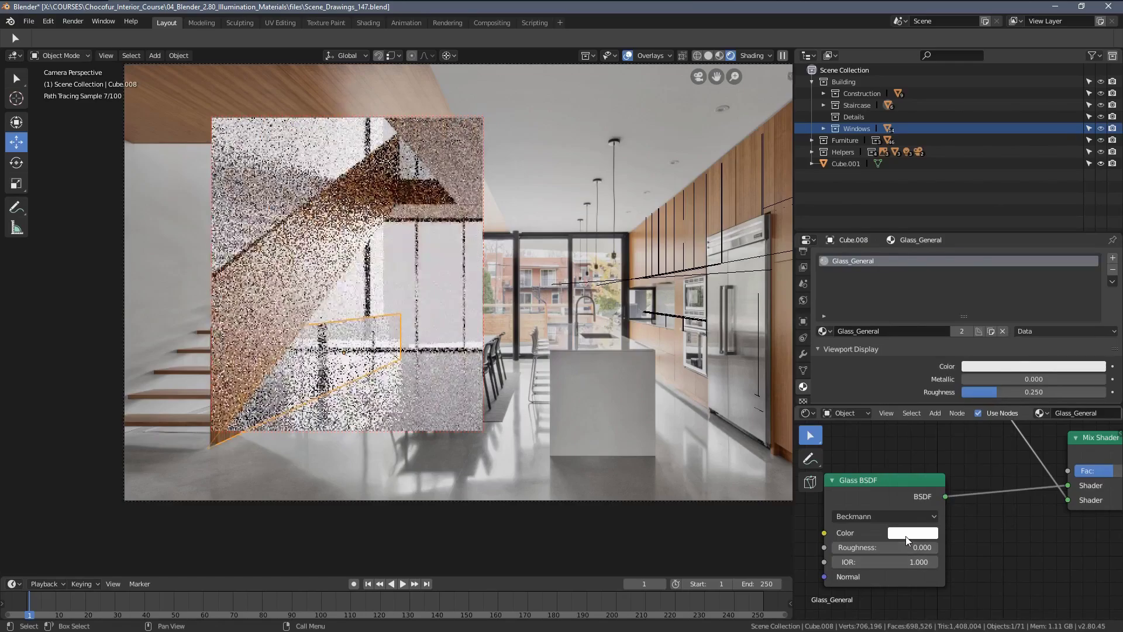
left_click(917, 532)
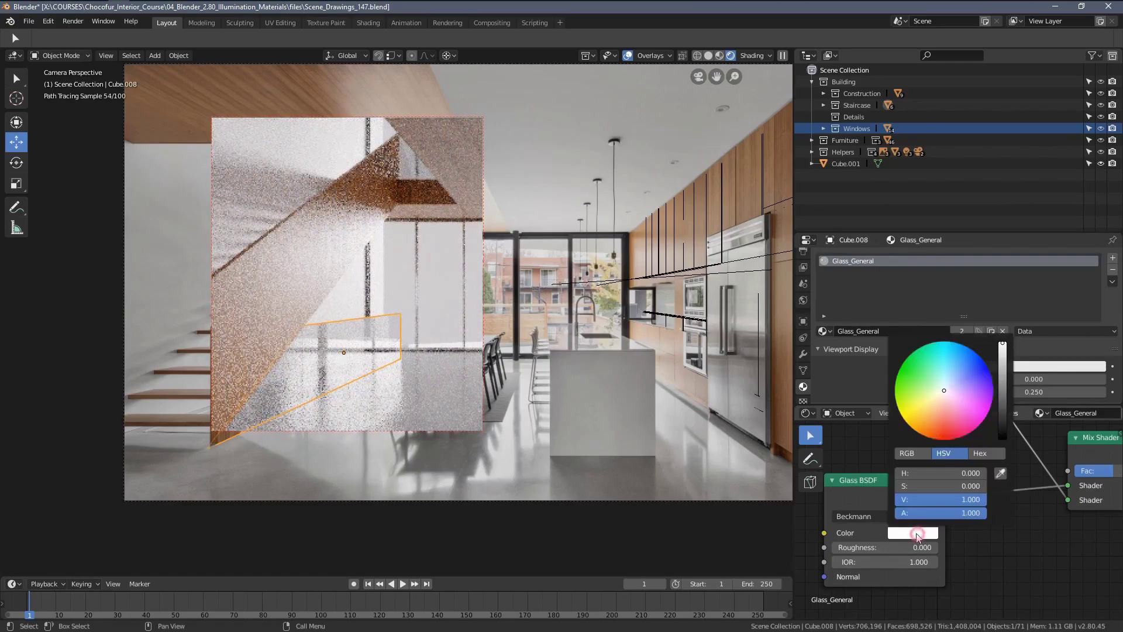
left_click(936, 499)
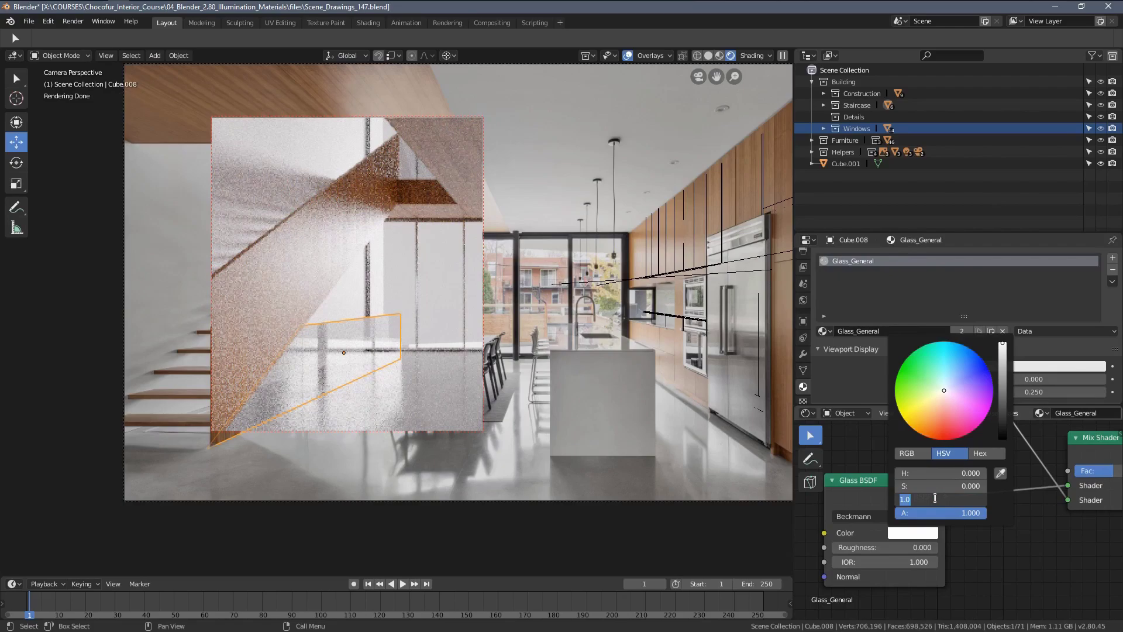
type(".975")
key("Return")
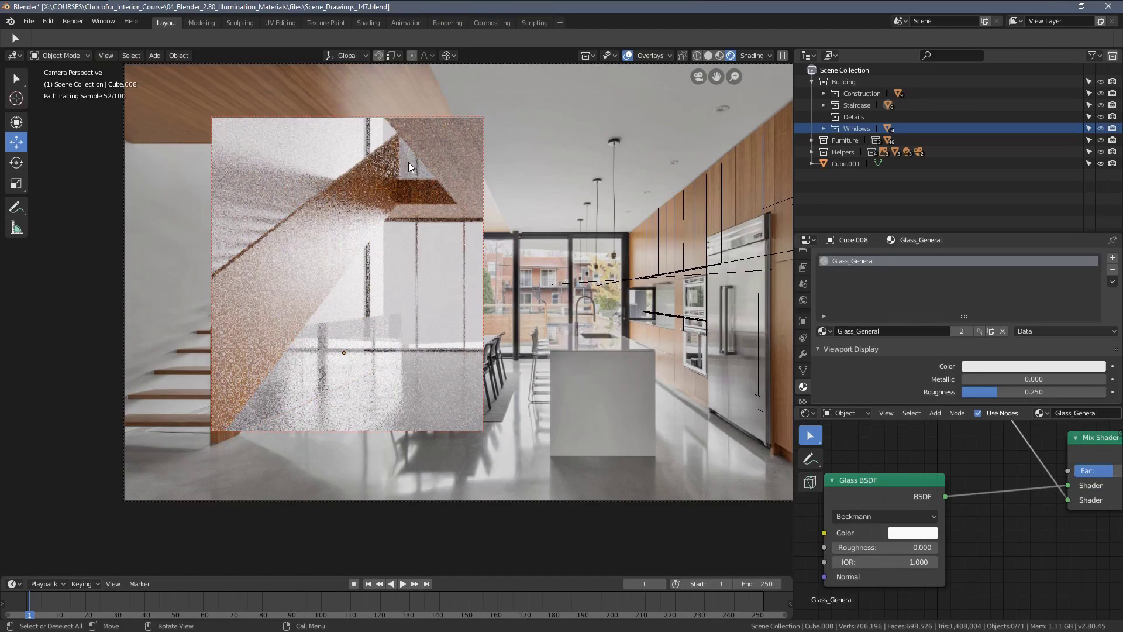
Turn off Cube.010's Transmission, Volume Scatter, Diffuse and Shadow ray visibility.
left_click(803, 321)
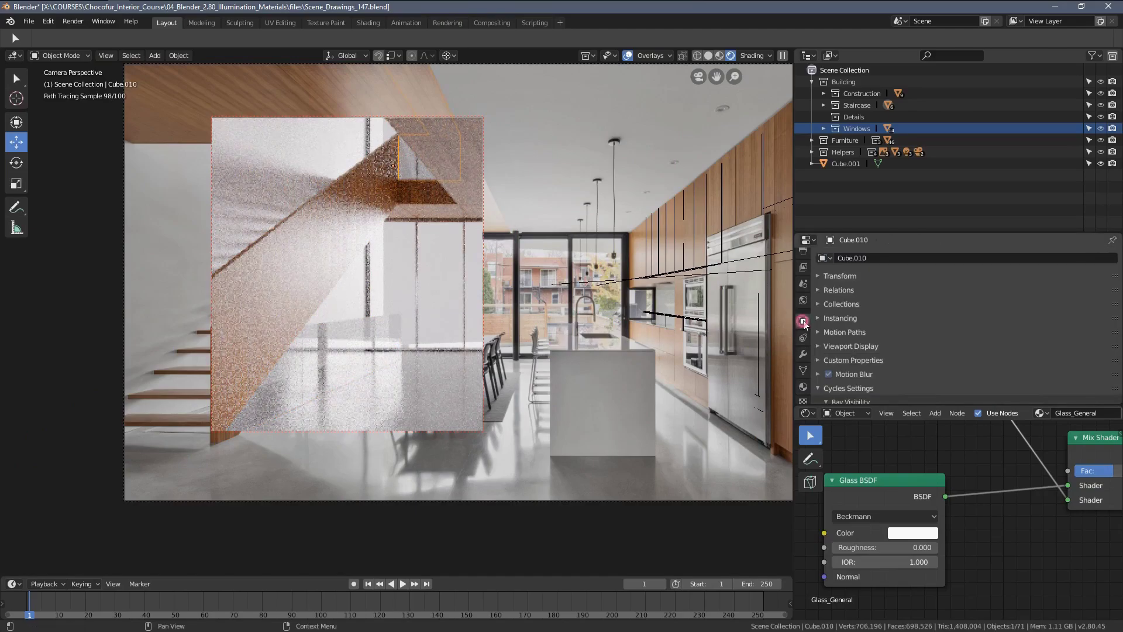
scroll(893, 370, "down", 4)
left_click(907, 338)
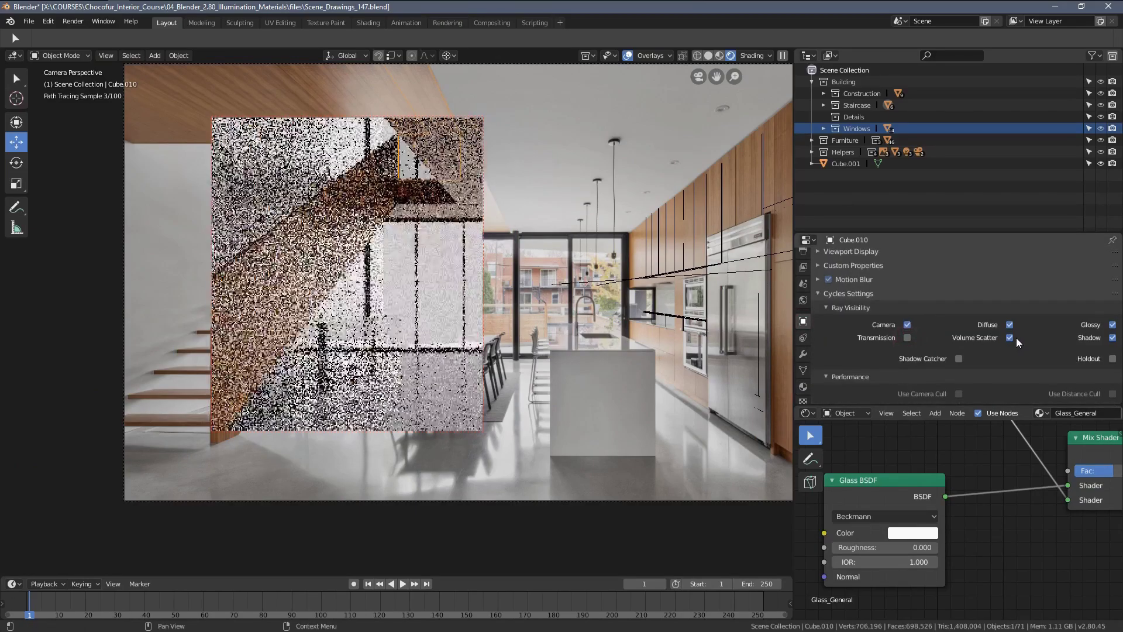
left_click(1009, 338)
left_click(1009, 325)
left_click(1111, 338)
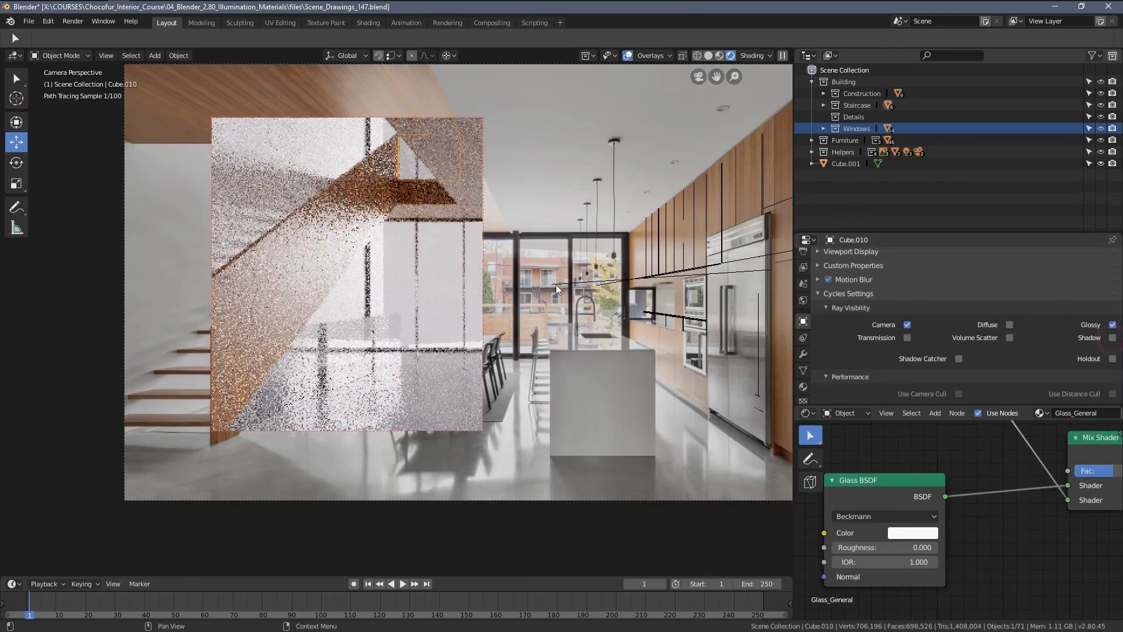
Set a new render region over the lower glass panel, then switch to the reference photo.
key("a")
key("a")
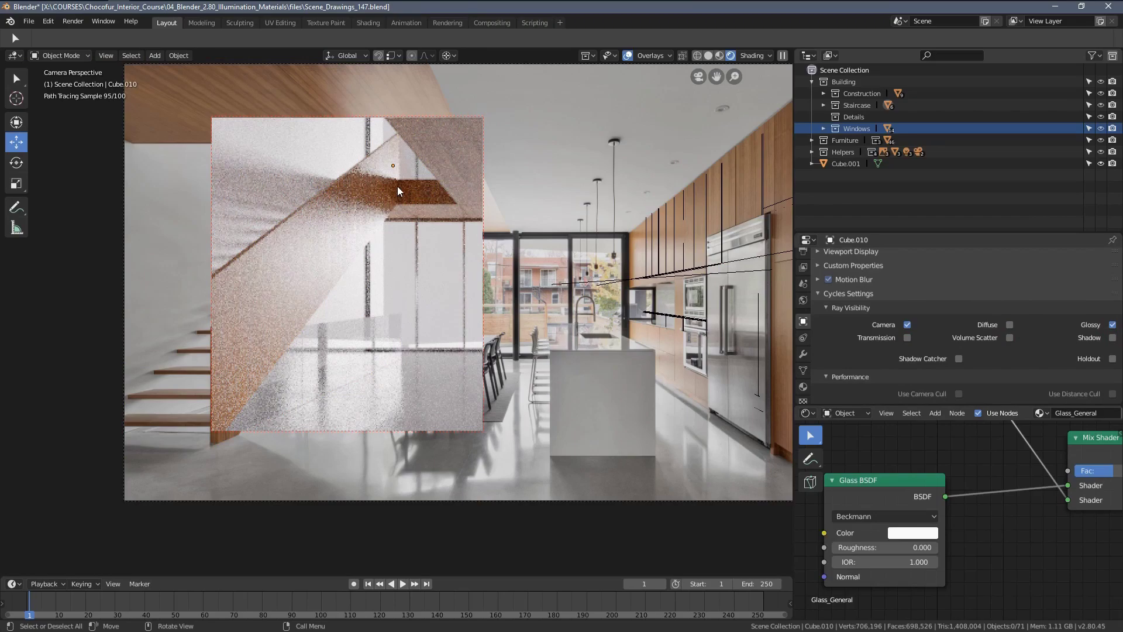
left_click(349, 333)
key("a")
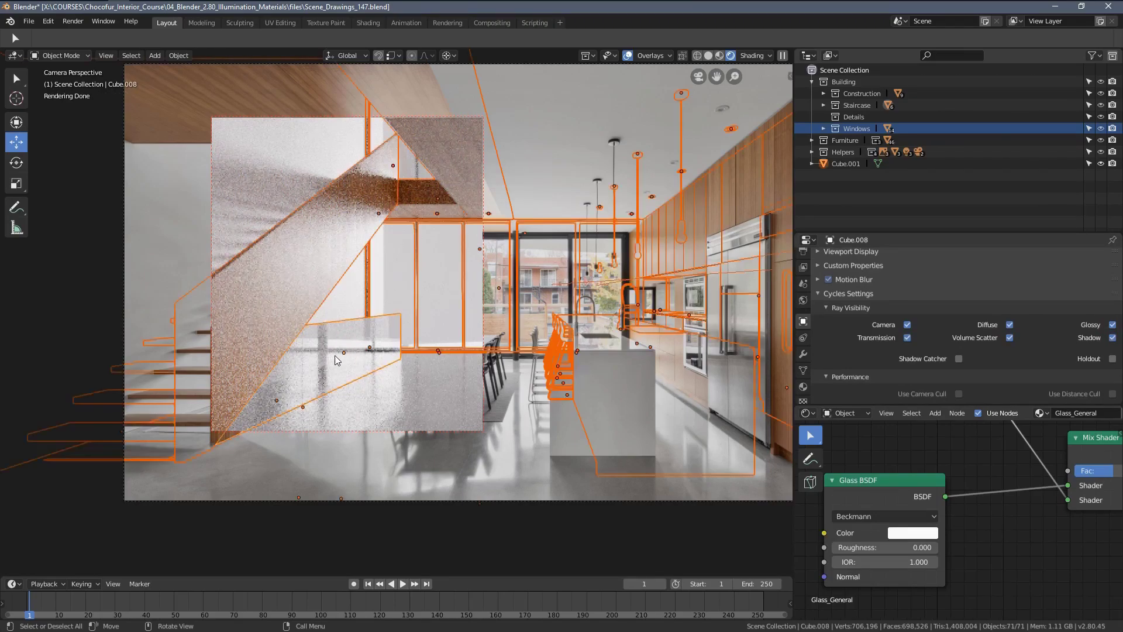
key("alt+a")
key("c")
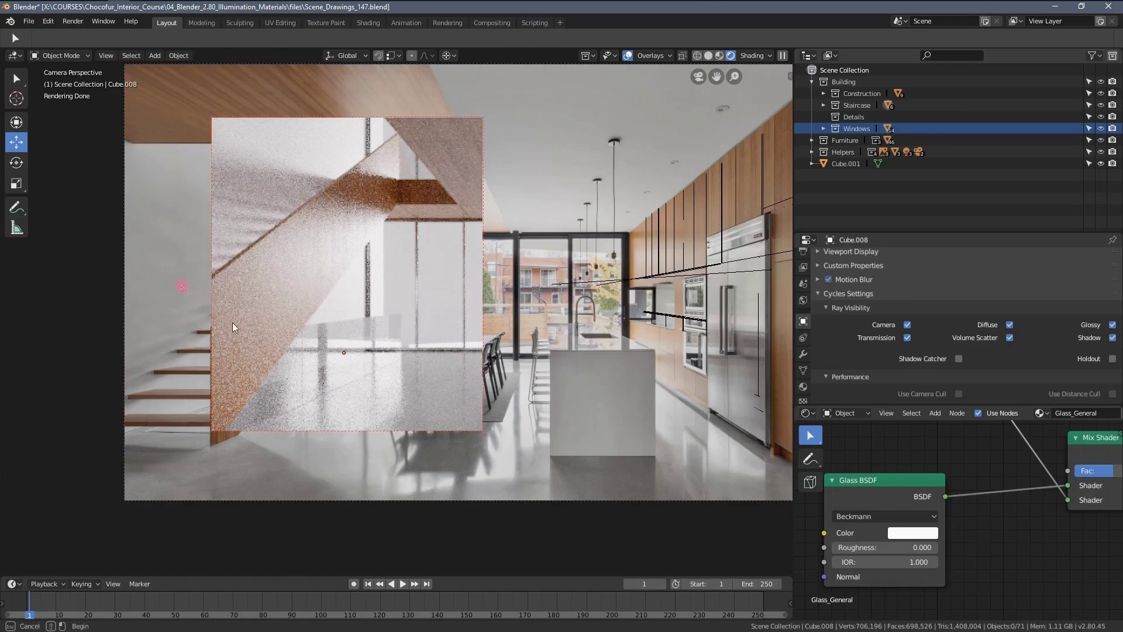
left_click_drag(466, 432, 466, 432)
scroll(451, 381, "up", 2)
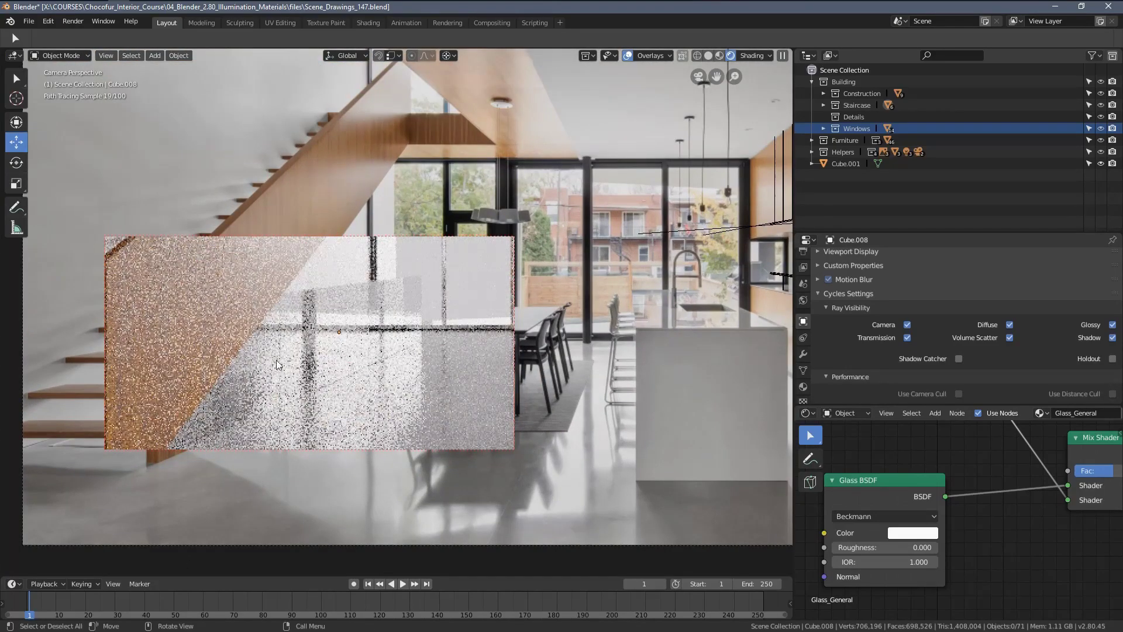
key("alt+Tab")
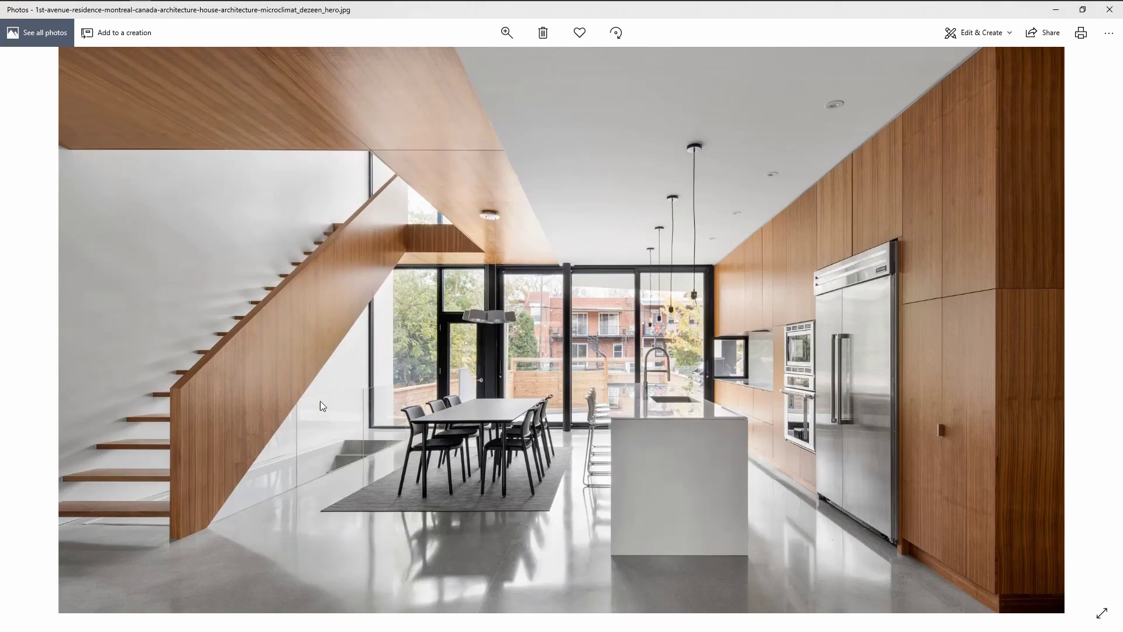
key("alt+Tab")
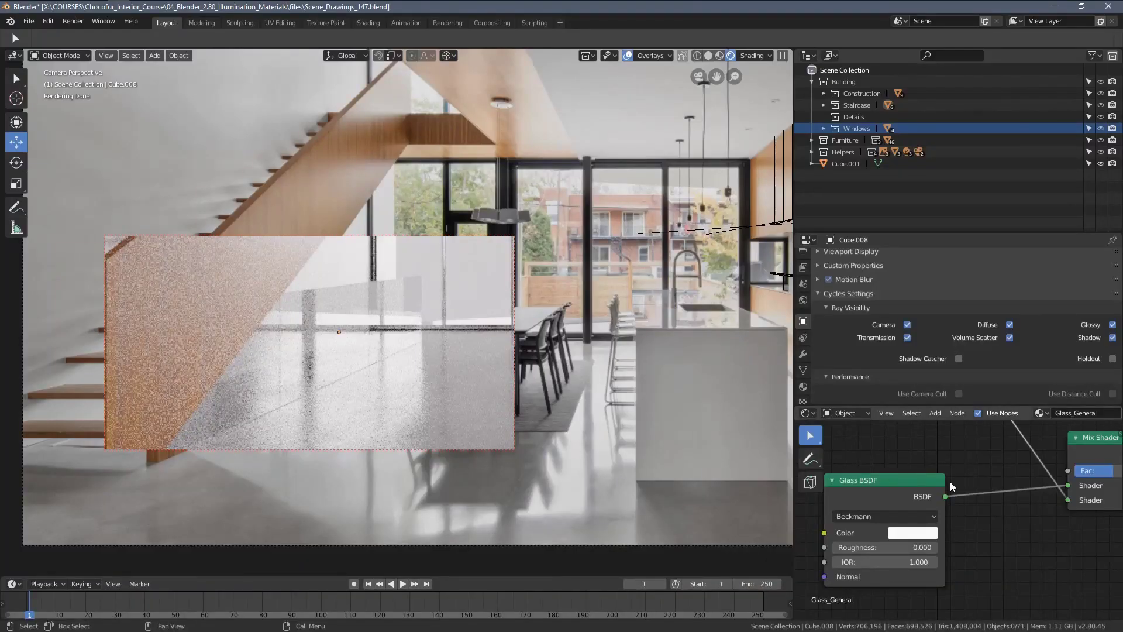
scroll(950, 485, "down", 4)
middle_click_drag(950, 484, 859, 495)
scroll(957, 503, "up", 4)
scroll(942, 502, "up", 1)
left_click_drag(953, 488, 917, 488)
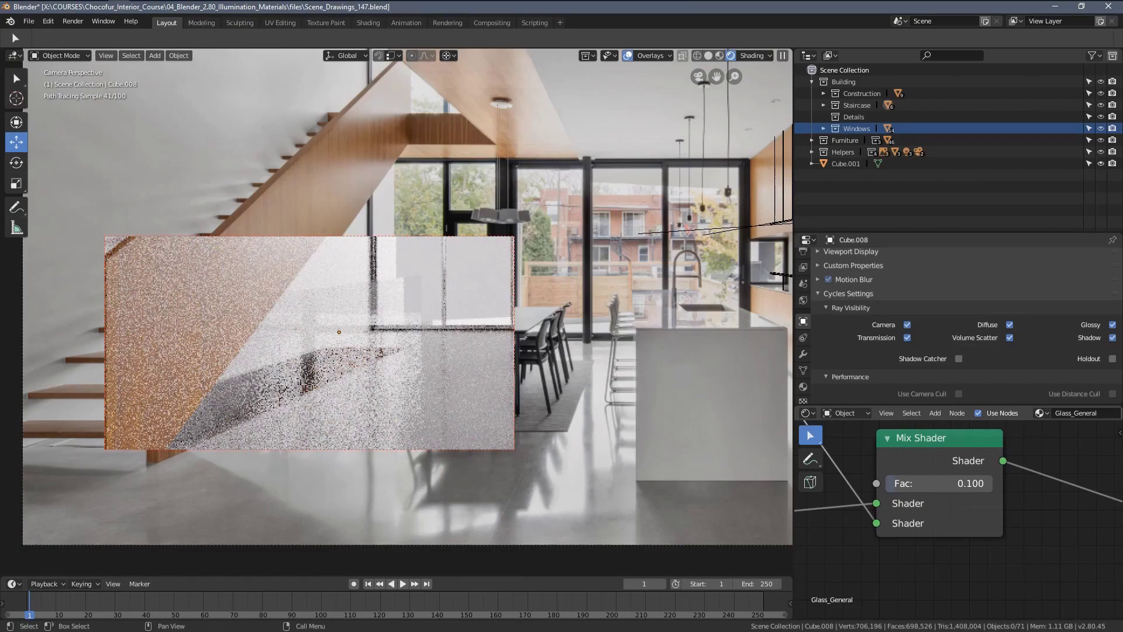
left_click_drag(916, 483, 916, 482)
left_click(918, 487)
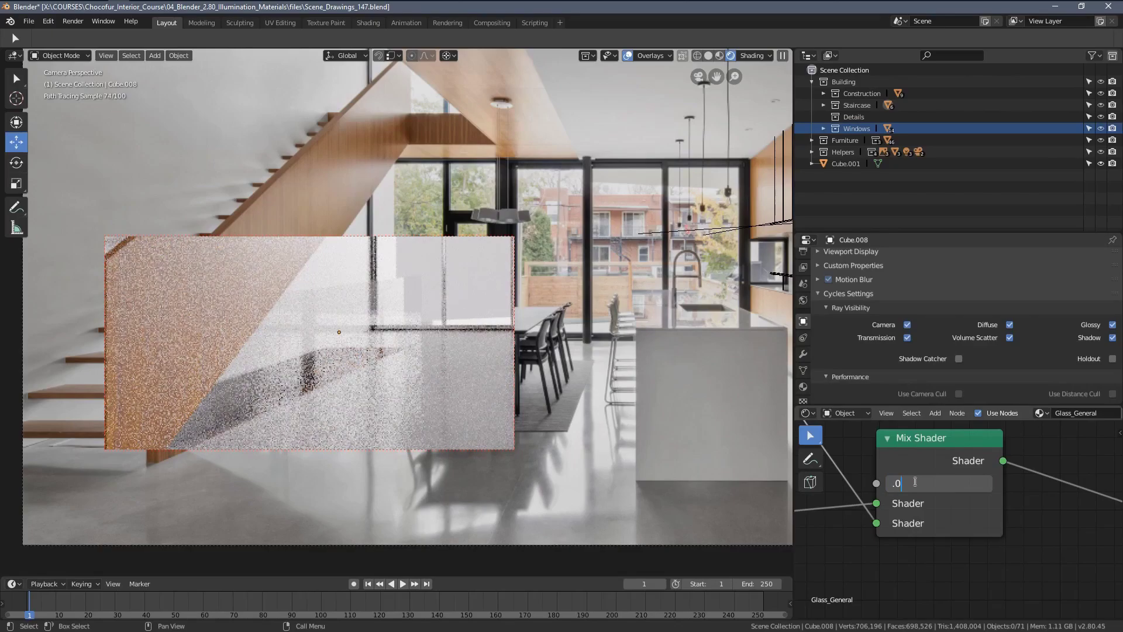
key("Return")
scroll(927, 490, "down", 10)
middle_click_drag(826, 492, 932, 489)
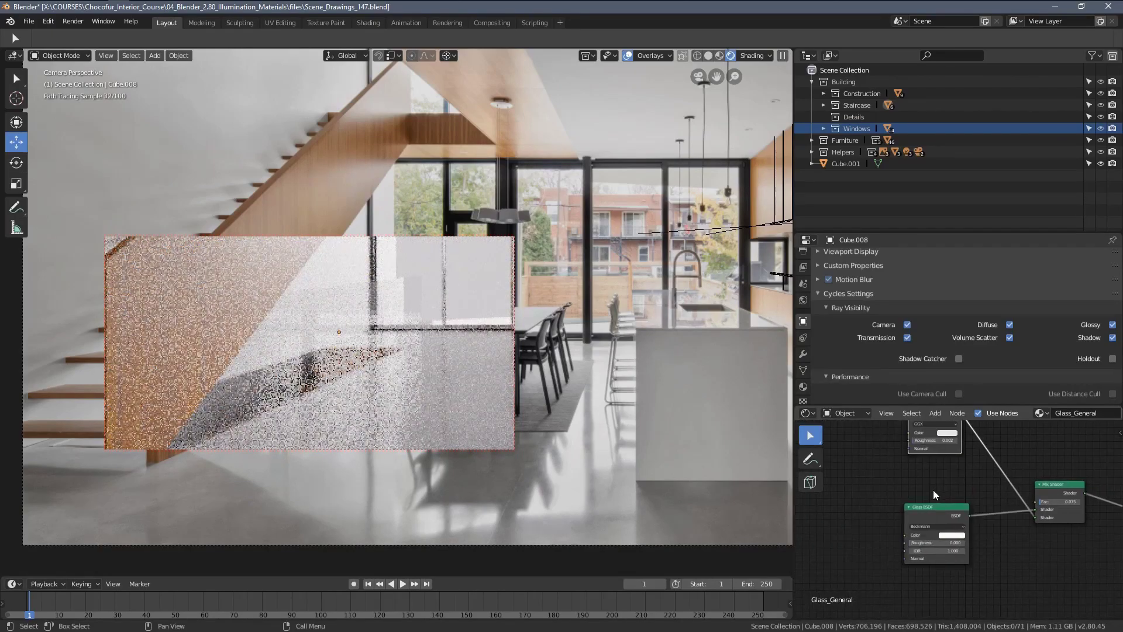
left_click_drag(928, 505, 894, 552)
middle_click_drag(922, 512, 932, 558)
left_click_drag(943, 454, 879, 537)
scroll(936, 506, "up", 2)
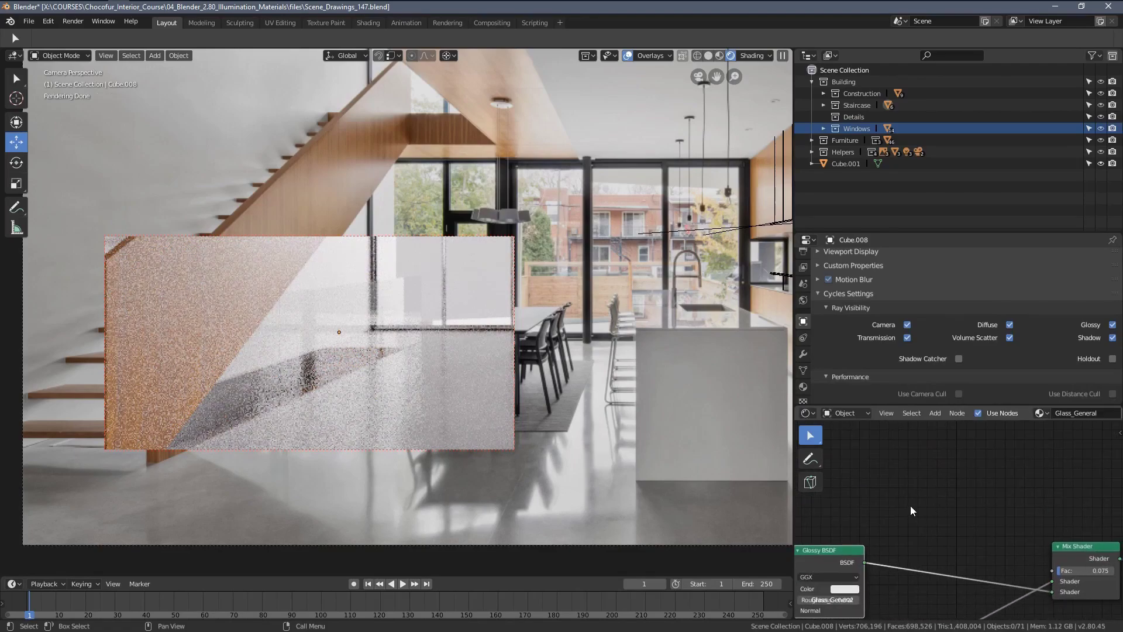
Maximise the Shader Editor and add a Layer Weight node to Glass_General.
key("ctrl+space")
scroll(595, 403, "down", 3)
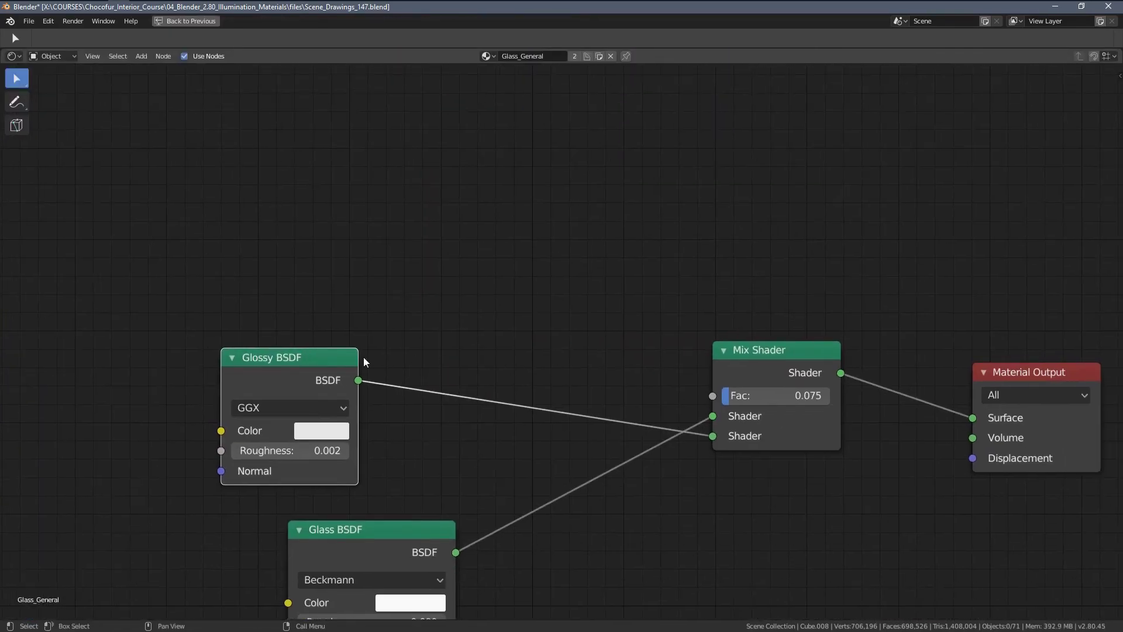
left_click_drag(297, 354, 367, 350)
middle_click_drag(459, 269, 487, 375)
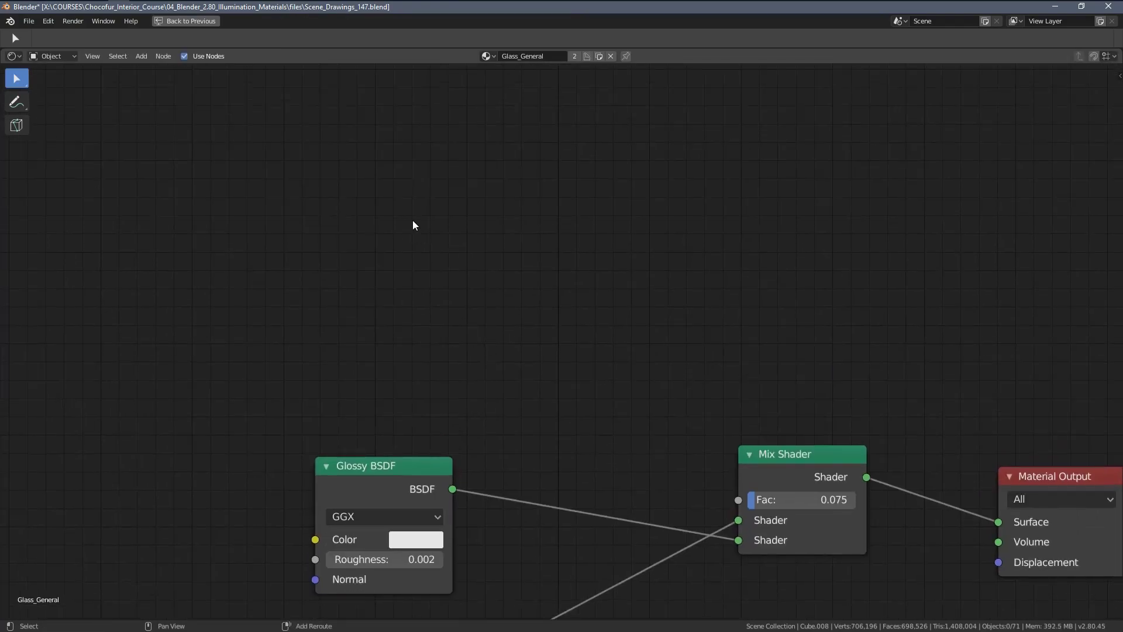
key("shift+a")
mouse_move(401, 219)
mouse_move(378, 198)
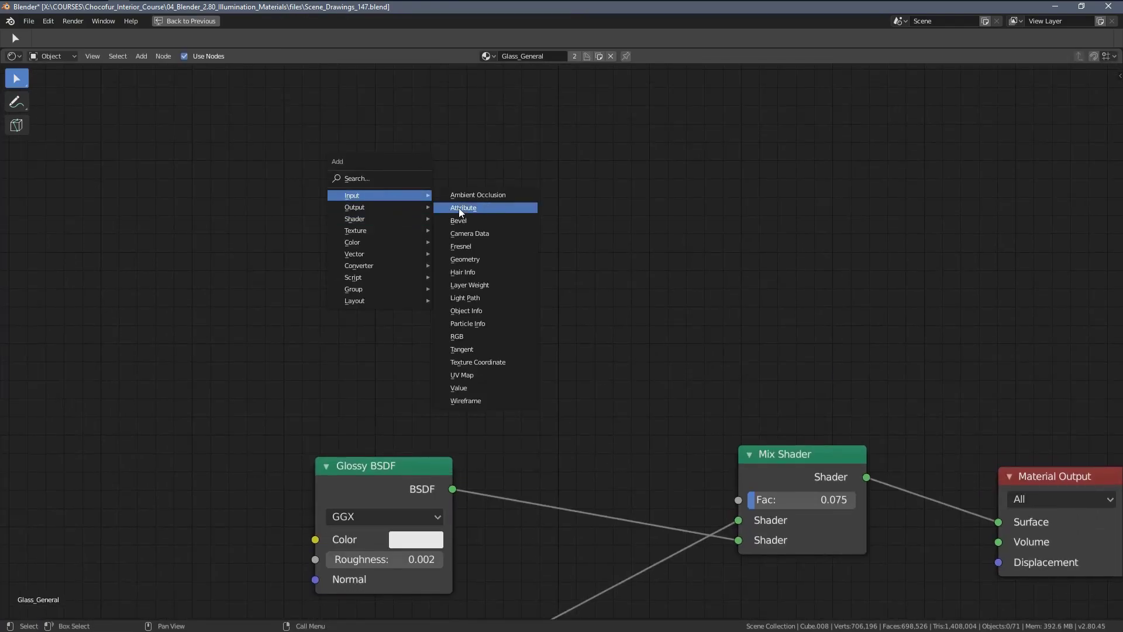
left_click(495, 291)
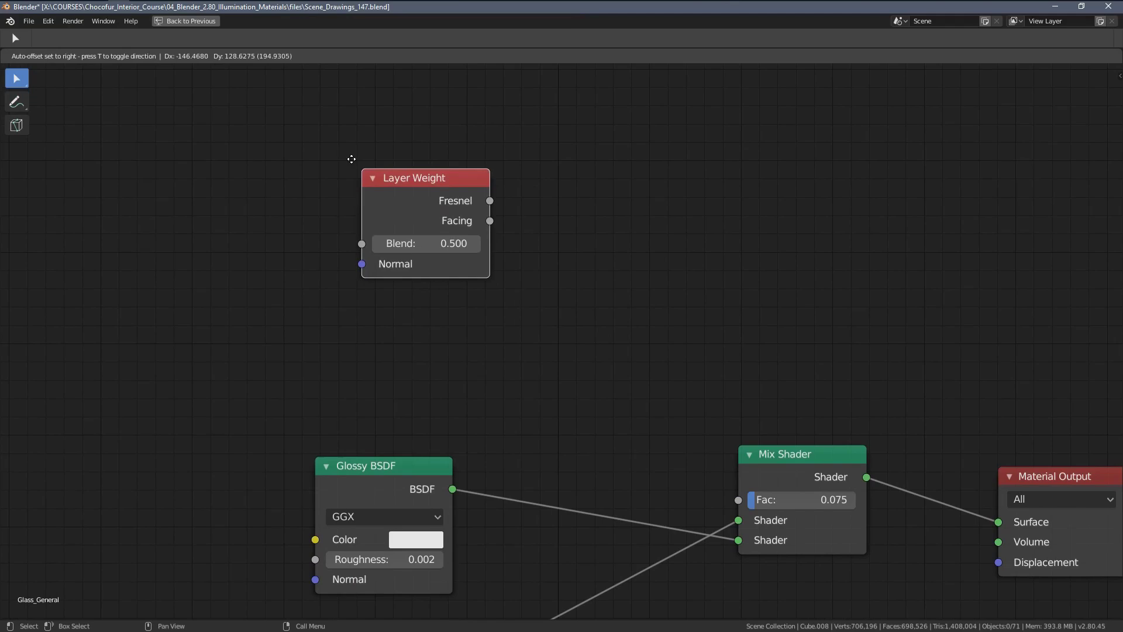
Connect Layer Weight Facing to the Mix Shader factor and return to the full layout.
left_click(349, 160)
left_click_drag(478, 212, 738, 500)
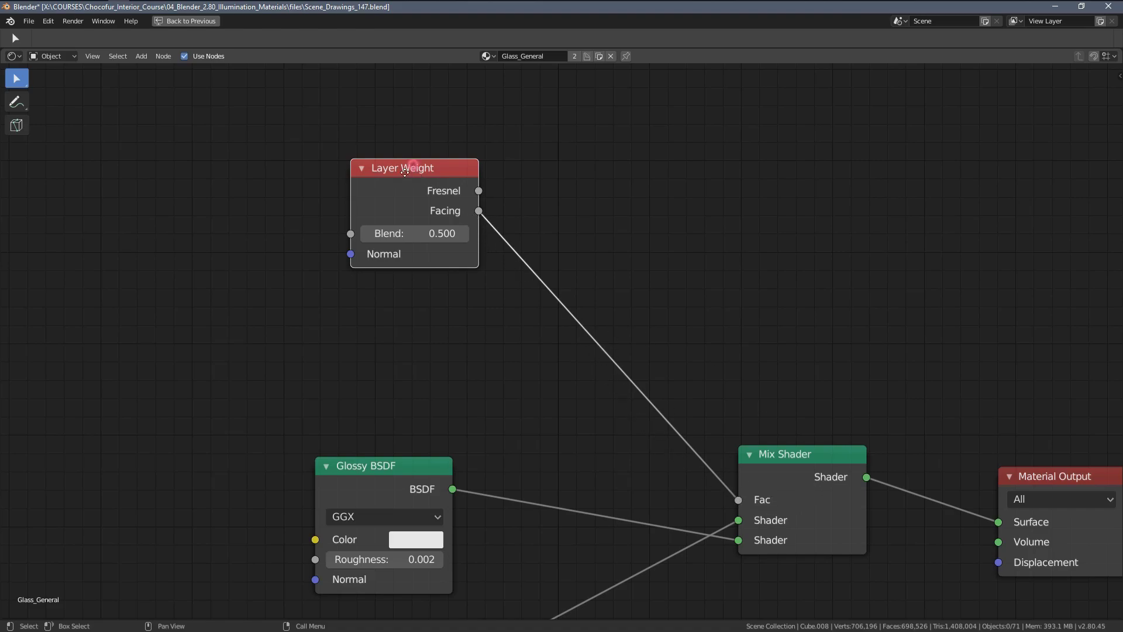
left_click_drag(389, 161, 358, 169)
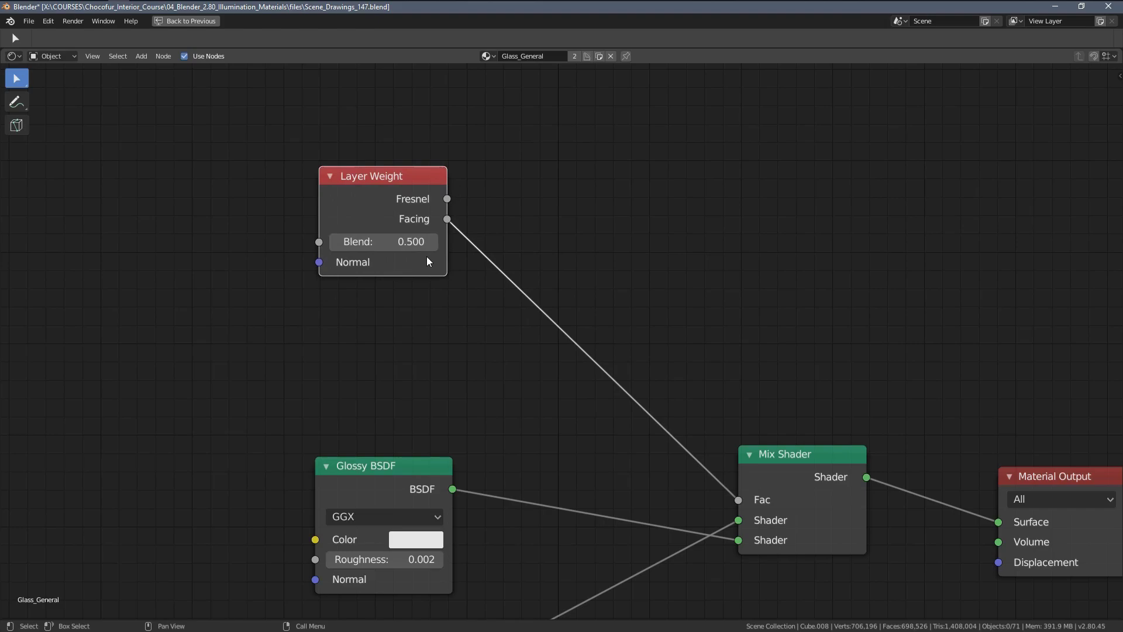
key("ctrl+space")
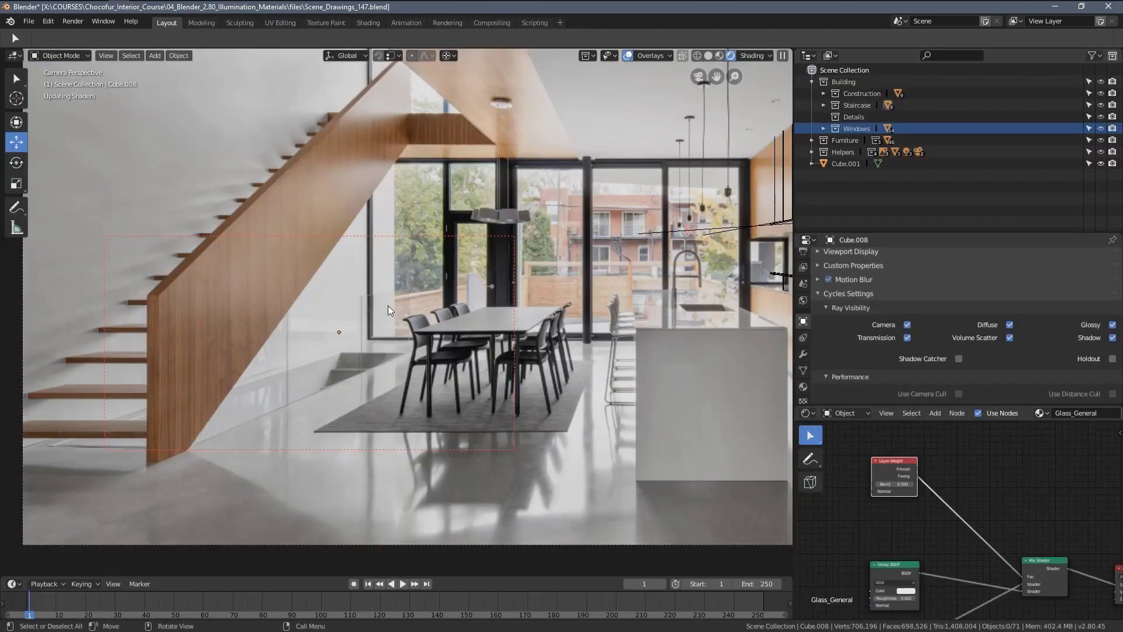
mouse_move(491, 321)
middle_mouse_down()
mouse_move(414, 338)
mouse_move(479, 307)
middle_mouse_up()
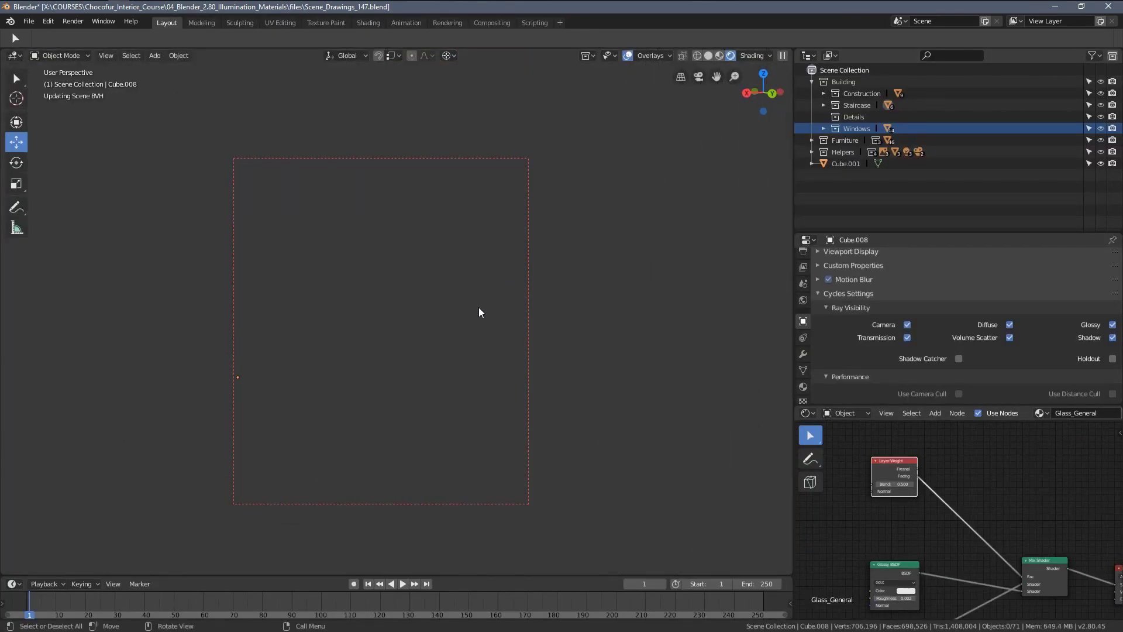
Inspect a glass pane up close in rendered shading, then return to the camera view.
key("z")
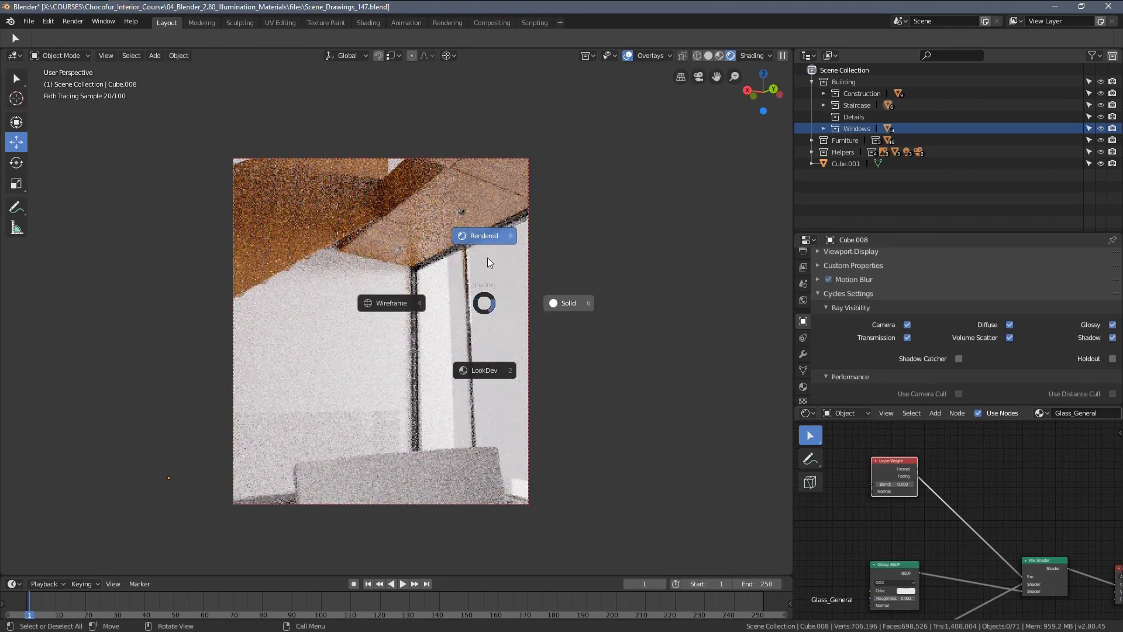
left_click(479, 305)
mouse_move(478, 305)
middle_mouse_down()
mouse_move(503, 321)
mouse_move(447, 320)
mouse_move(556, 298)
mouse_move(491, 319)
mouse_move(514, 327)
mouse_move(485, 346)
mouse_move(272, 368)
middle_mouse_up()
left_click(392, 327)
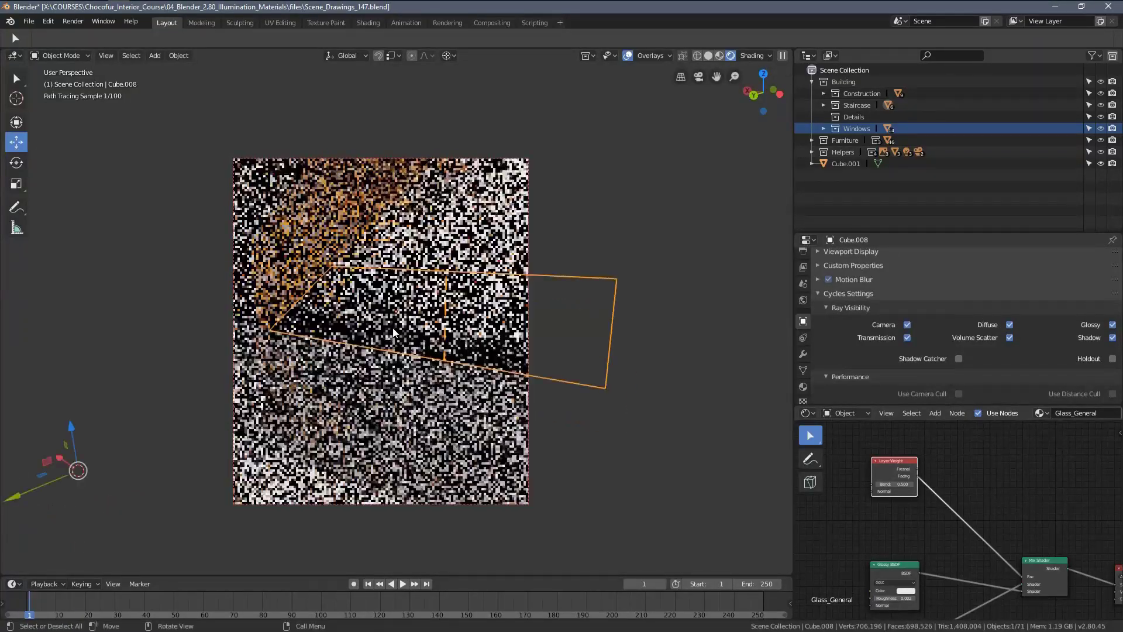
middle_click_drag(478, 336, 464, 357)
scroll(445, 340, "up", 3)
key("a")
key("a")
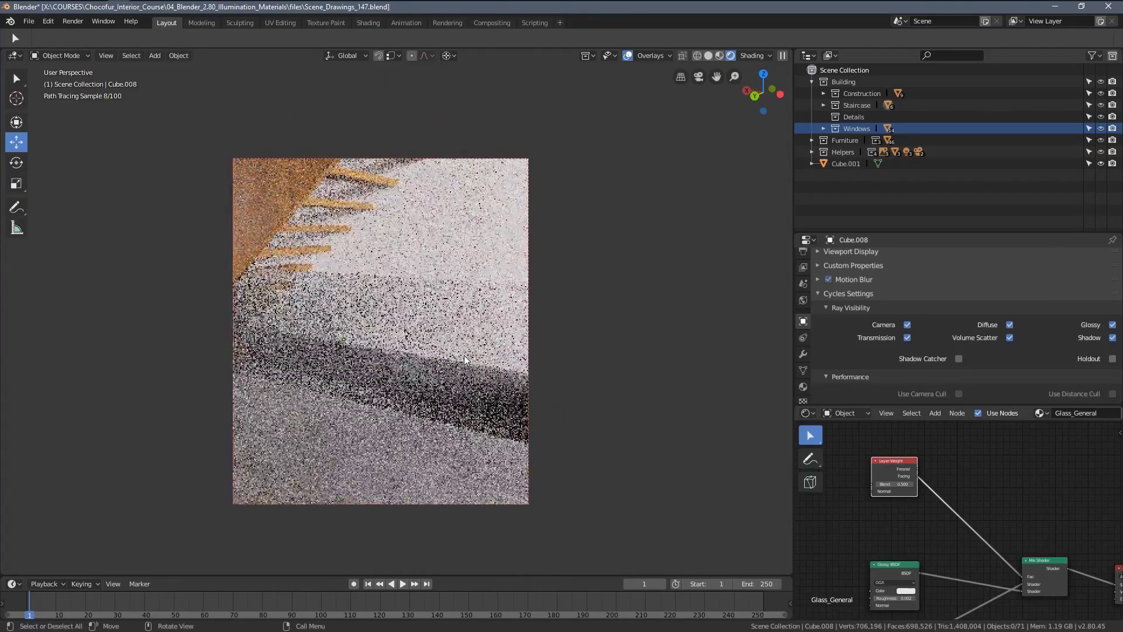
key("KP_0")
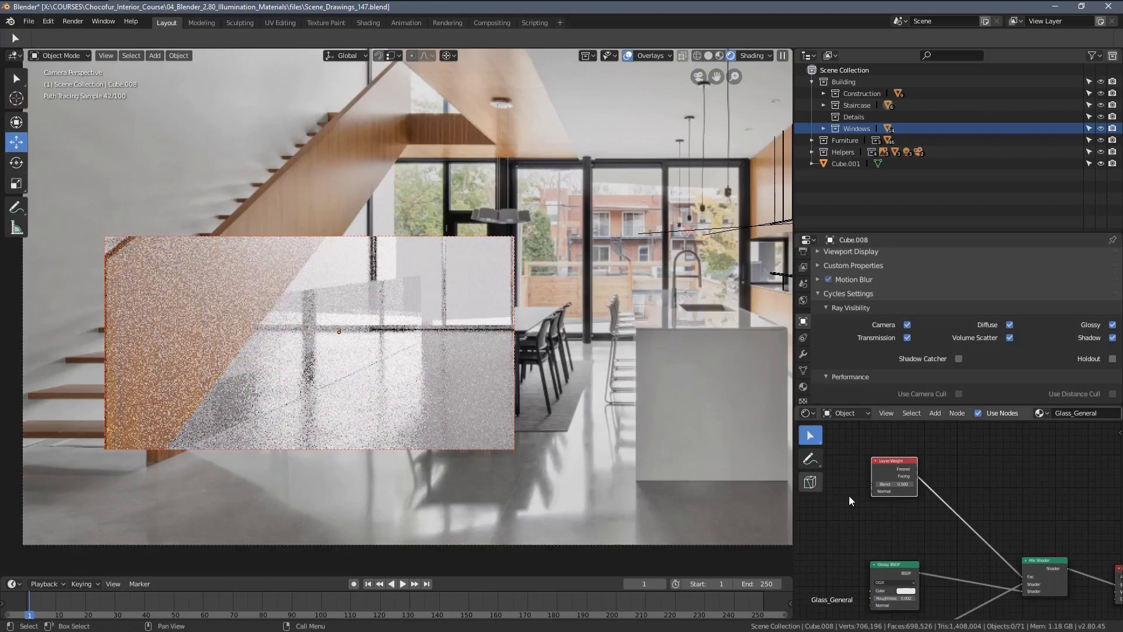
scroll(907, 494, "up", 2)
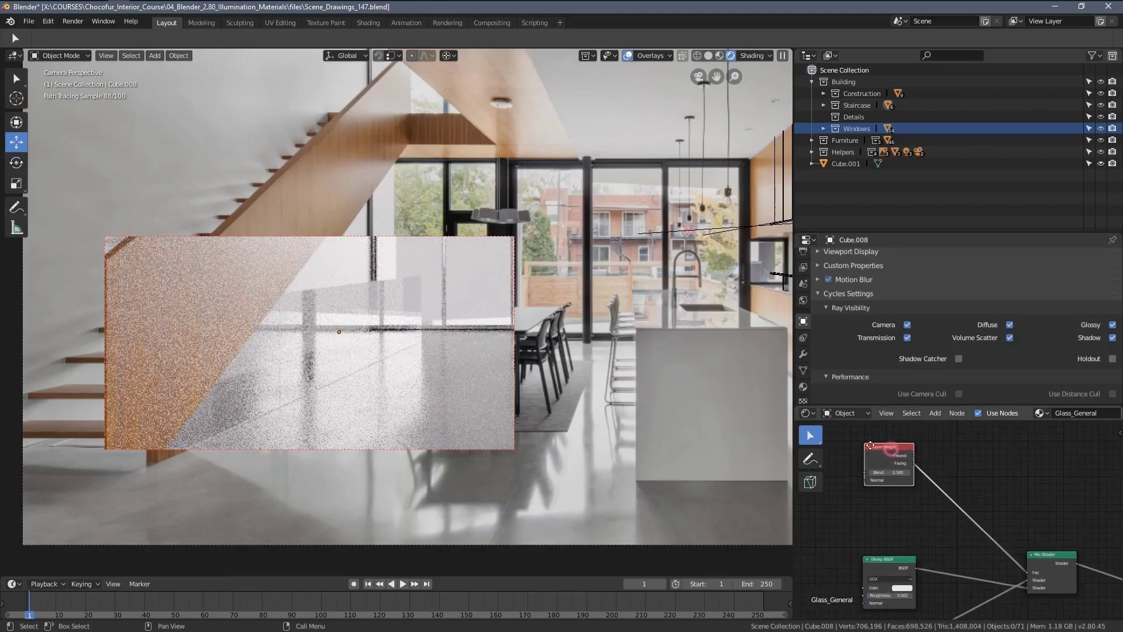
Move the Layer Weight node further left and maximise the node editor.
left_click_drag(870, 446, 841, 444)
middle_click_drag(917, 491, 923, 500)
scroll(936, 482, "up", 3)
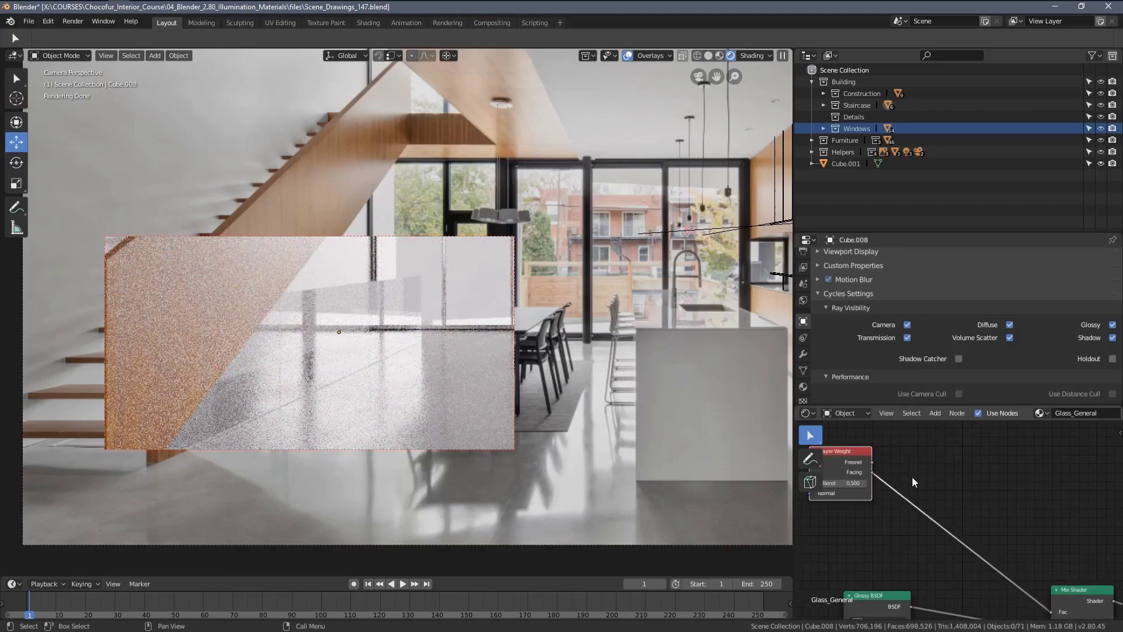
key("ctrl+space")
Insert an RGB Curves node on the link from Layer Weight Facing to Mix Shader Fac.
key("shift+a")
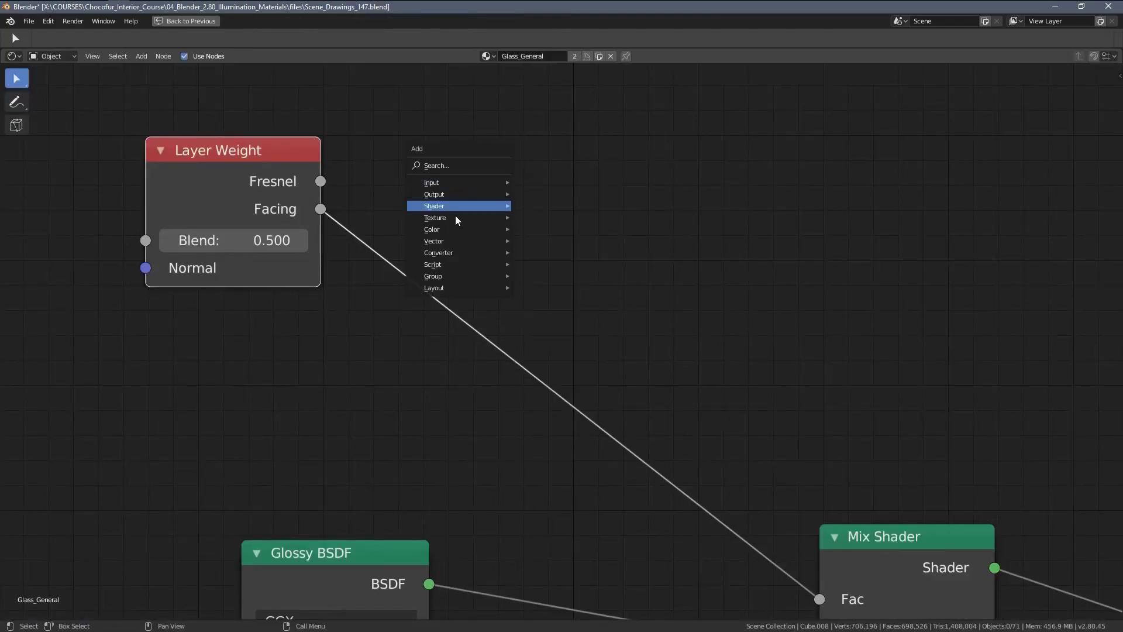
mouse_move(503, 229)
left_click(540, 303)
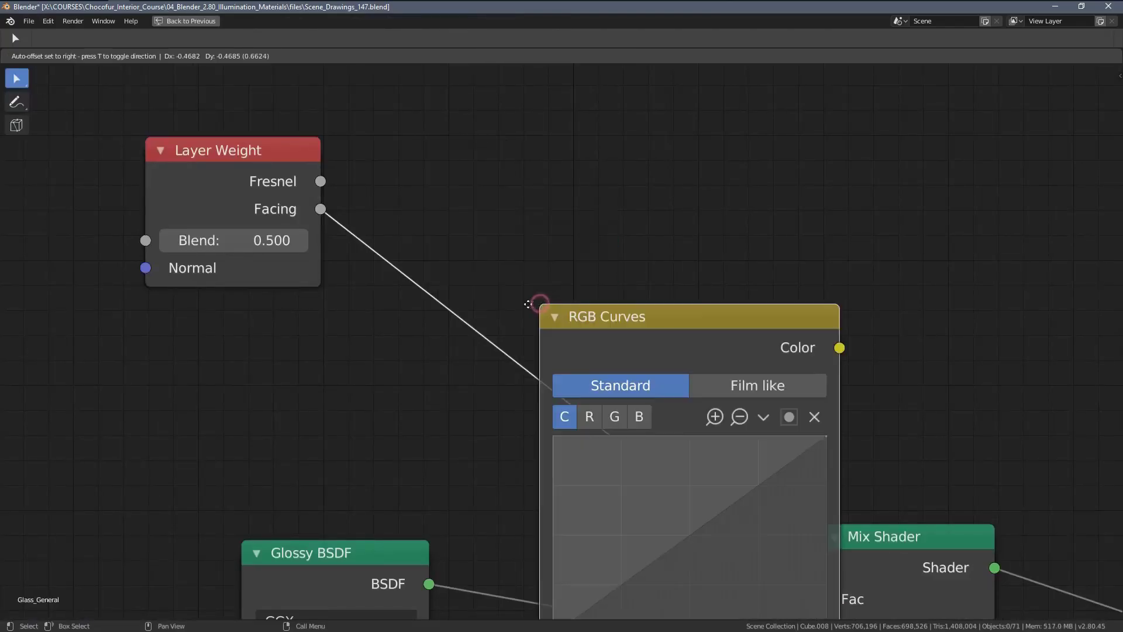
left_click(419, 108)
scroll(577, 347, "down", 1)
Bend the RGB curve into a concave shape with a slightly raised starting point.
left_click_drag(576, 347, 616, 368)
left_click_drag(462, 414, 462, 399)
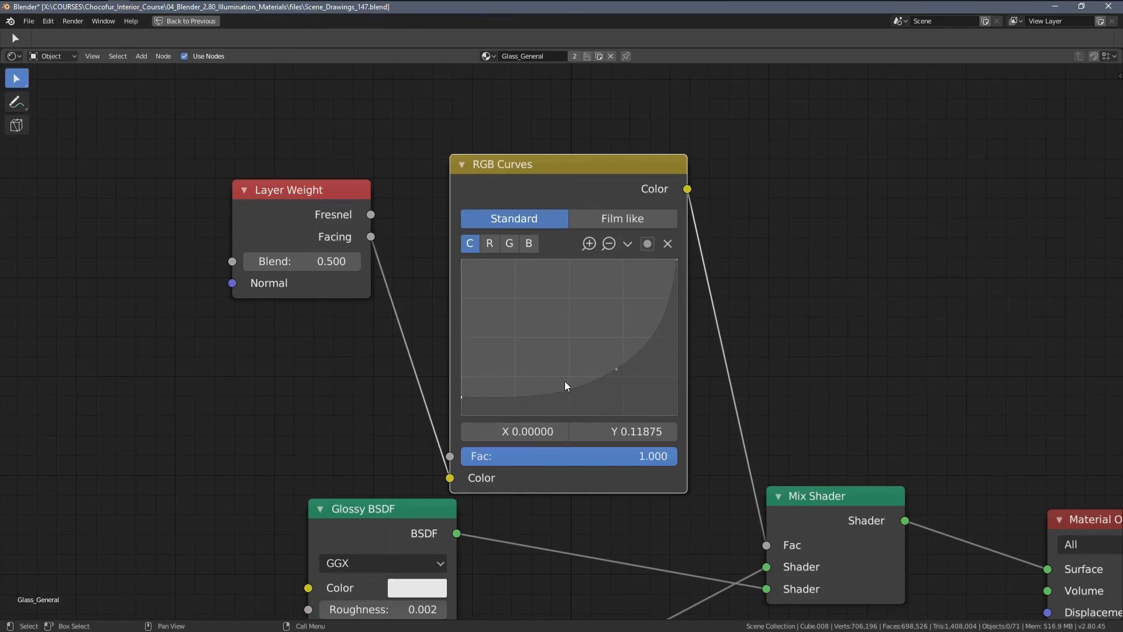
left_click_drag(542, 174, 550, 131)
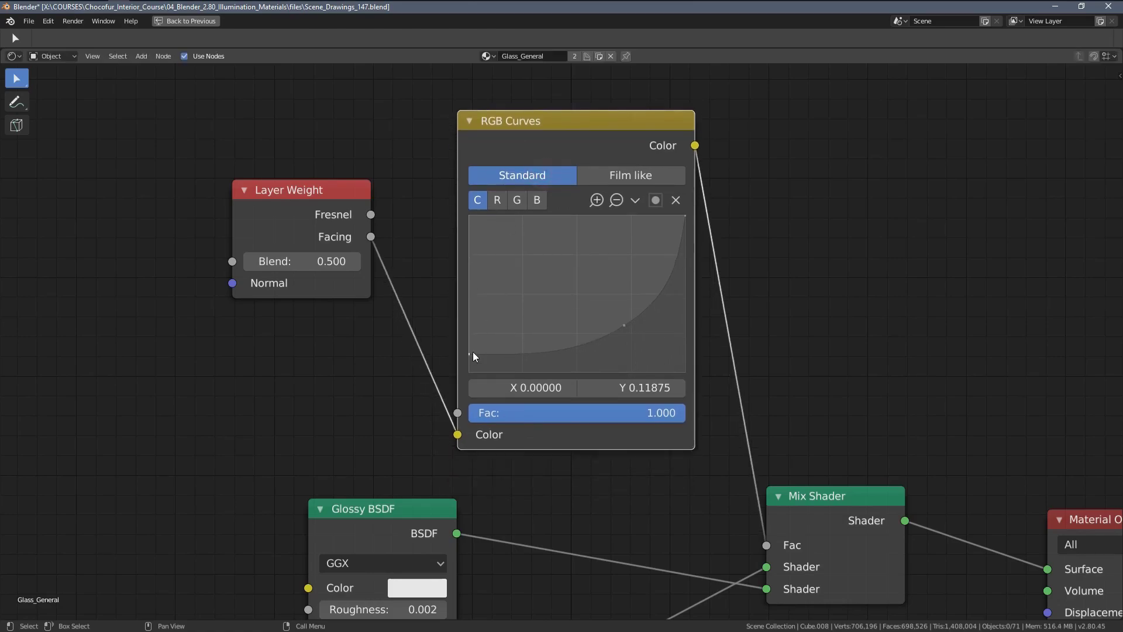
left_click_drag(472, 352, 475, 350)
key("ctrl+space")
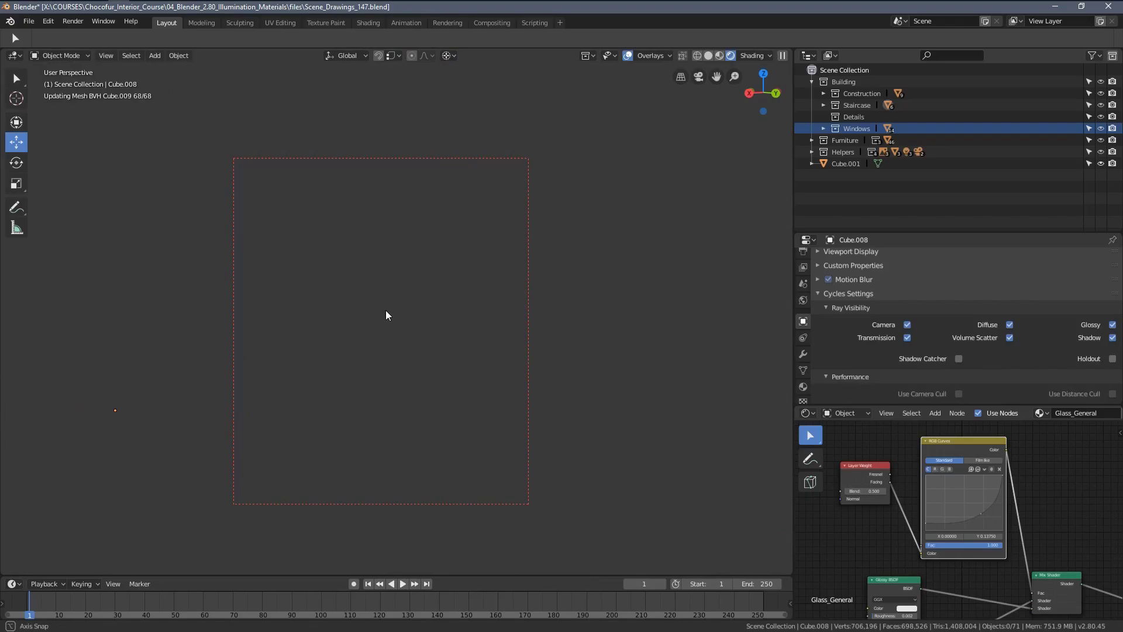
Adjust the RGB Curves points, settling the start at Y 0.2625, checking the rendered glass.
middle_click_drag(393, 320, 430, 324)
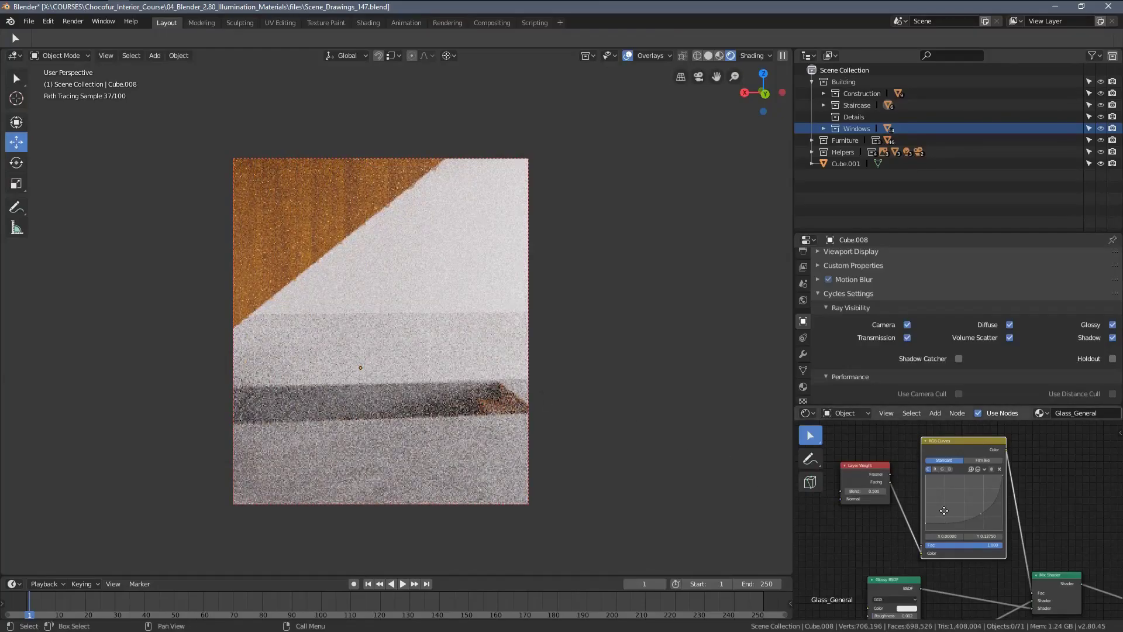
scroll(929, 496, "up", 6)
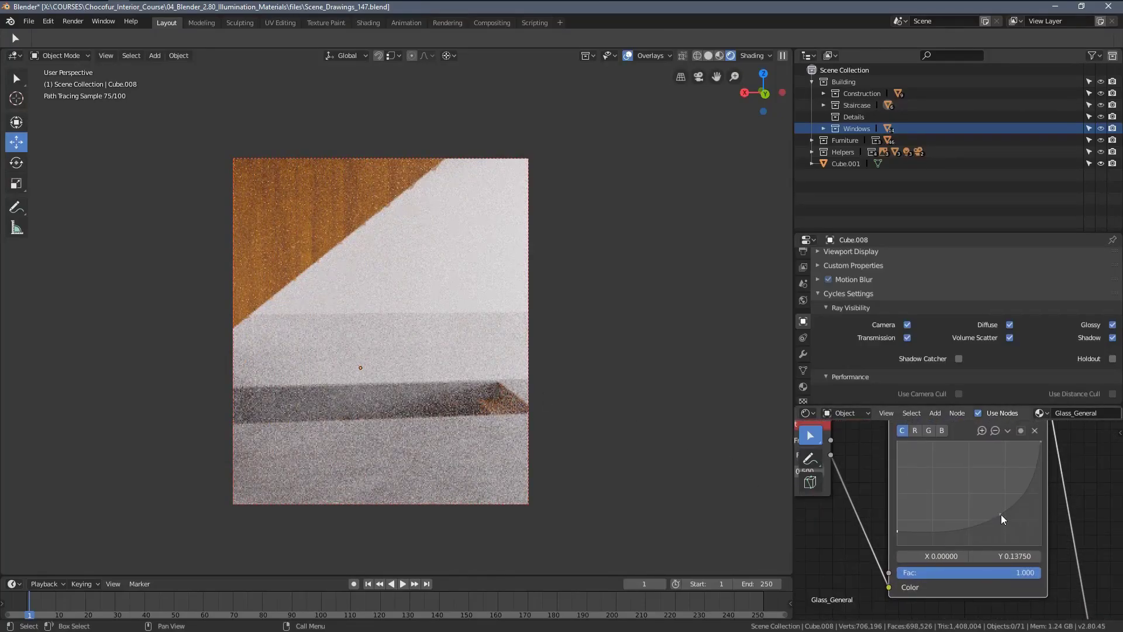
left_click_drag(1001, 514, 1004, 489)
left_click_drag(897, 531, 897, 517)
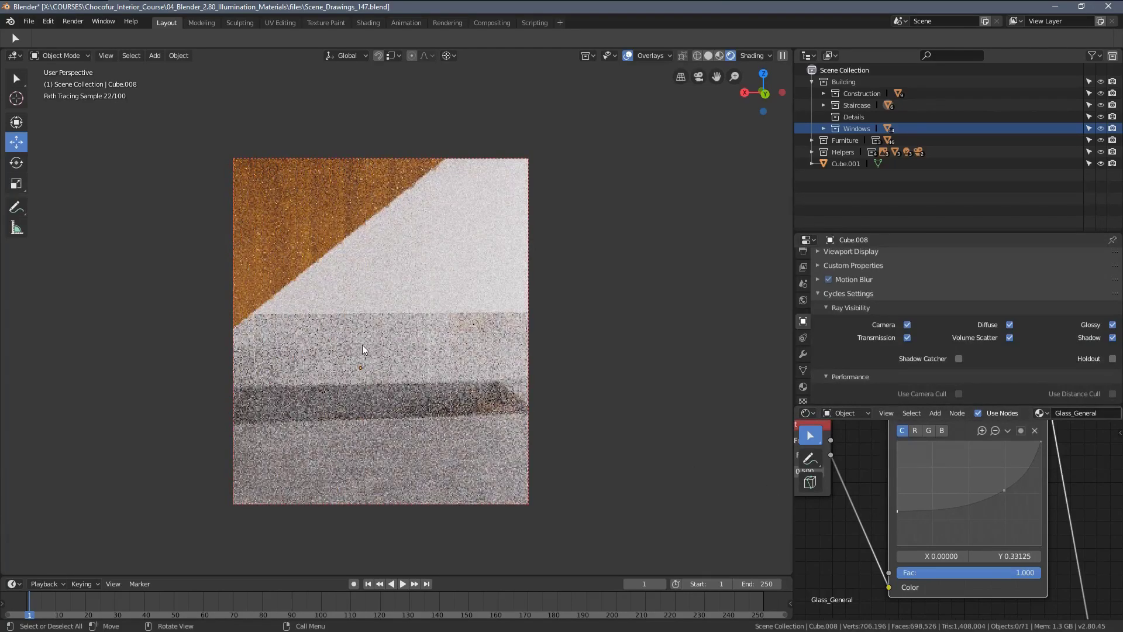
left_click_drag(897, 511, 900, 482)
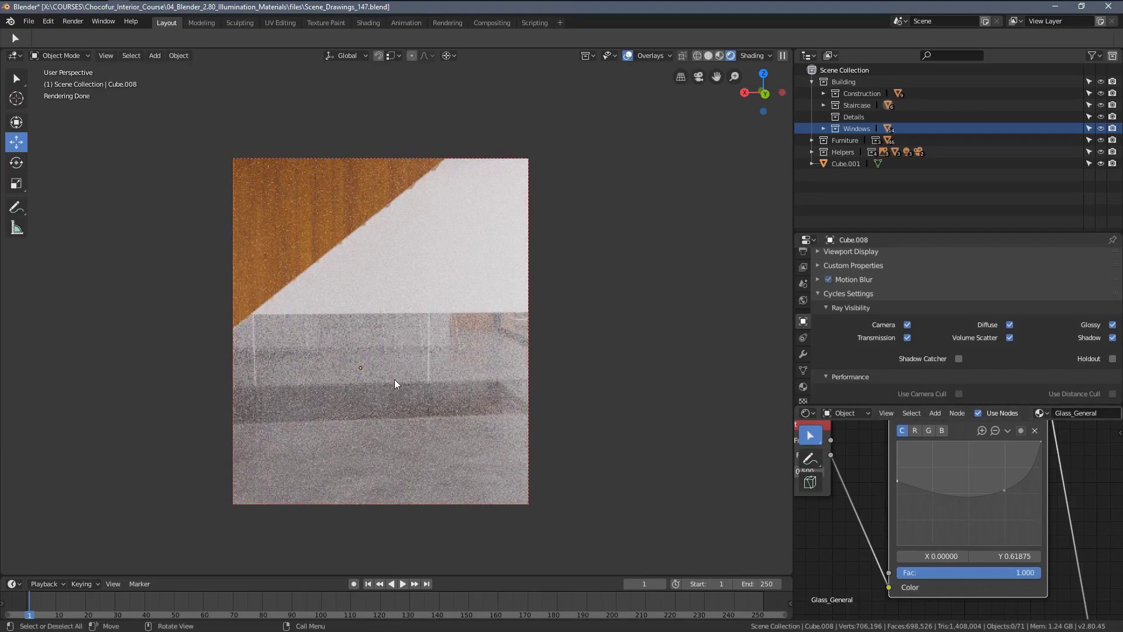
middle_click_drag(394, 379, 392, 376)
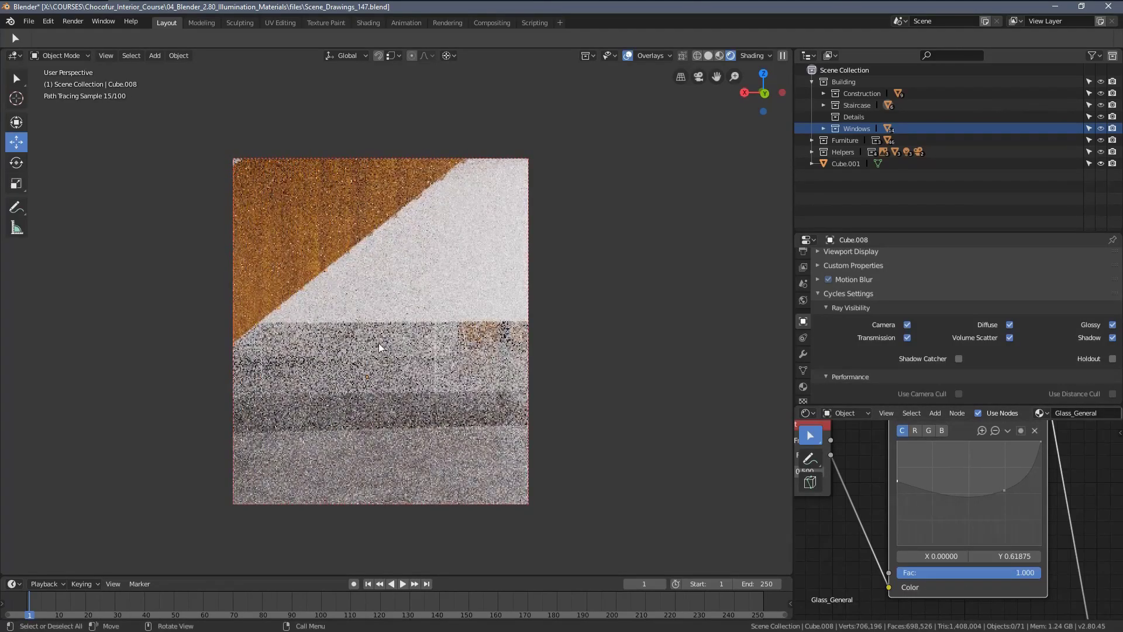
left_click_drag(897, 481, 897, 529)
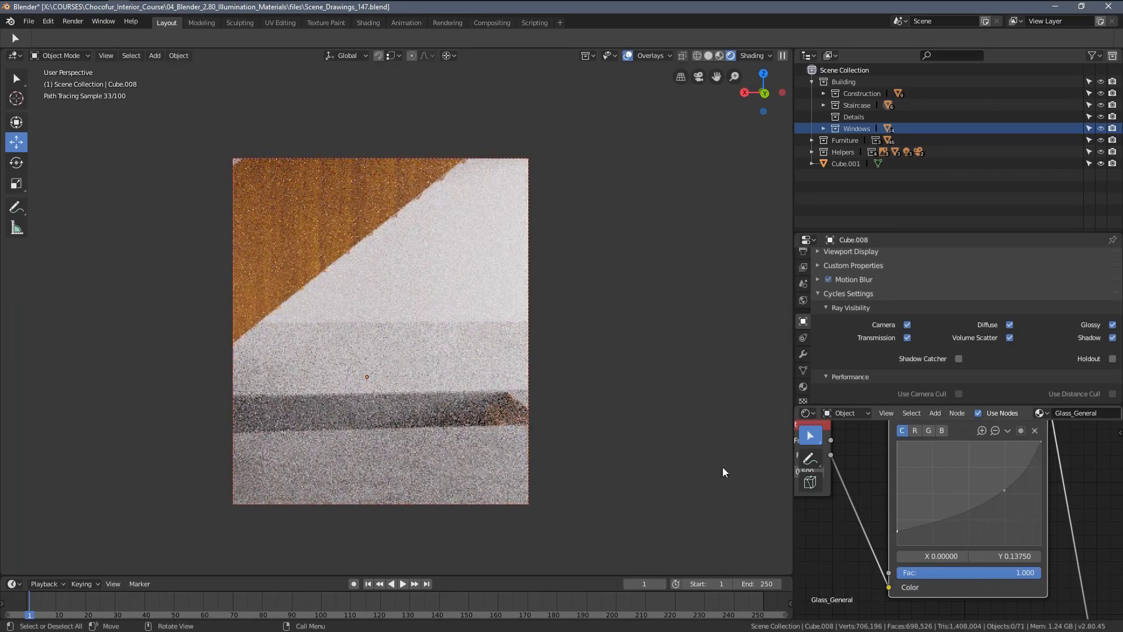
left_click(898, 517)
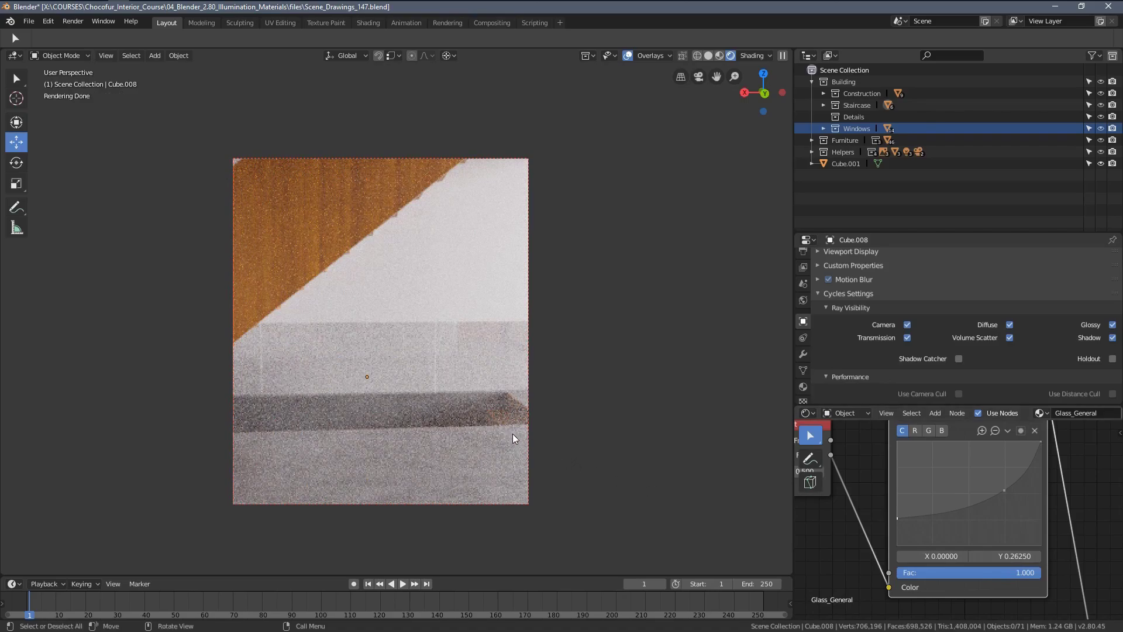
key("KP_0")
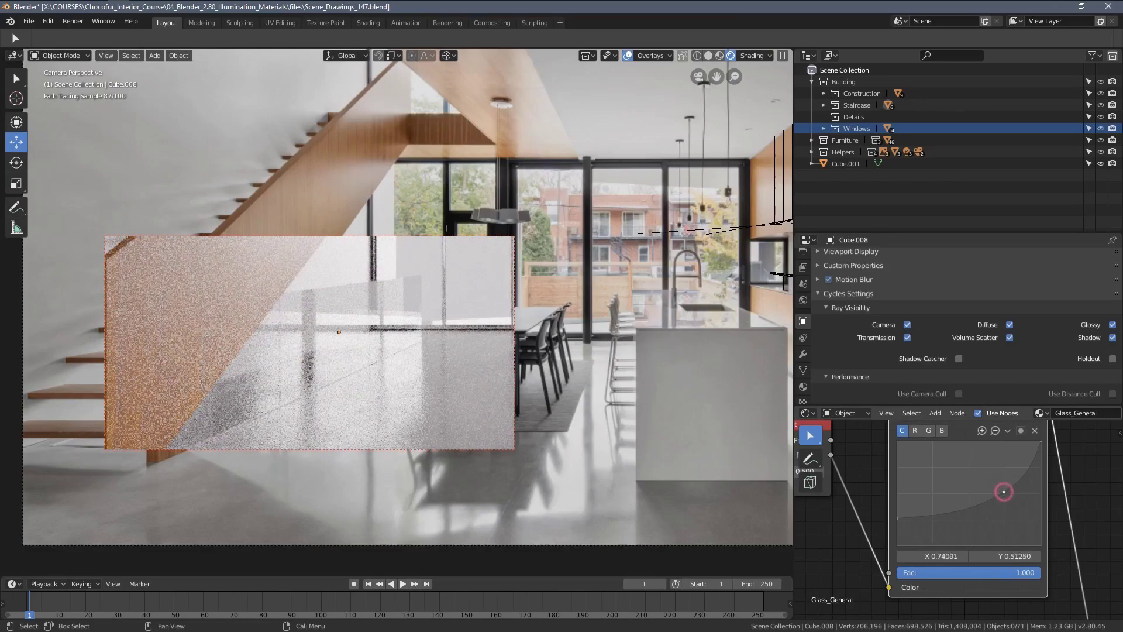
Lower the curve to start at Y 0.09375, with a point at X 0.868, Y 0.200.
left_click_drag(996, 501, 1002, 513)
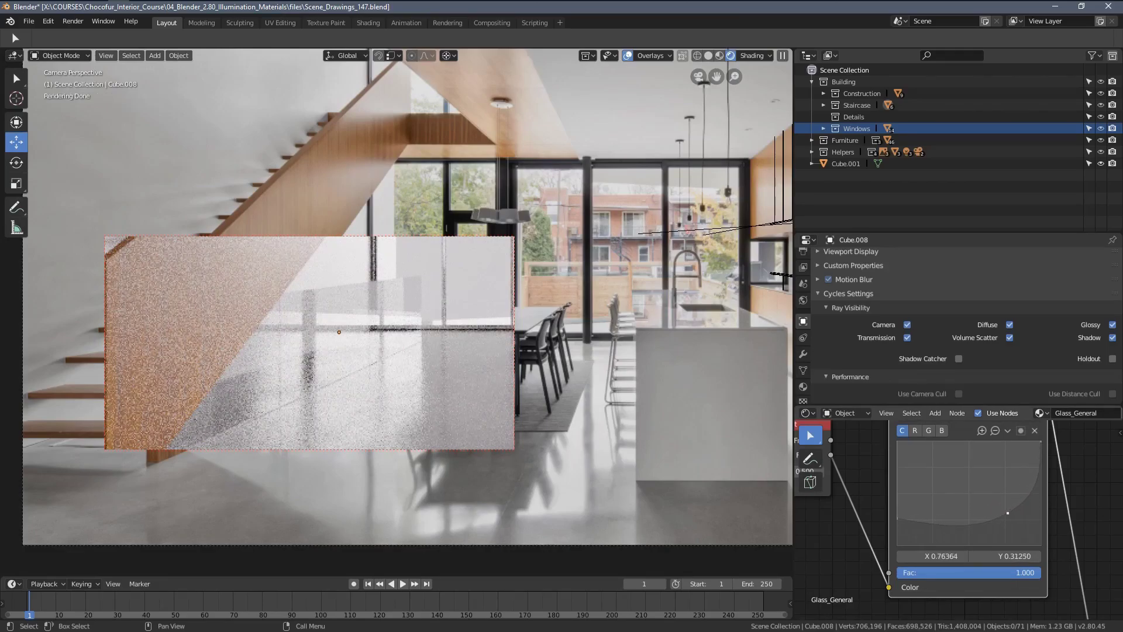
left_click(958, 518)
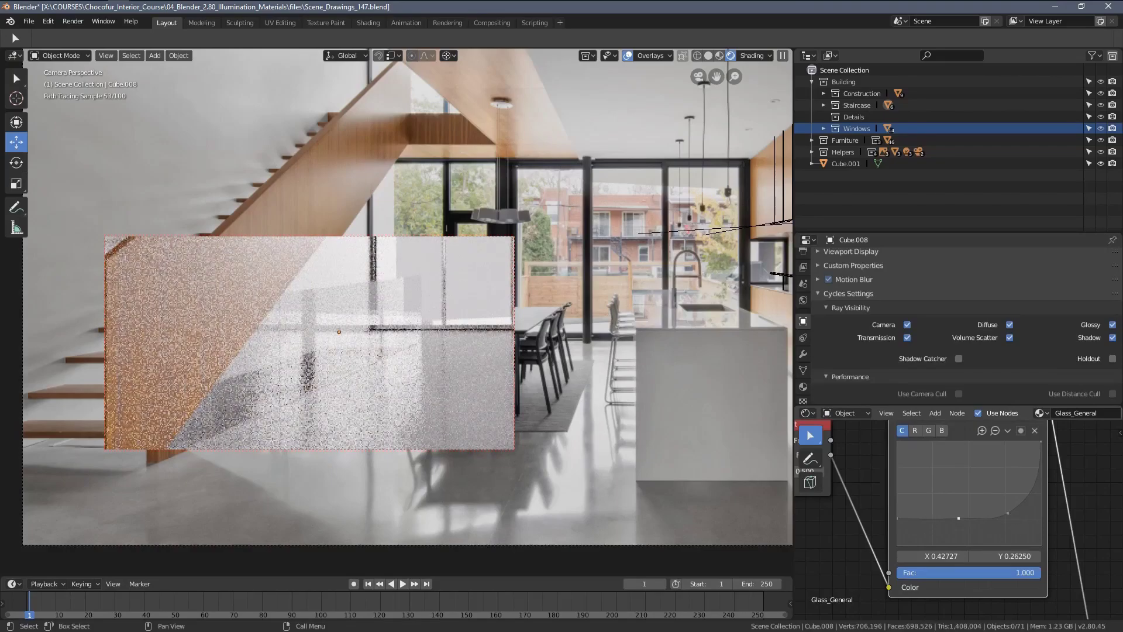
left_click_drag(1024, 509, 1025, 510)
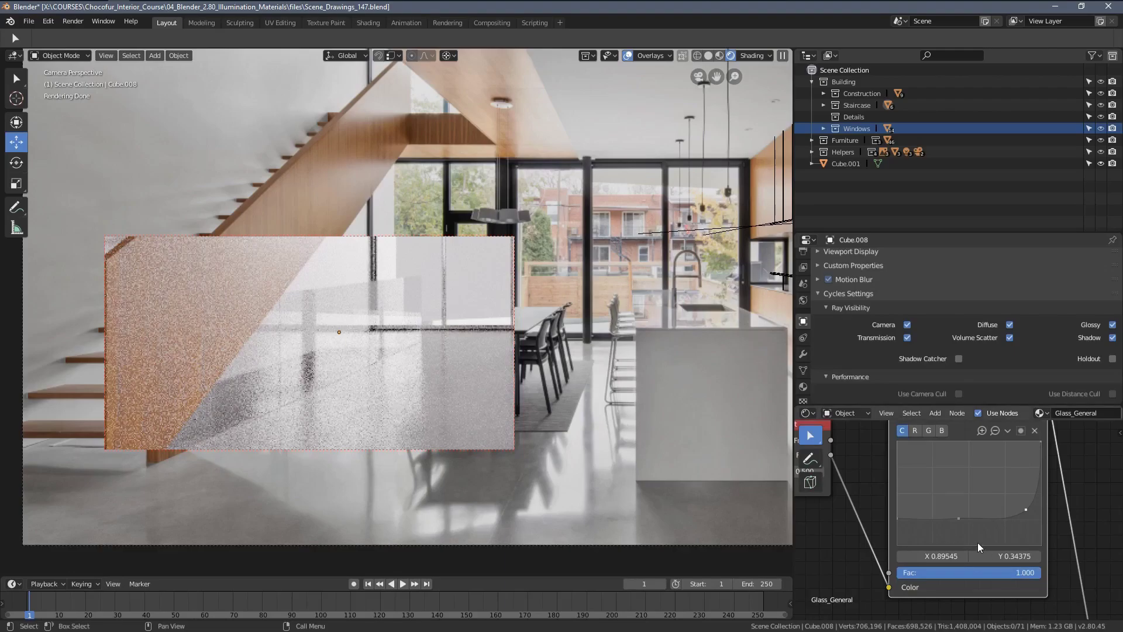
left_click_drag(958, 518, 957, 524)
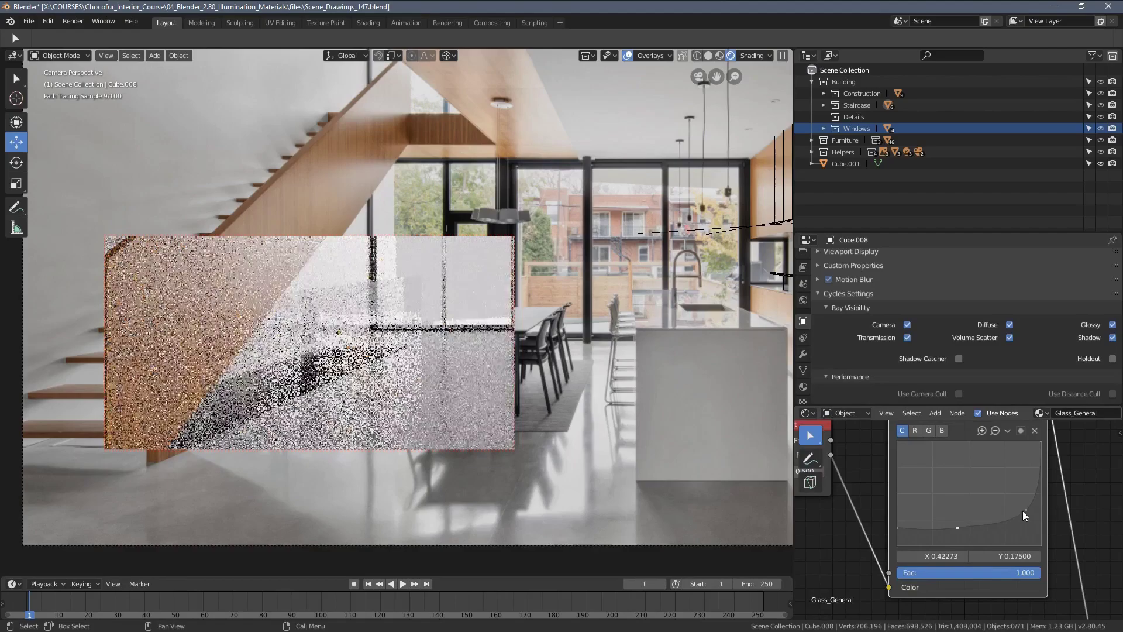
left_click_drag(1025, 510, 1023, 531)
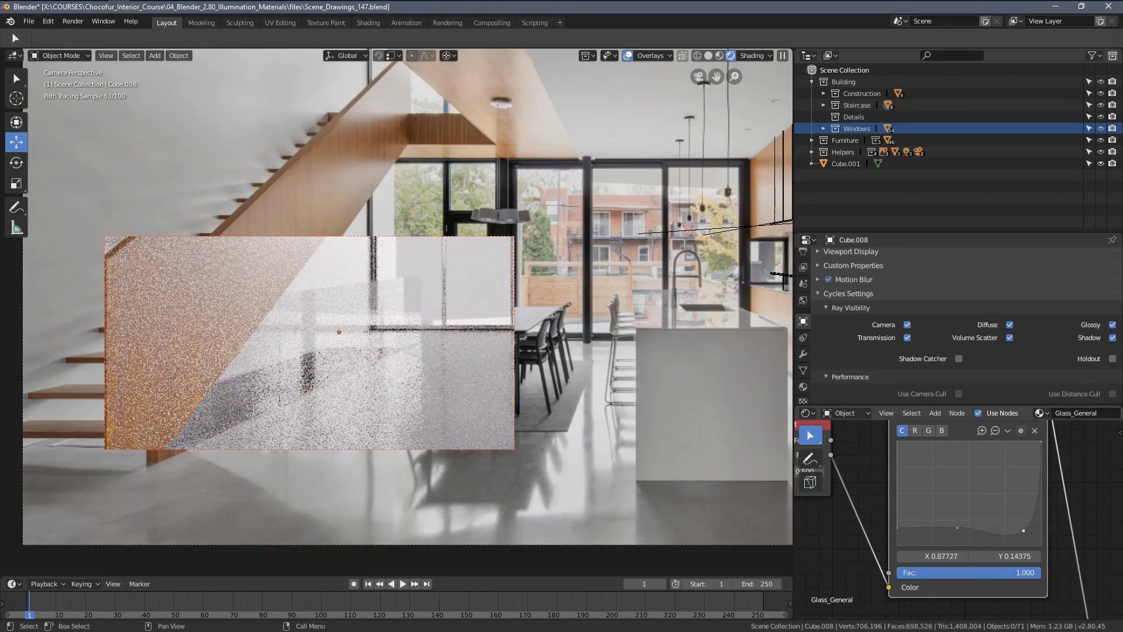
left_click(957, 527)
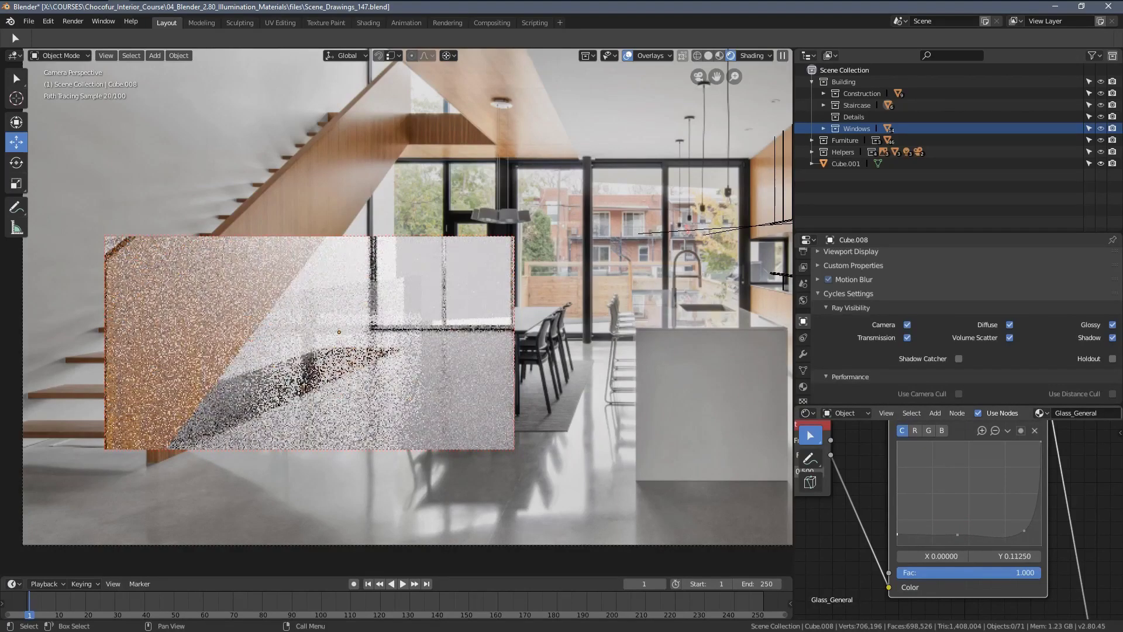
left_click_drag(898, 527, 887, 538)
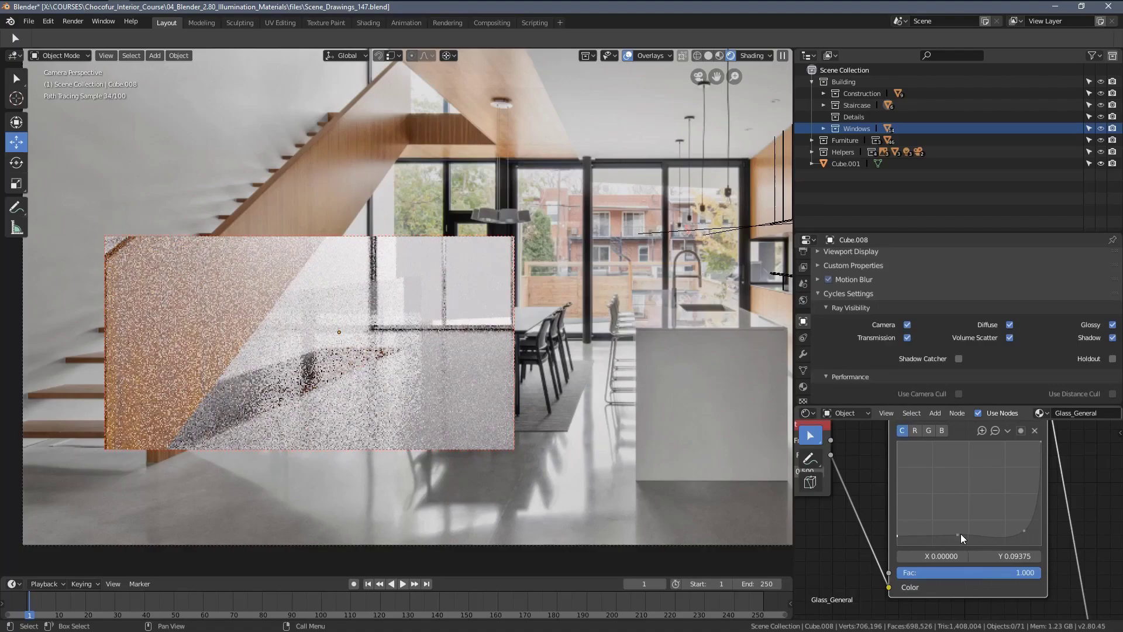
left_click_drag(960, 533, 1021, 524)
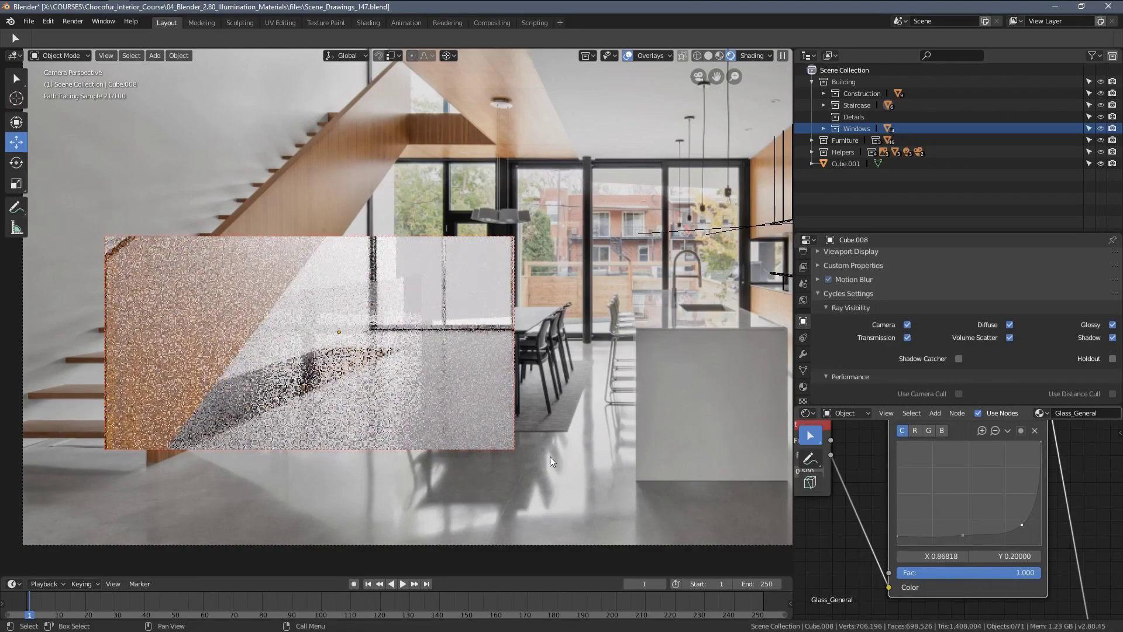
Limit the preview render to the staircase area and select the glass panel beside the stairs.
scroll(345, 333, "down", 2)
key("ctrl+b")
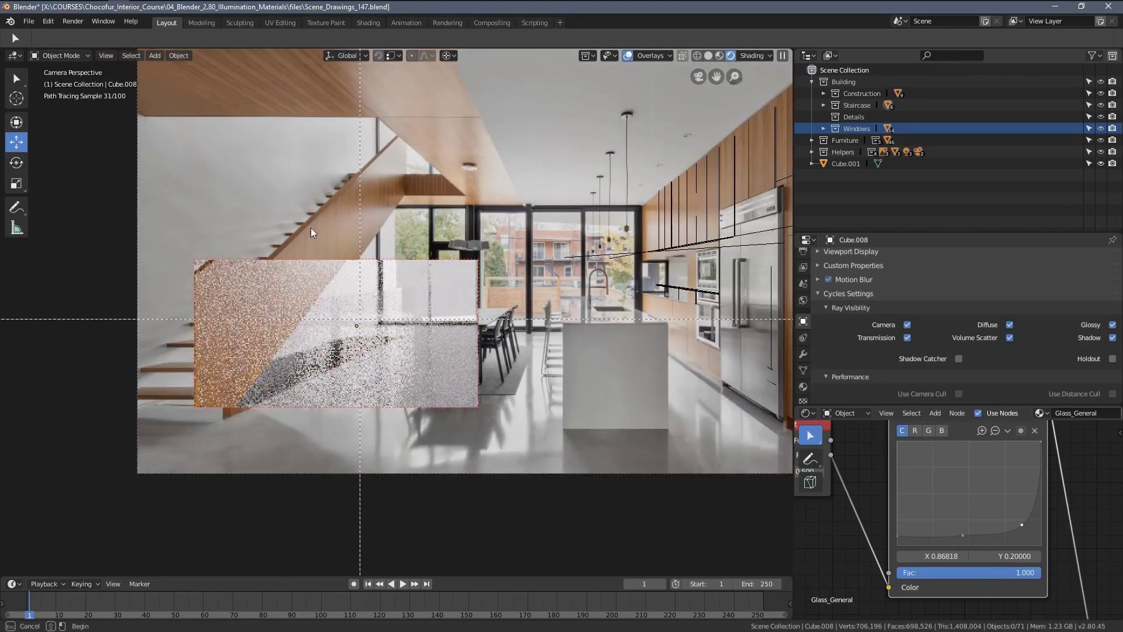
left_click_drag(103, 82, 670, 512)
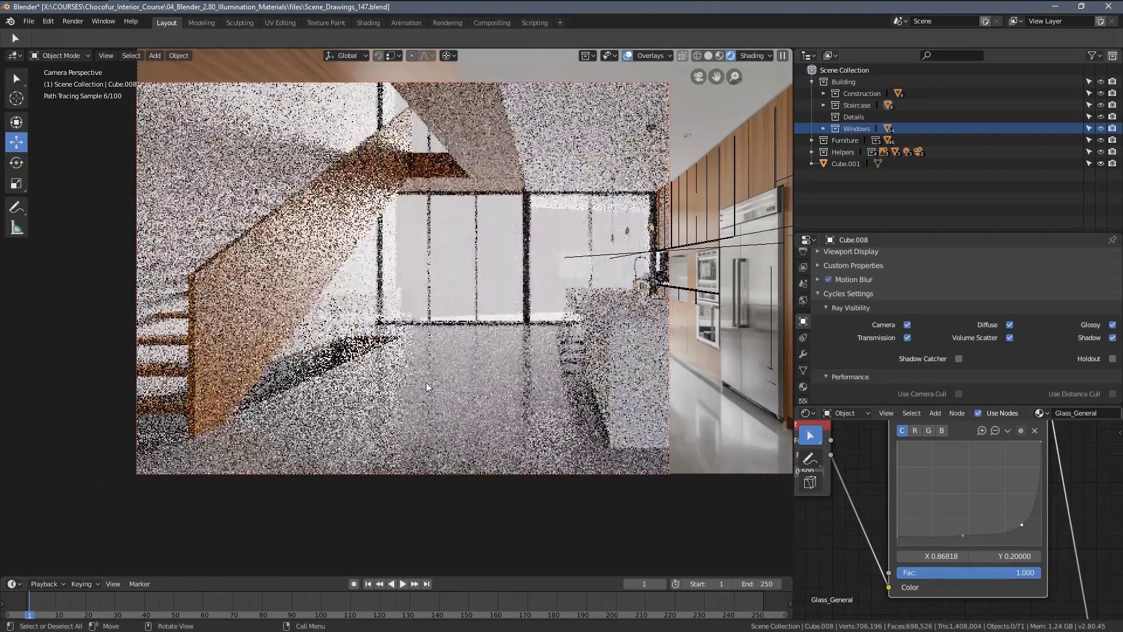
left_click(387, 304)
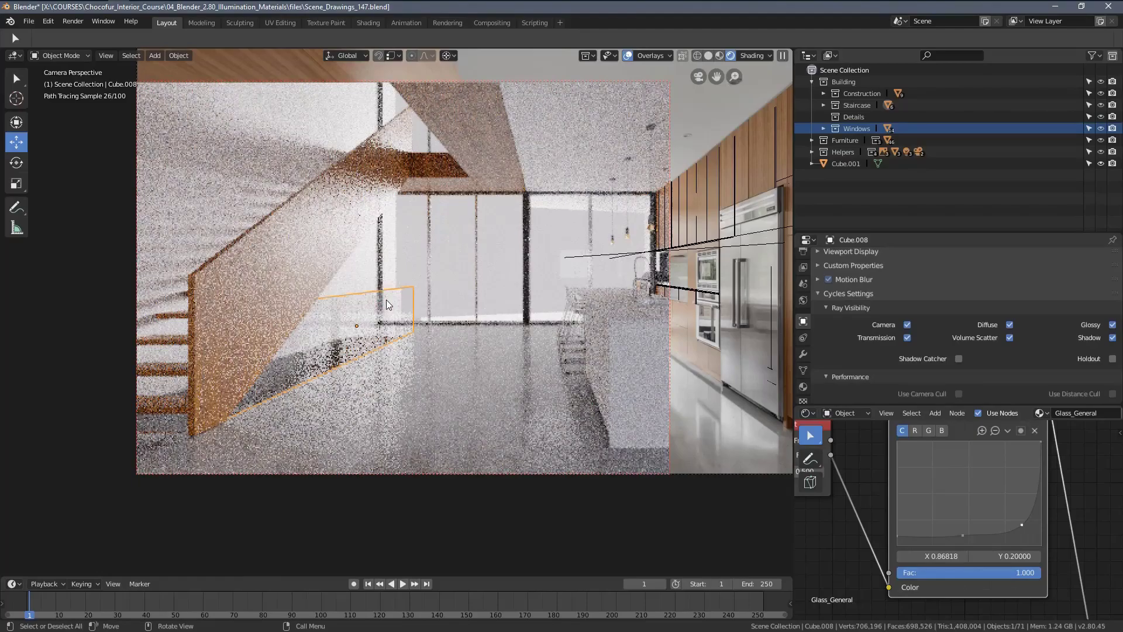
scroll(871, 535, "down", 6)
scroll(925, 590, "up", 6)
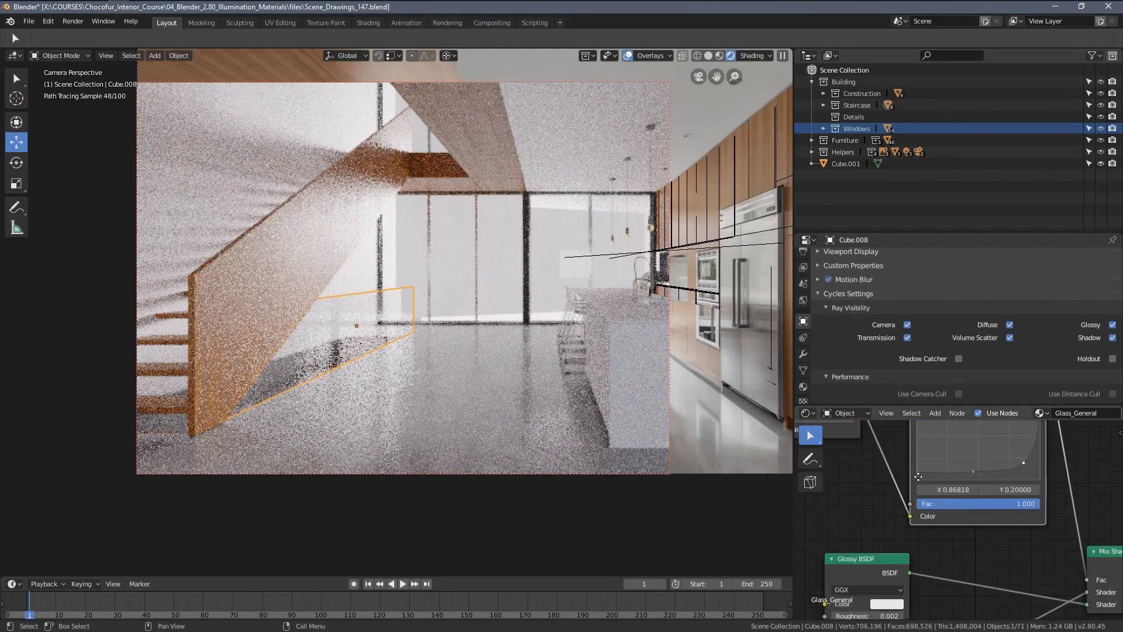
middle_click_drag(924, 576, 910, 468)
scroll(895, 527, "up", 3)
Set the Glass BSDF colour brightness to 0.85, then compare with the reference photo.
left_click(880, 545)
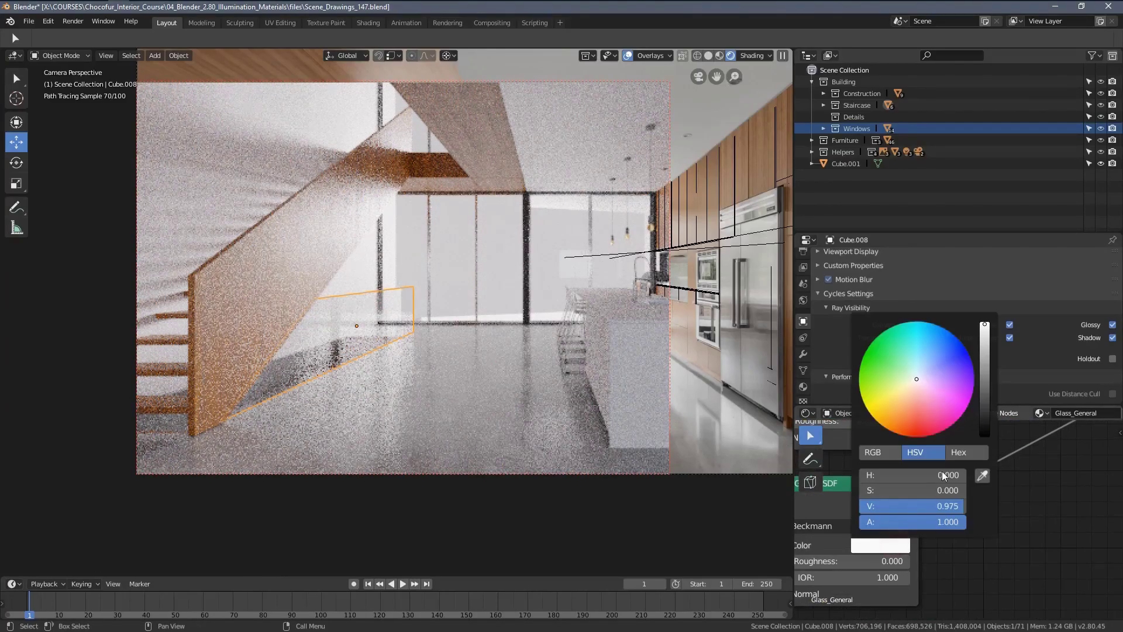
left_click(918, 506)
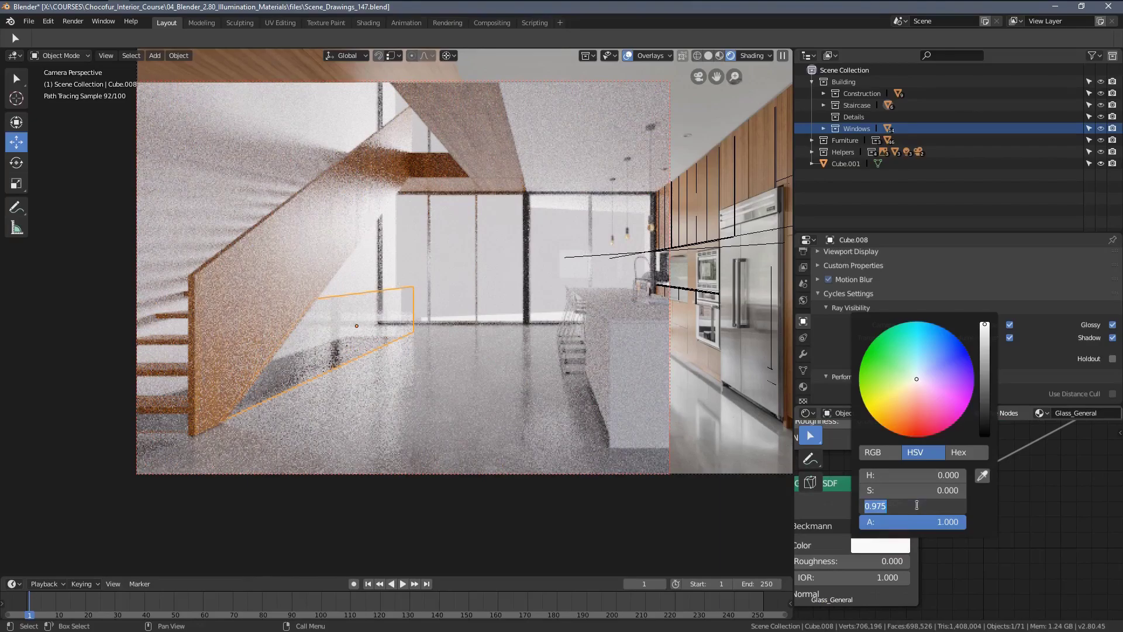
type(".85")
key("Return")
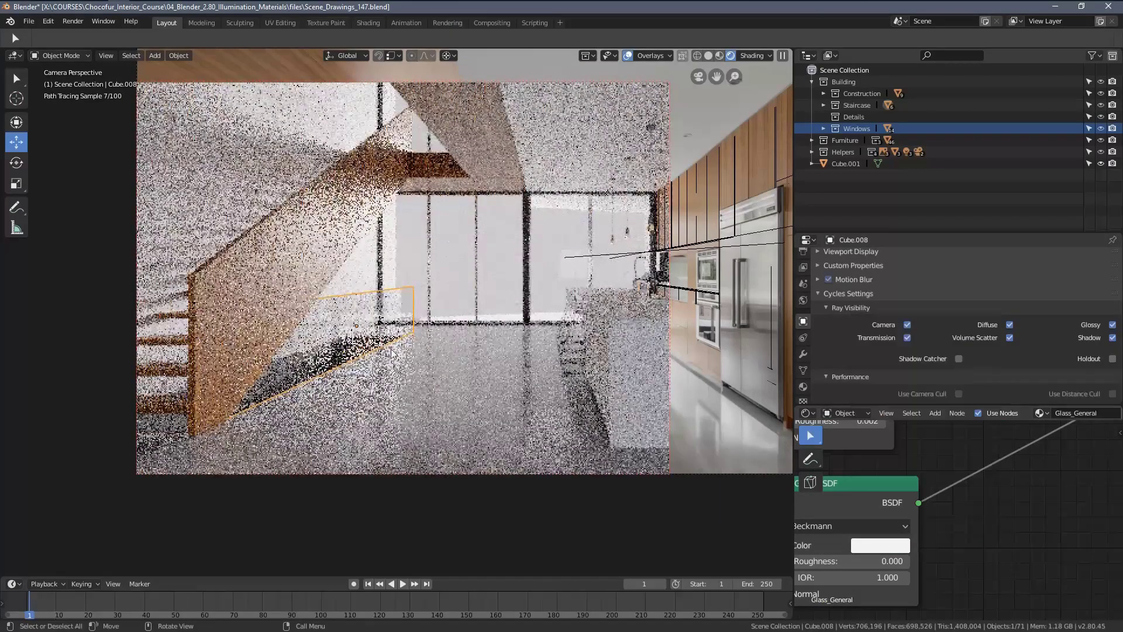
key("alt+a")
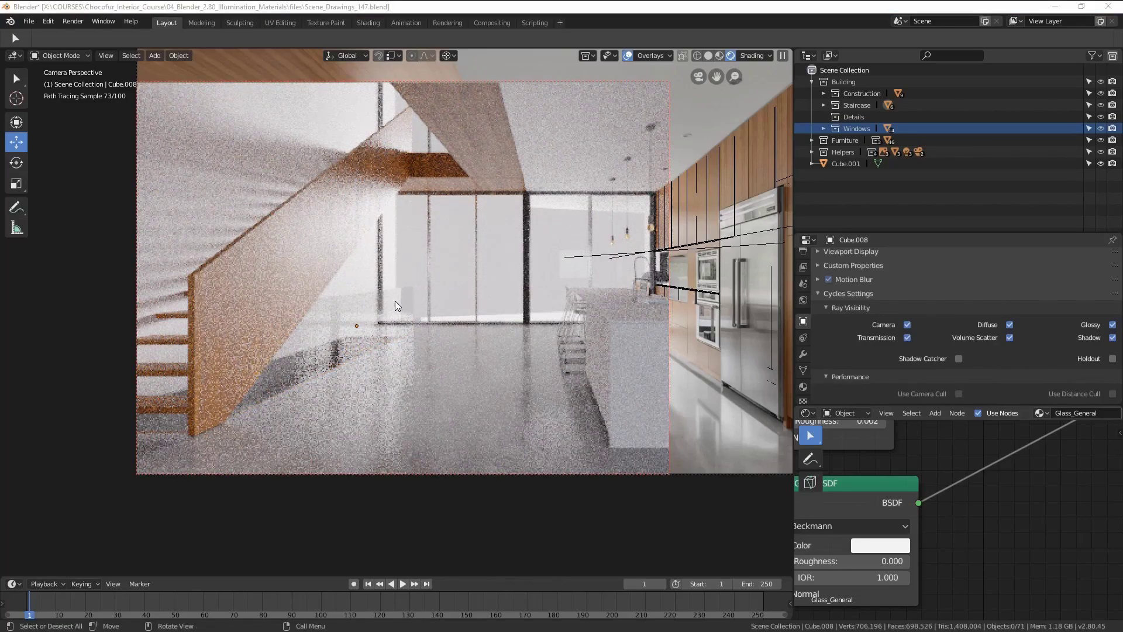
key("alt+Tab")
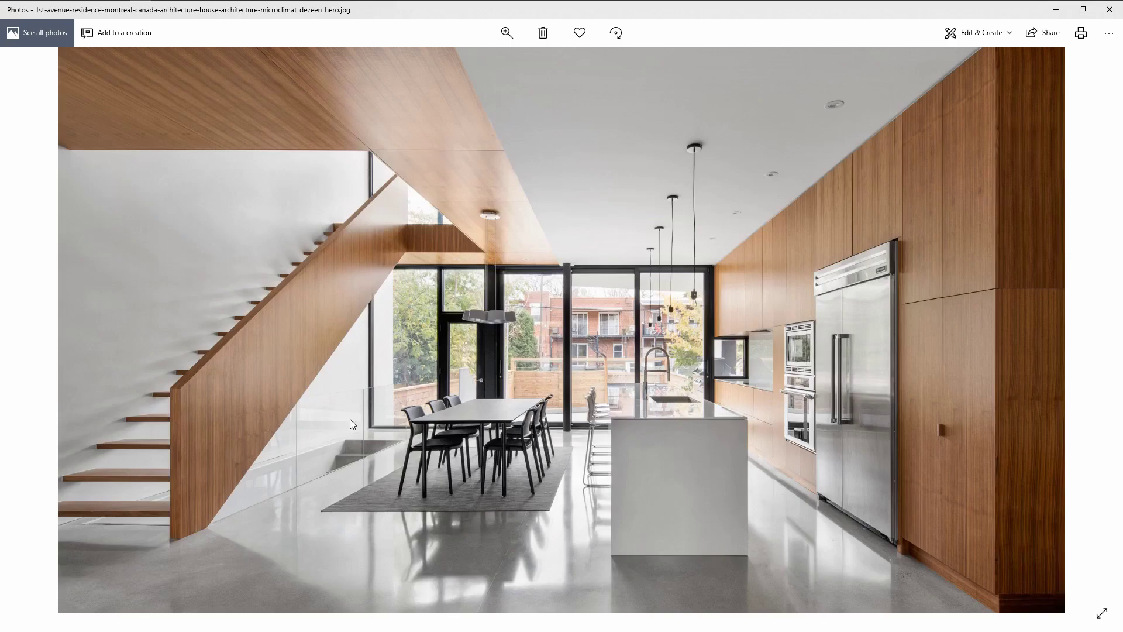
Paste the dining table, chairs and pendant lamp, then draw a render border over the left area.
key("alt+Tab")
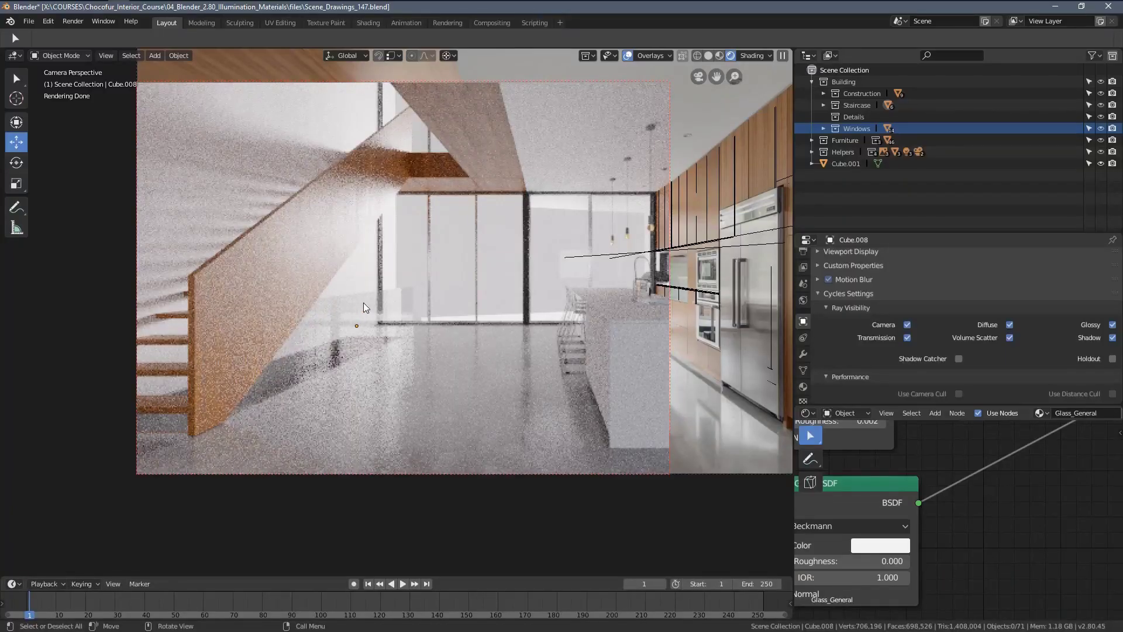
key("ctrl+v")
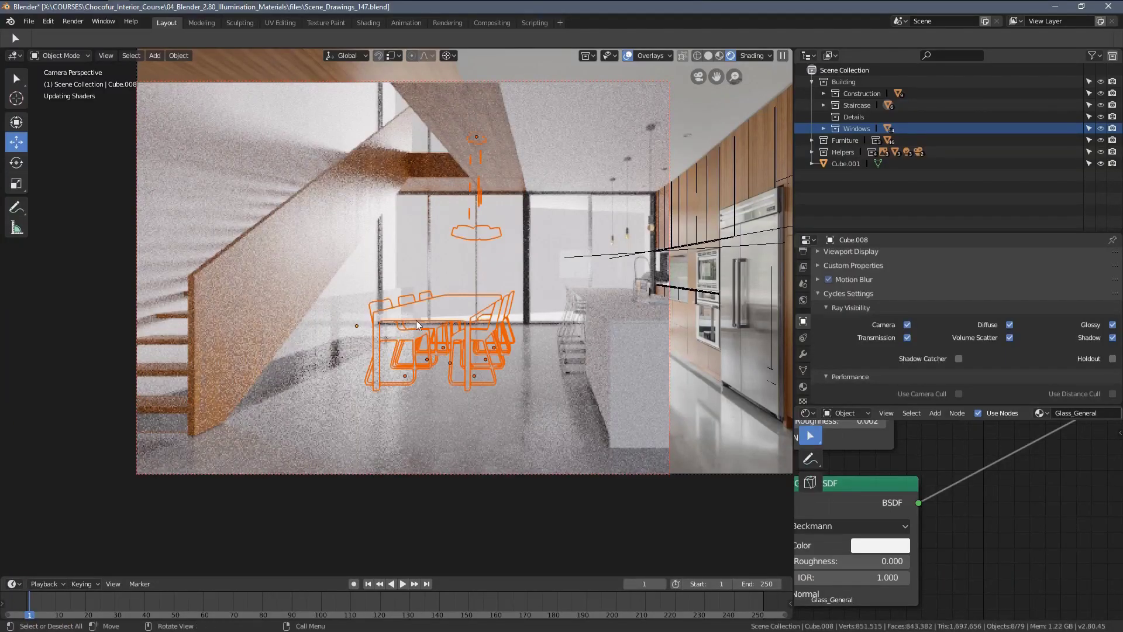
key("alt+a")
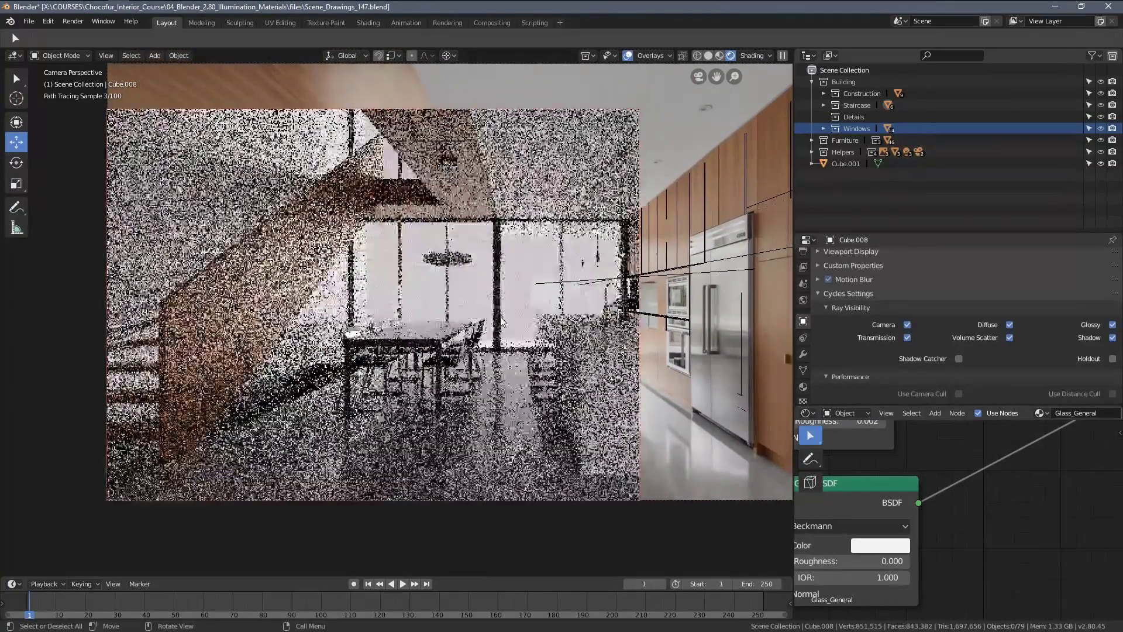
key("ctrl+b")
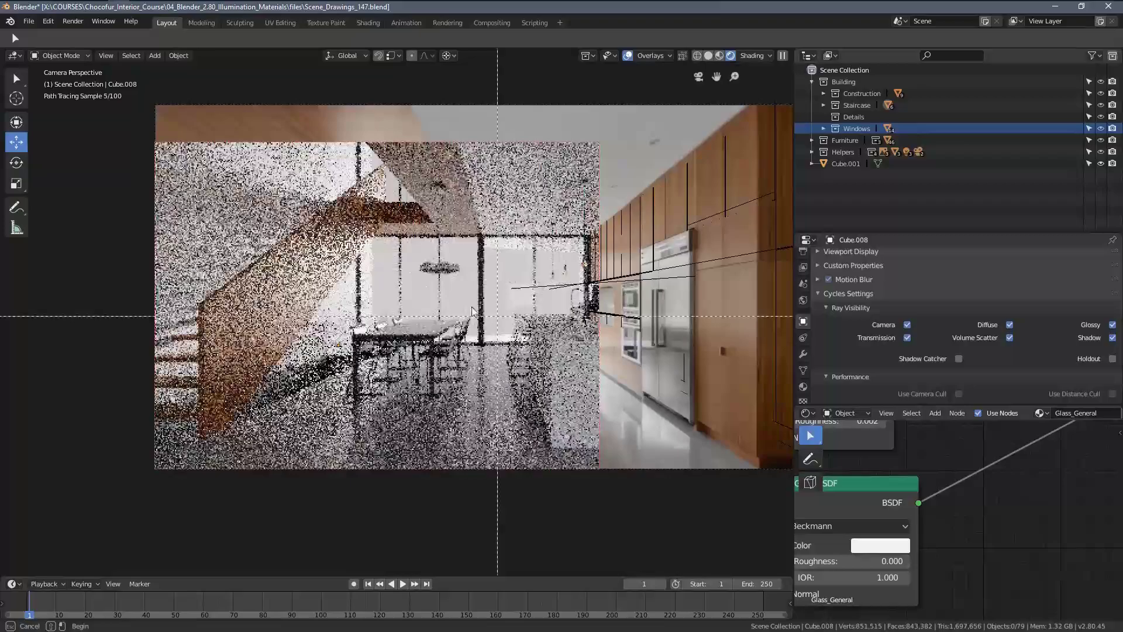
left_click_drag(147, 93, 530, 492)
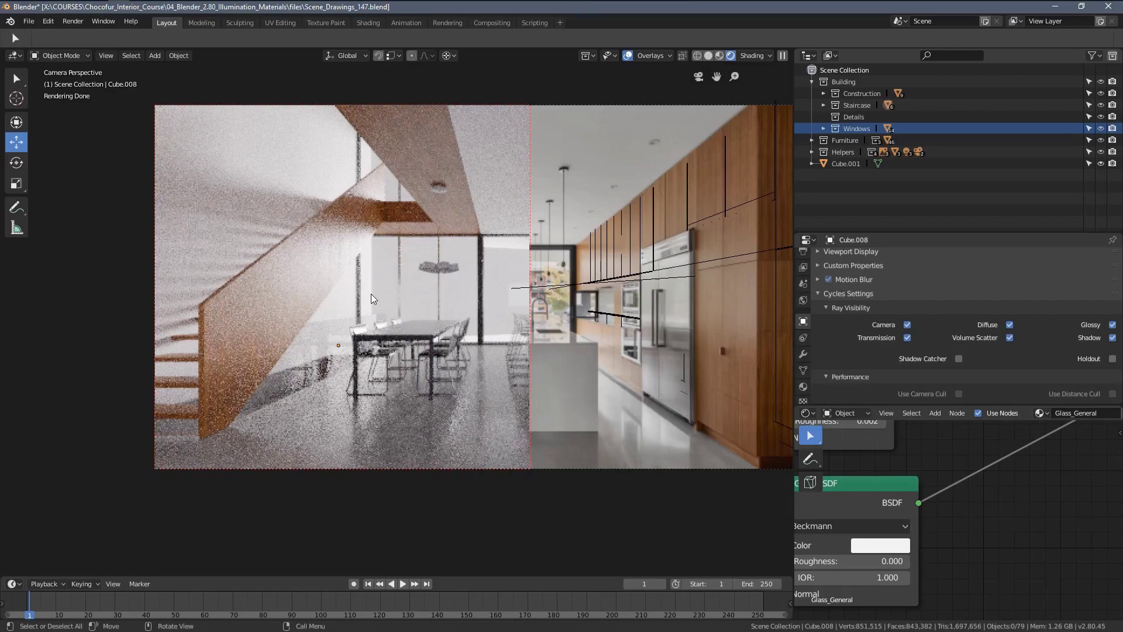
Switch the viewport to solid shading and select window Chocofur_Window_08.002 to view its material slots.
left_click(417, 300)
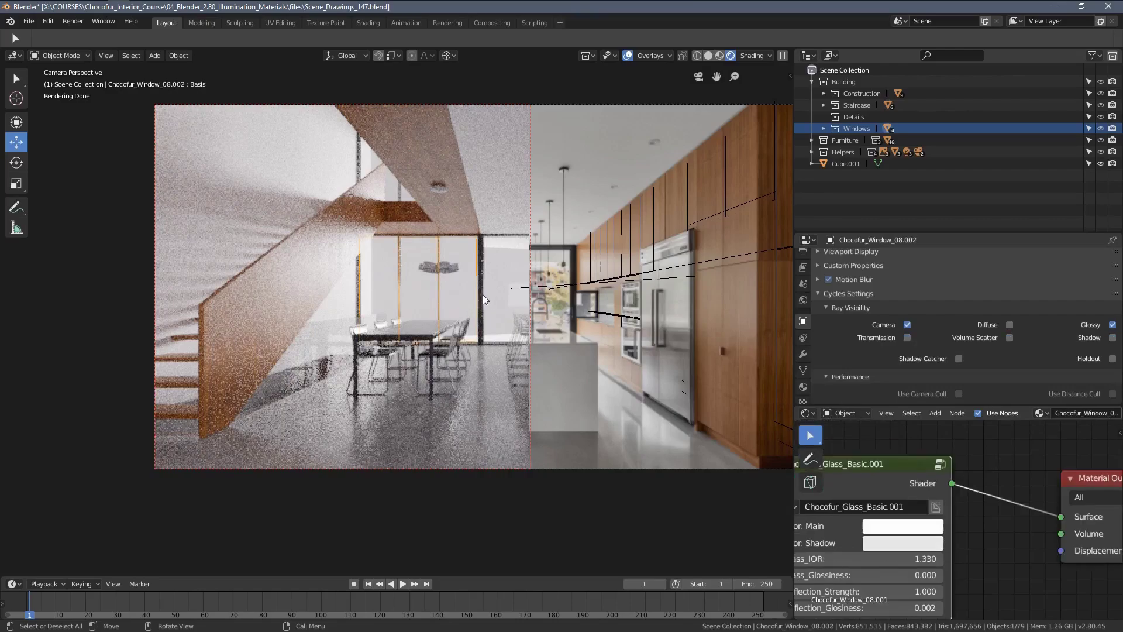
left_click(803, 388)
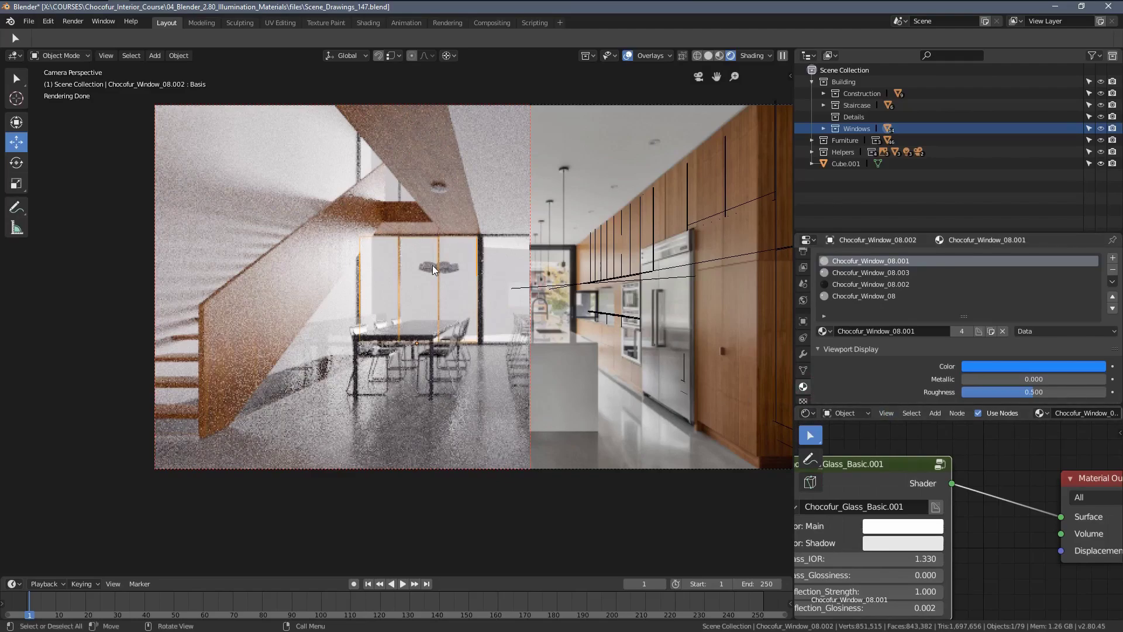
key("z")
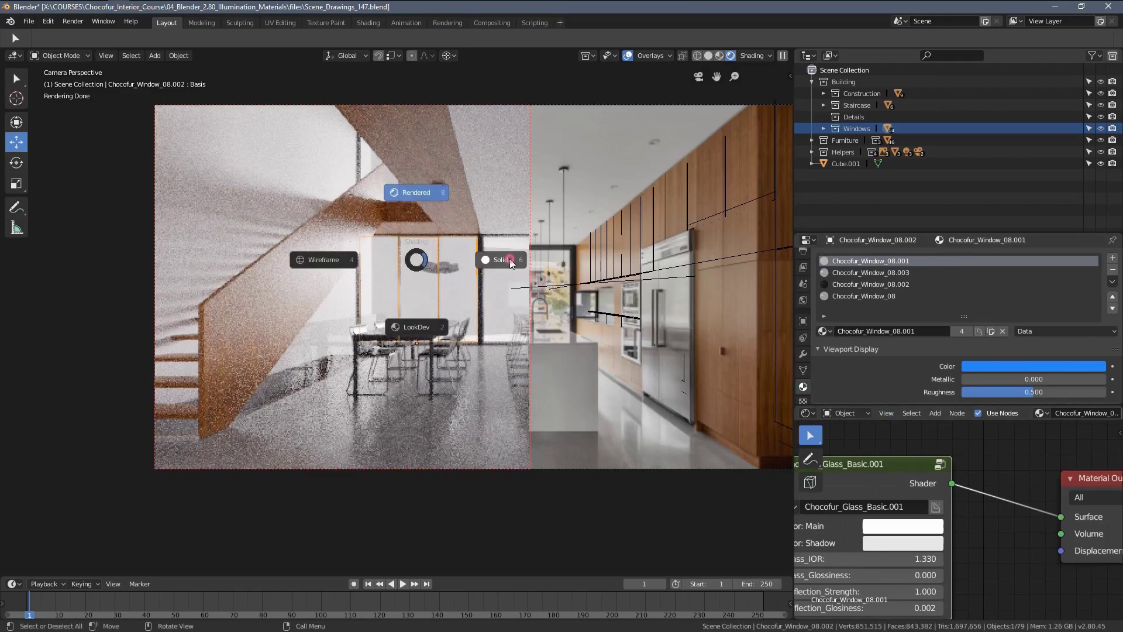
left_click(441, 283)
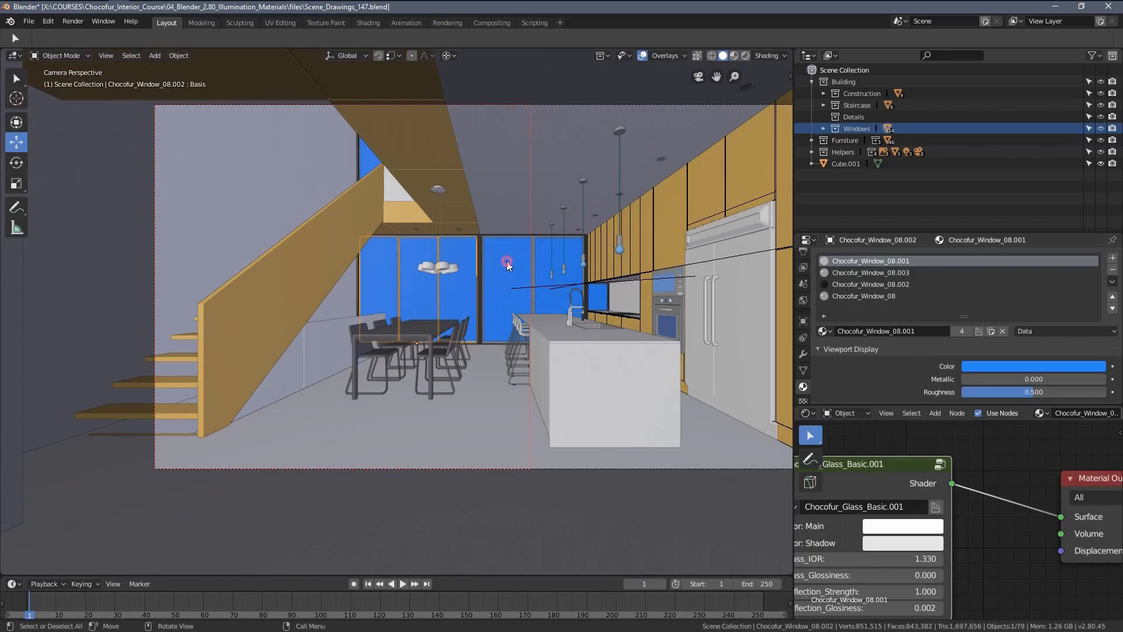
left_click(506, 262)
left_click(453, 286)
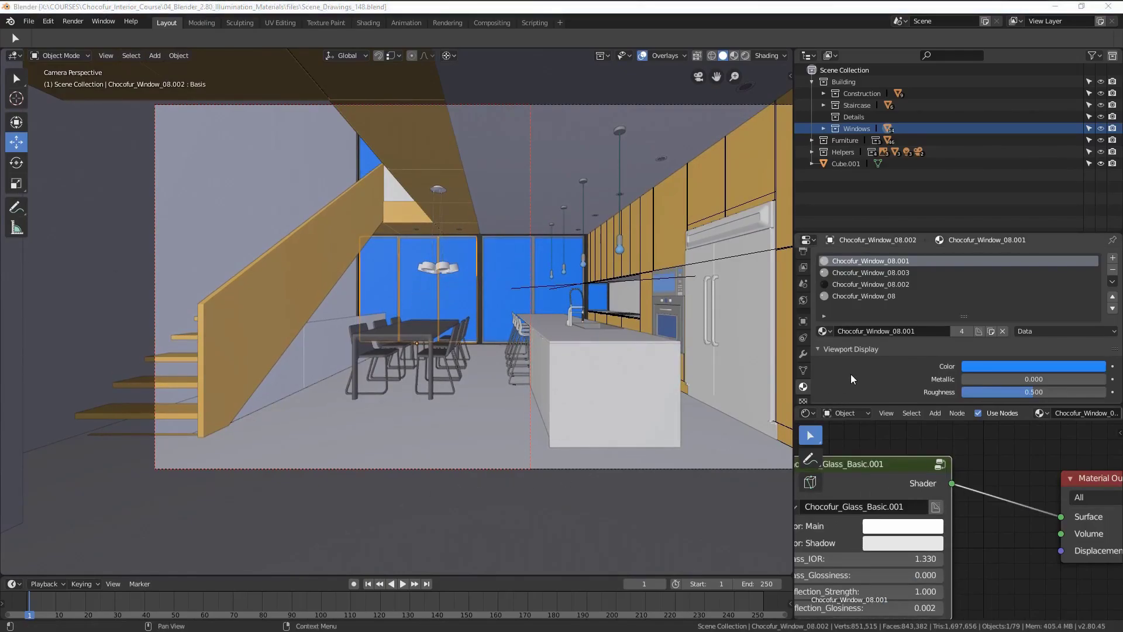
left_click(848, 388)
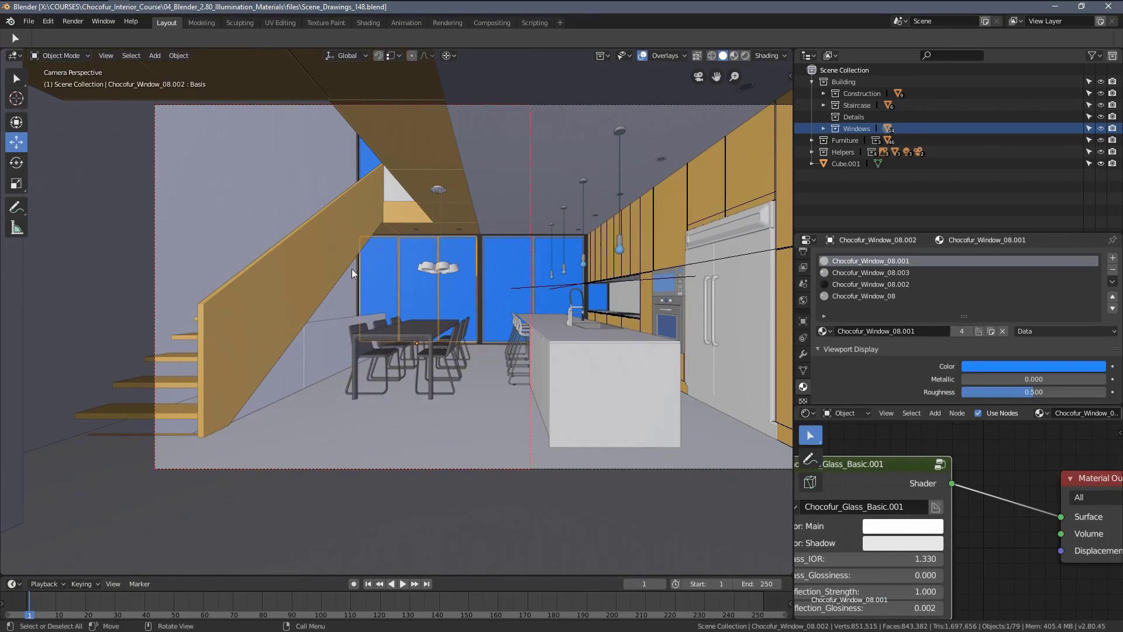
Check the 08.003, 08.002 and 08 slots, then delete the unneeded material slots from this window.
left_click(847, 276)
left_click(850, 285)
left_click(849, 295)
left_click(846, 281)
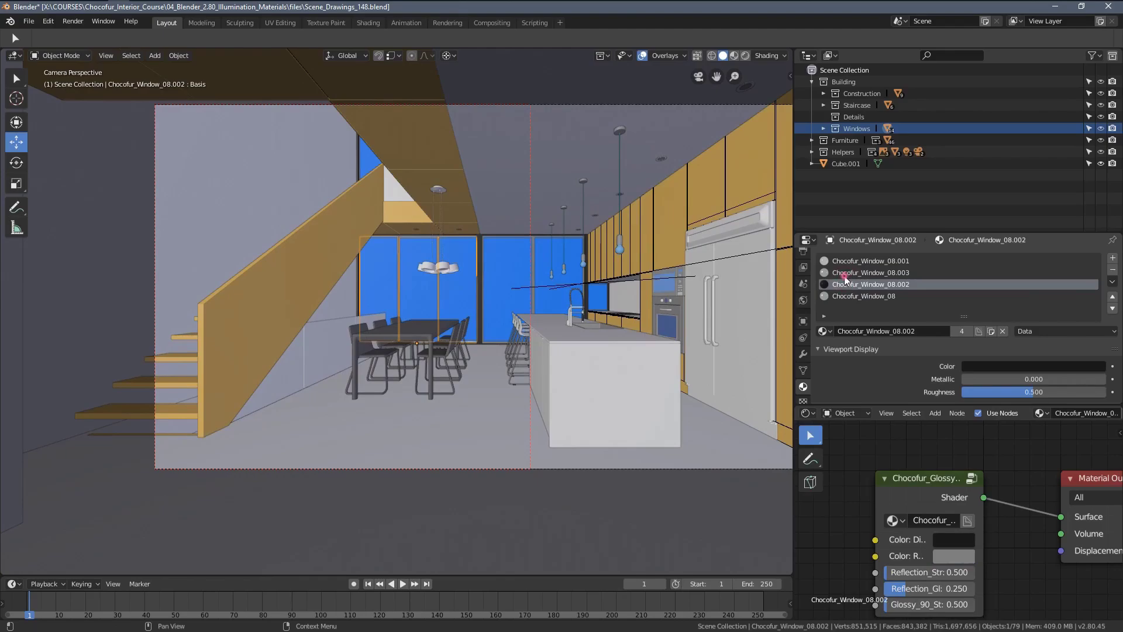
left_click(846, 273)
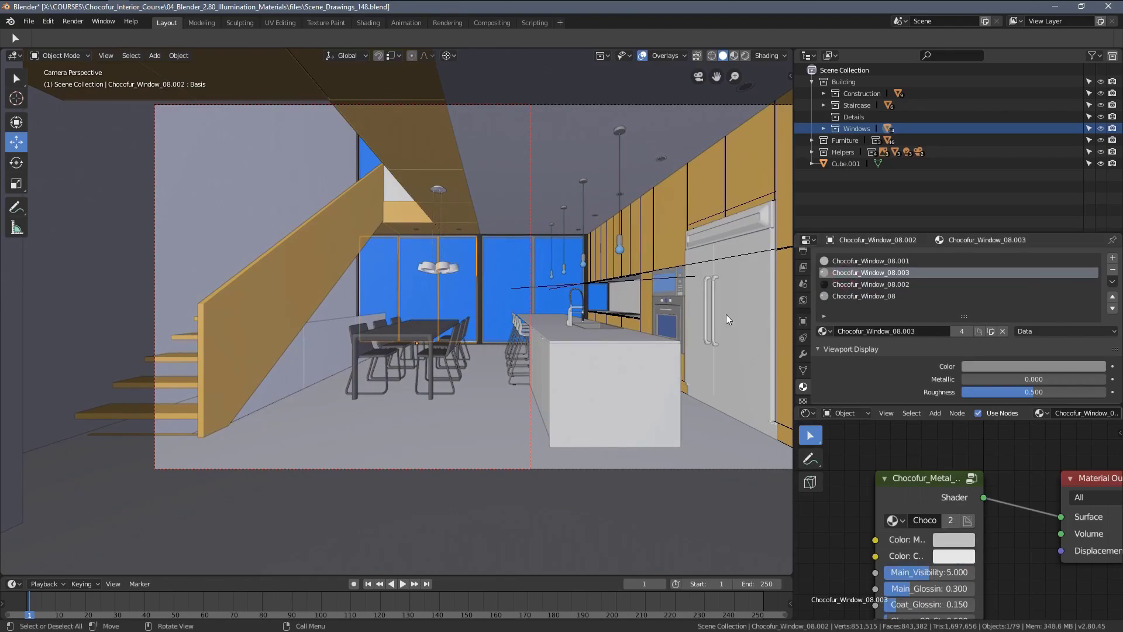
left_click(1113, 270)
left_click(1113, 270)
Select the Chocofur_Window_07.001 pane and remove two extra material slots from it.
left_click(512, 269)
left_click(514, 255)
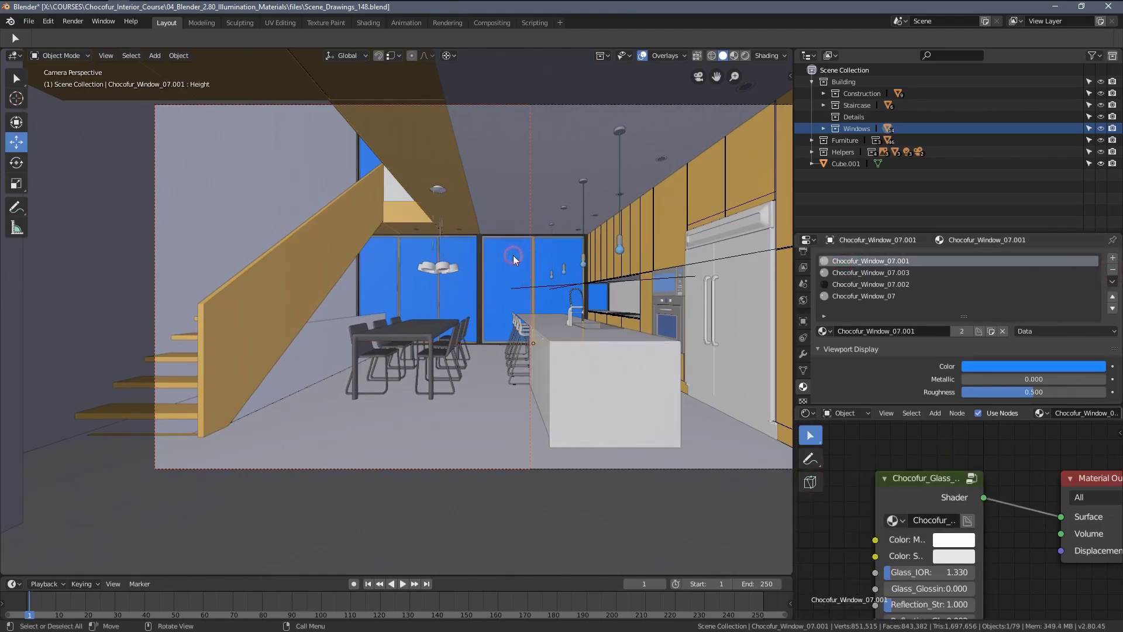
left_click(1113, 271)
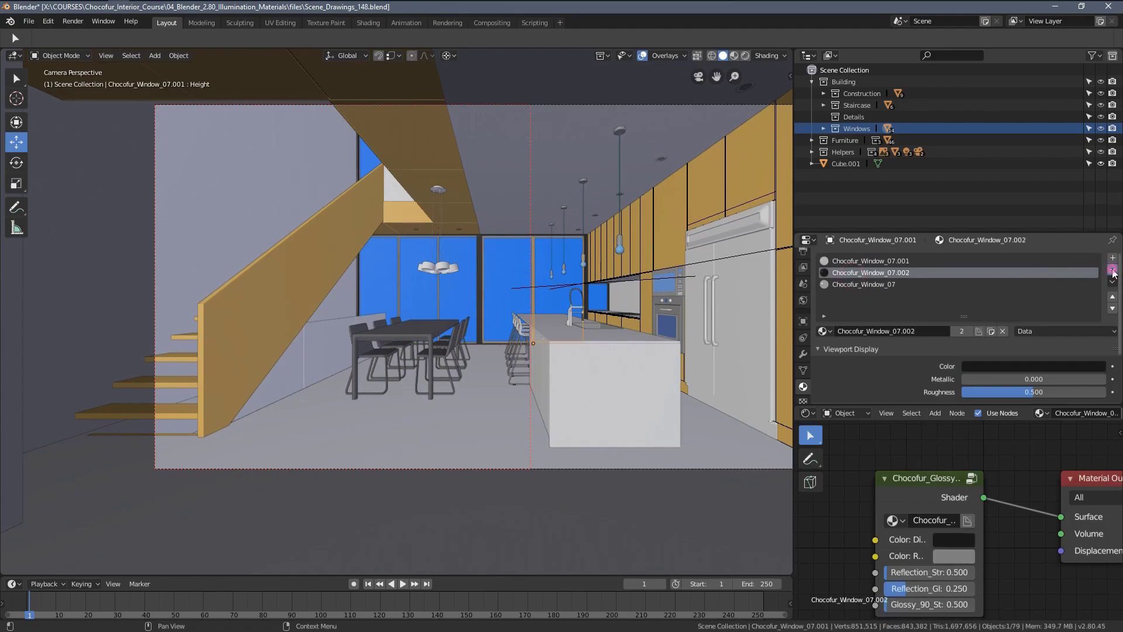
left_click(1113, 270)
left_click(1112, 270)
Strip the upper staircase window's leftover material slots, keeping only Chocofur_Window_08.001.
middle_click_drag(516, 208, 495, 284)
middle_click_drag(402, 234, 422, 238, "shift")
left_click(360, 112)
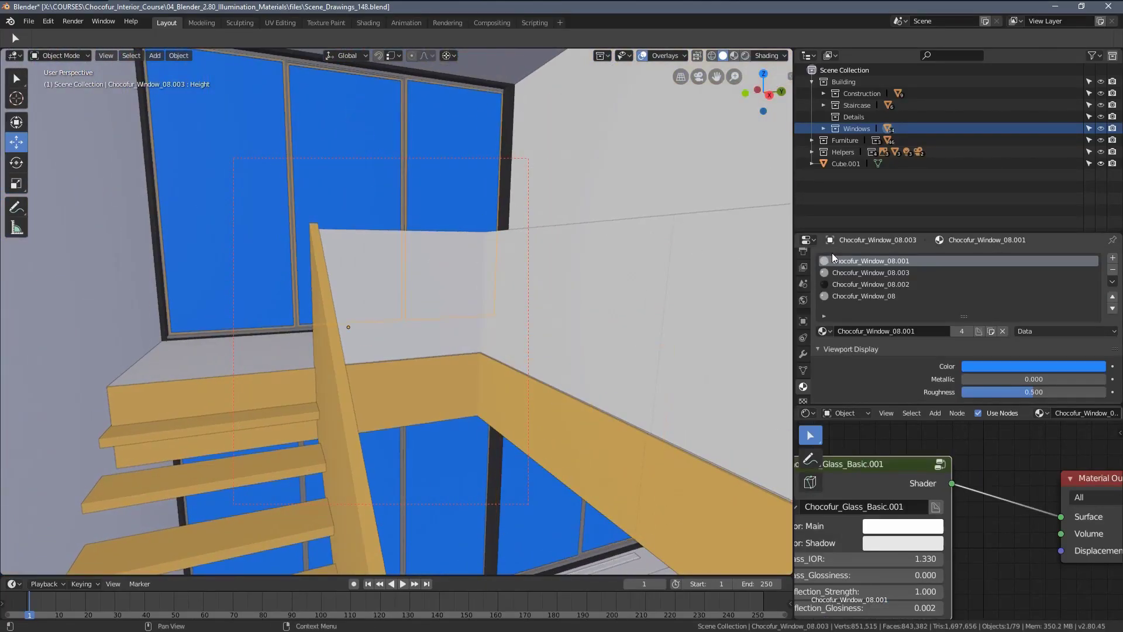
left_click(888, 272)
left_click(1112, 270)
left_click(1112, 270)
left_click(1113, 270)
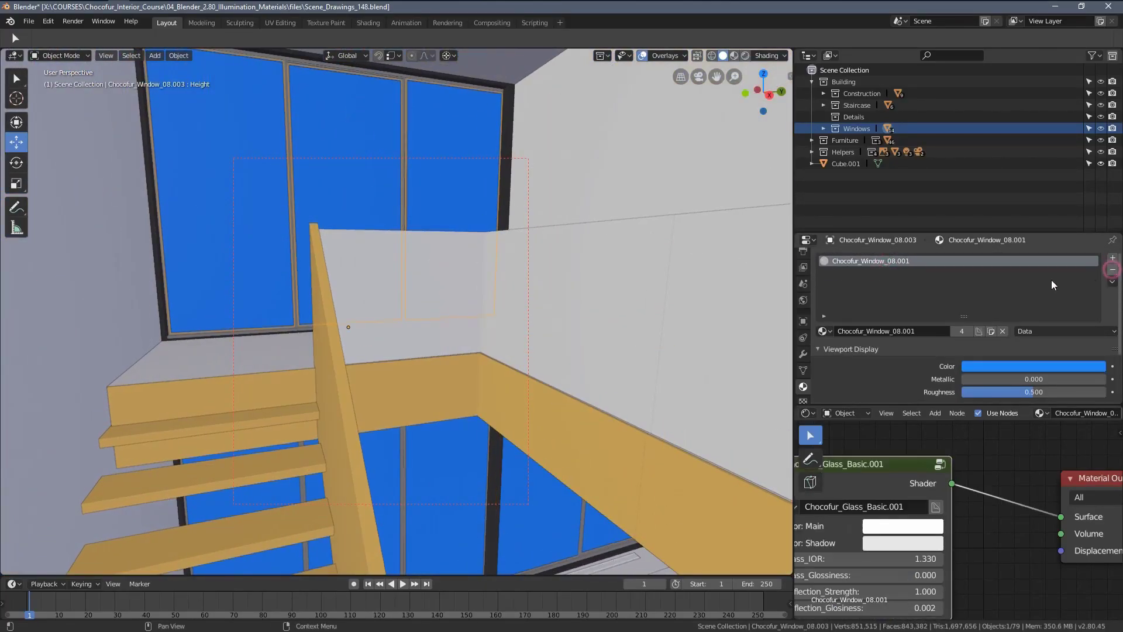
Look over the lower and upper window panes, selecting each to check its glass.
middle_click_drag(507, 301, 459, 115)
left_click(339, 336)
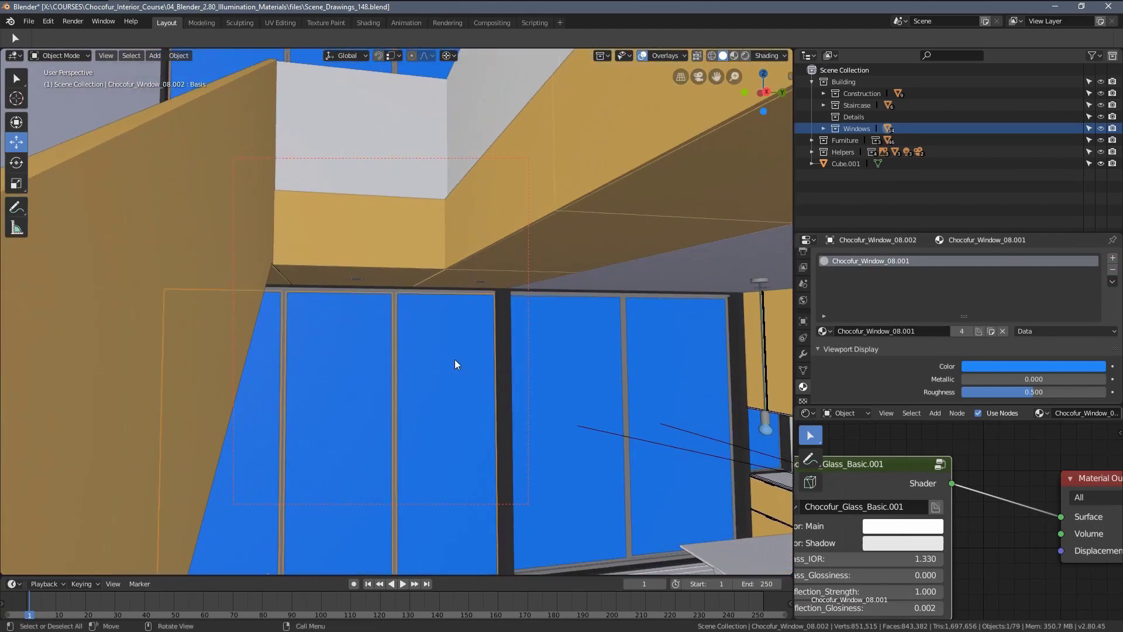
left_click(581, 341)
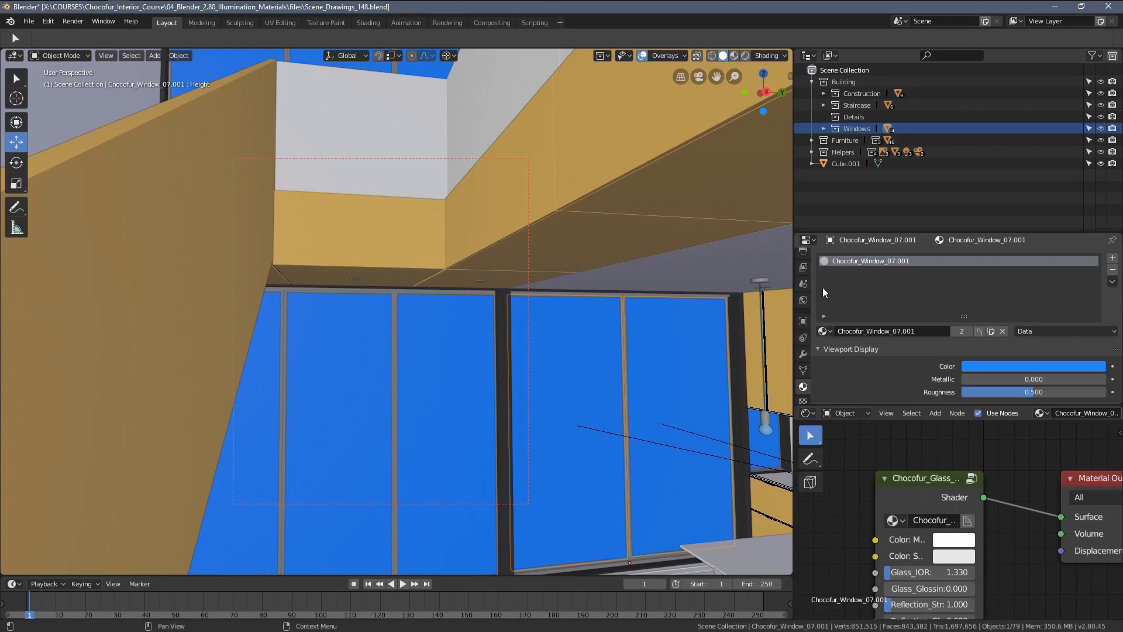
middle_click_drag(564, 325, 560, 238, "shift")
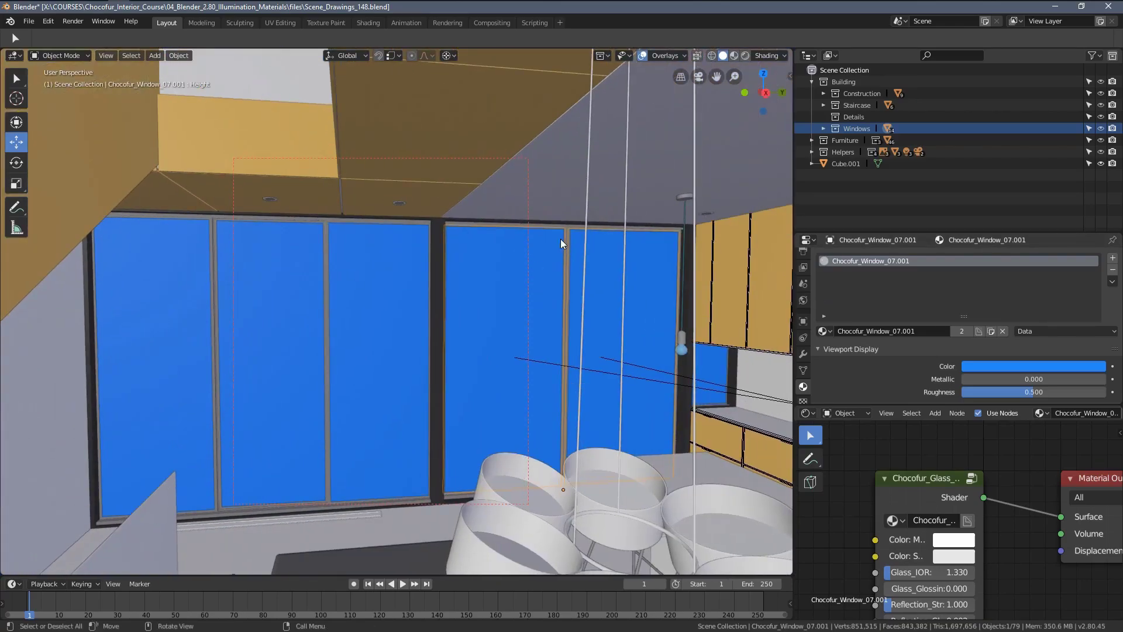
middle_click_drag(640, 270, 549, 270)
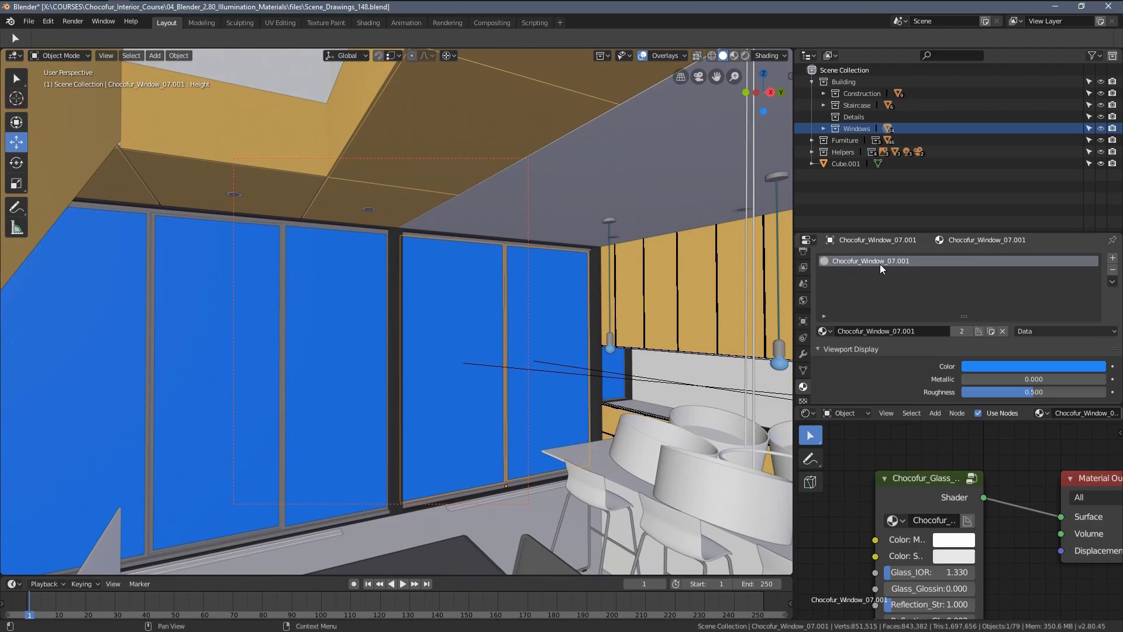
left_click(349, 287)
middle_click_drag(434, 264, 352, 208)
left_click(317, 104)
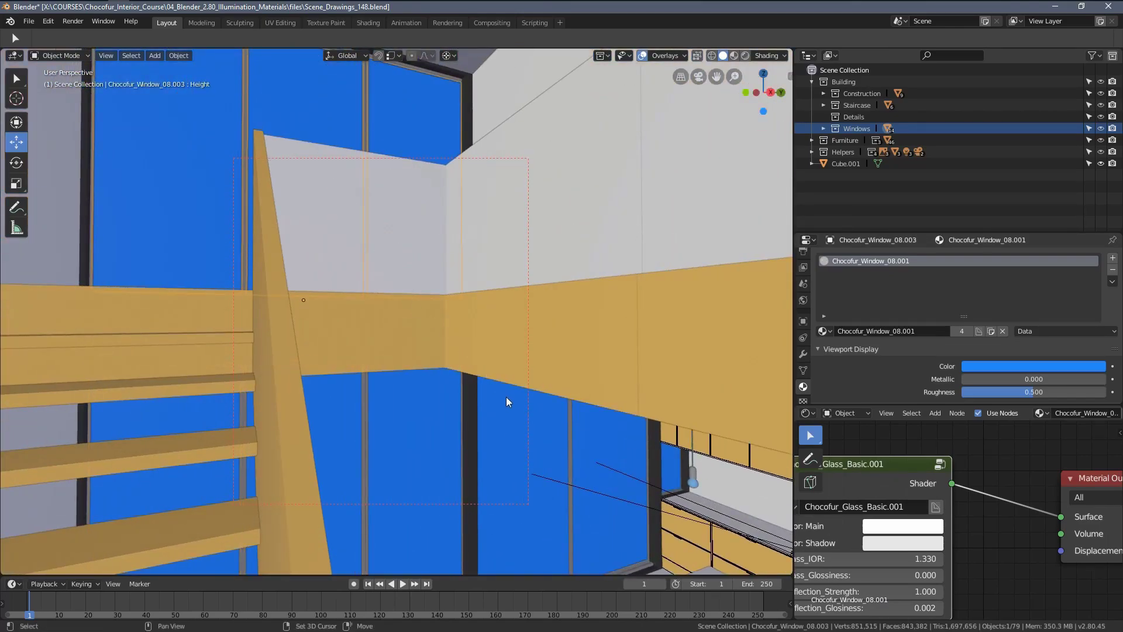
middle_click_drag(506, 397, 430, 250, "shift")
left_click(358, 326)
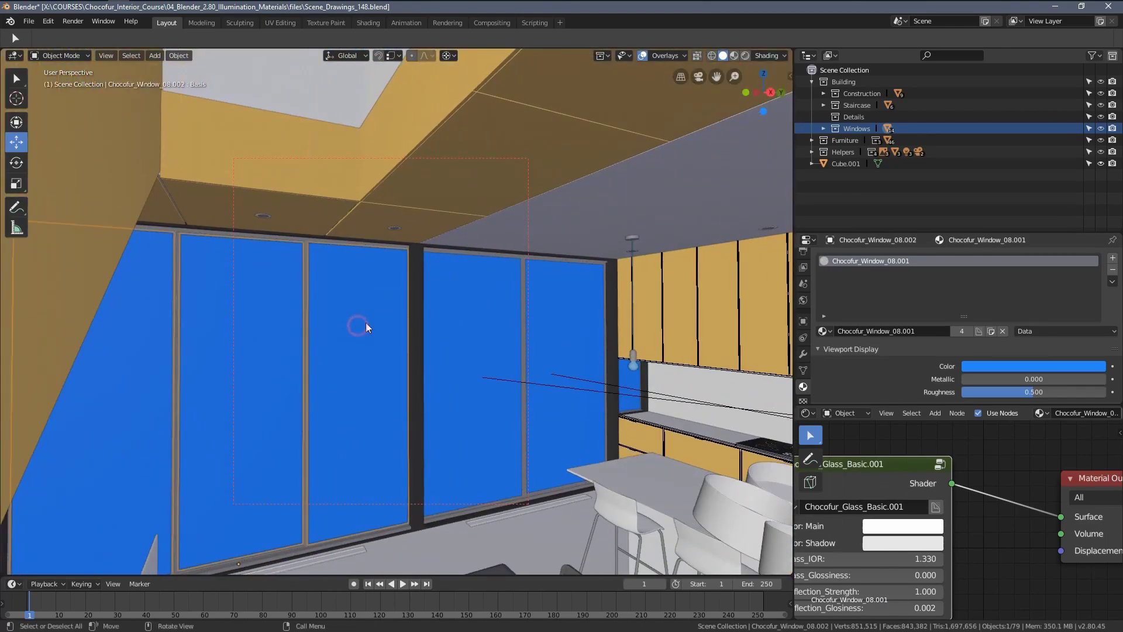
left_click(457, 299)
Assign the Chocofur_Window_08.001 glass material to the 07.001 window pane.
left_click(823, 331)
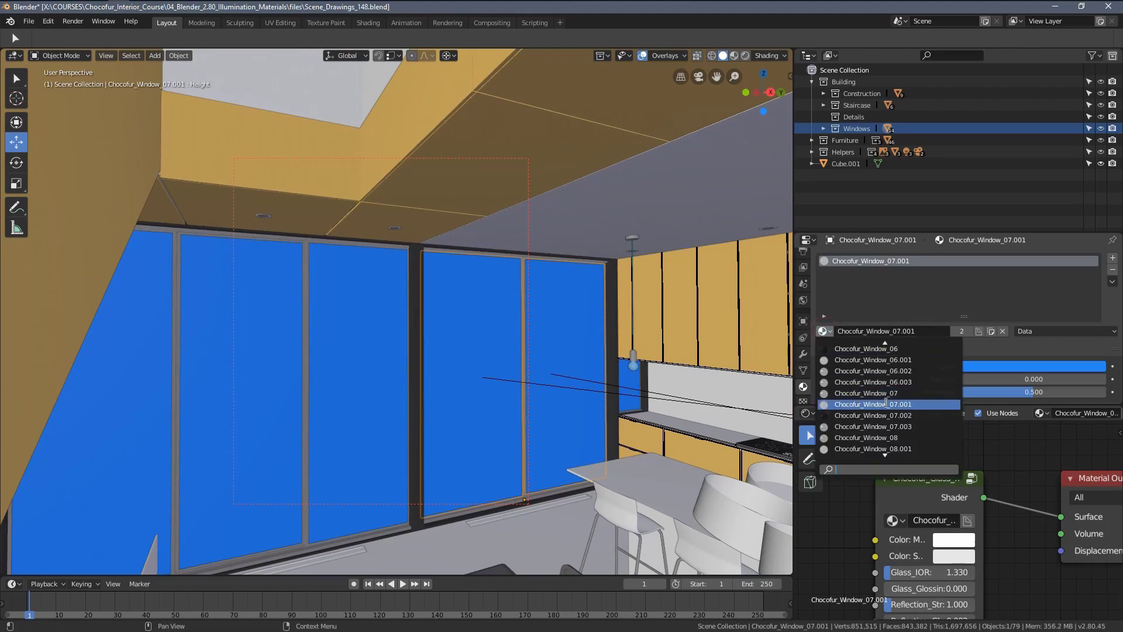
left_click(897, 448)
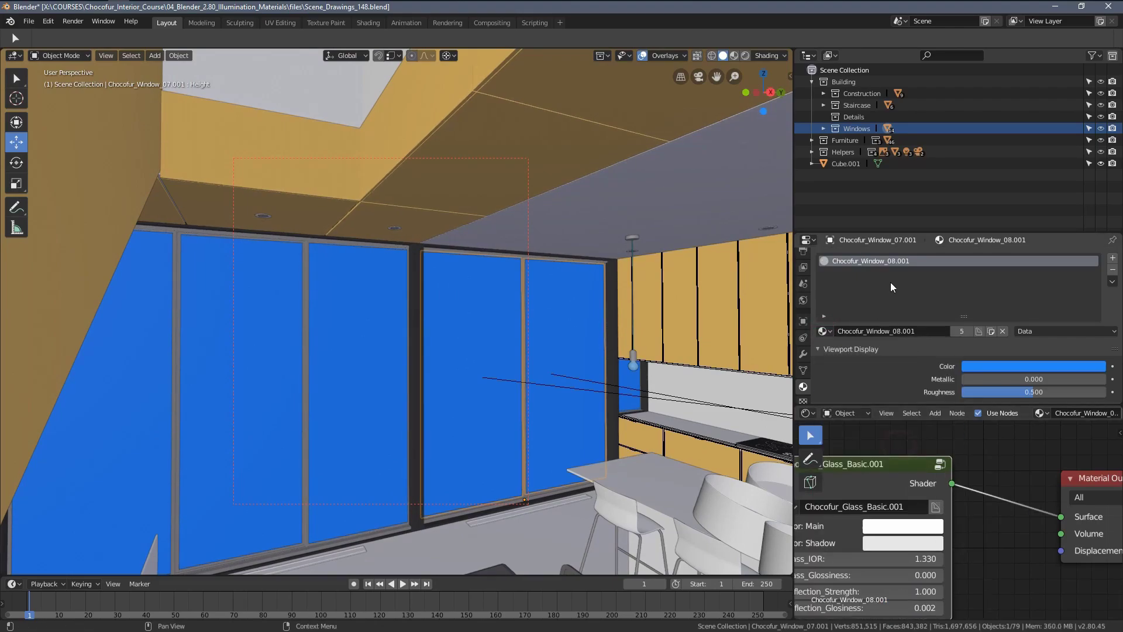
left_click(354, 299)
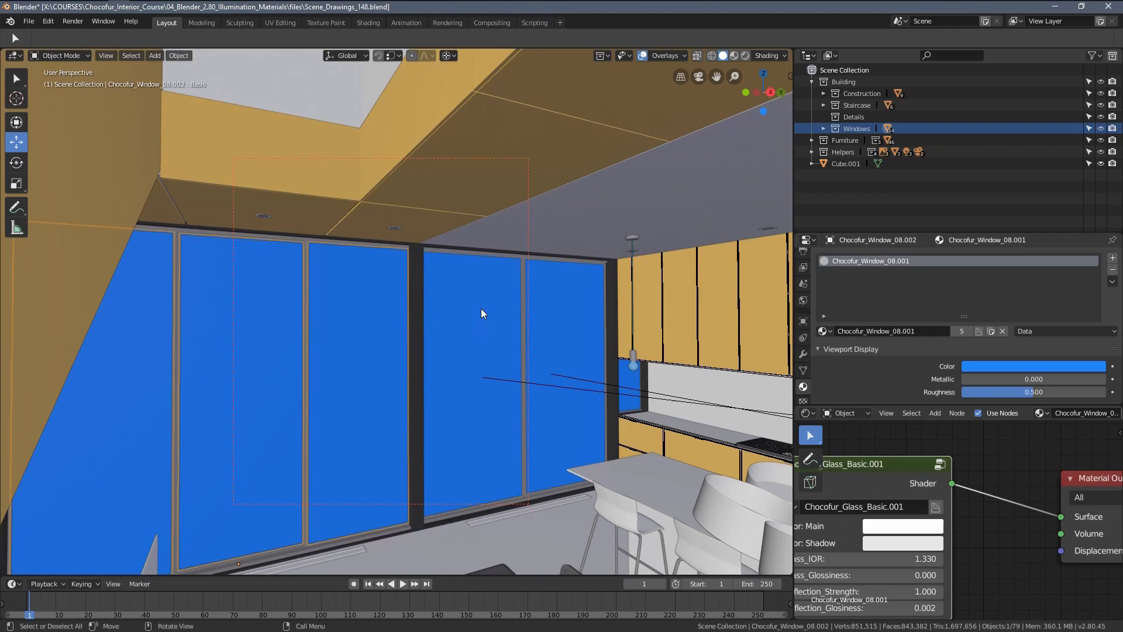
left_click(481, 308)
left_click(355, 321)
Frame the selected window and orbit to a frontal view of the Chocofur_Window_07.001 pane.
scroll(518, 291, "down", 2)
key("KP_Decimal")
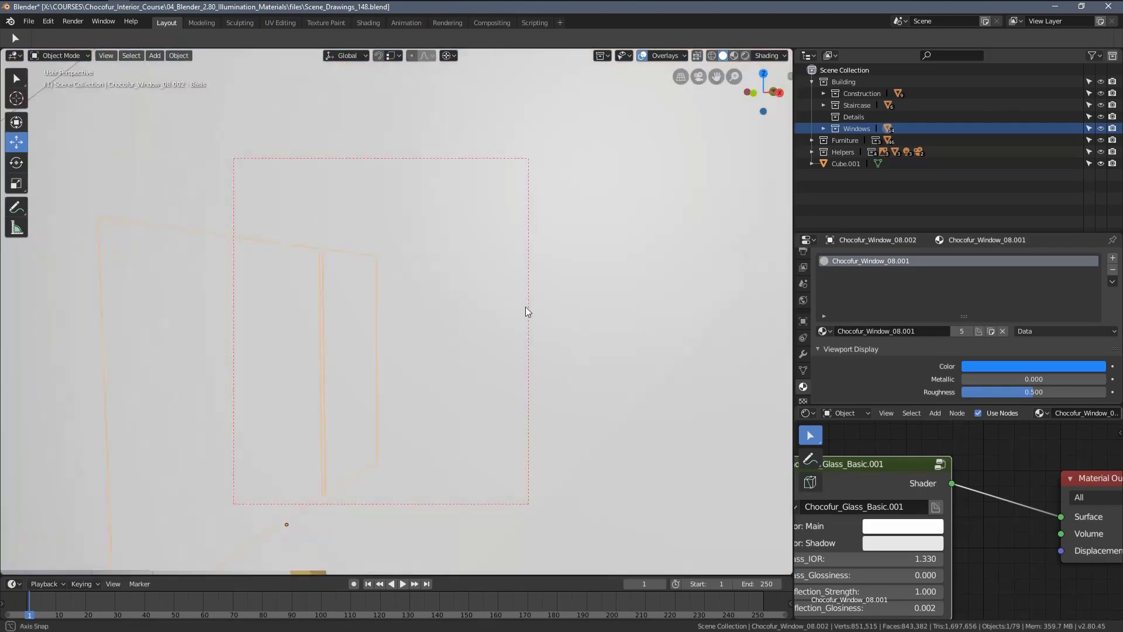
scroll(444, 328, "down", 8)
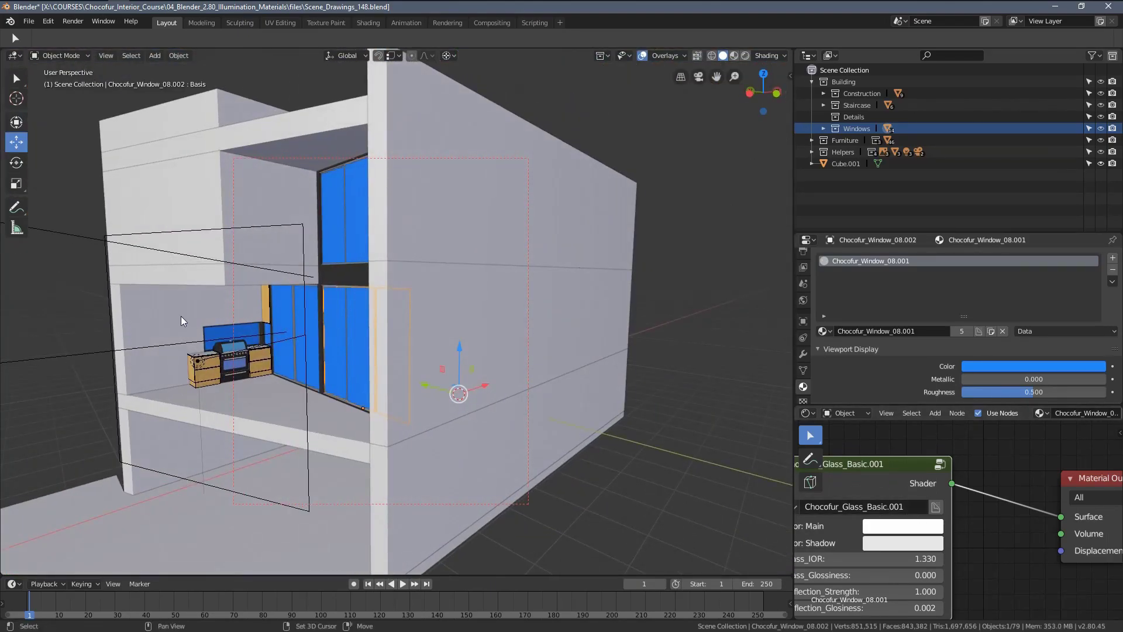
scroll(326, 335, "up", 5)
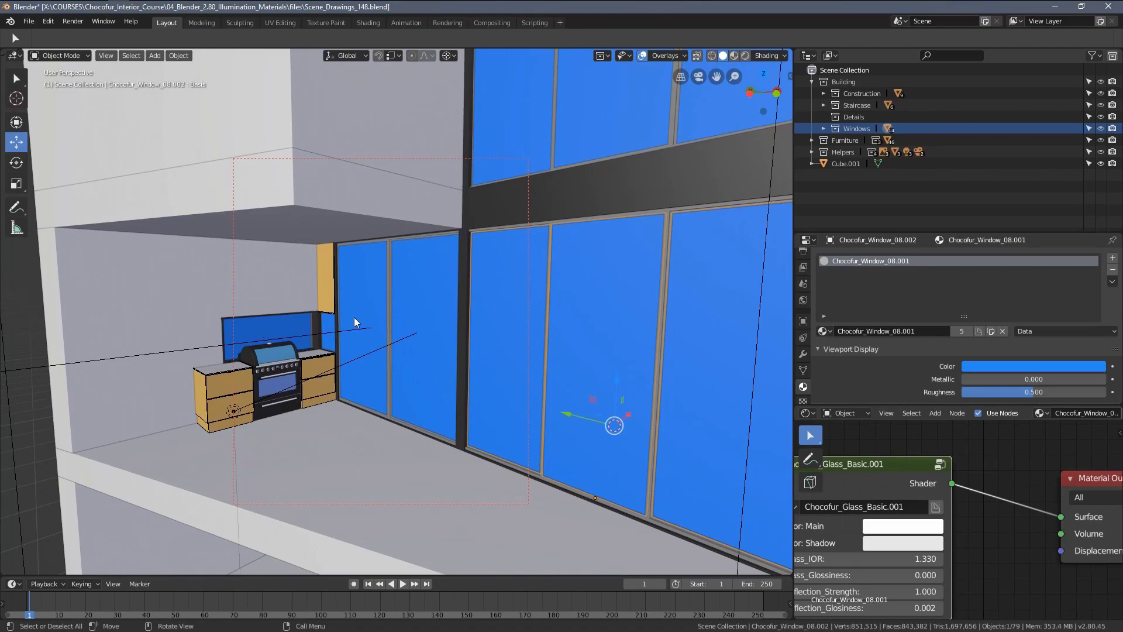
middle_click_drag(353, 317, 387, 286)
left_click(404, 285)
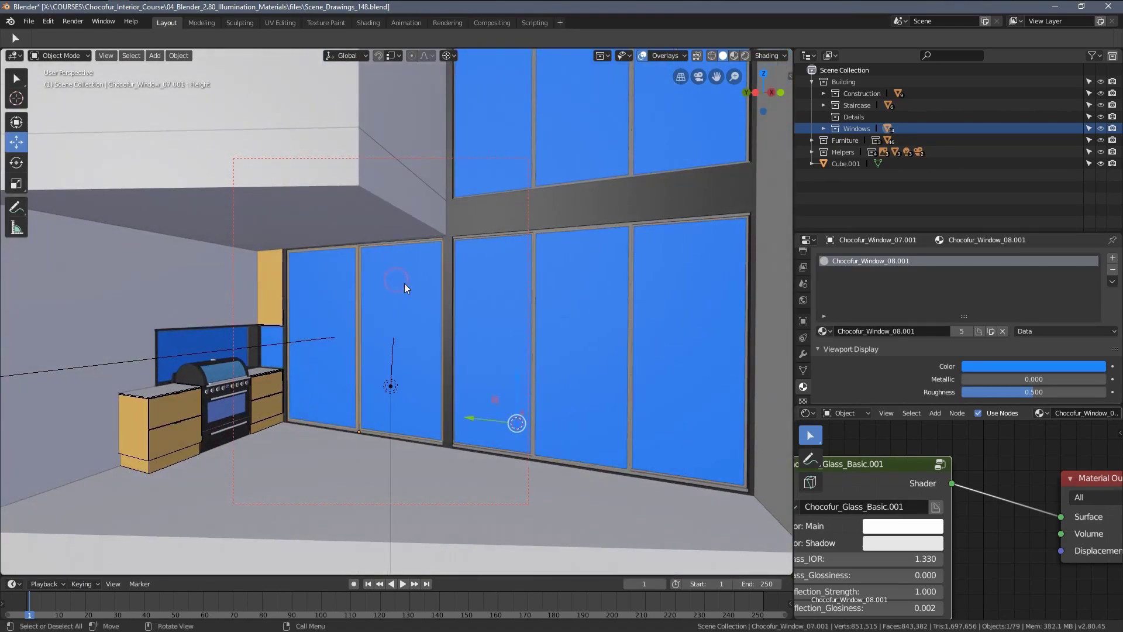
Remove the backsplash window's extra slots and assign it Chocofur_Window_08.001.
left_click(201, 340)
left_click(893, 273)
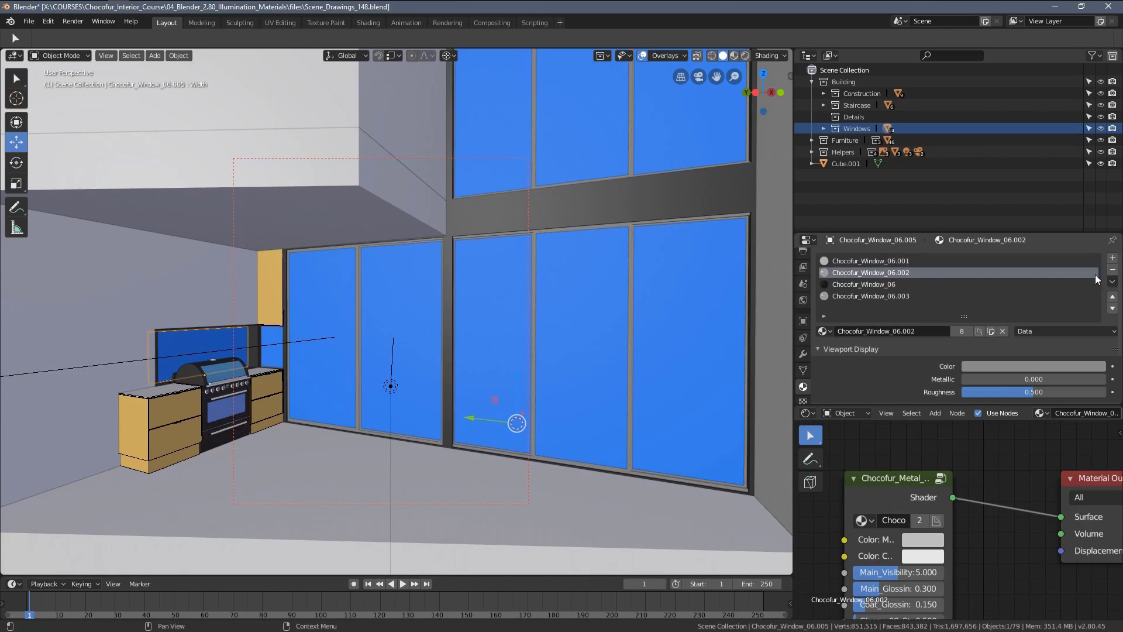
left_click(1112, 270)
left_click(1112, 269)
left_click(1112, 269)
left_click(822, 331)
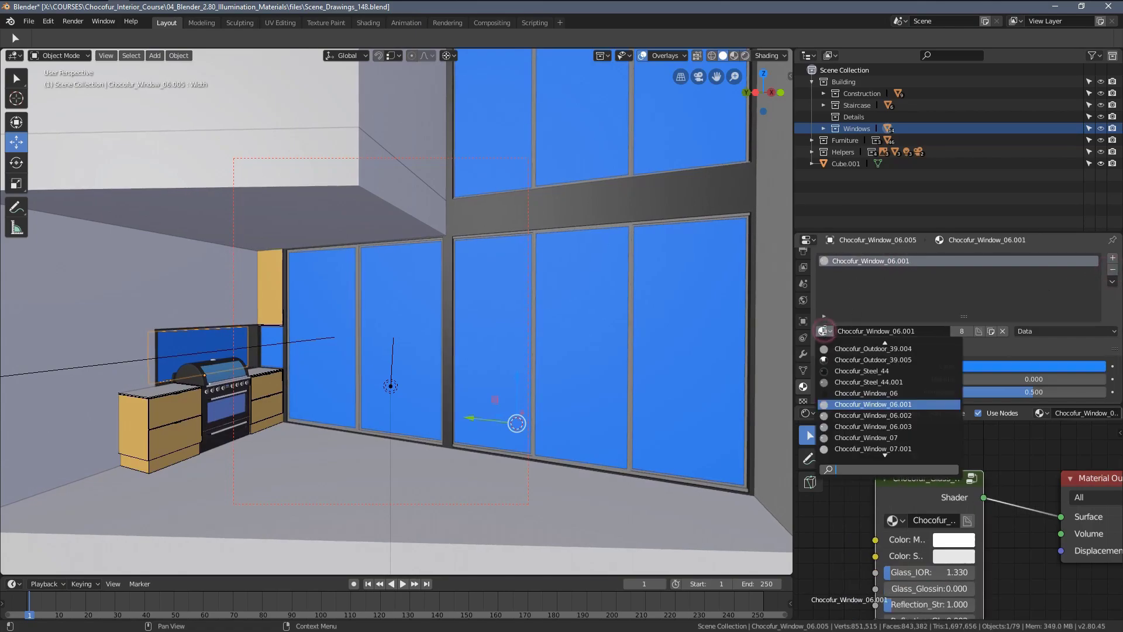
scroll(868, 448, "down", 7)
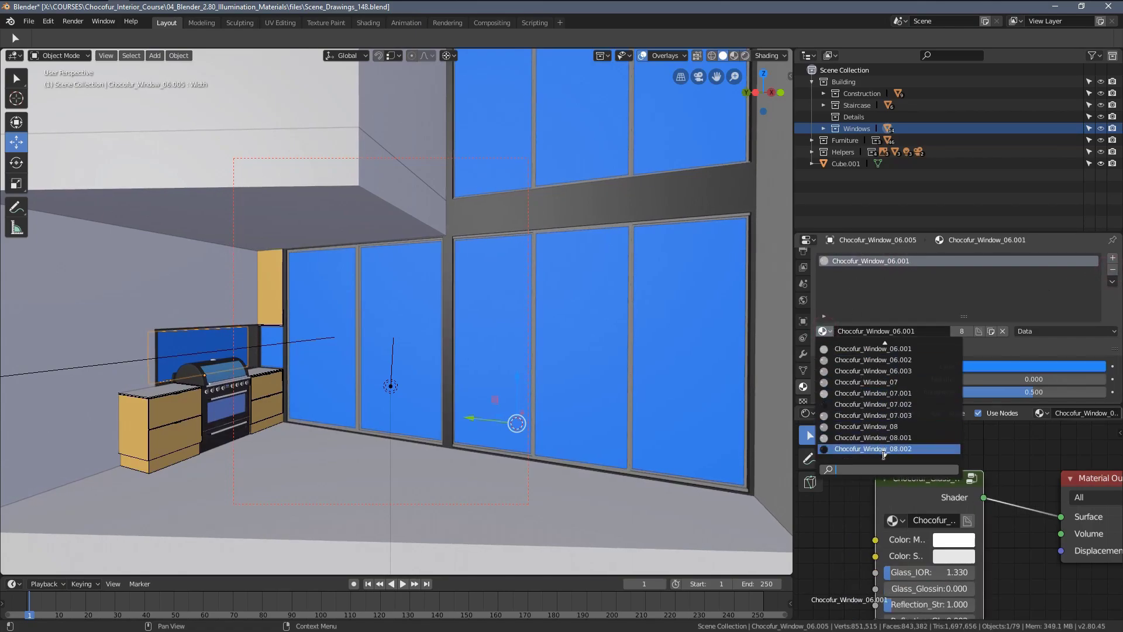
left_click(904, 415)
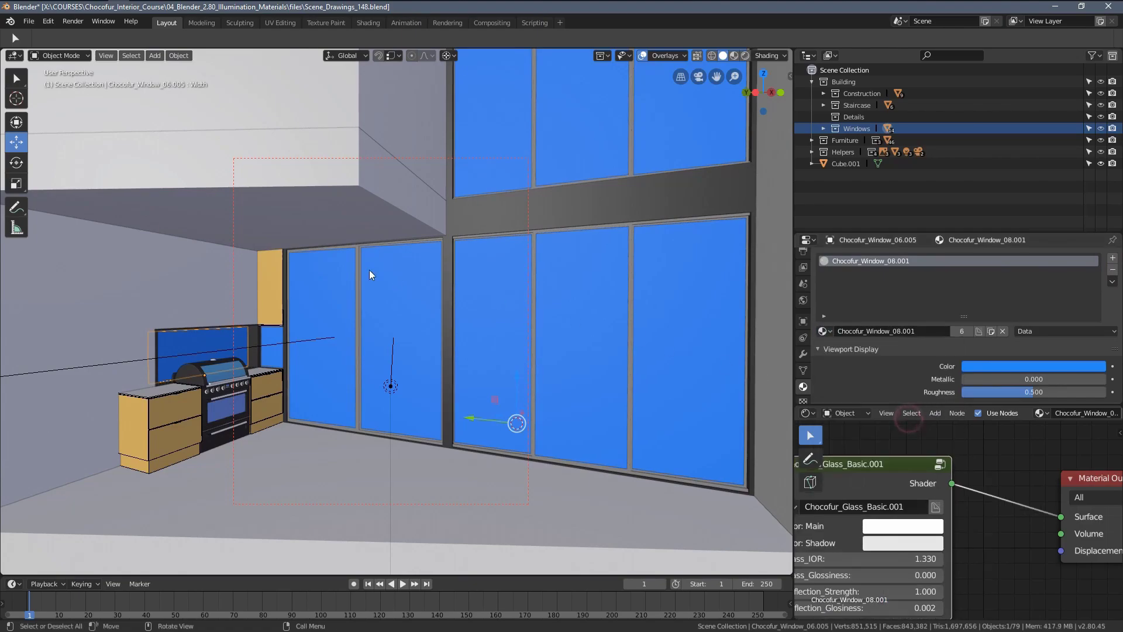
Reduce window Chocofur_Window_06.006 to the single Chocofur_Window_08.001 material, then return to camera view.
middle_click_drag(370, 270, 359, 292)
scroll(359, 288, "up", 4)
left_click(396, 202)
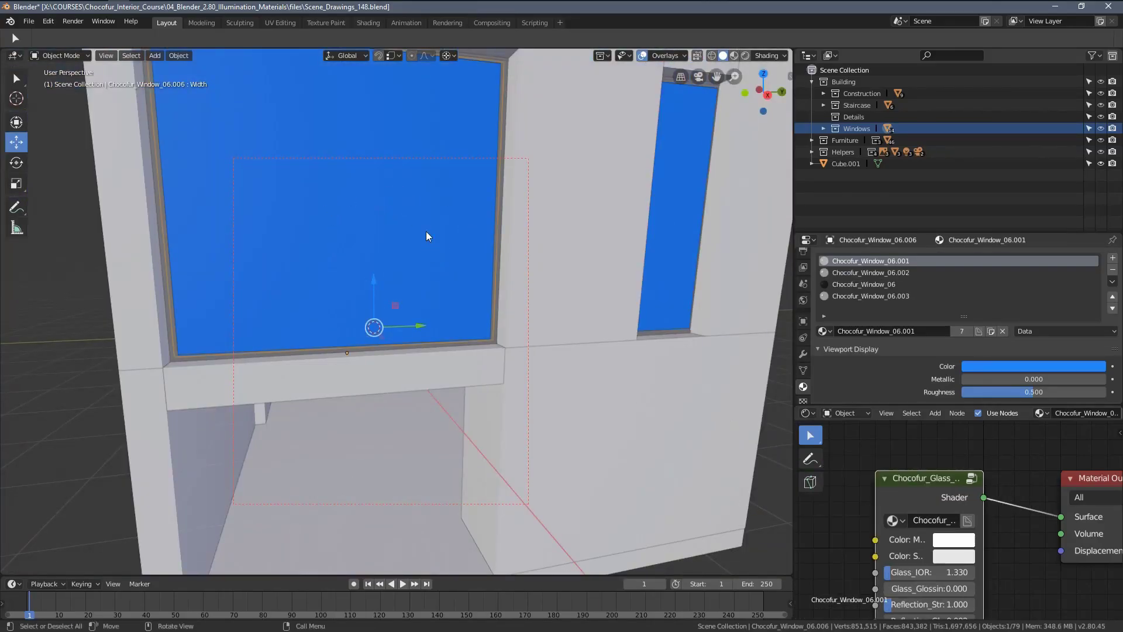
middle_click_drag(687, 217, 636, 279, "shift")
left_click(884, 273)
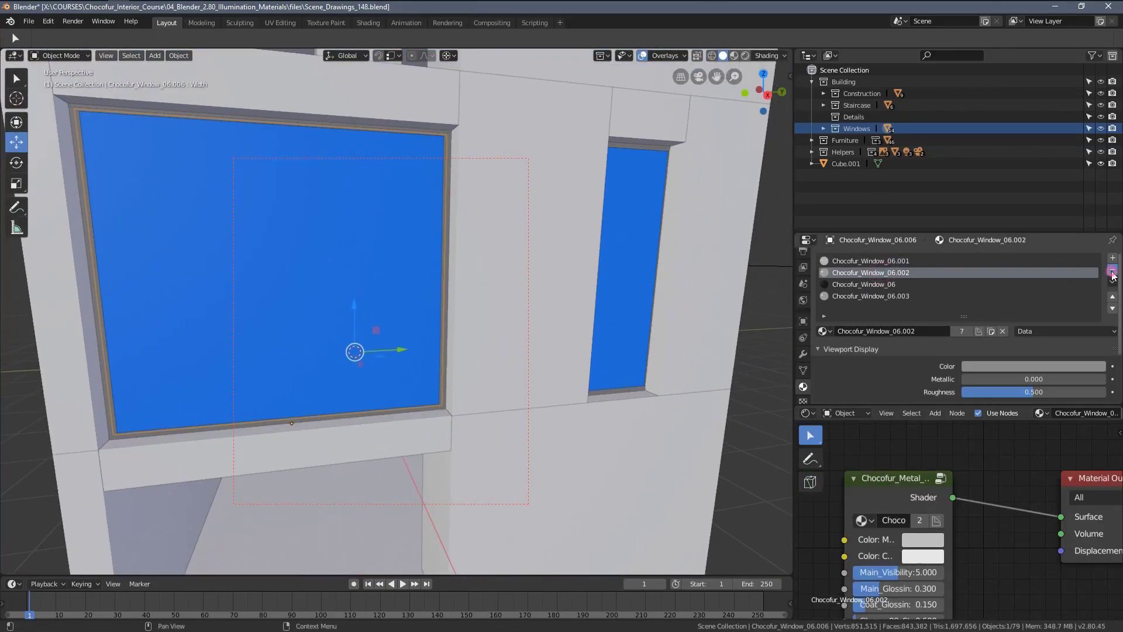
left_click(1113, 270)
left_click(1113, 270)
left_click(1113, 270)
left_click(825, 331)
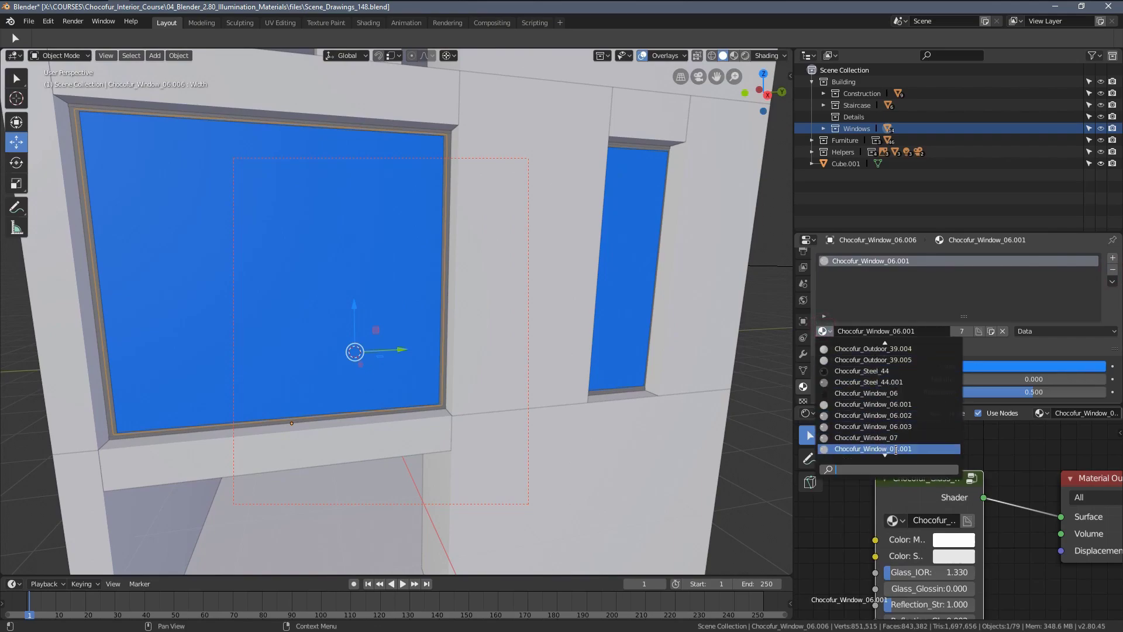
scroll(896, 450, "down", 6)
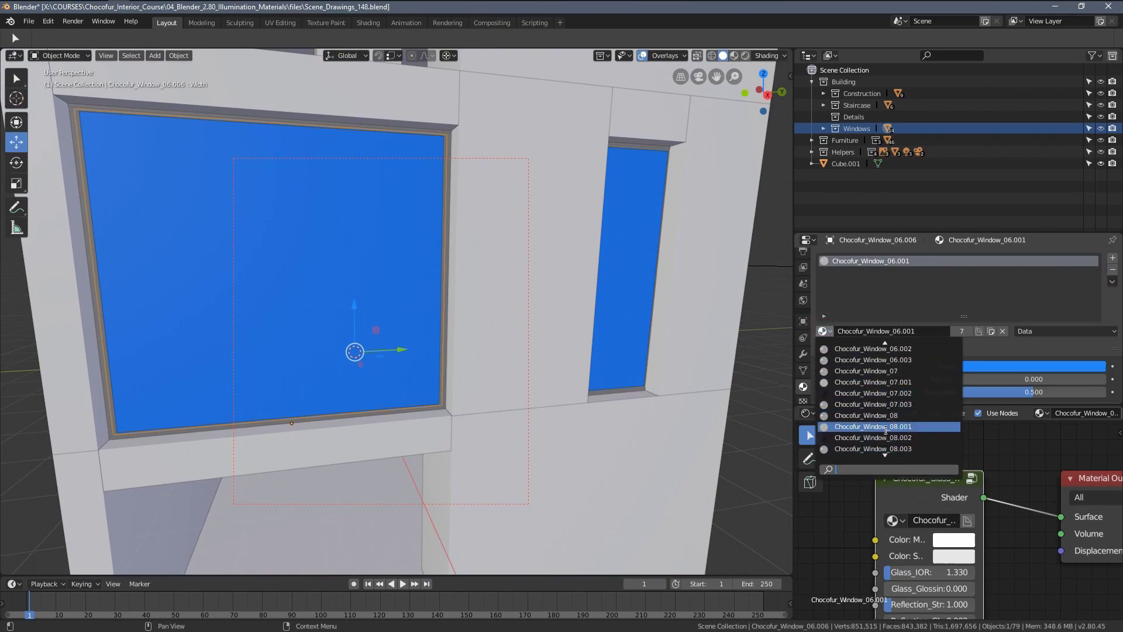
left_click(885, 427)
key("KP_0")
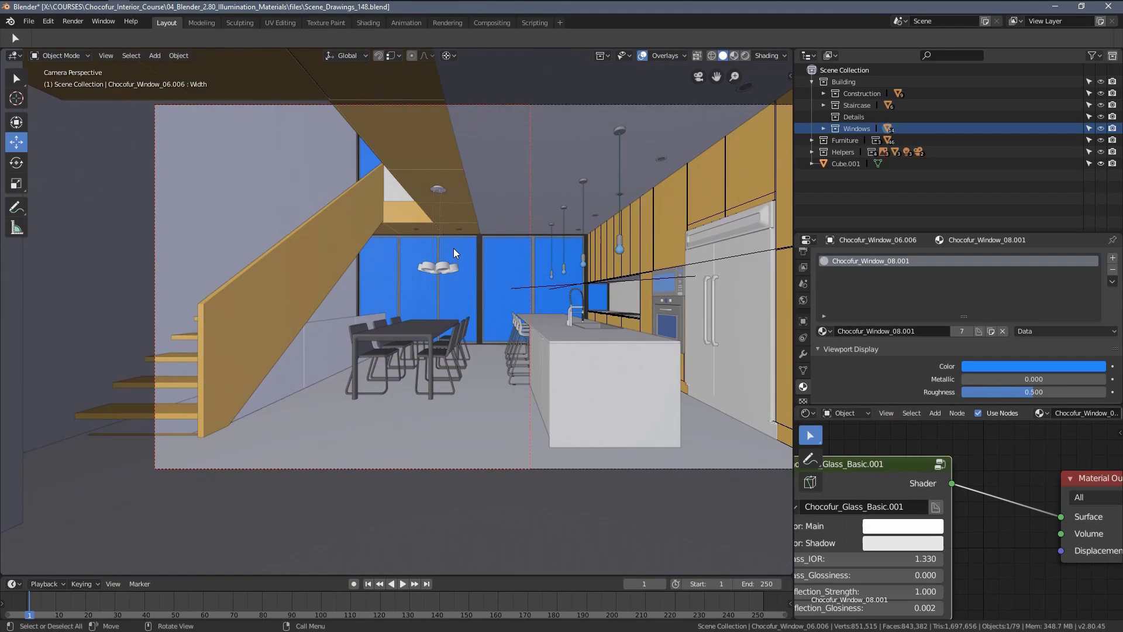